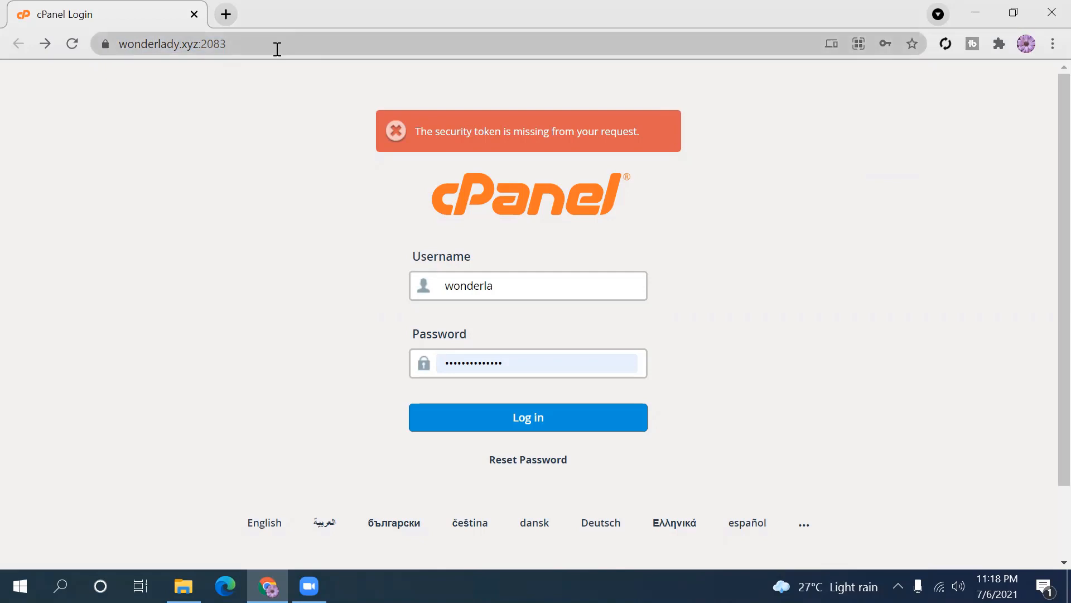
# - Reload the cPanel login page and check the autofilled username
pyautogui.click(276, 49)
pyautogui.press('Return')
pyautogui.doubleClick(421, 258)
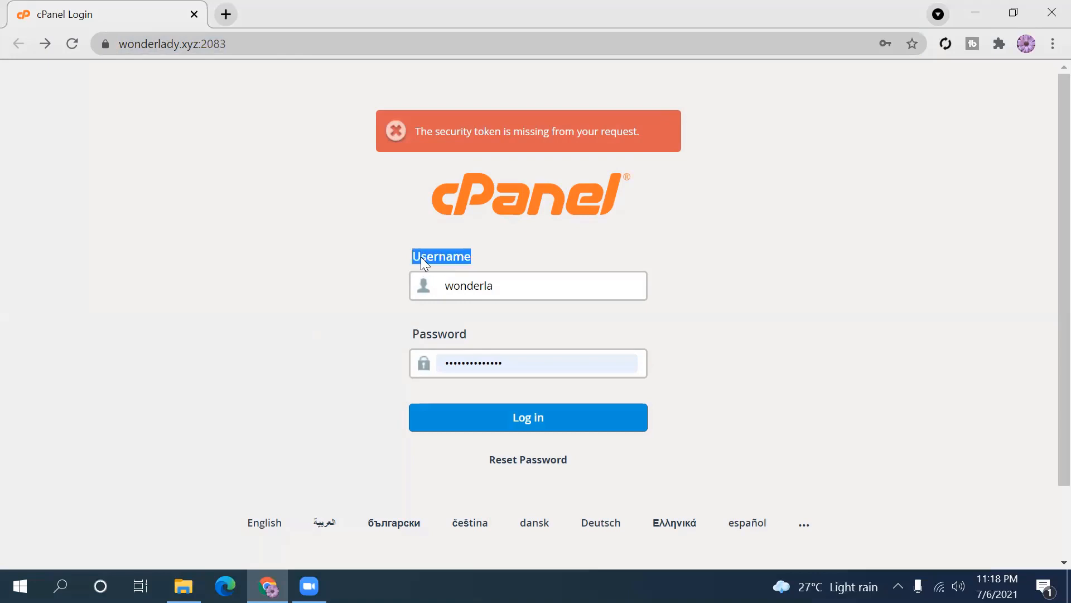
pyautogui.doubleClick(435, 337)
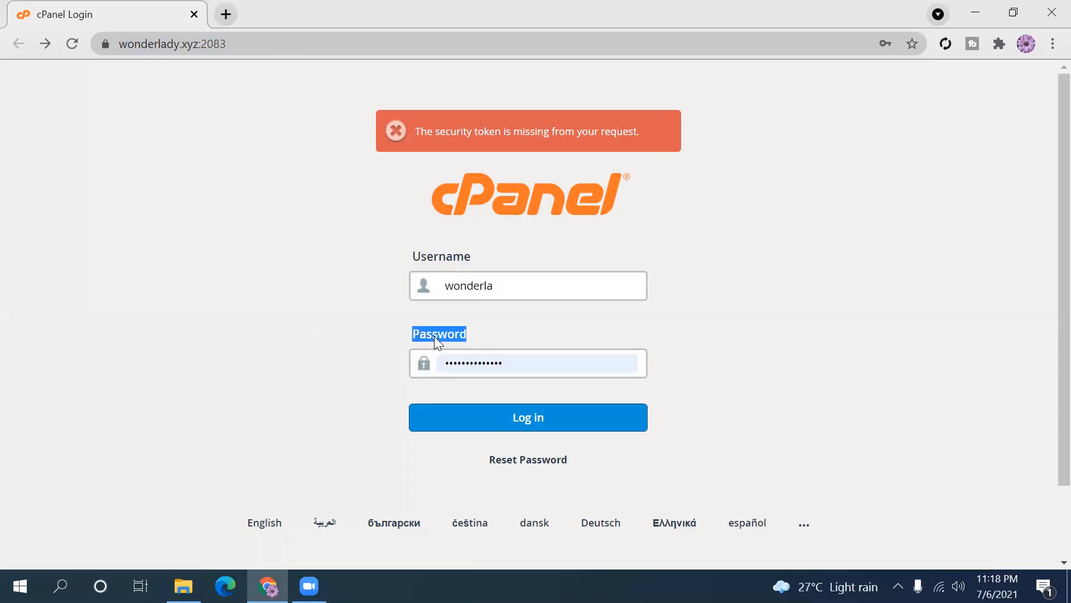
pyautogui.click(363, 335)
pyautogui.click(508, 282)
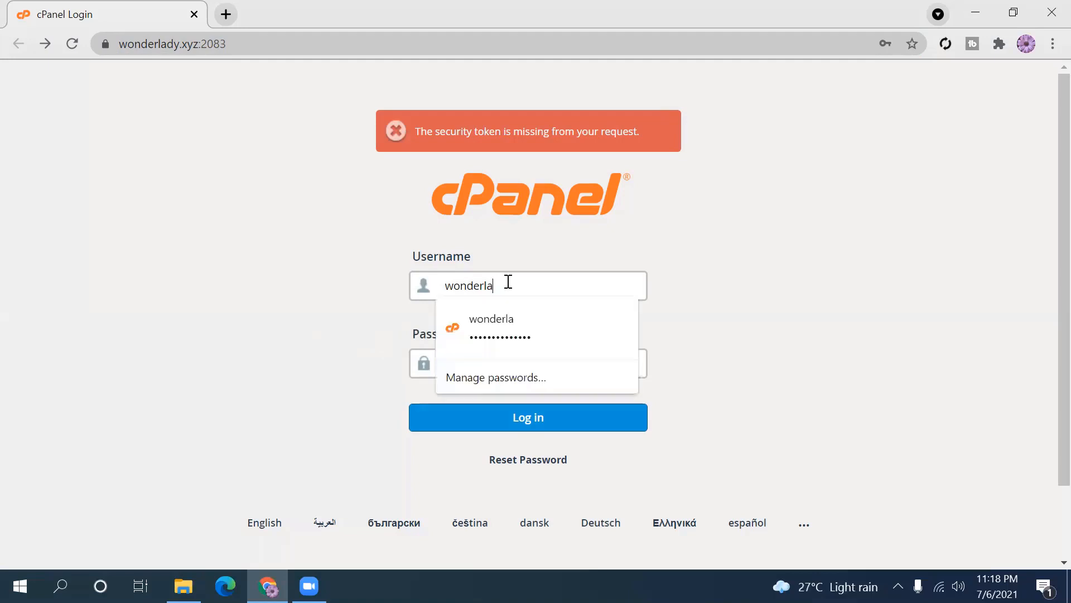
pyautogui.moveTo(508, 282); pyautogui.dragTo(410, 287)
pyautogui.click(392, 299)
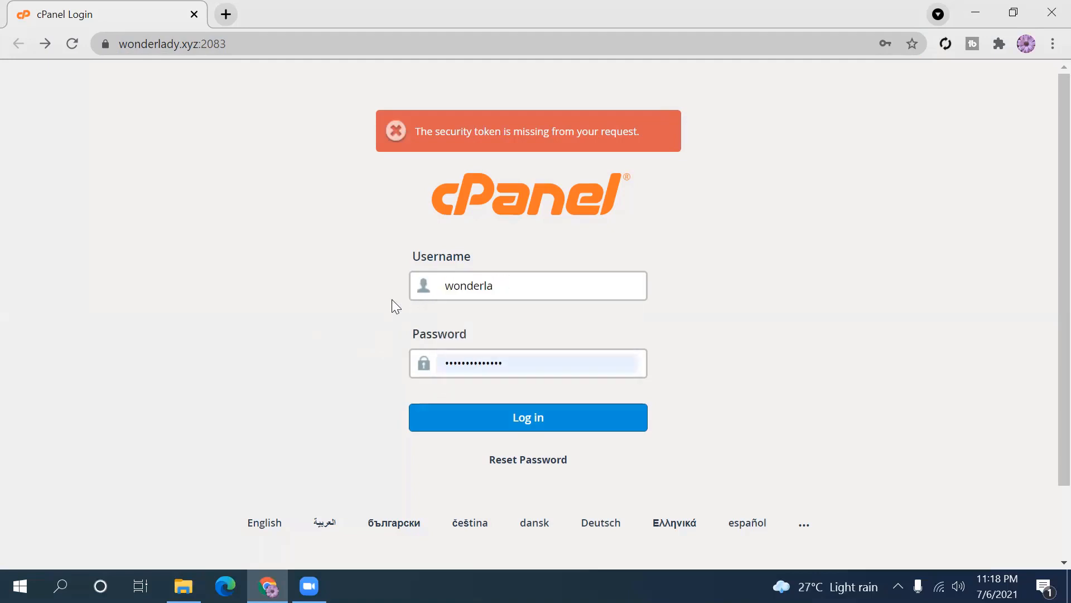
# - Check the saved password and log in to the cPanel account
pyautogui.click(523, 361)
pyautogui.moveTo(524, 361); pyautogui.dragTo(395, 367)
pyautogui.click(360, 368)
pyautogui.click(533, 424)
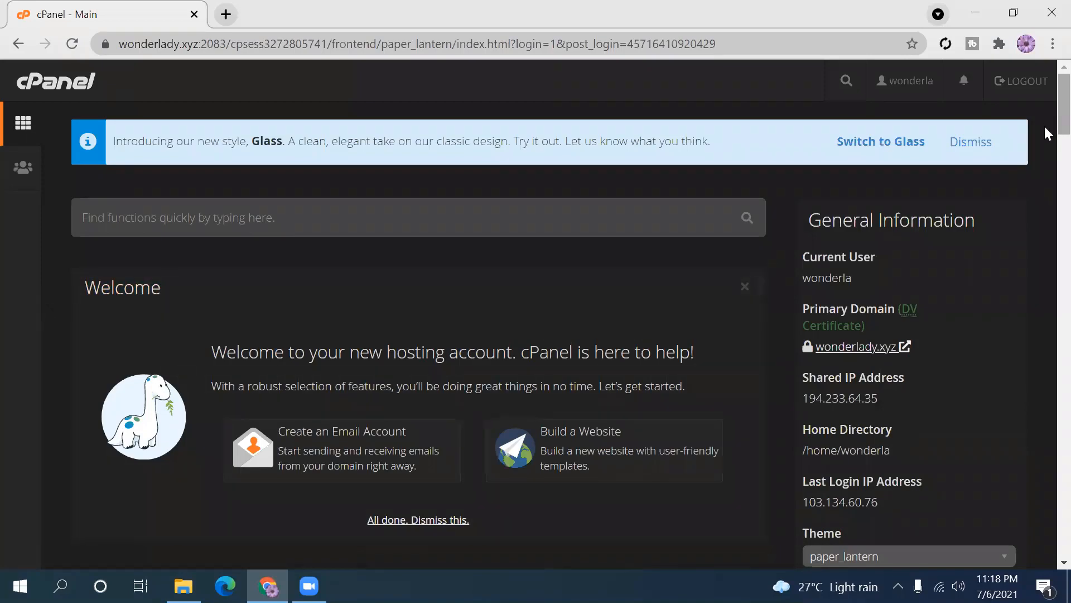
# - Scroll through the dashboard's tool sections, then back up to the Email section
pyautogui.scroll(-4, 1043, 115)
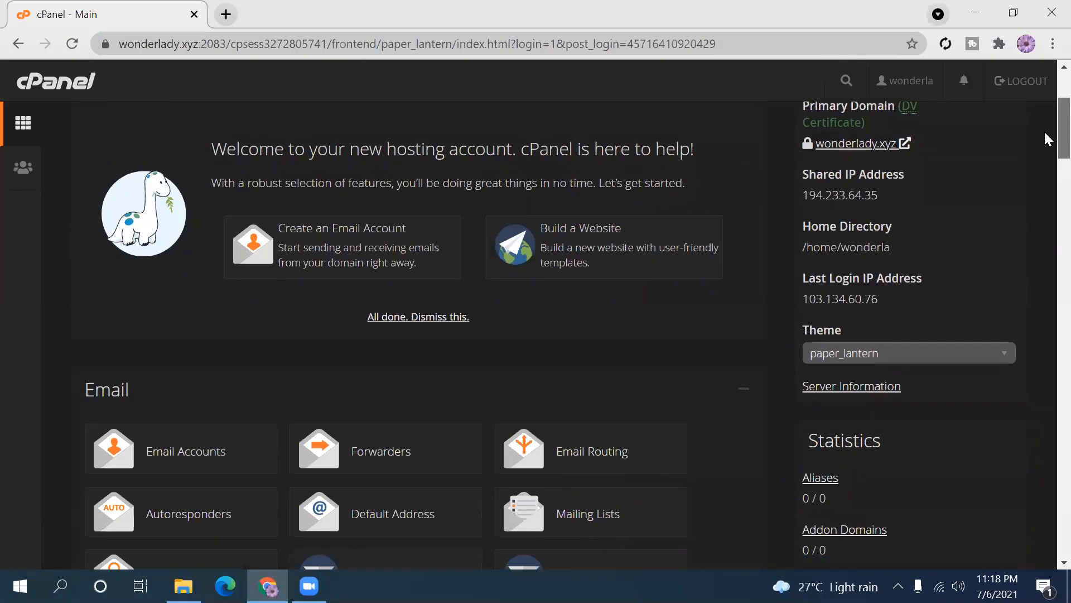
pyautogui.scroll(4, 1044, 130)
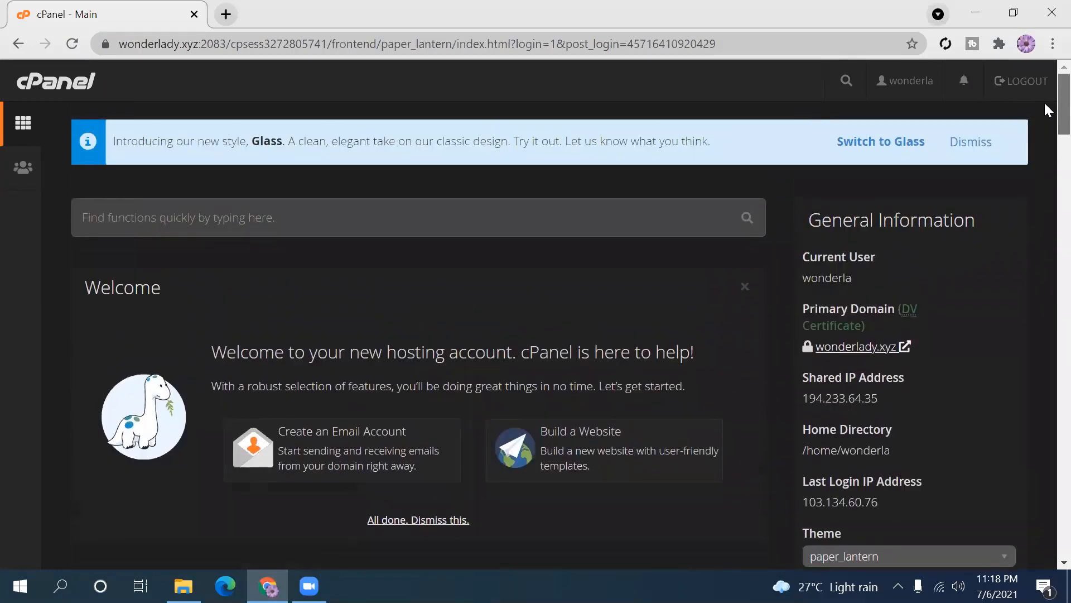
pyautogui.scroll(-6, 1046, 111)
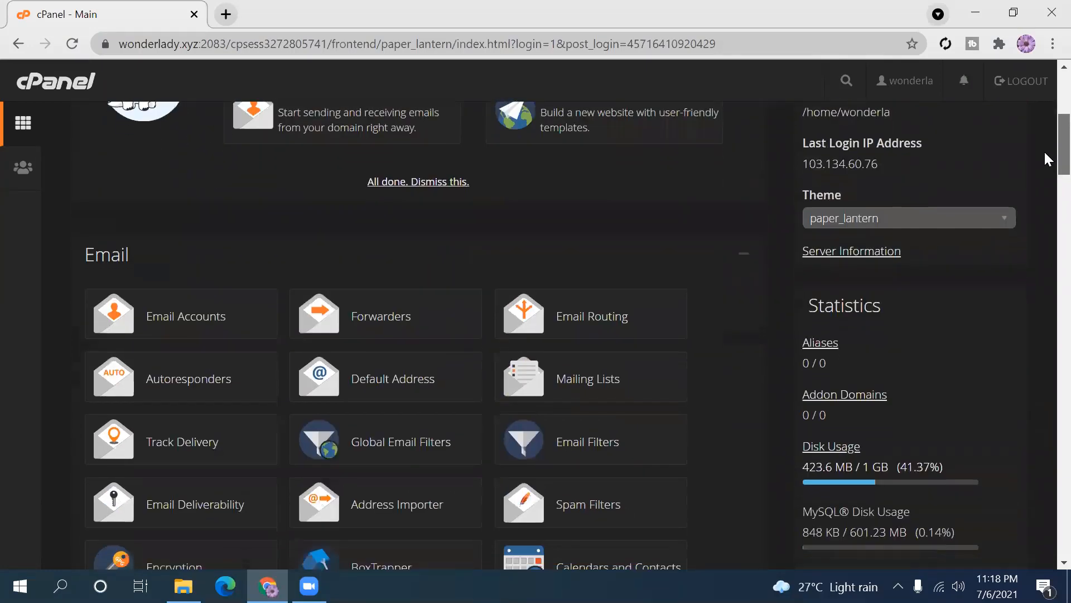
pyautogui.scroll(-1, 1047, 160)
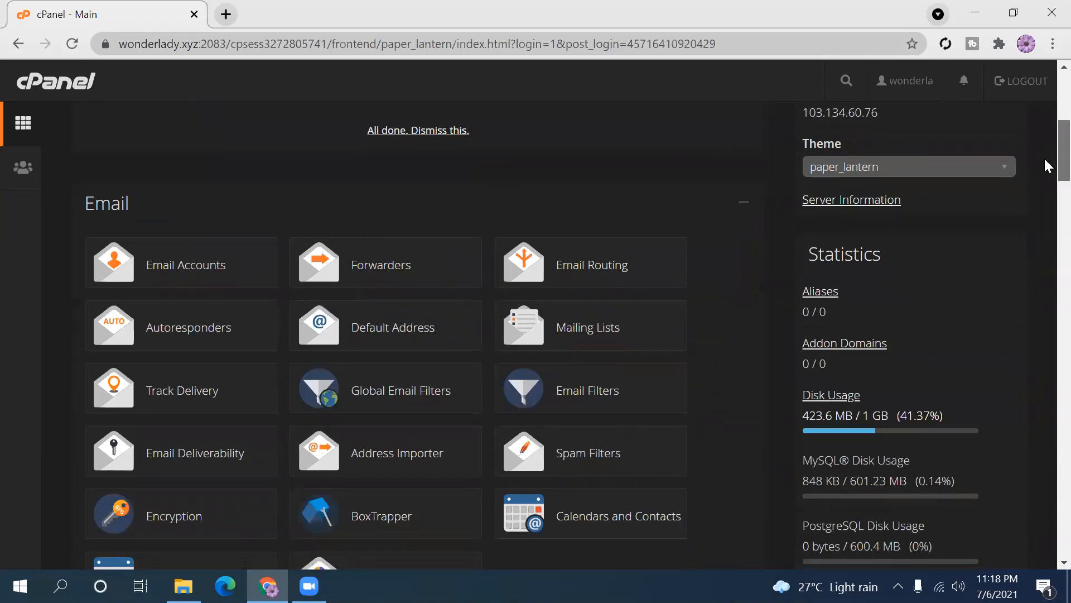
pyautogui.scroll(-2, 1046, 160)
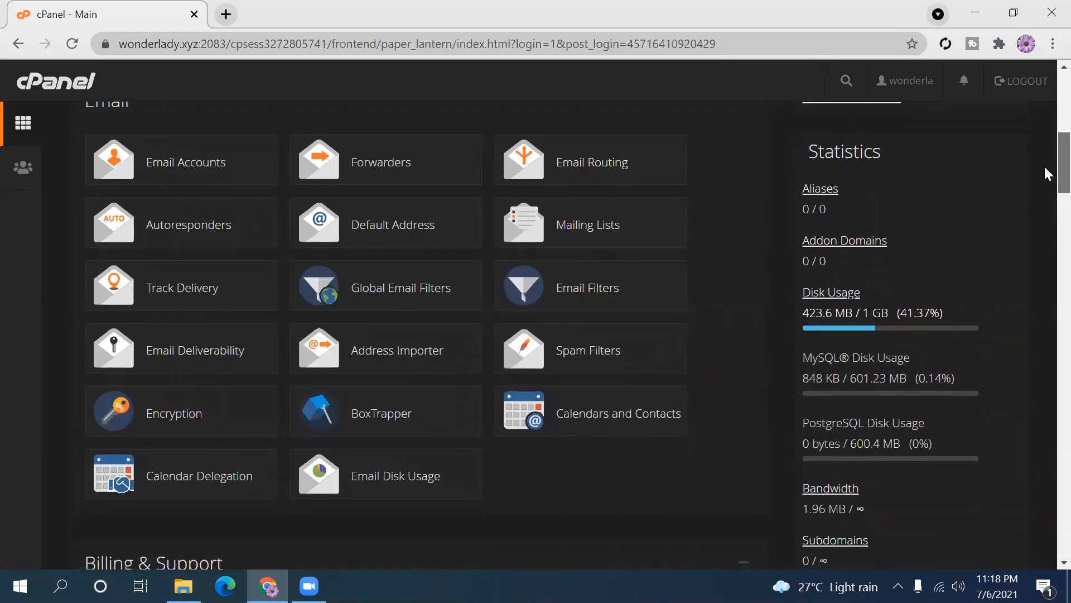
pyautogui.scroll(-1, 1046, 173)
pyautogui.scroll(-4, 1046, 171)
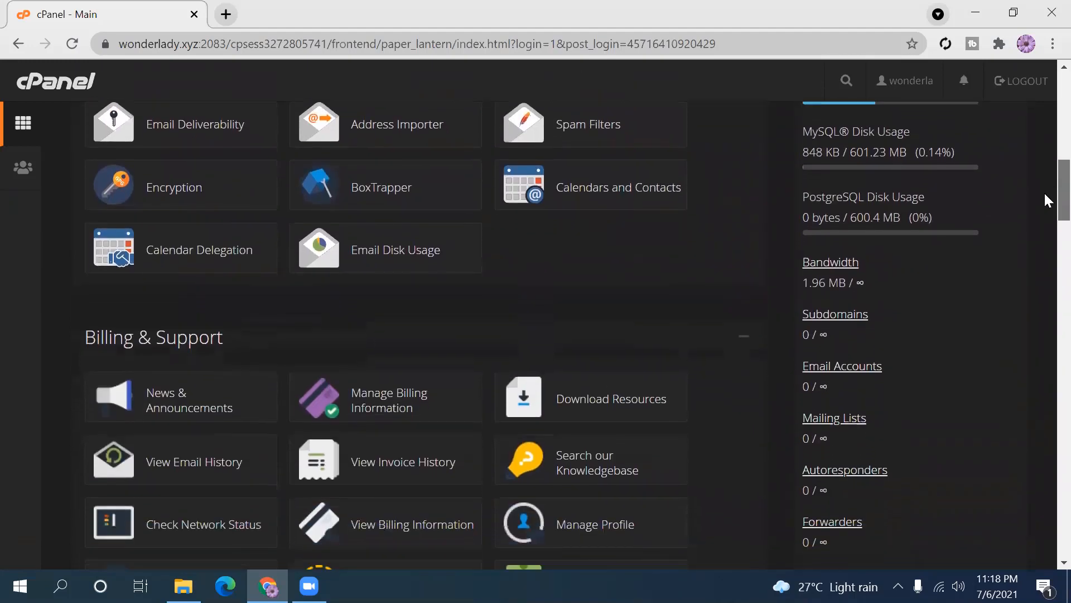
pyautogui.scroll(1, 1045, 200)
pyautogui.scroll(-2, 1045, 212)
pyautogui.scroll(-6, 1048, 223)
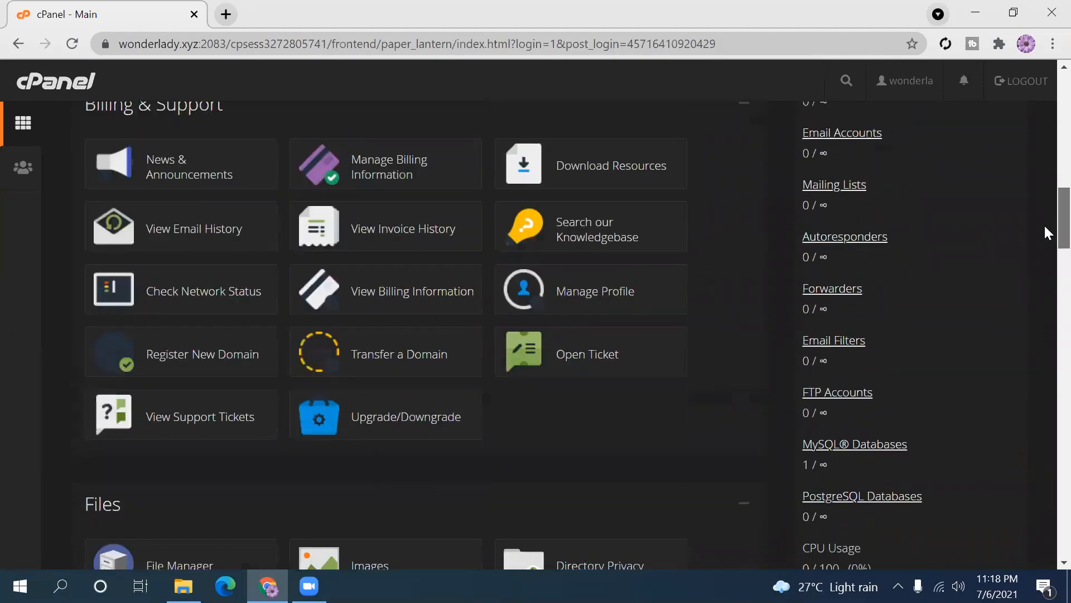
pyautogui.scroll(-11, 1045, 251)
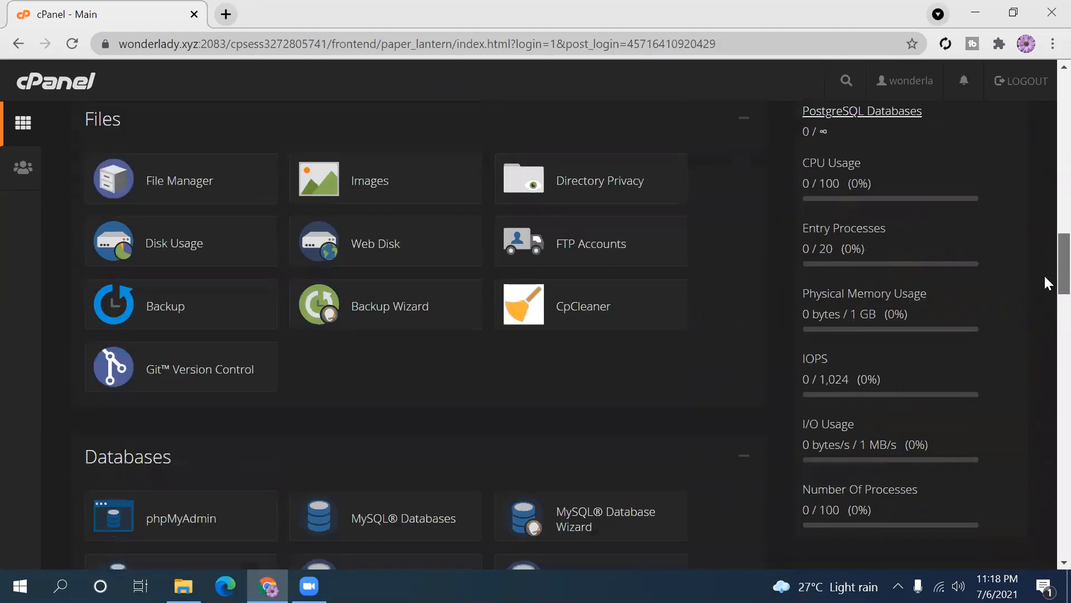
pyautogui.scroll(-5, 1046, 330)
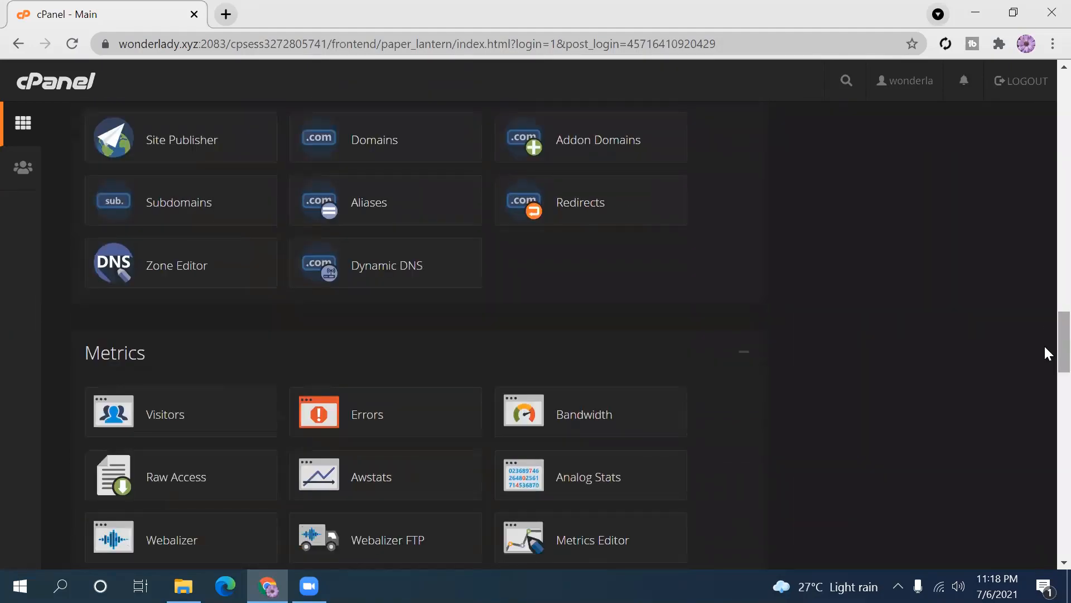
pyautogui.scroll(-8, 1046, 368)
pyautogui.scroll(-8, 1045, 413)
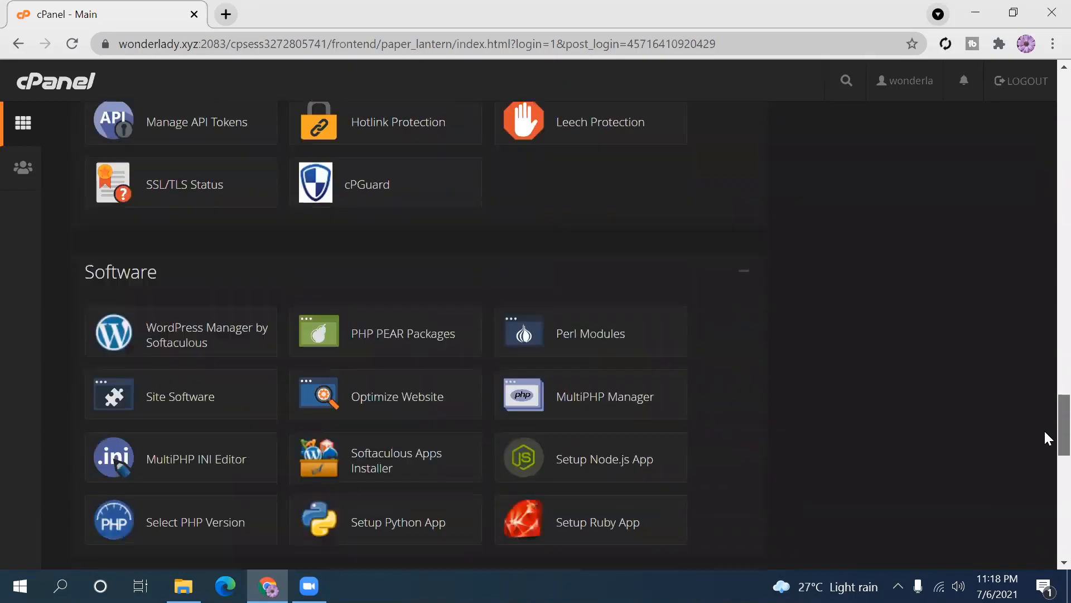
pyautogui.scroll(-8, 1045, 458)
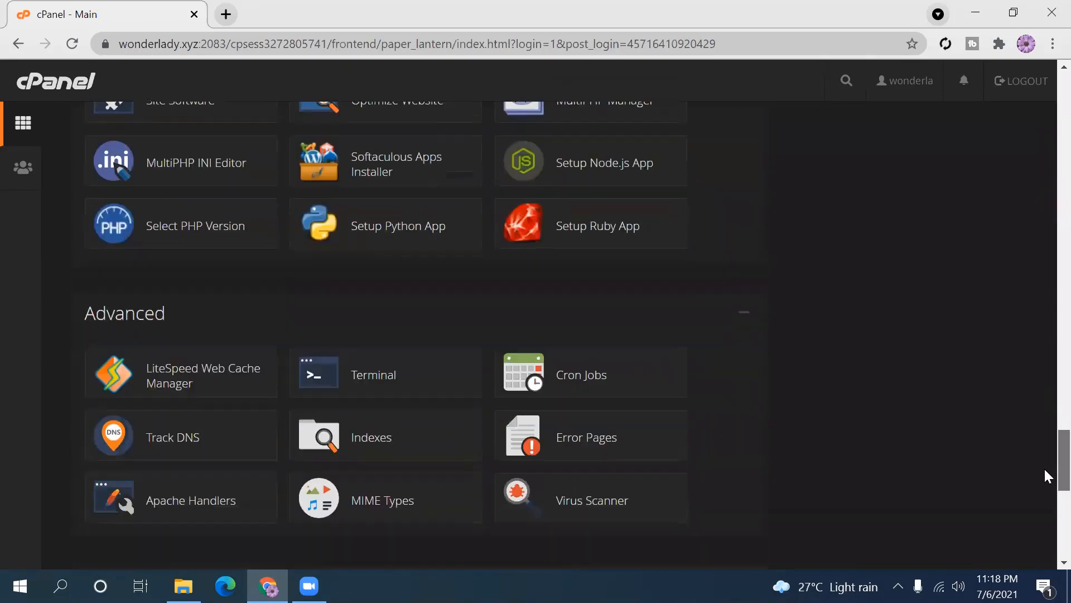
pyautogui.scroll(-4, 1045, 517)
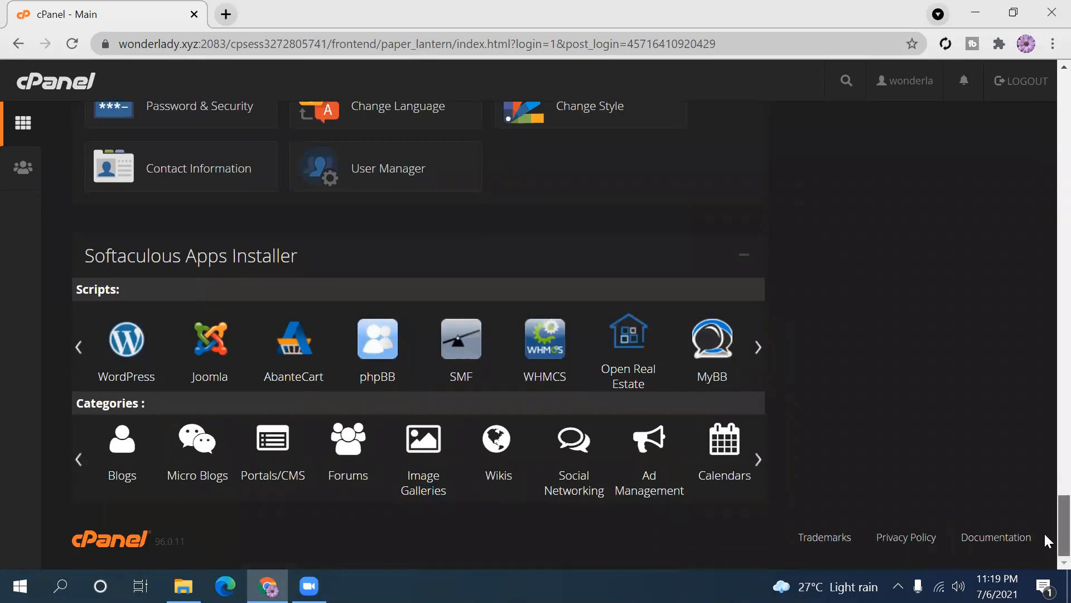
pyautogui.scroll(4, 1044, 531)
pyautogui.scroll(8, 1045, 505)
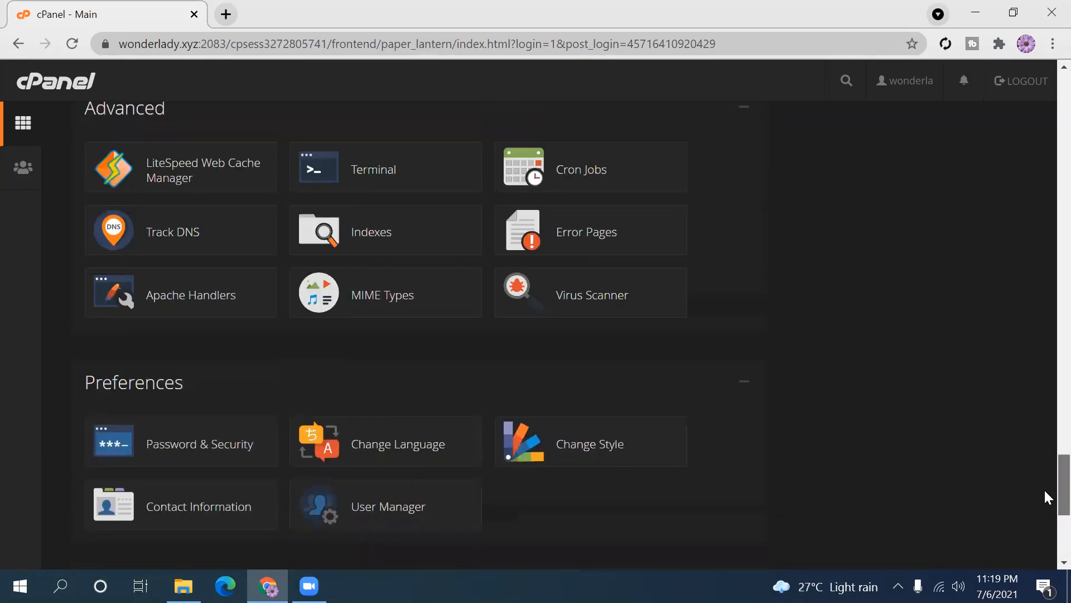
pyautogui.scroll(18, 1045, 455)
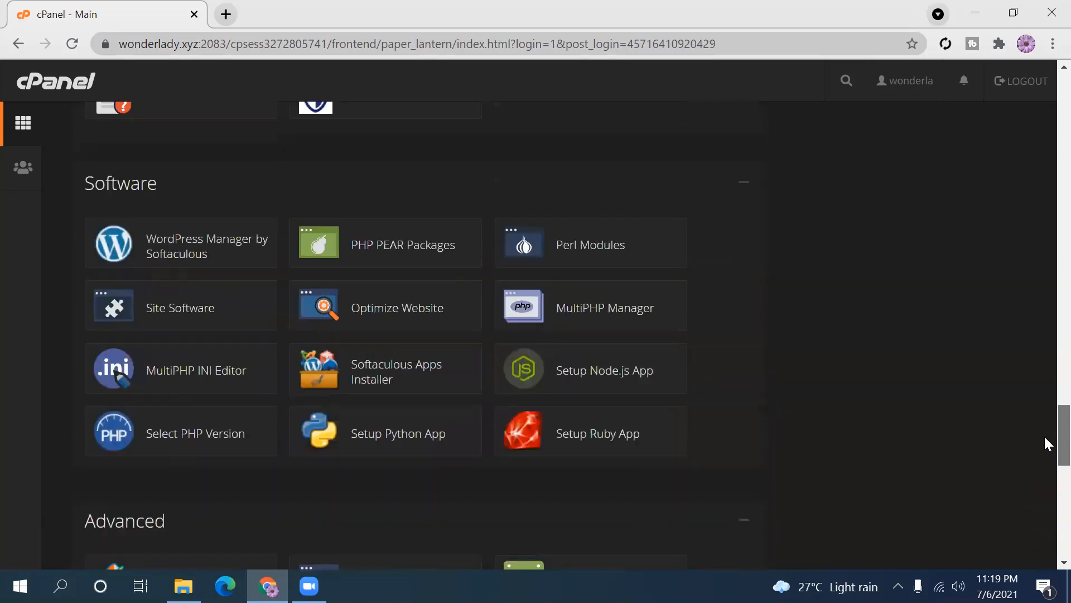
pyautogui.scroll(18, 1045, 320)
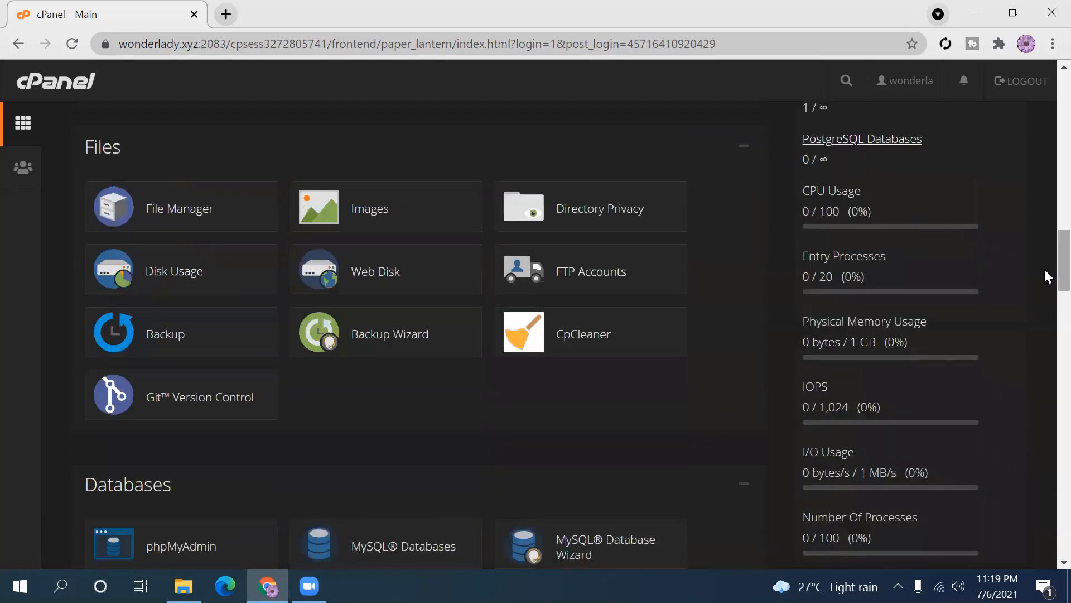
pyautogui.scroll(1, 1046, 170)
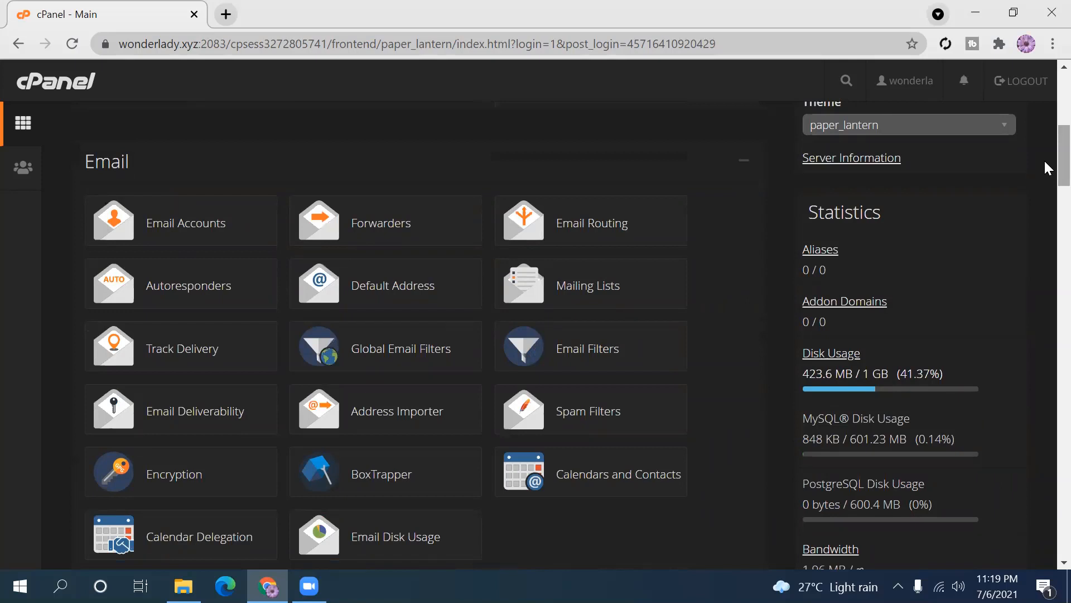
pyautogui.scroll(-1, 1045, 162)
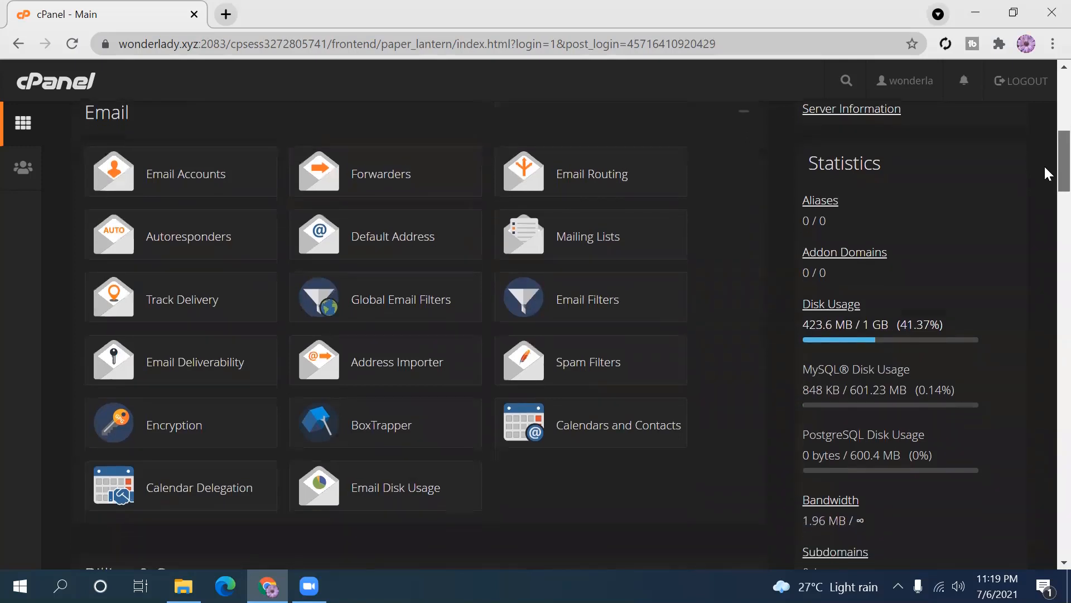
pyautogui.scroll(-1, 1044, 165)
pyautogui.scroll(1, 1043, 164)
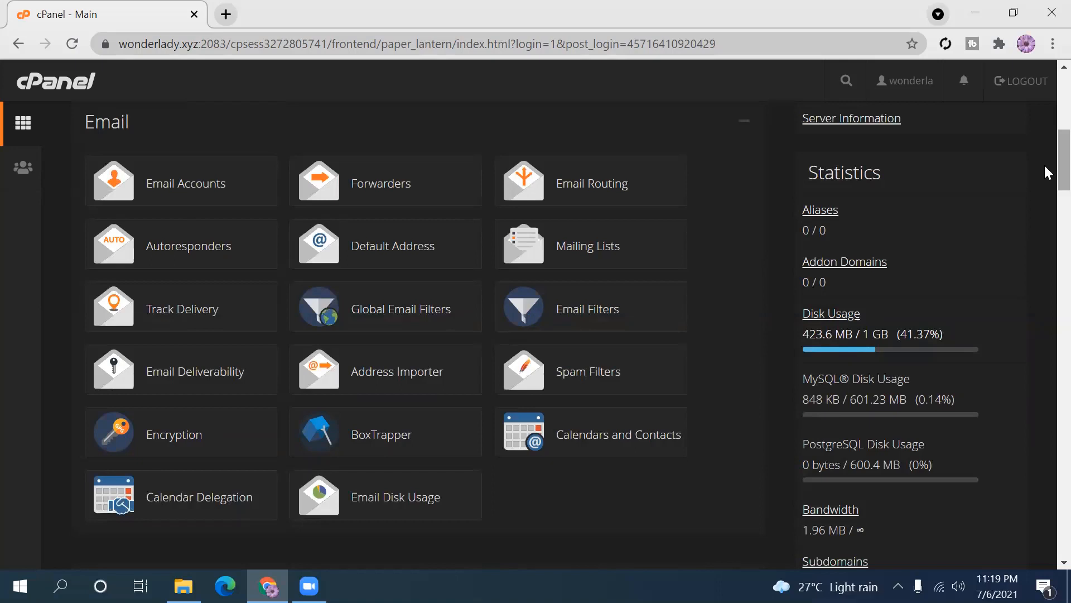
# - Open Email Accounts and try the Restricted, System and Exceeded Storage filters before showing All
pyautogui.click(198, 196)
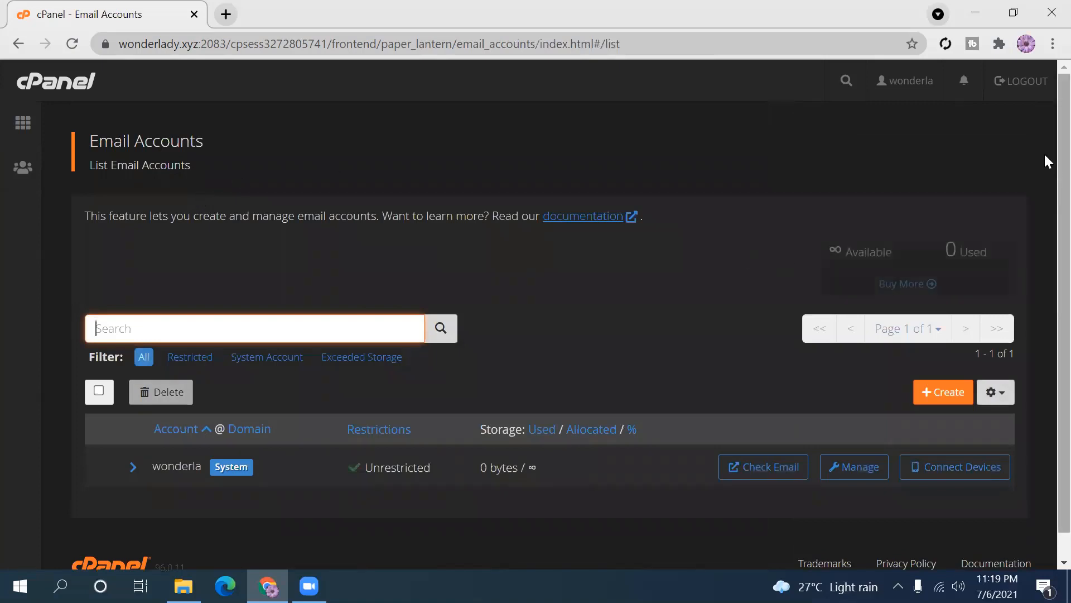
pyautogui.scroll(-1, 1047, 234)
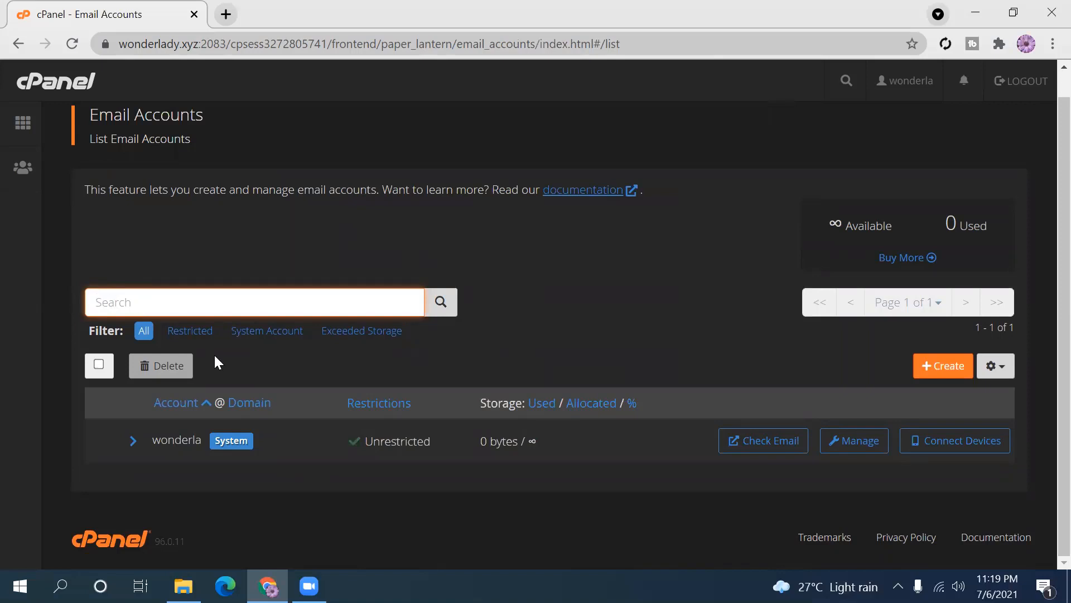
pyautogui.click(190, 332)
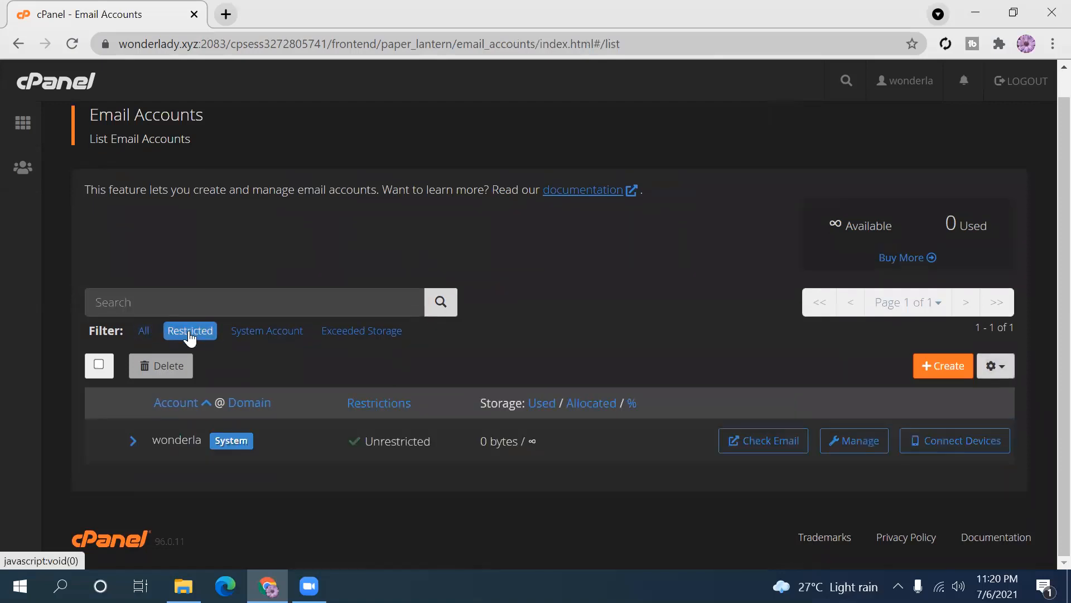
pyautogui.click(260, 332)
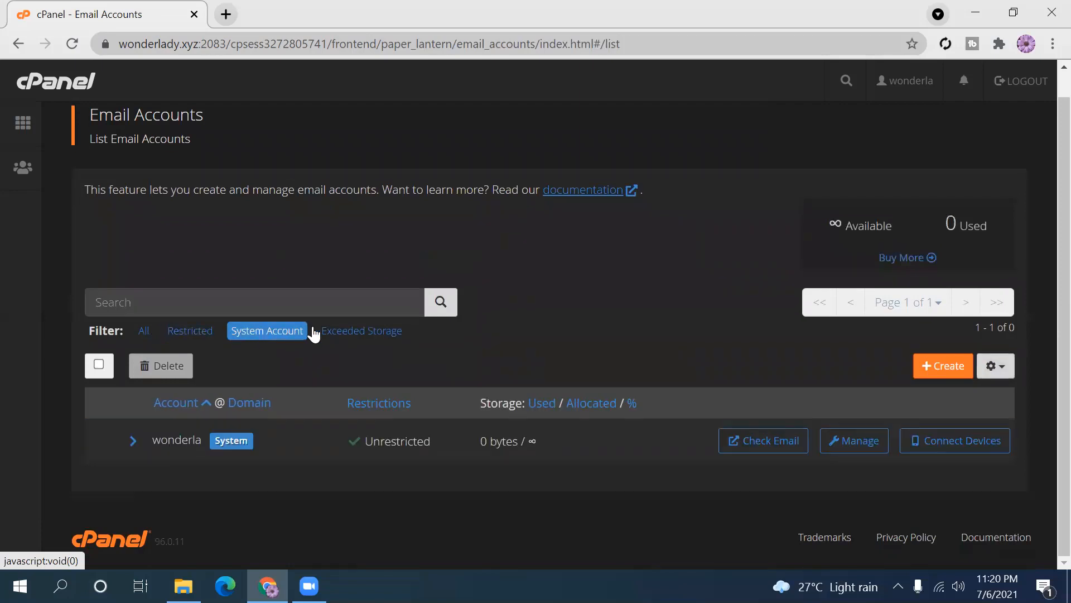
pyautogui.click(352, 332)
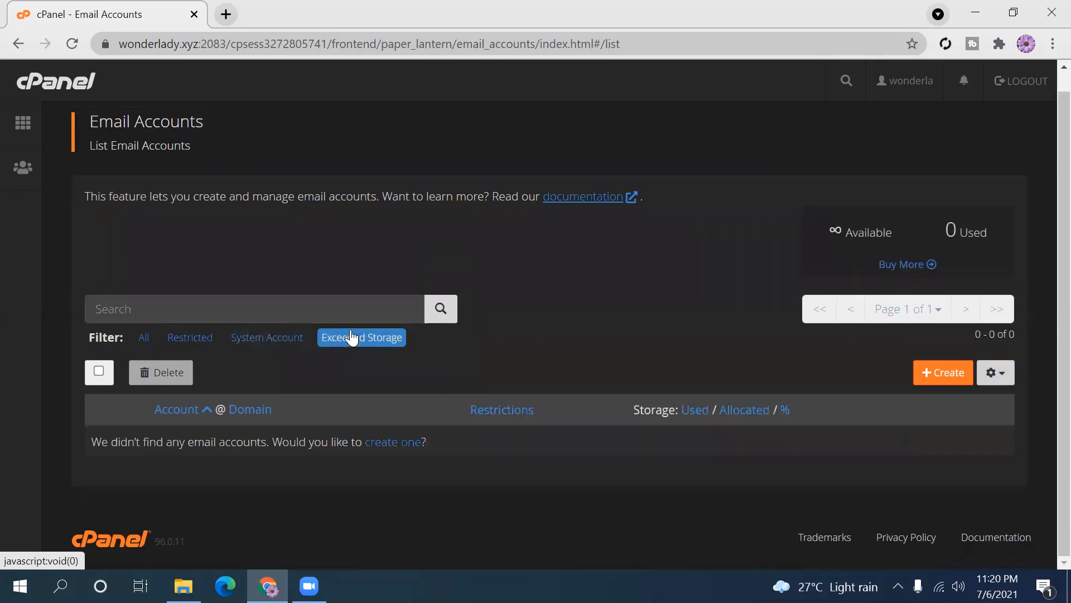
pyautogui.click(189, 340)
pyautogui.click(144, 338)
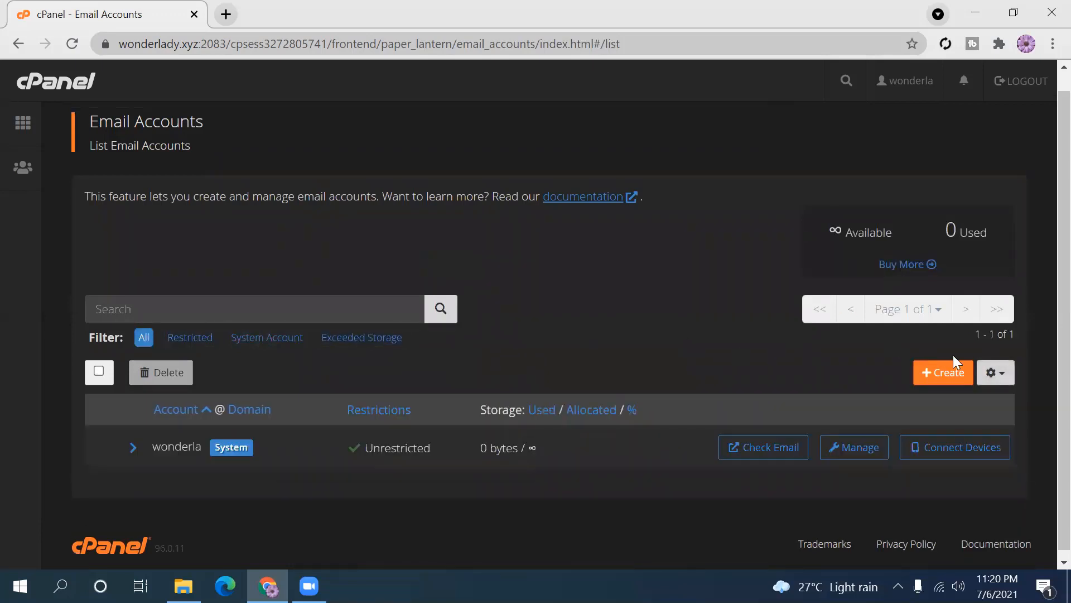
pyautogui.scroll(-1, 1044, 245)
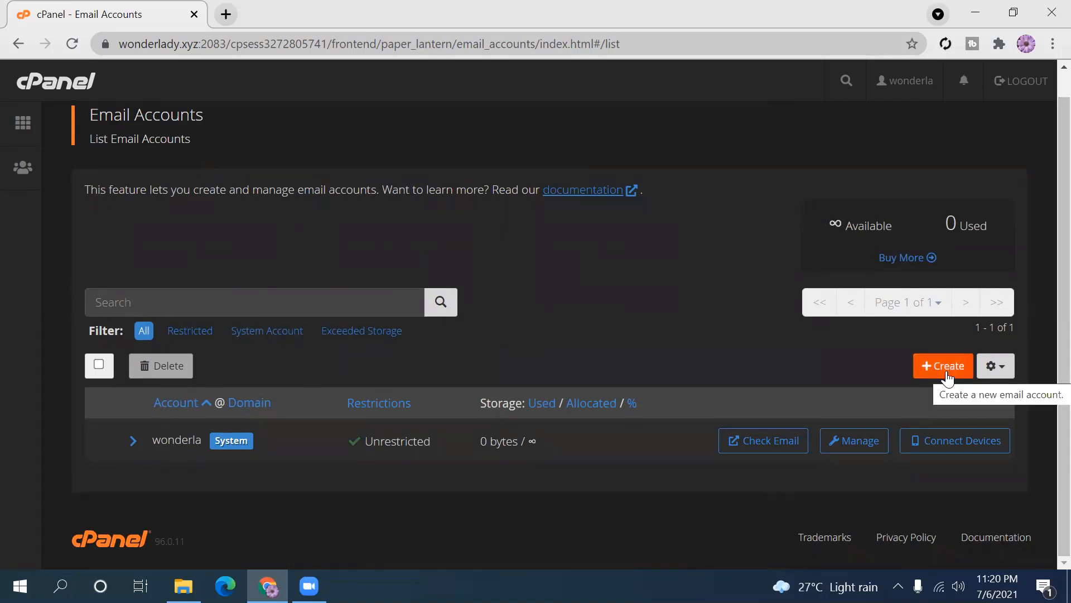
# - Check the list display options and start creating a new email account
pyautogui.click(998, 370)
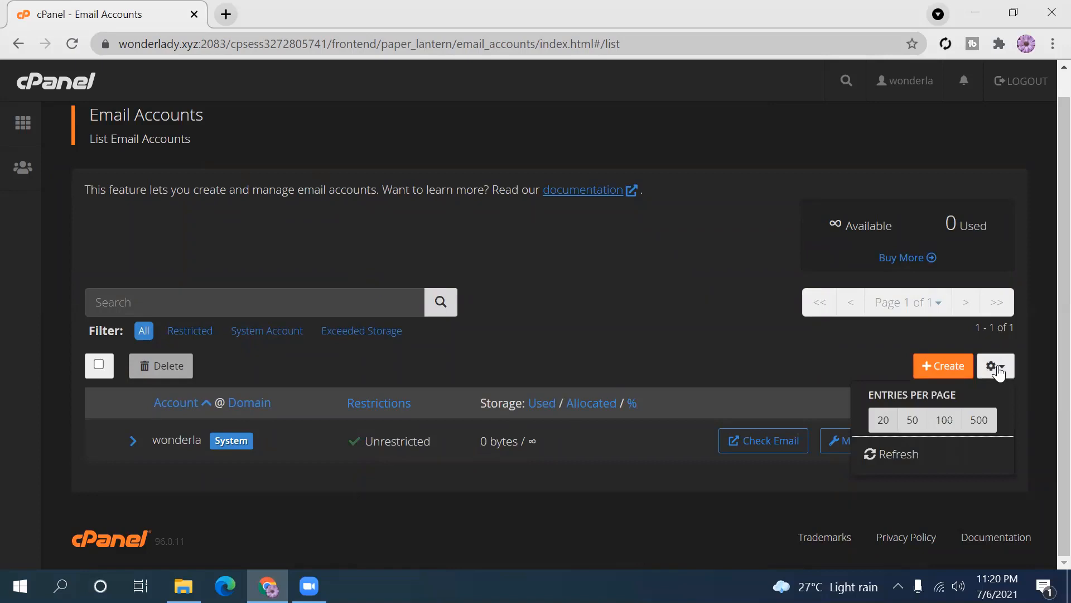
pyautogui.click(997, 370)
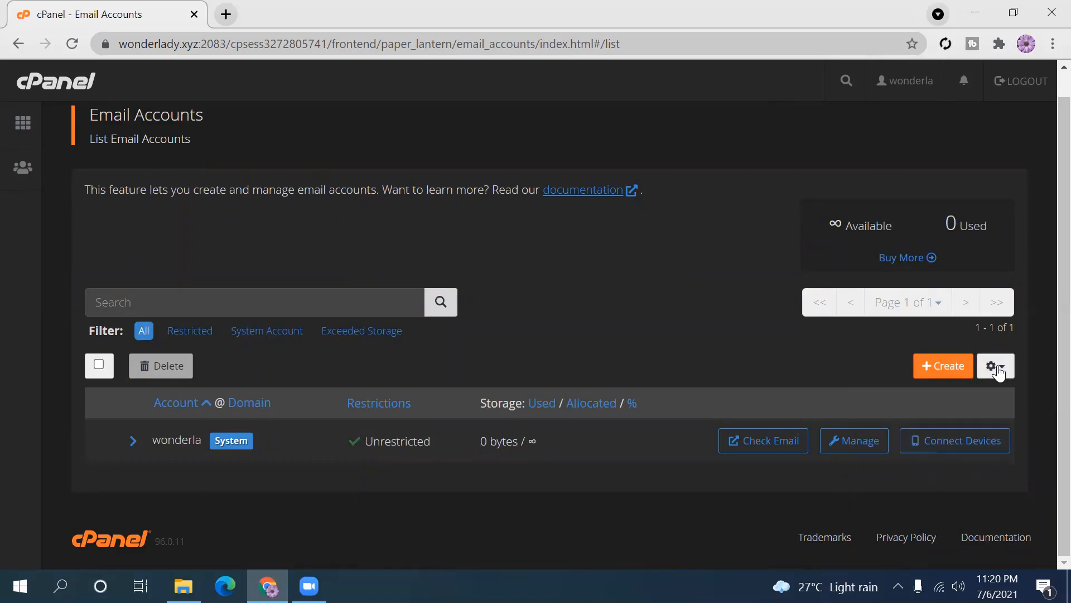
pyautogui.click(945, 372)
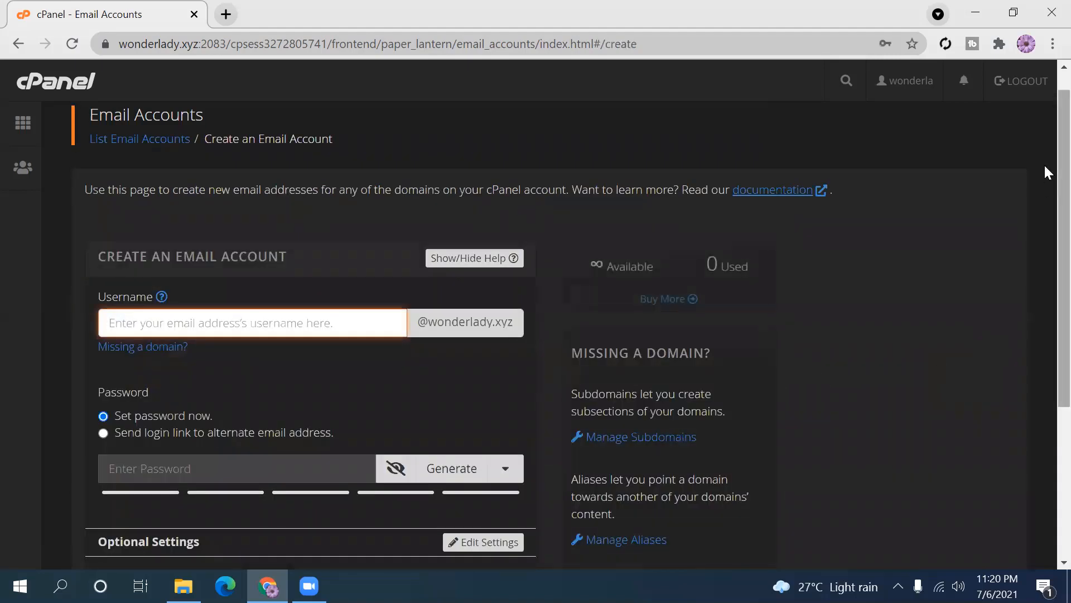
# - Enter the new mailbox's username on the wonderlady.xyz domain
pyautogui.scroll(1, 1048, 190)
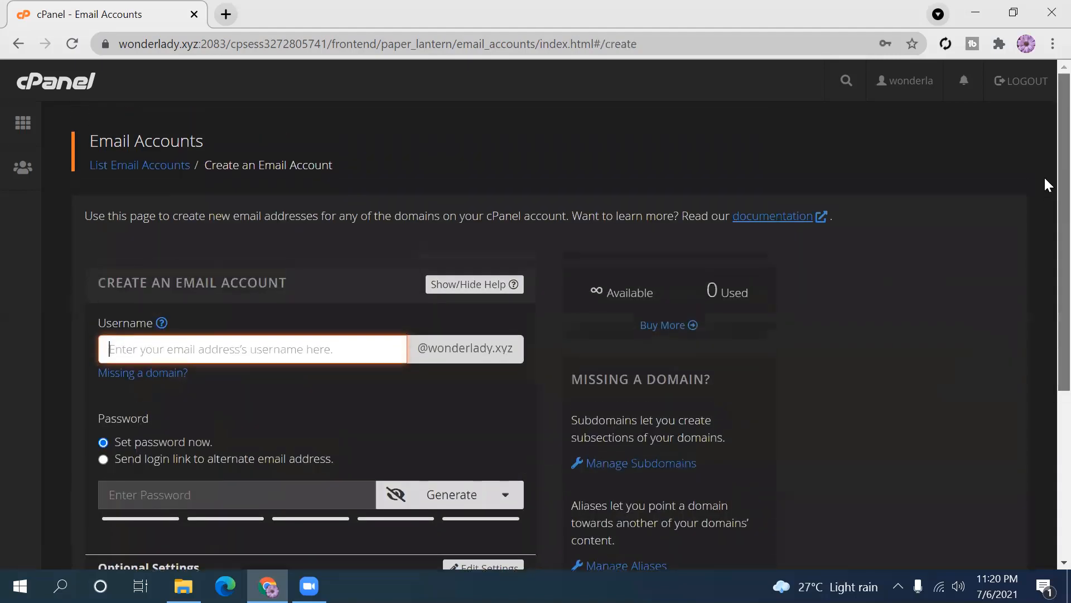
pyautogui.scroll(-5, 1044, 279)
pyautogui.scroll(2, 1047, 335)
pyautogui.scroll(3, 1046, 223)
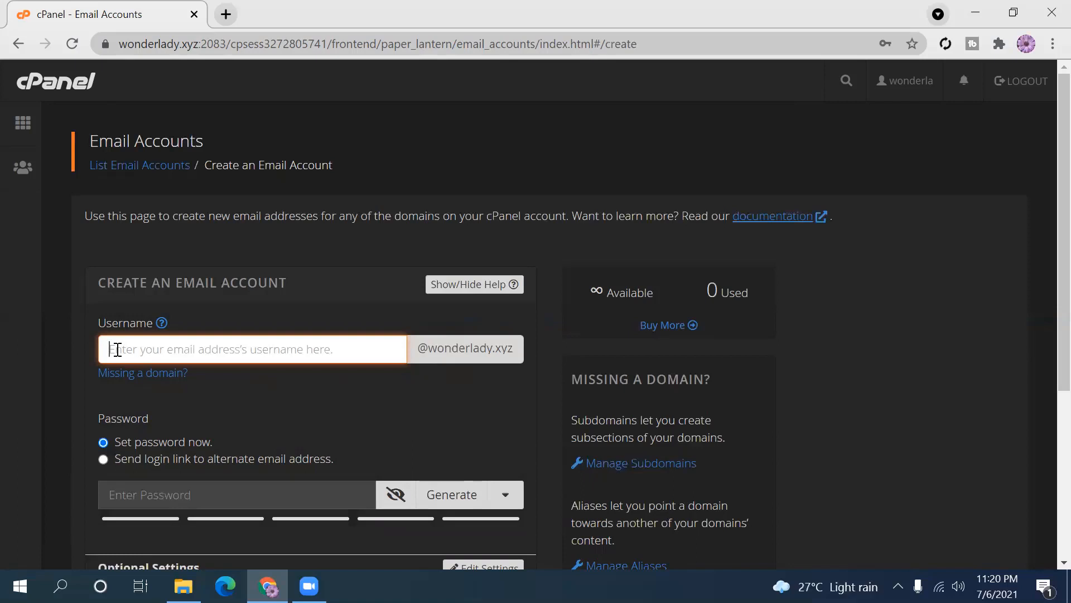
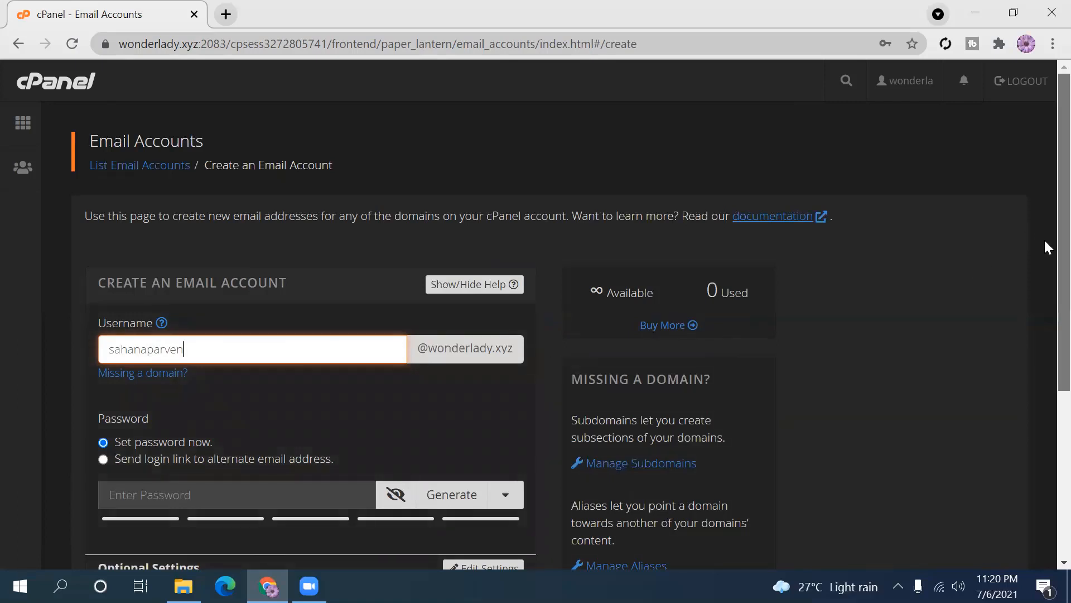
pyautogui.scroll(-2, 1043, 245)
pyautogui.scroll(-2, 1045, 335)
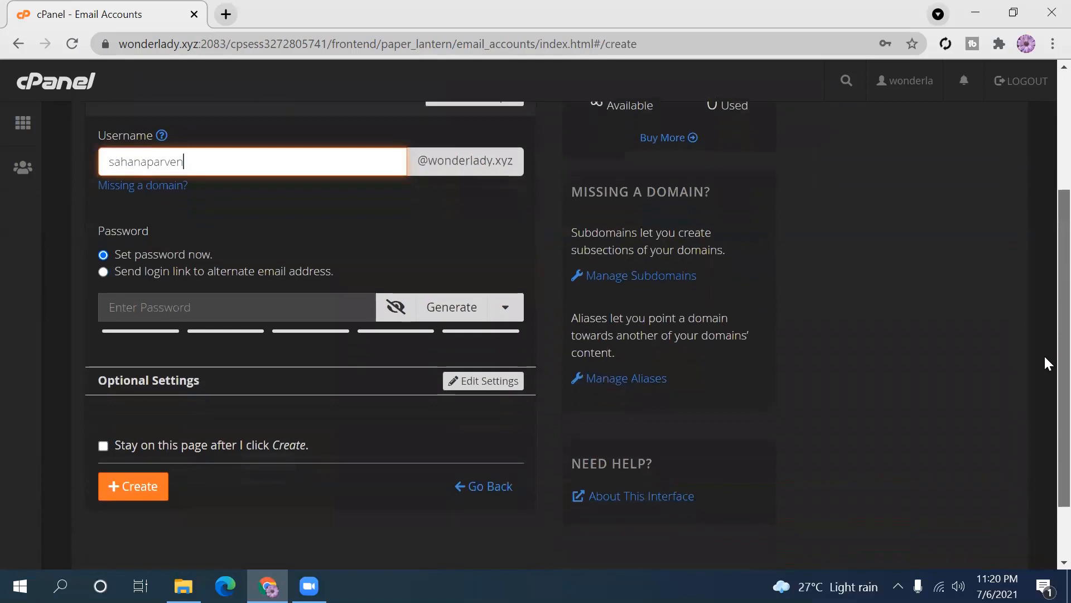
pyautogui.scroll(2, 1045, 318)
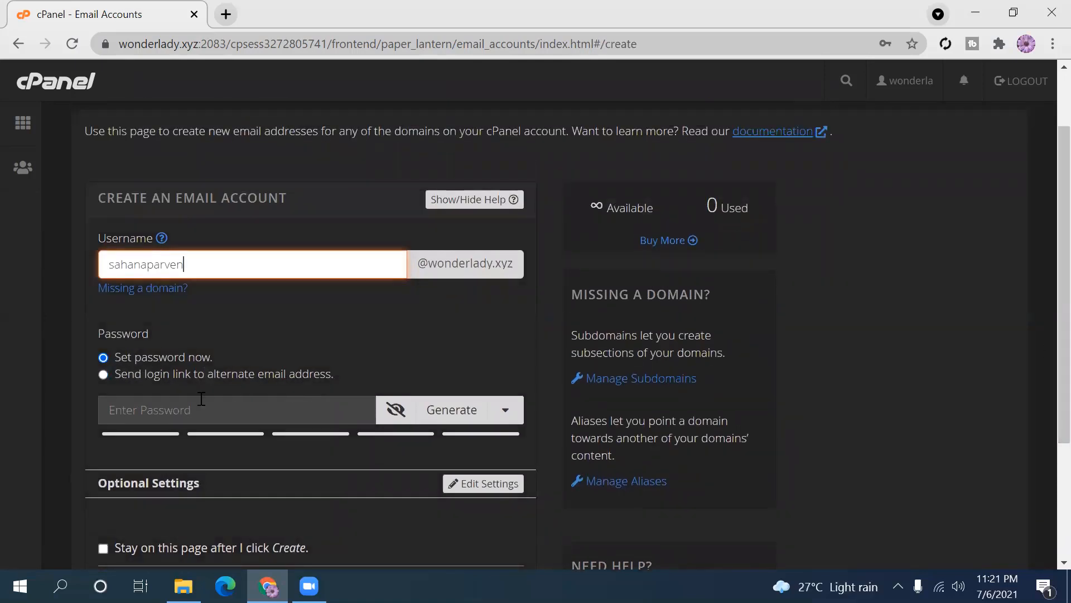
# - Enter an 11-character password, which is rated strength 60 against the required 65
pyautogui.click(166, 413)
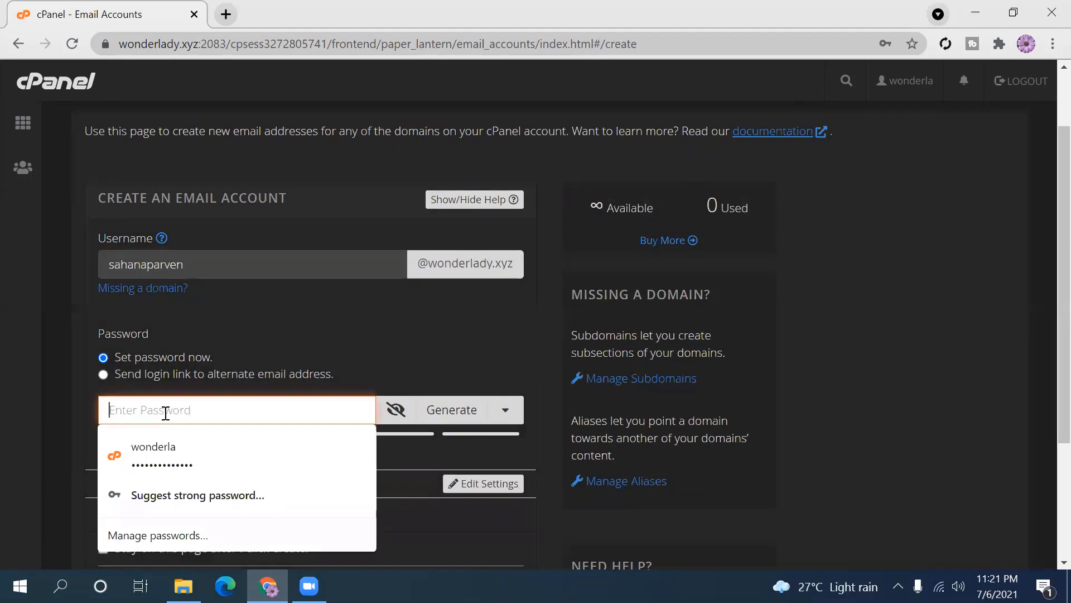
pyautogui.write('••')
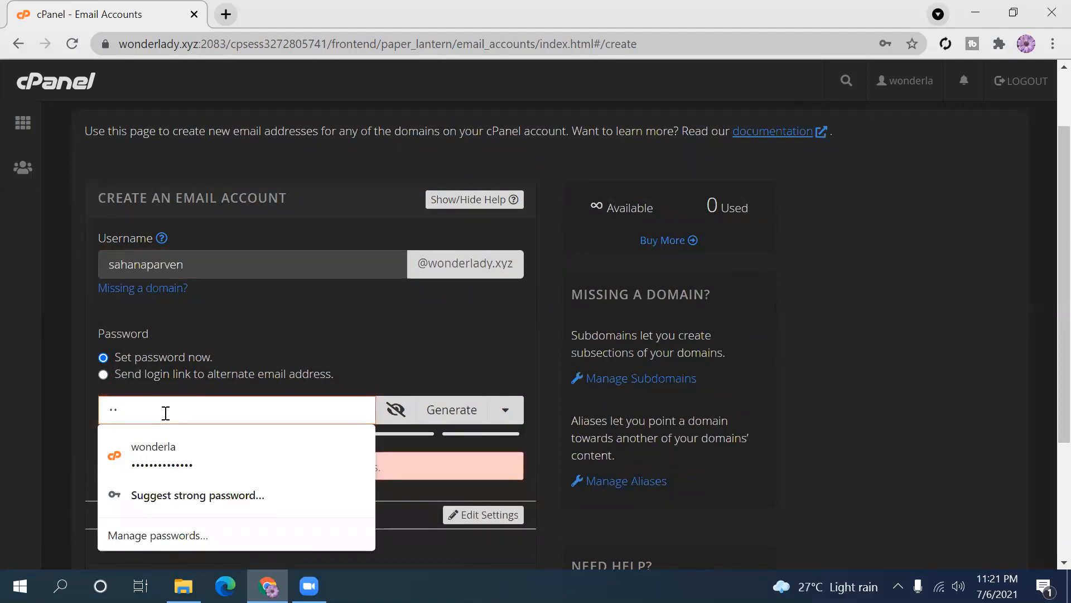
pyautogui.write('•••••••')
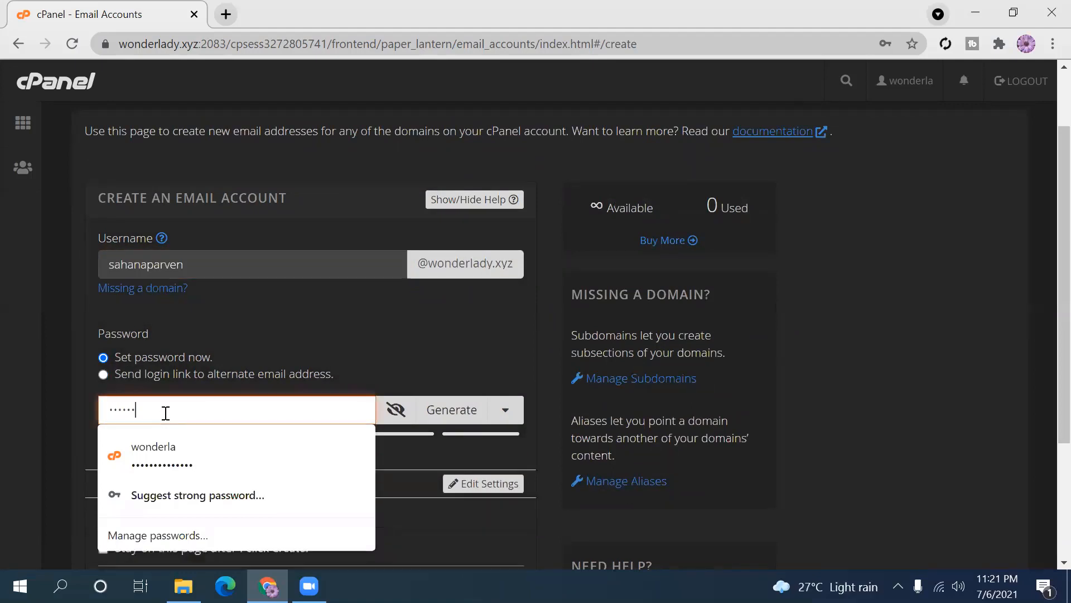
pyautogui.write('•')
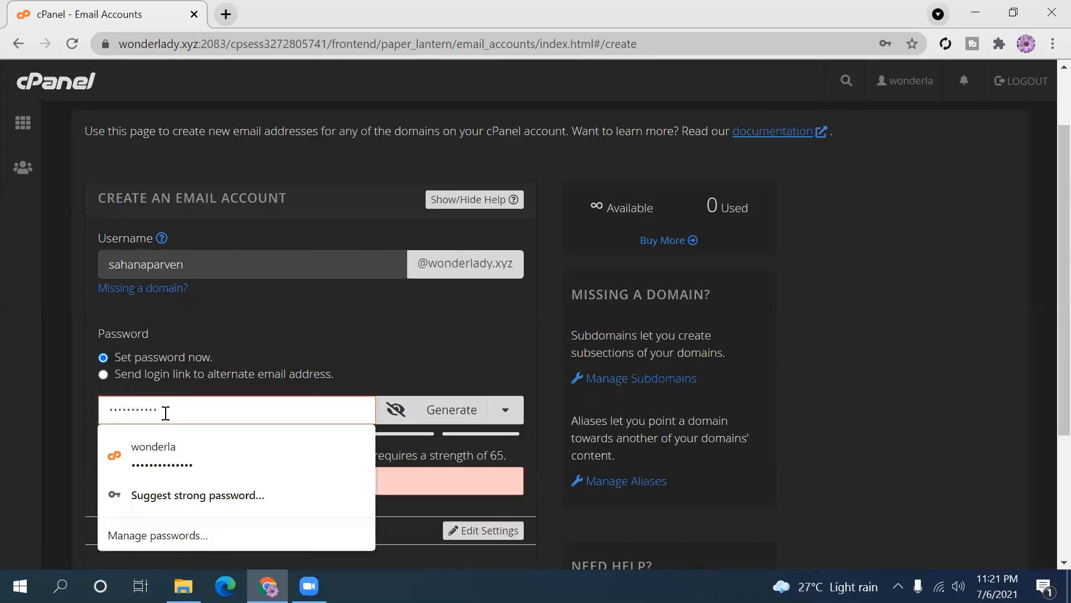
pyautogui.hotkey('ctrl', 'a')
pyautogui.press('BackSpace')
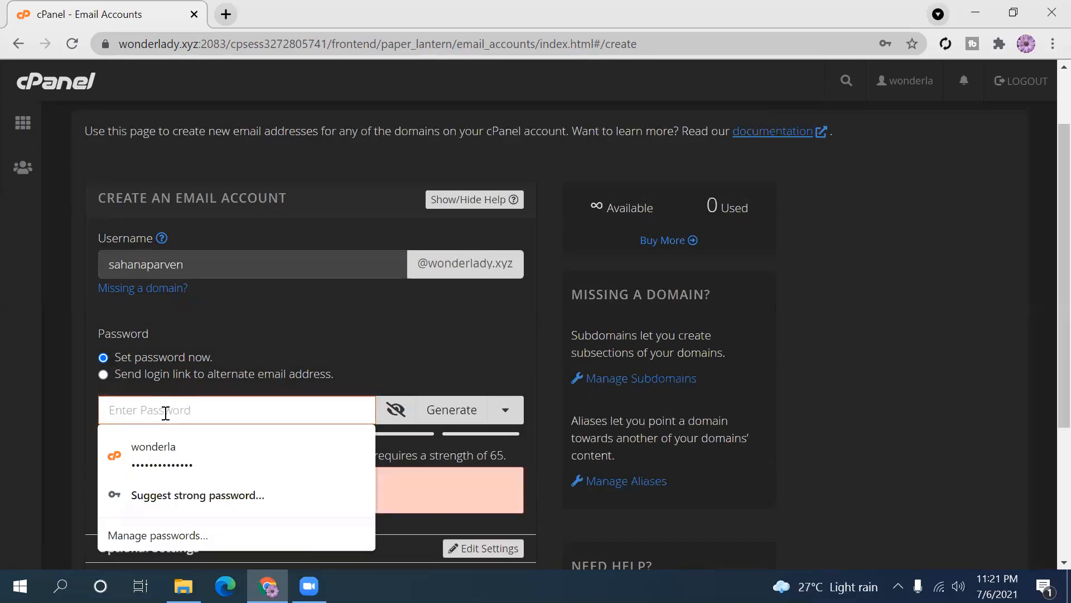
pyautogui.write('••••••••••')
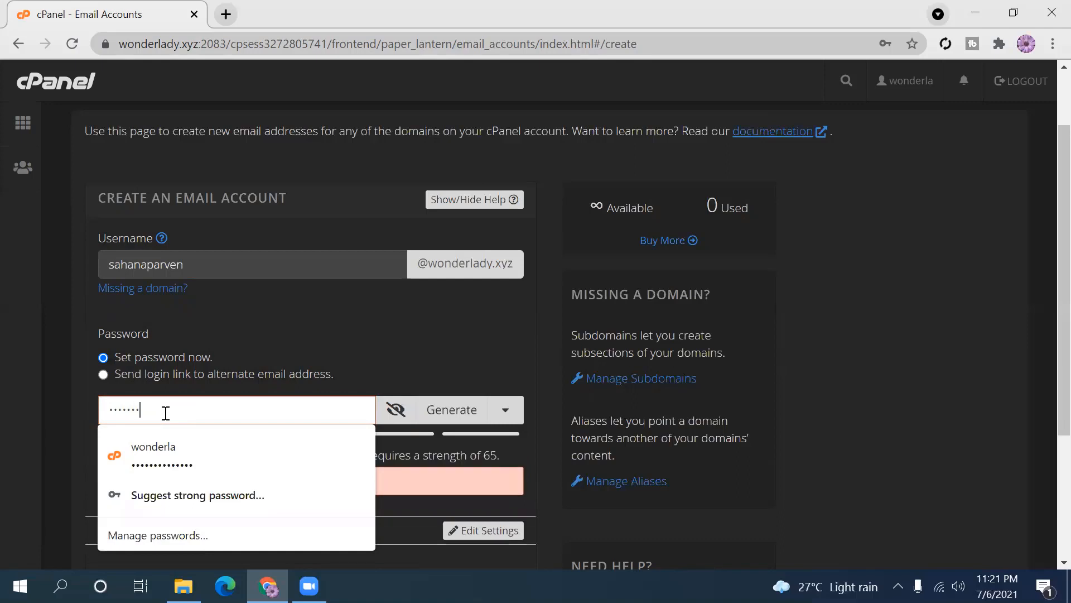
pyautogui.write('•')
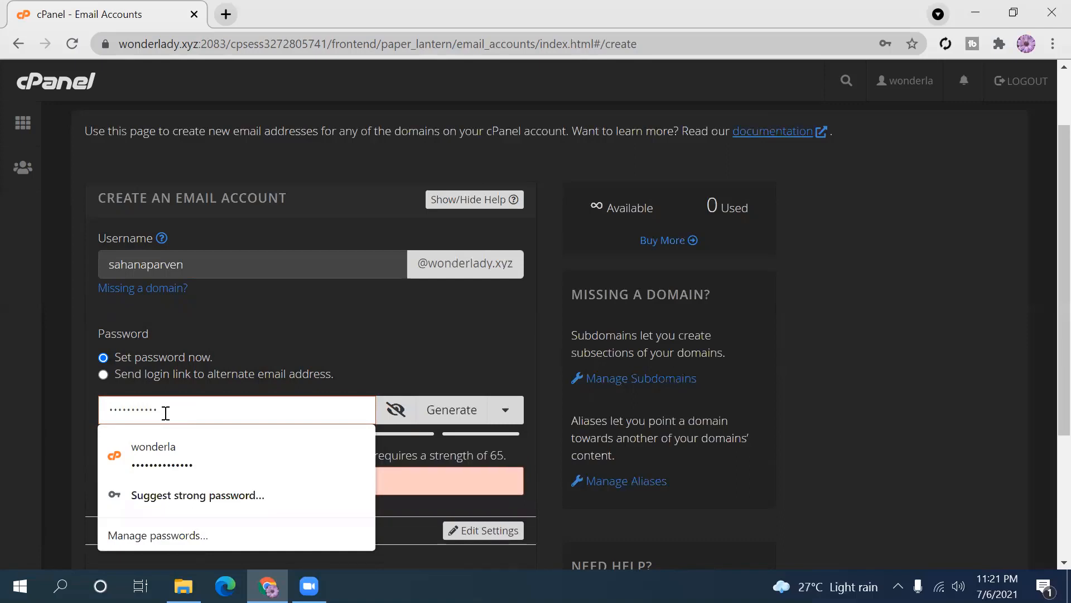
pyautogui.click(500, 366)
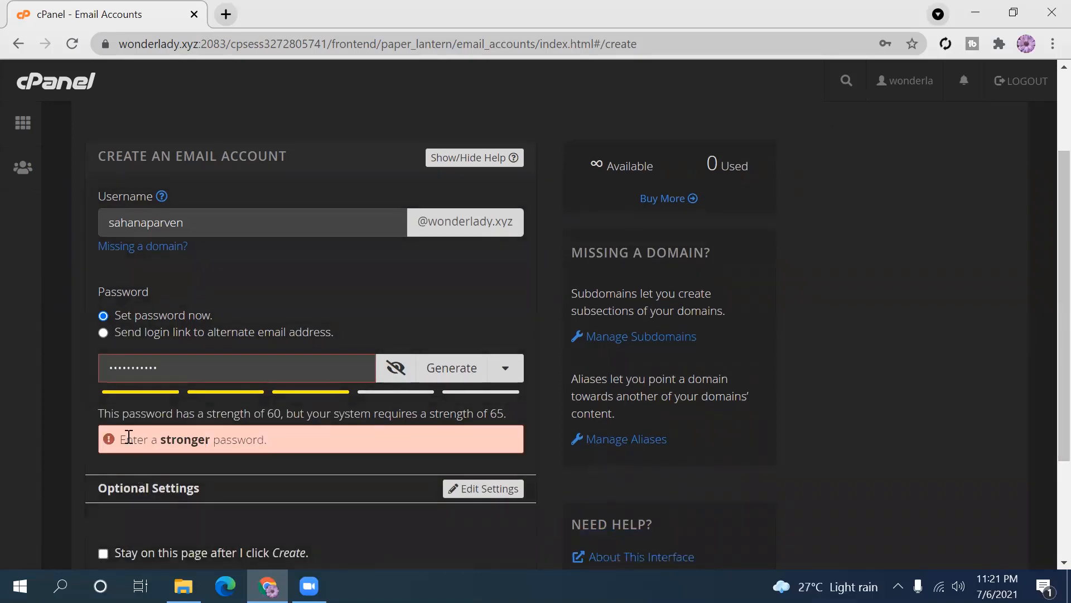
pyautogui.moveTo(122, 439); pyautogui.dragTo(310, 446)
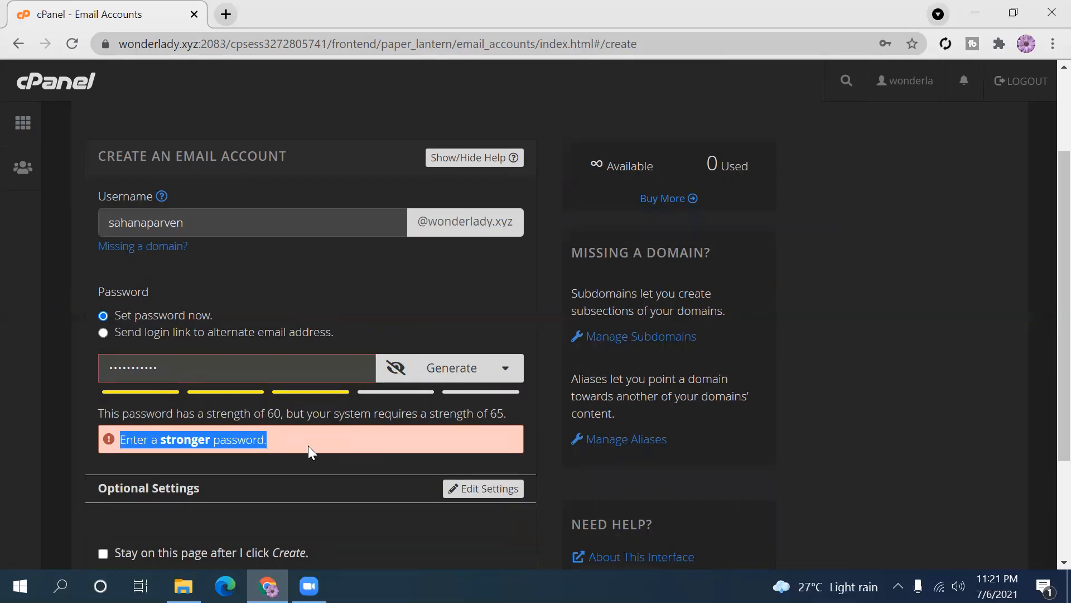
pyautogui.click(885, 412)
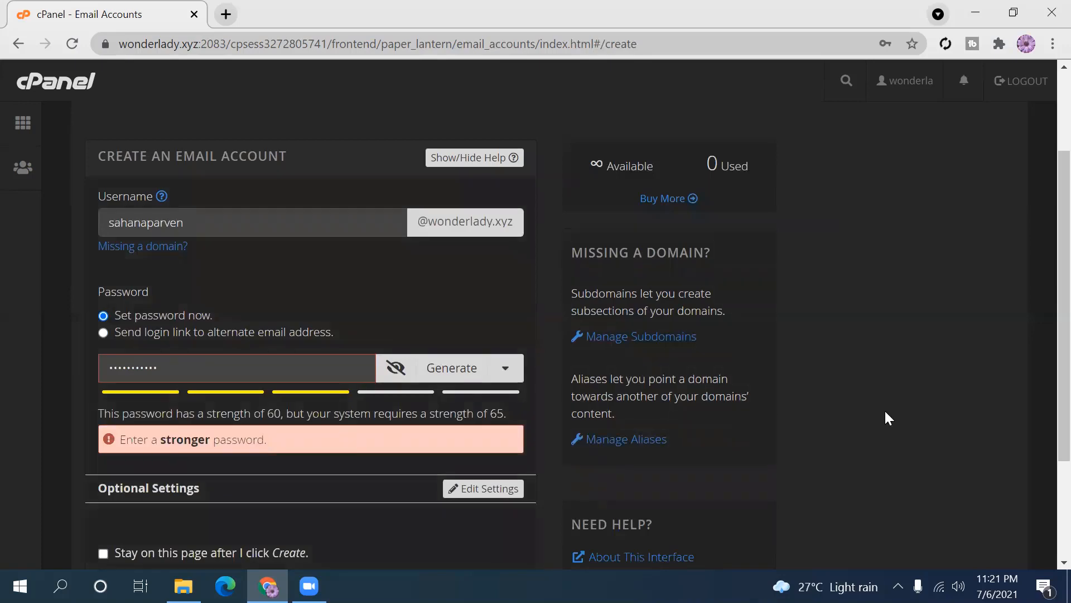
# - Expand the account's Optional Settings and select the 1024 MB storage quota value
pyautogui.scroll(2, 1043, 256)
pyautogui.scroll(-3, 1045, 173)
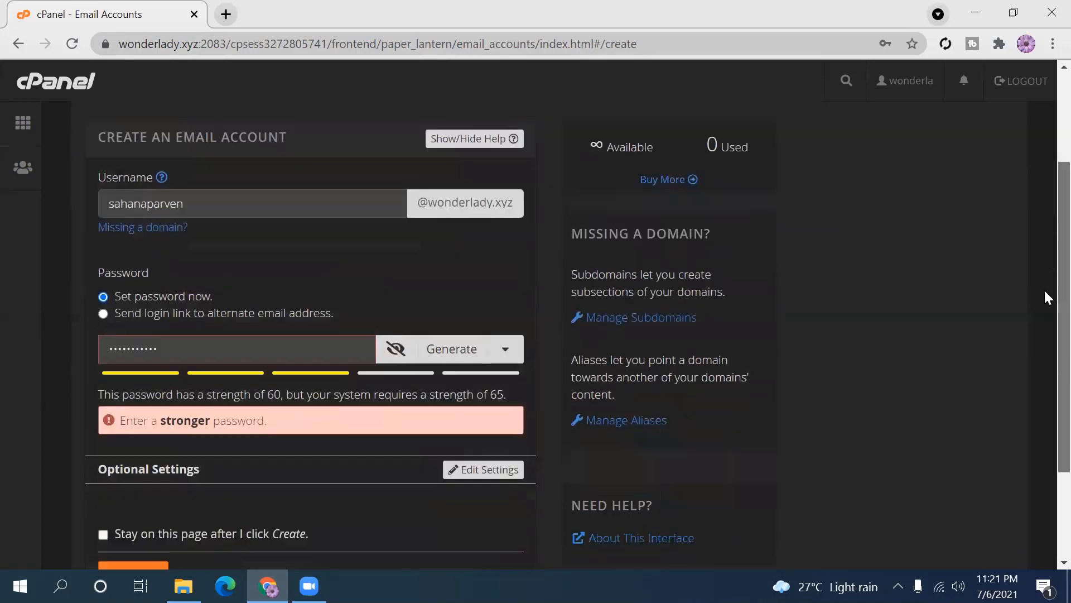
pyautogui.scroll(-1, 1045, 294)
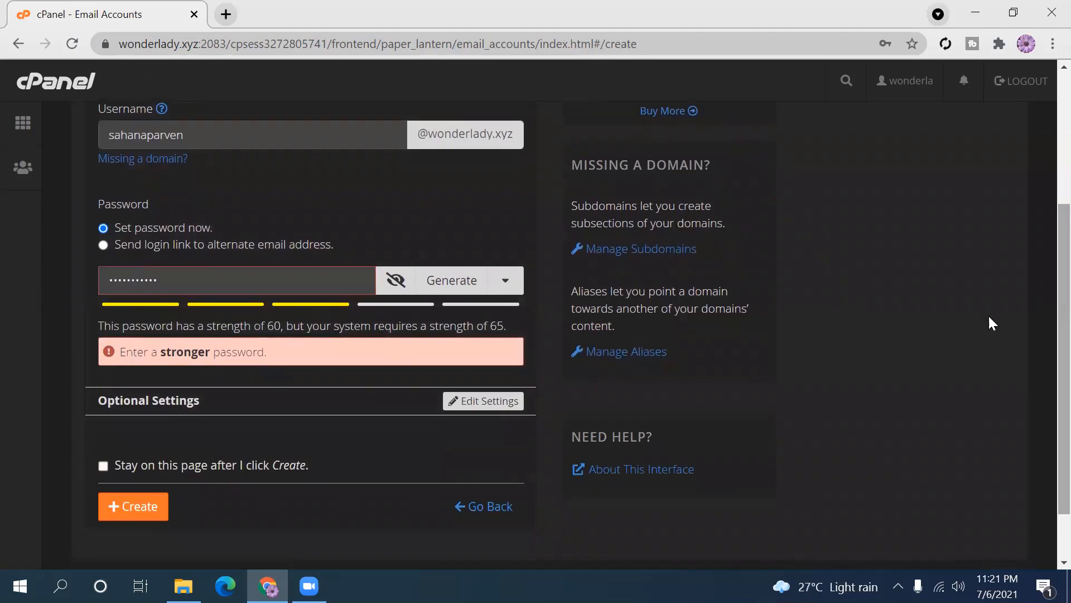
pyautogui.click(478, 406)
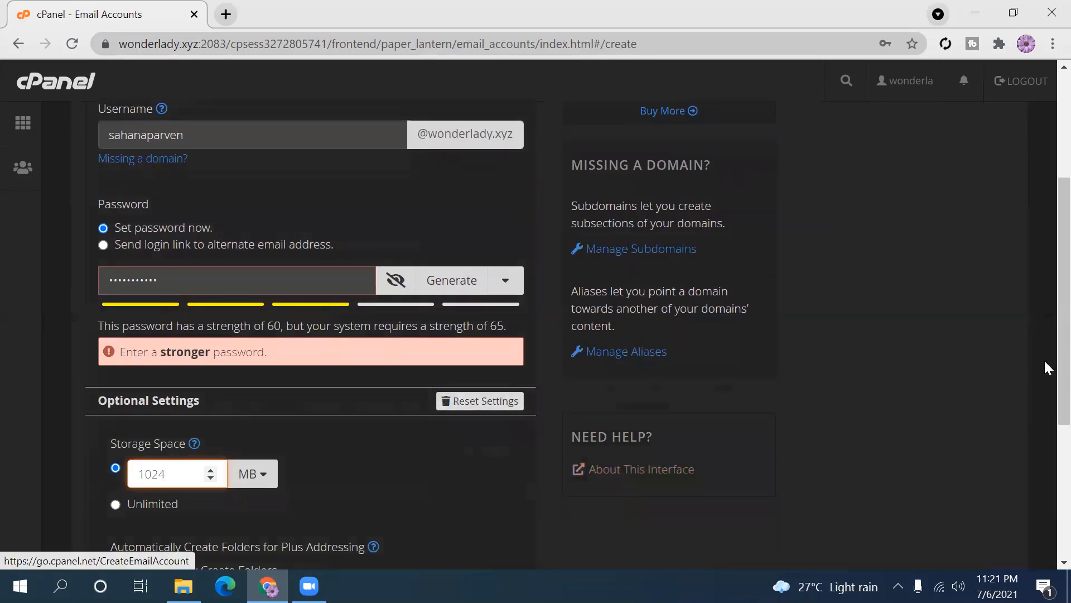
pyautogui.scroll(-3, 1045, 401)
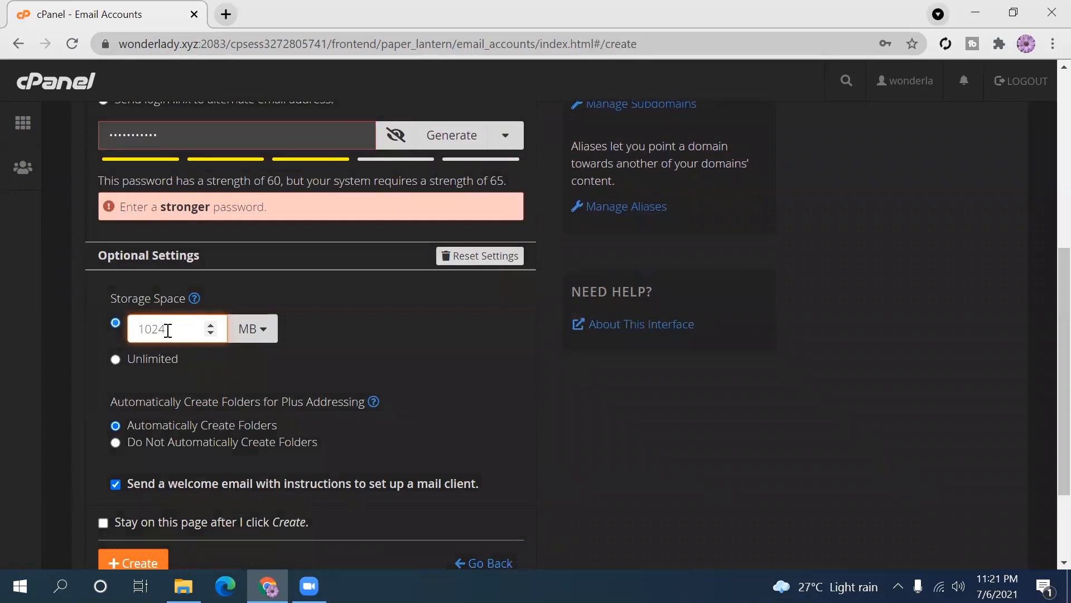
pyautogui.moveTo(167, 329)
pyautogui.mouseDown()
pyautogui.moveTo(139, 330)
pyautogui.moveTo(164, 330)
pyautogui.mouseUp()
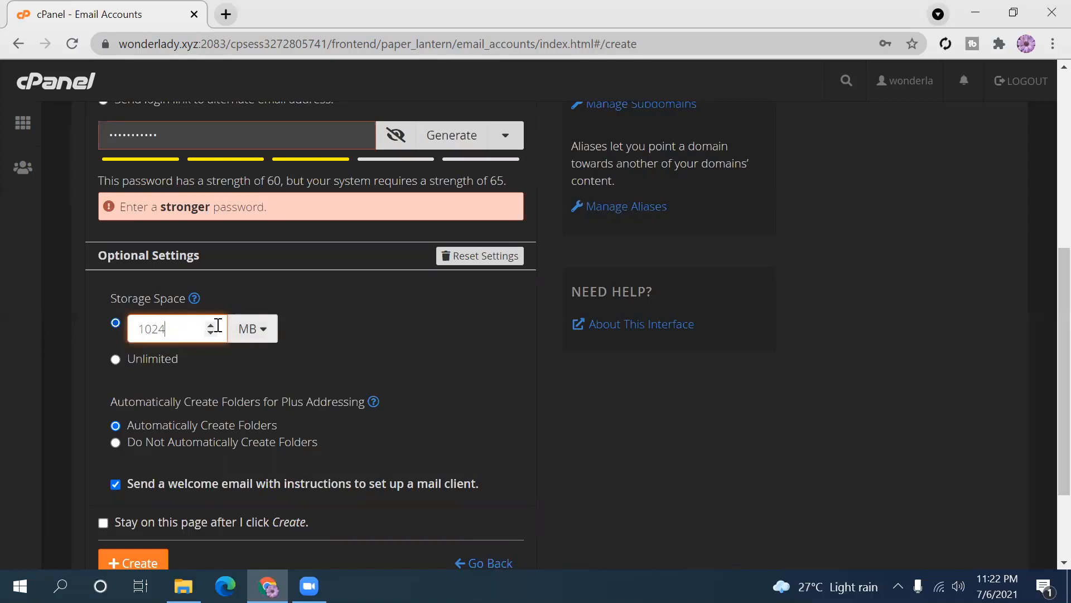
pyautogui.doubleClick(168, 327)
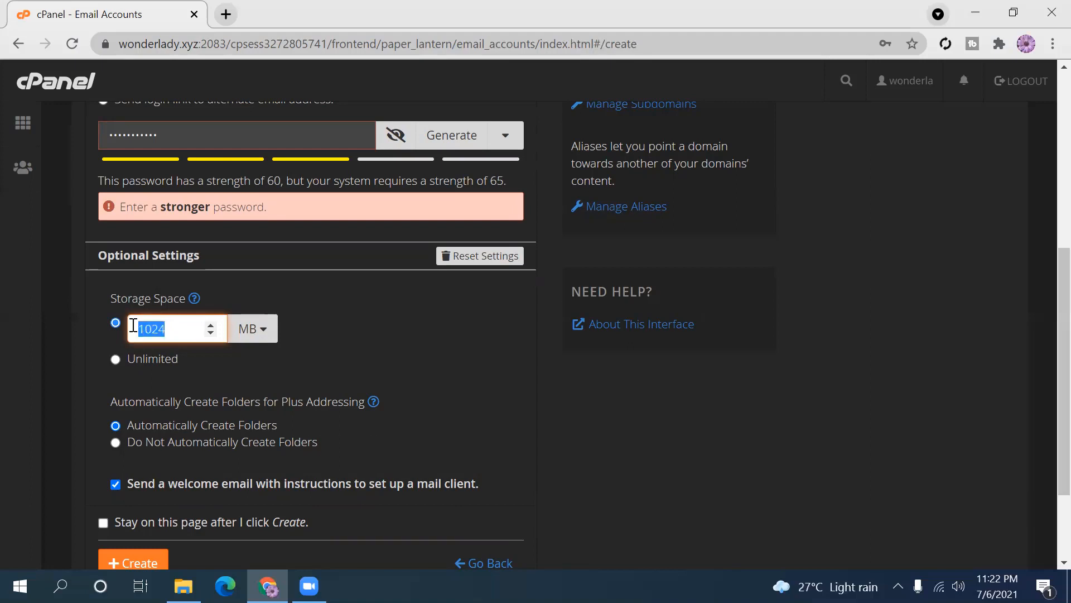
pyautogui.click(172, 333)
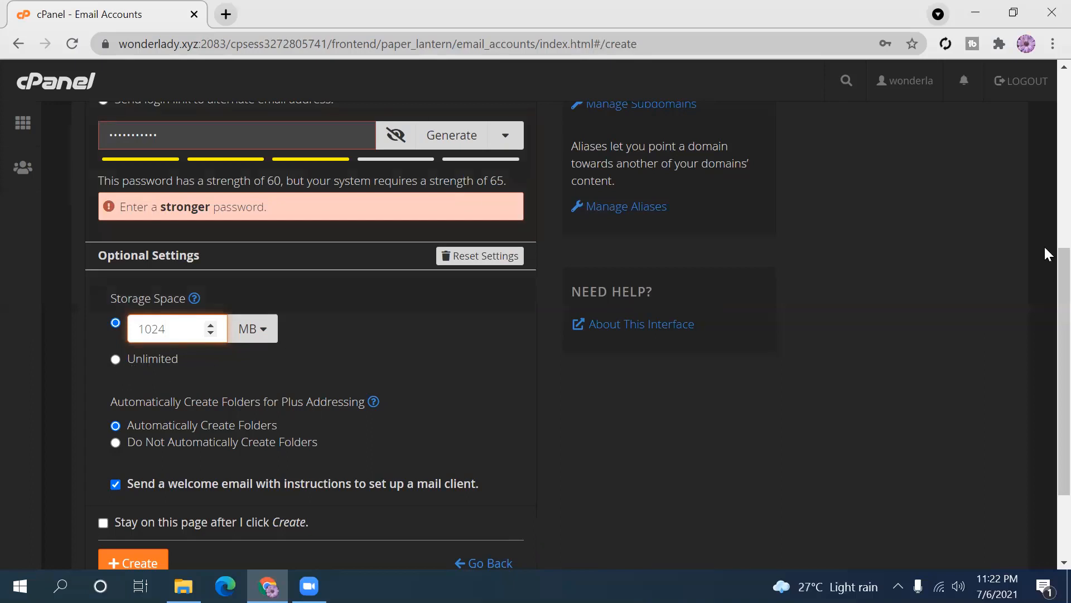
pyautogui.scroll(-1, 1047, 296)
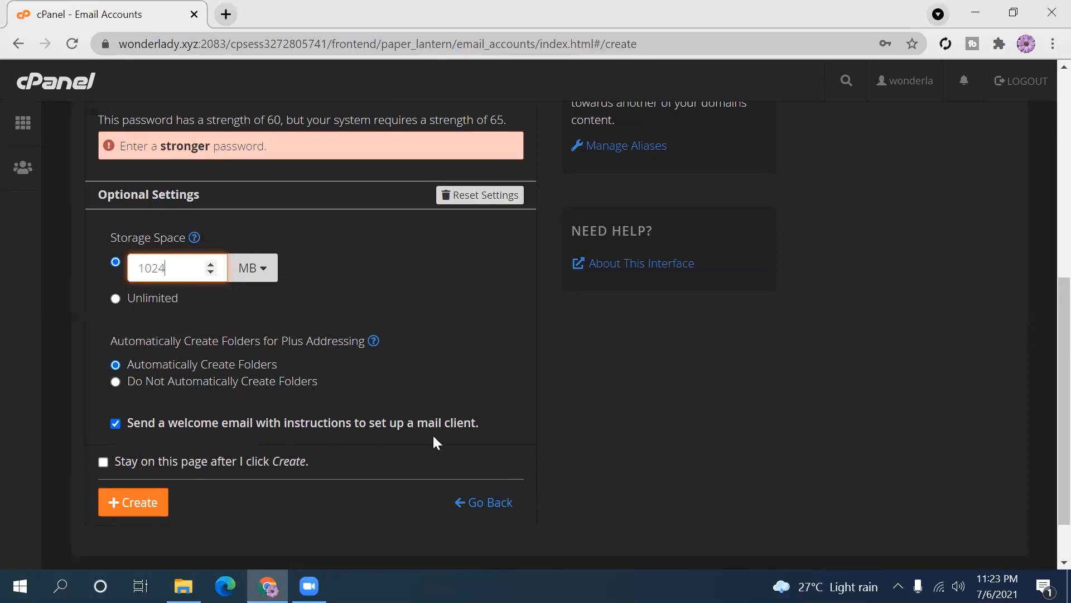
# - Enable the welcome email and review the password warning (strength 60, 65 required)
pyautogui.click(115, 424)
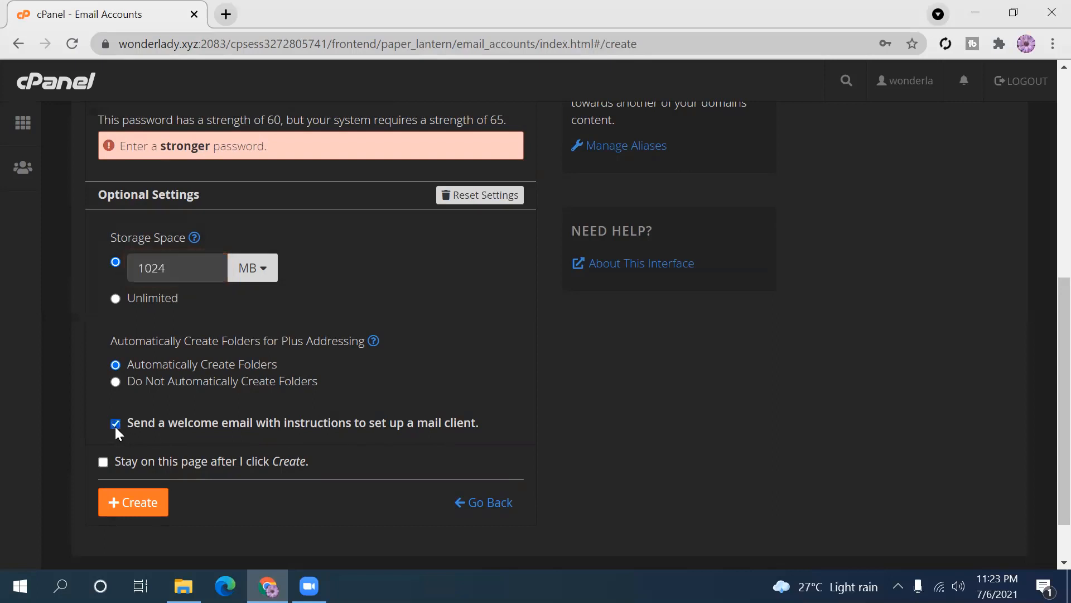
pyautogui.scroll(-1, 1044, 413)
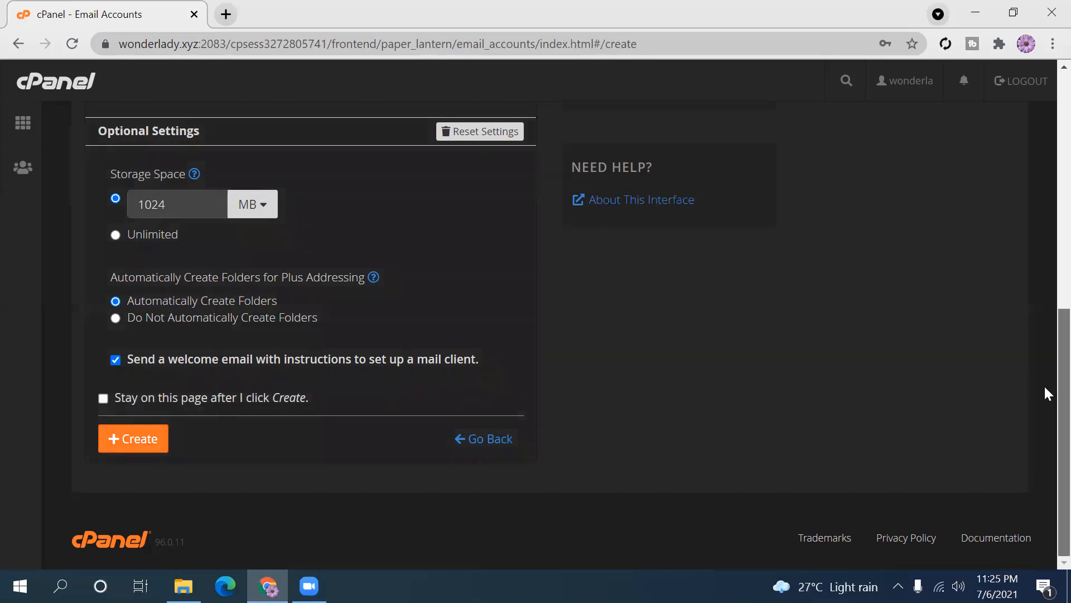
pyautogui.scroll(3, 1044, 301)
pyautogui.scroll(-2, 1043, 336)
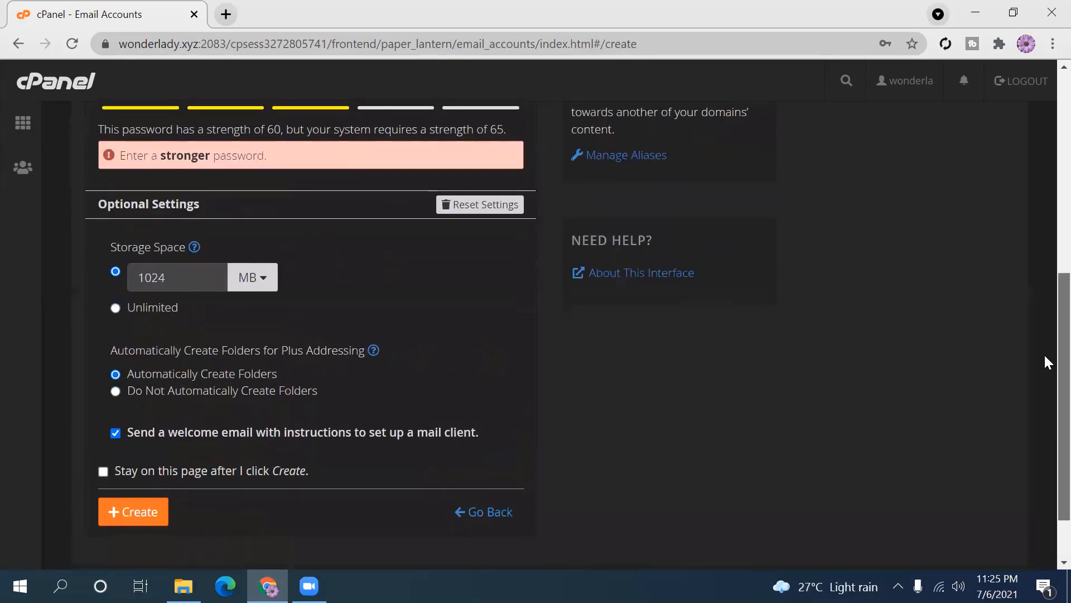
# - Replace the weak password with a 12-character one rated 82, and uncheck 'Stay on this page'
pyautogui.click(102, 475)
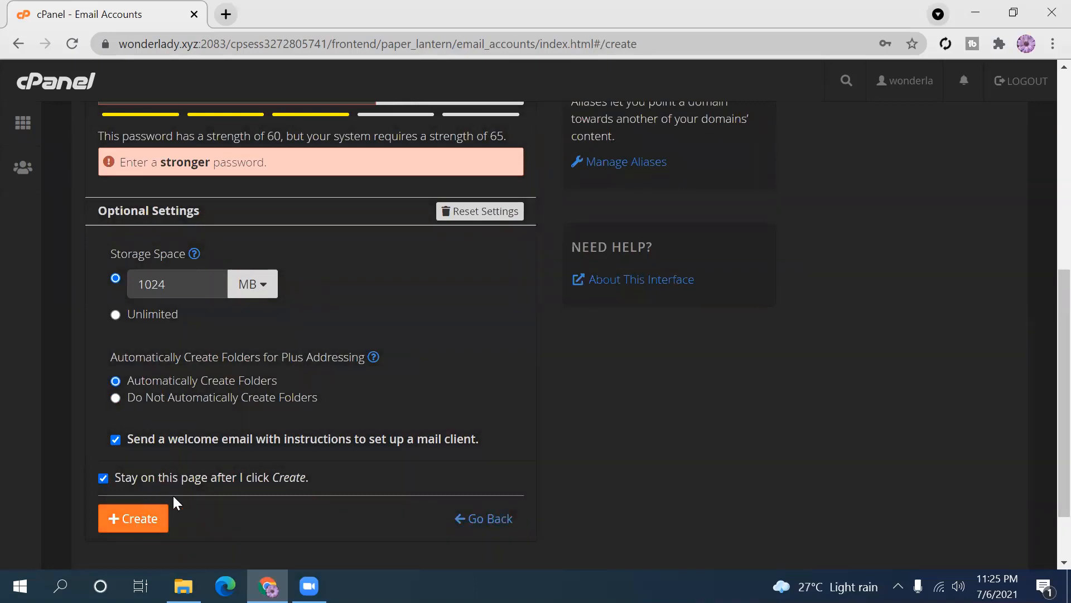
pyautogui.scroll(4, 1044, 314)
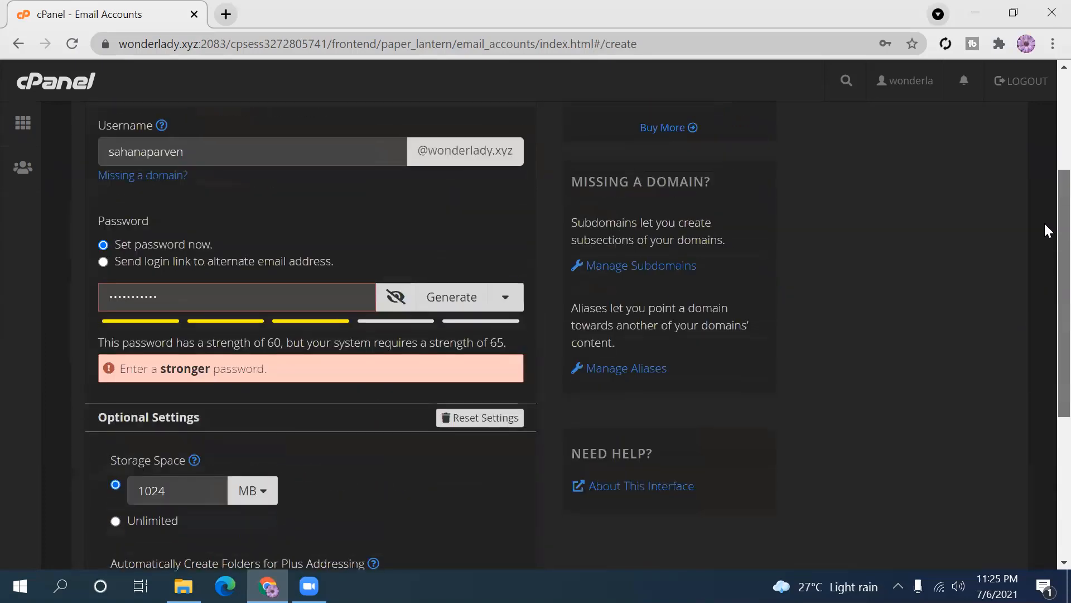
pyautogui.click(175, 296)
pyautogui.press('BackSpace')
pyautogui.press('BackSpace')
pyautogui.press('BackSpace')
pyautogui.press('BackSpace')
pyautogui.press('BackSpace')
pyautogui.press('BackSpace')
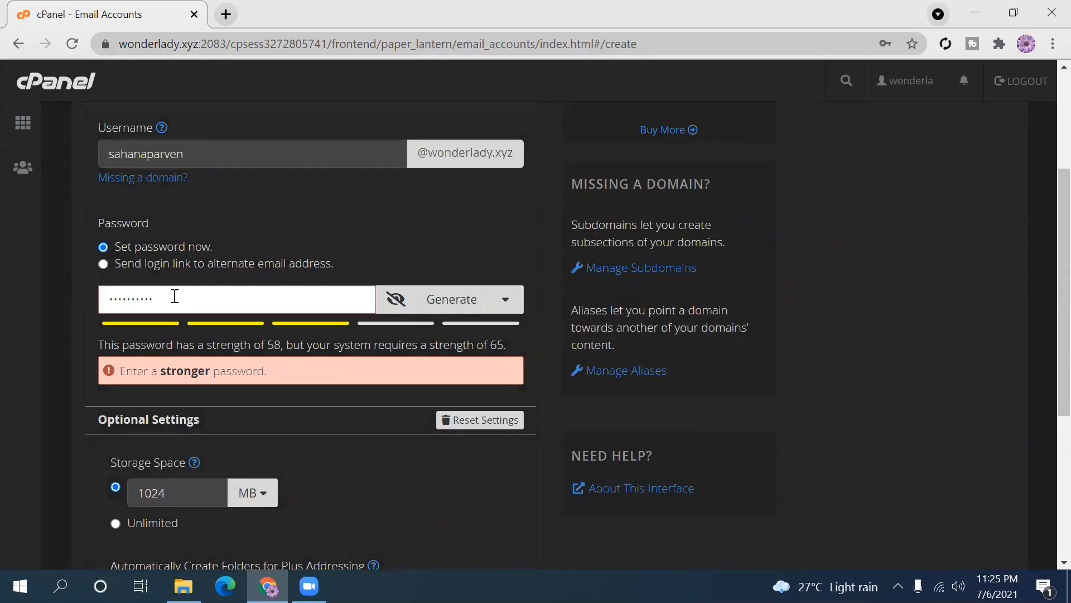
pyautogui.press('BackSpace')
pyautogui.press('BackSpace')
pyautogui.press('BackSpace')
pyautogui.press('BackSpace')
pyautogui.press('BackSpace')
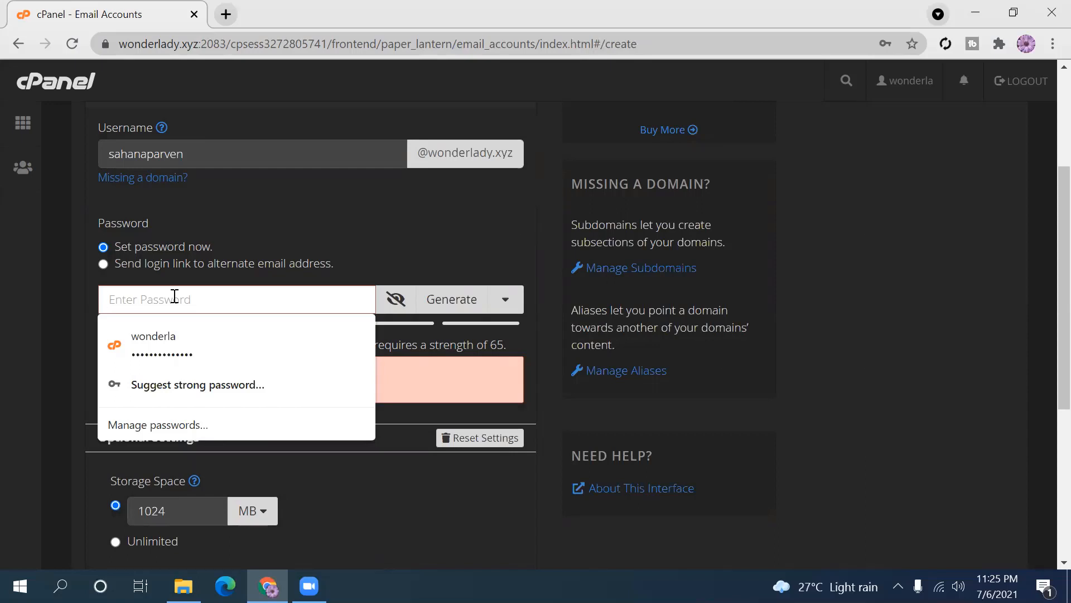
pyautogui.write('aa')
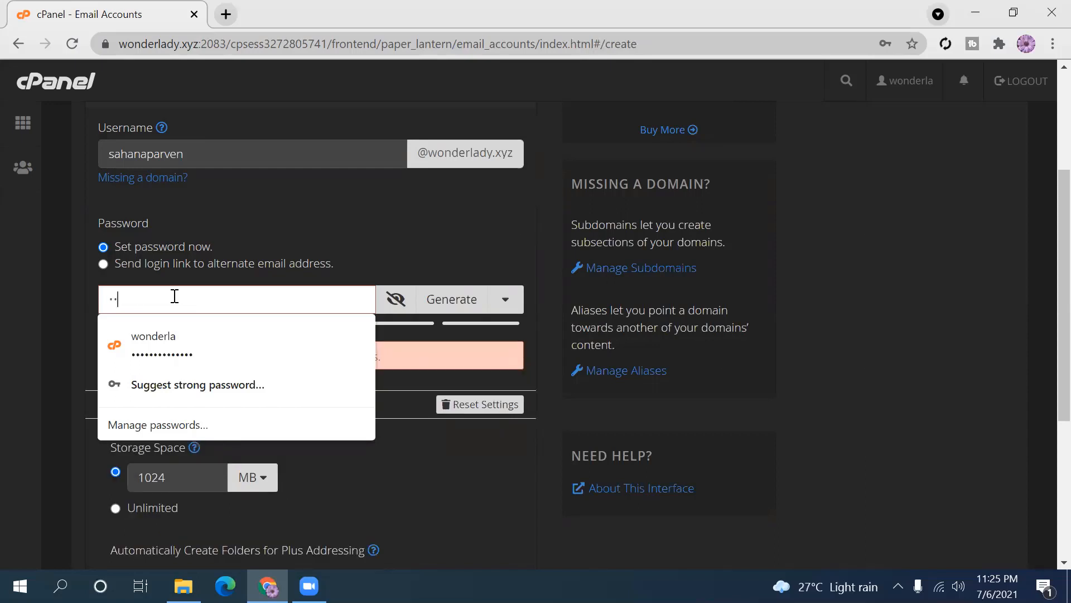
pyautogui.write('aaaaaa')
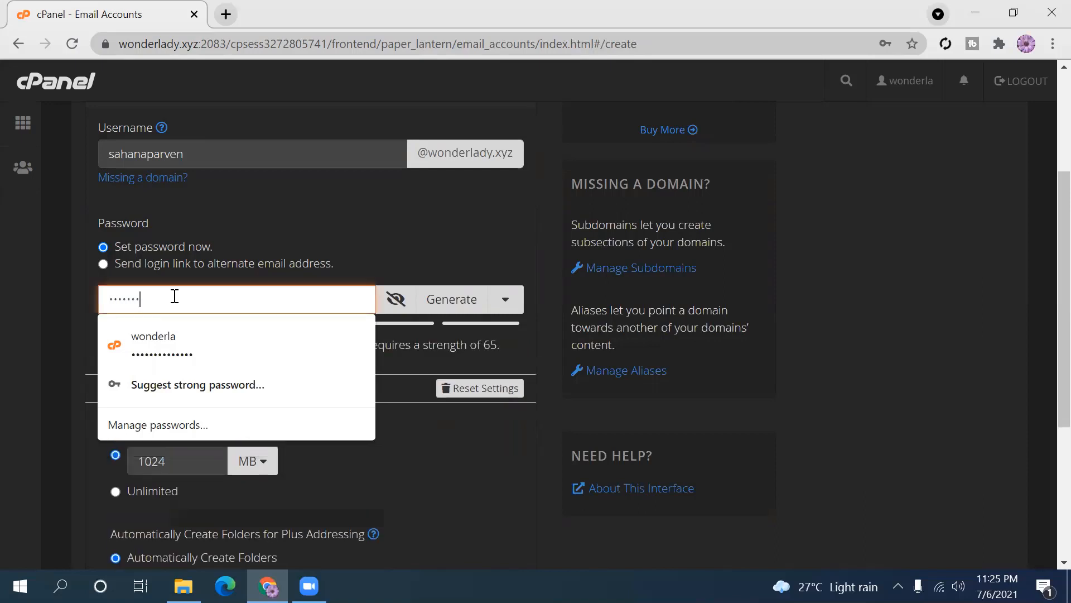
pyautogui.write('aaaa')
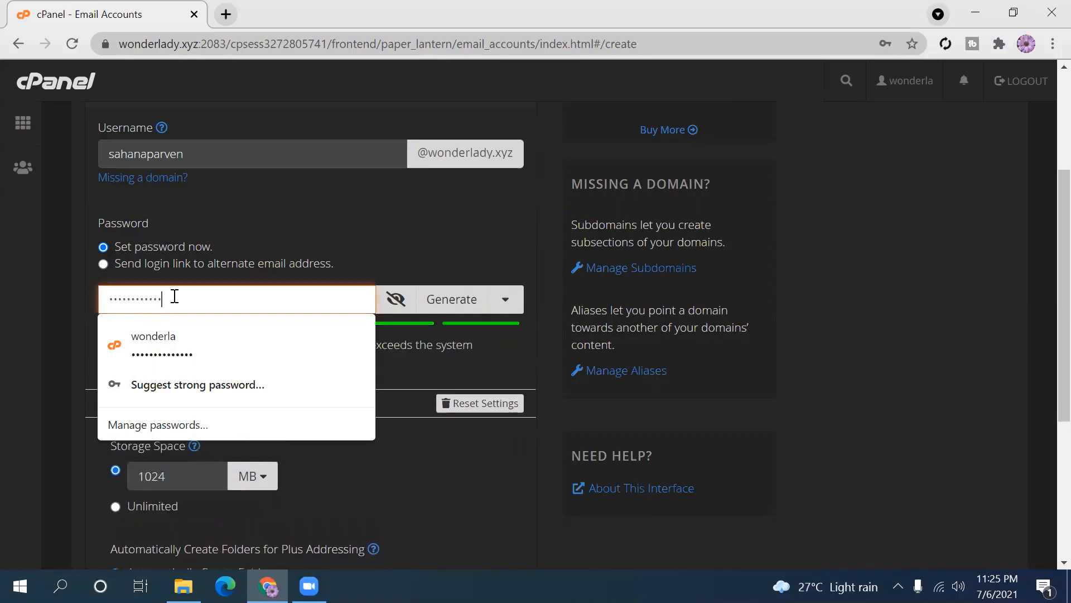
pyautogui.click(882, 379)
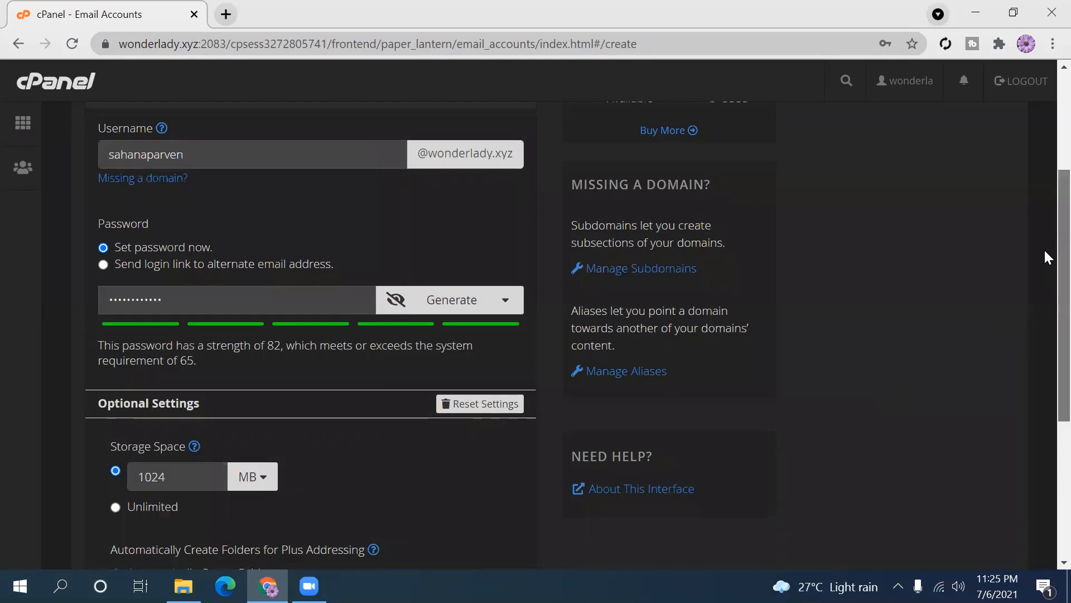
pyautogui.scroll(-4, 1047, 257)
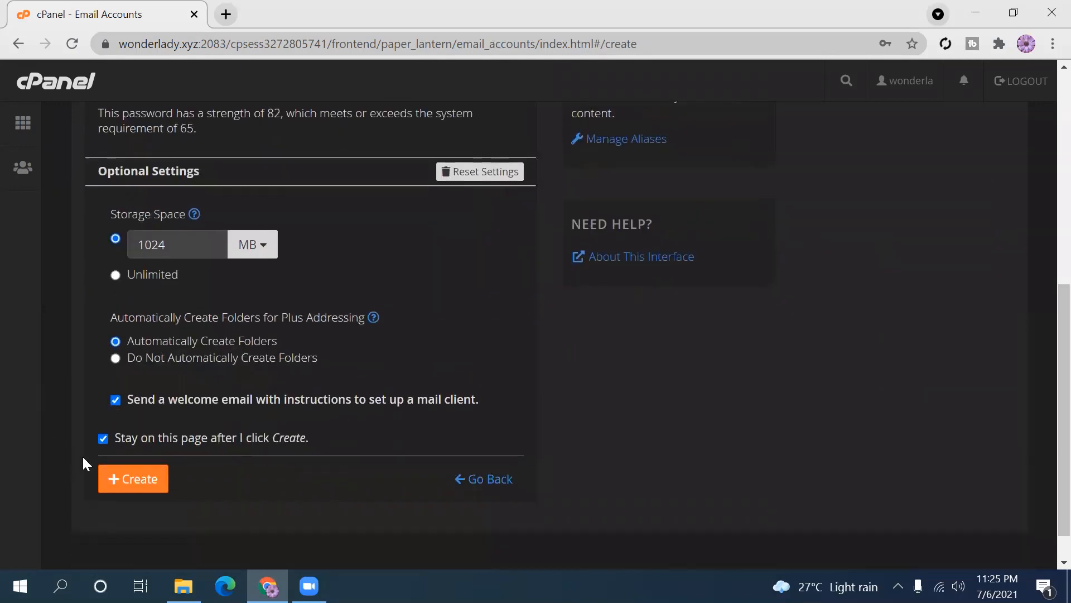
pyautogui.click(104, 439)
# - Create the 1 GB mailbox, save its password in Chrome, and select its address
pyautogui.click(132, 478)
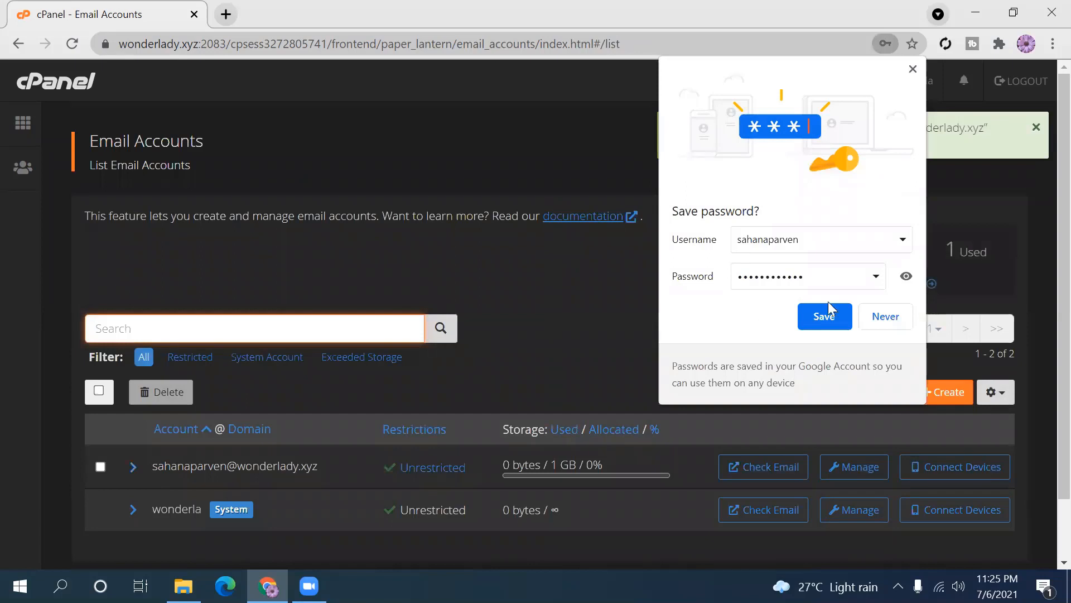
pyautogui.click(825, 318)
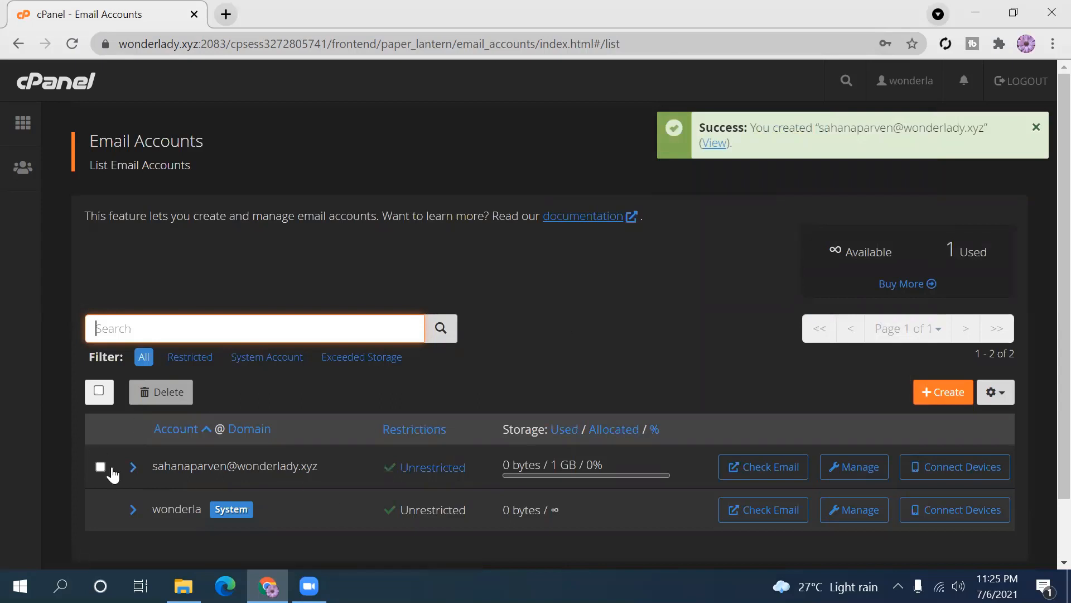
pyautogui.moveTo(150, 466); pyautogui.dragTo(343, 473)
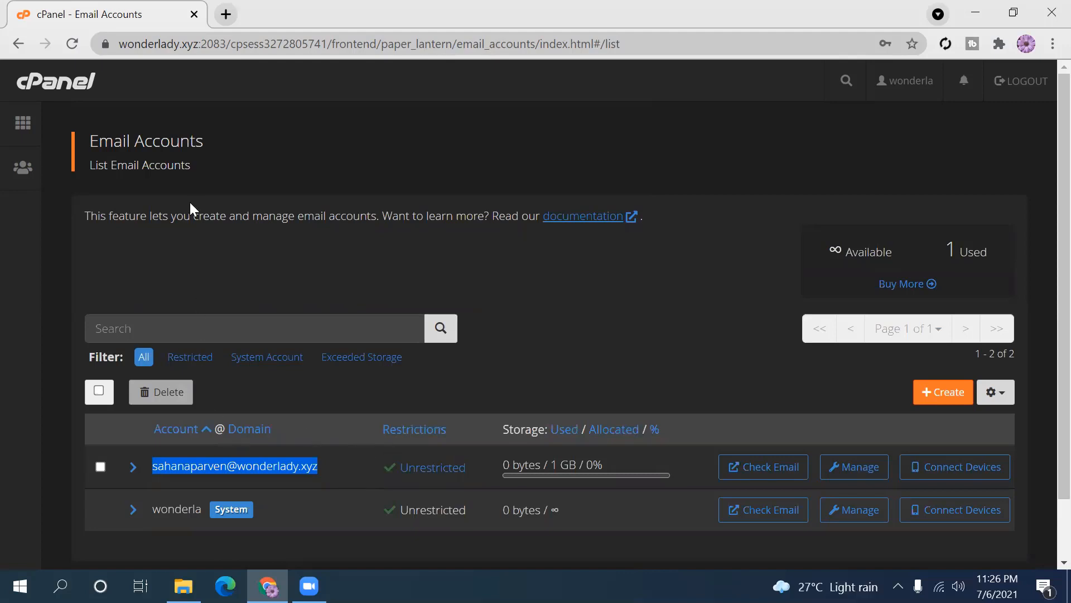
# - Return to cPanel Home and open Forwarders in a new browser tab
pyautogui.click(22, 128)
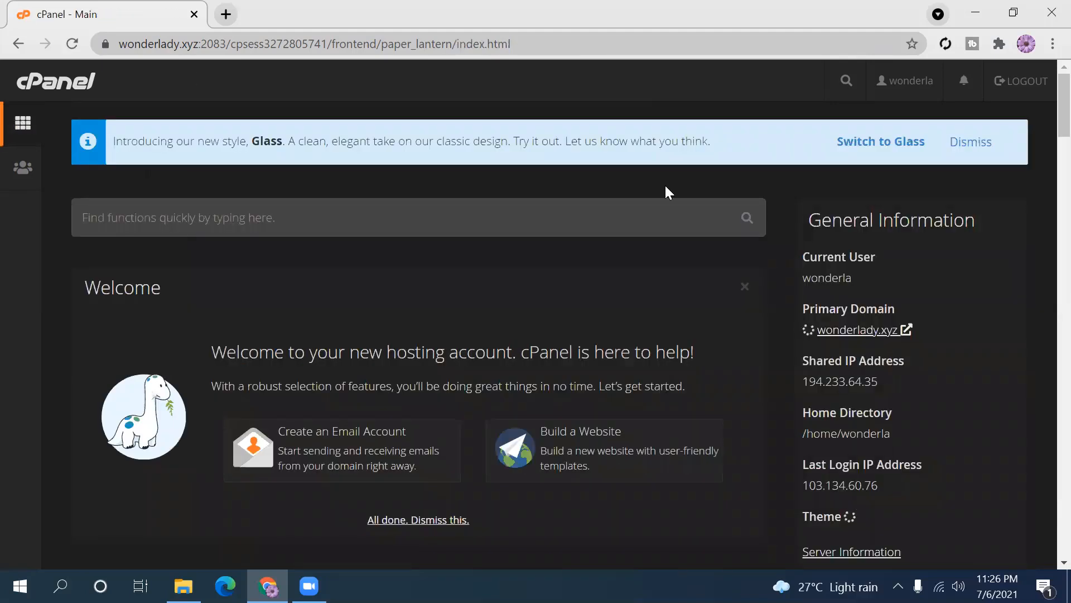
pyautogui.scroll(-8, 1045, 151)
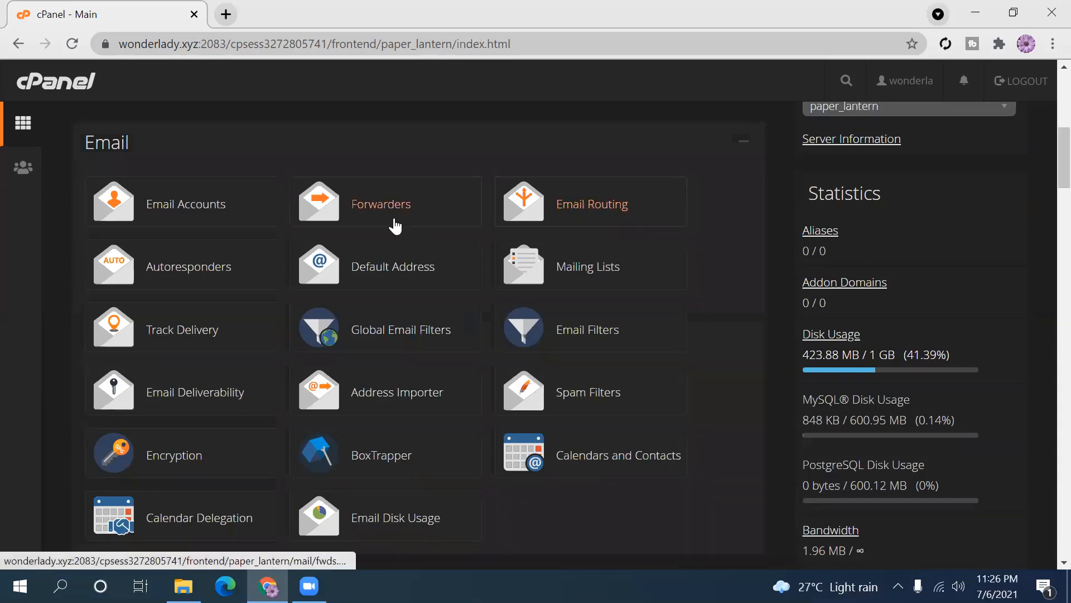
pyautogui.middleClick(380, 209)
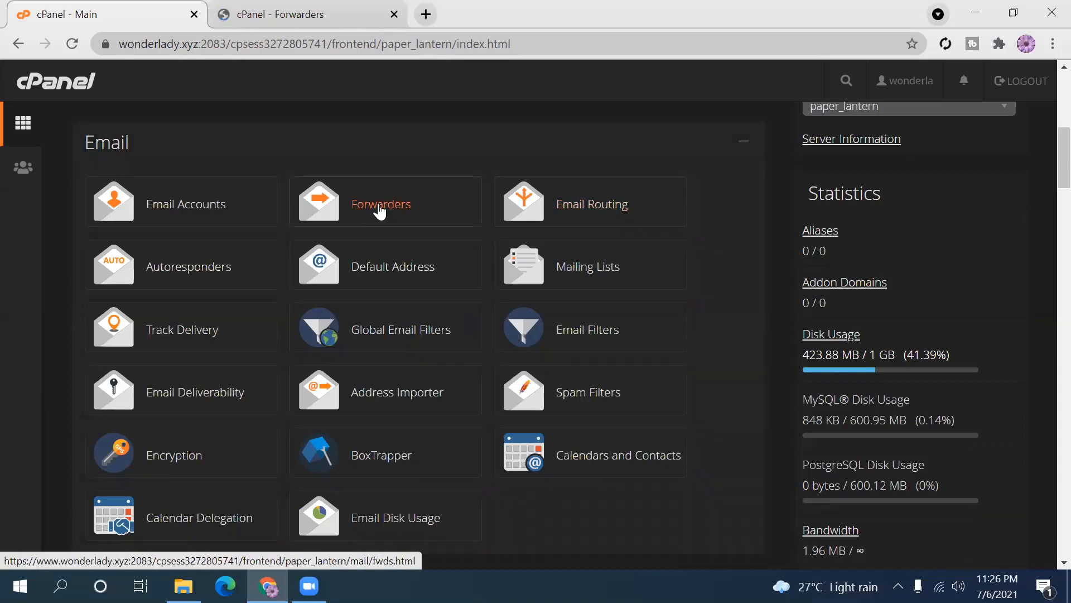
pyautogui.click(337, 8)
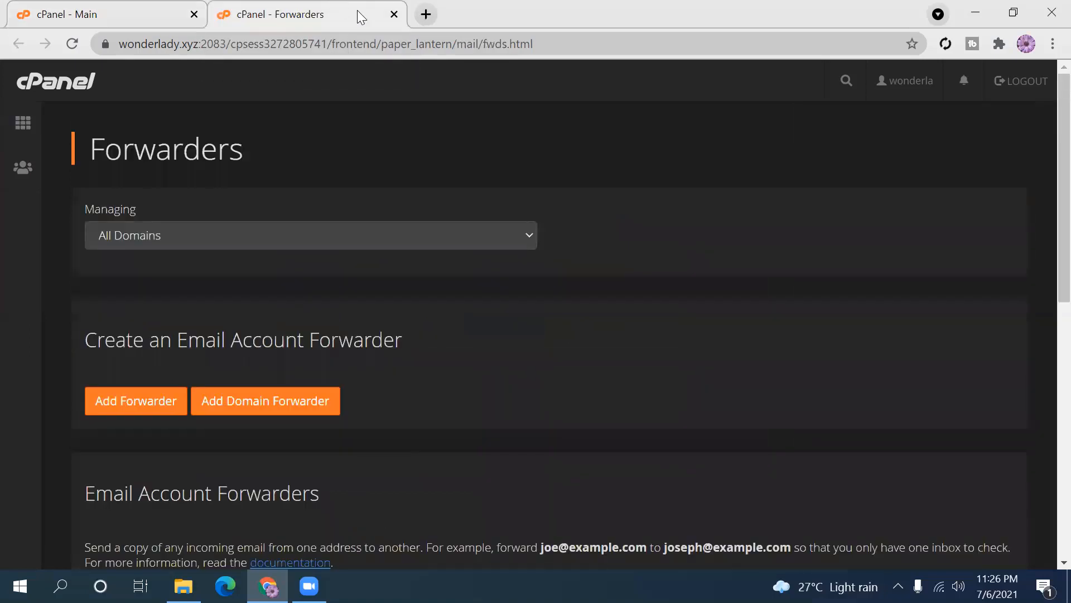
# - Review the empty Forwarders page, keeping the Managing dropdown on All Domains
pyautogui.scroll(-1, 1047, 195)
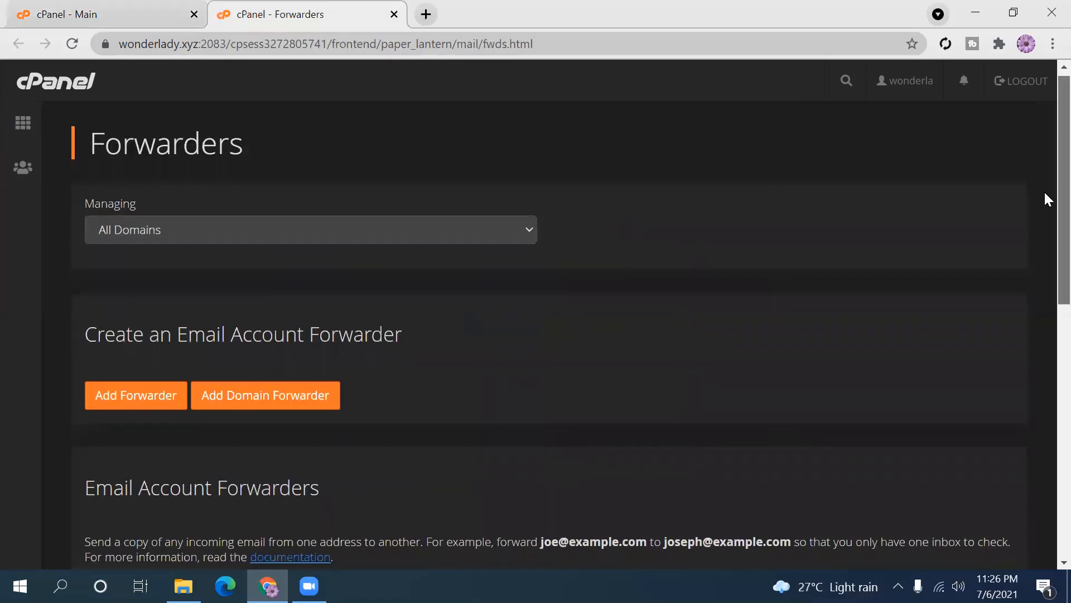
pyautogui.scroll(-1, 1048, 198)
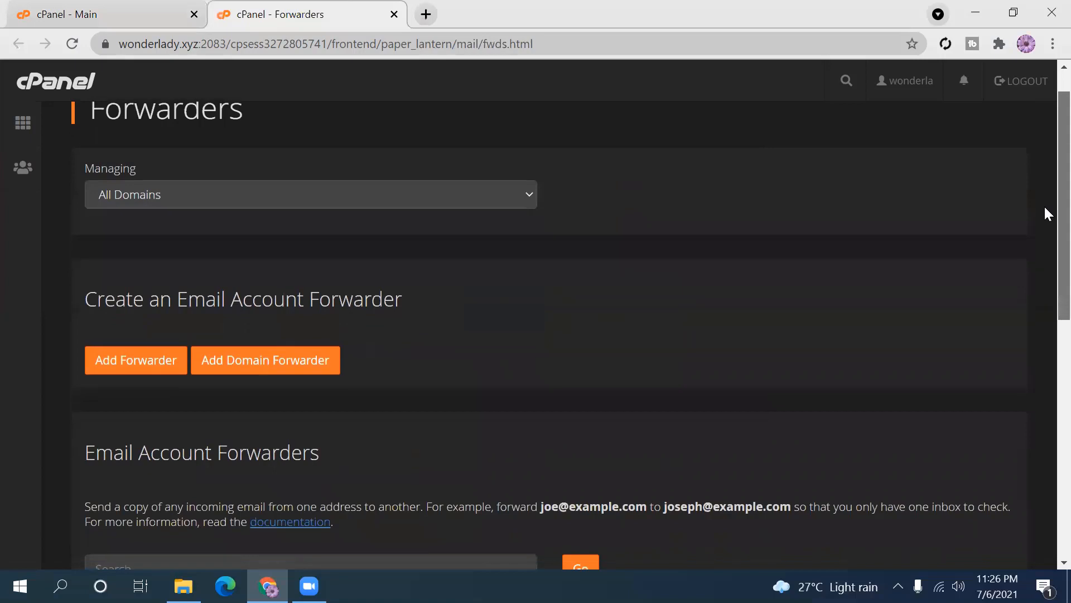
pyautogui.click(528, 197)
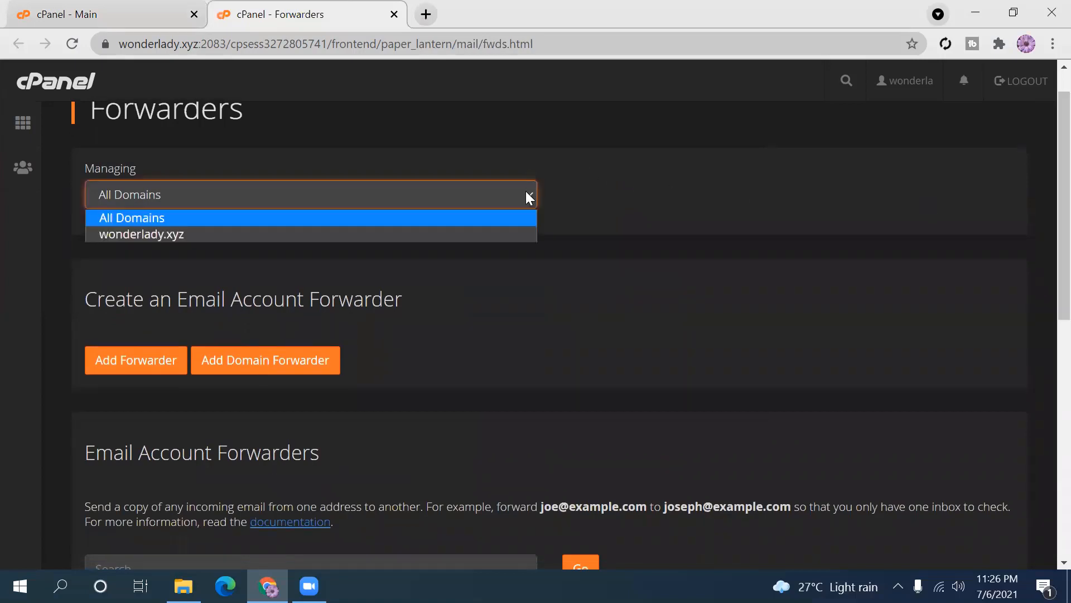
pyautogui.click(527, 193)
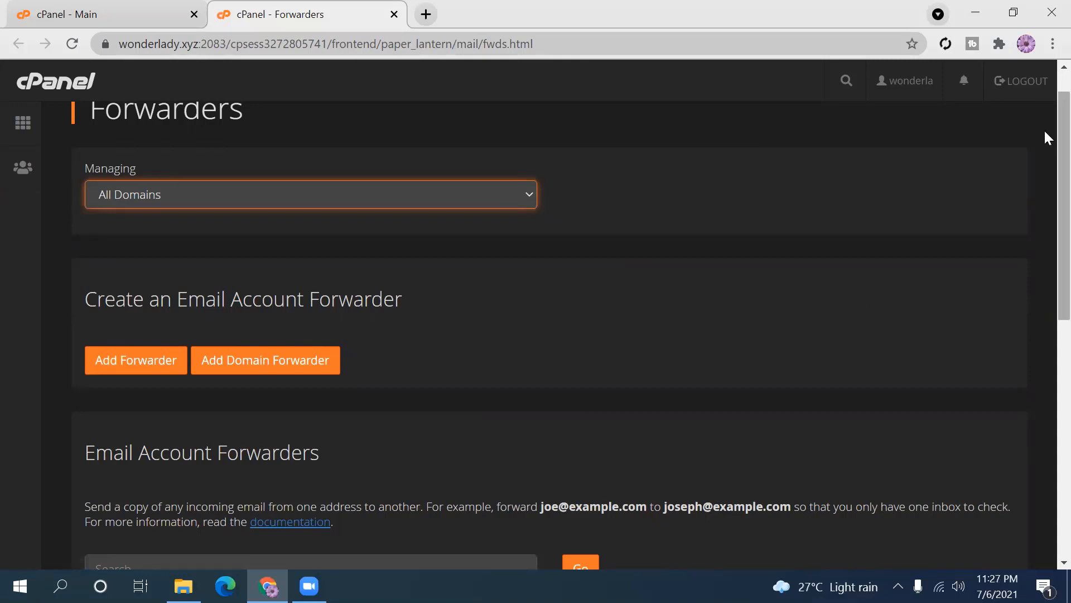
pyautogui.scroll(-2, 1044, 159)
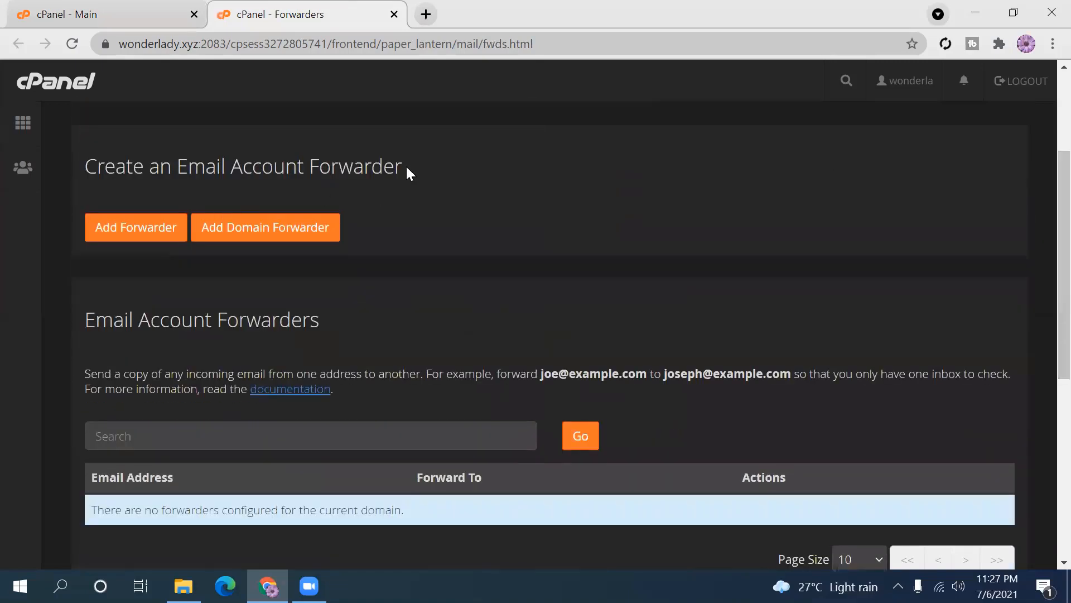
pyautogui.moveTo(400, 165); pyautogui.dragTo(37, 155)
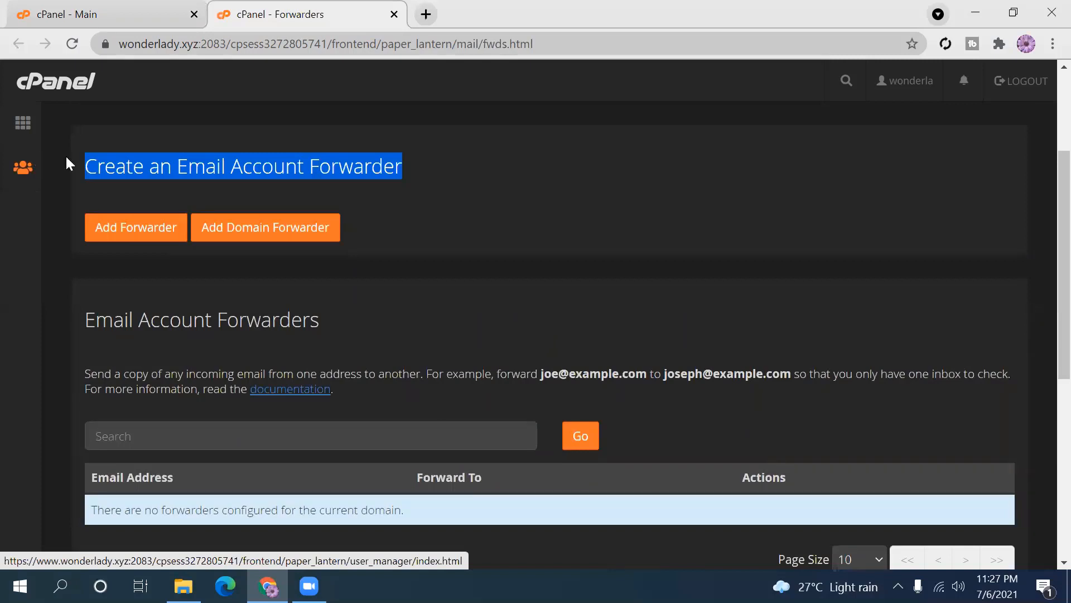
pyautogui.click(195, 188)
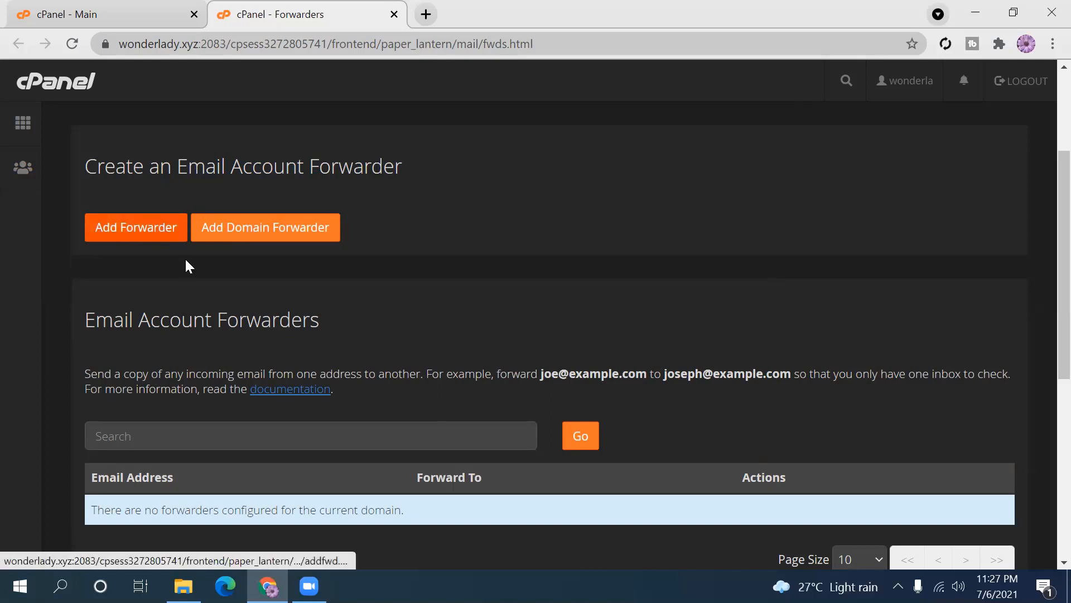
pyautogui.click(136, 229)
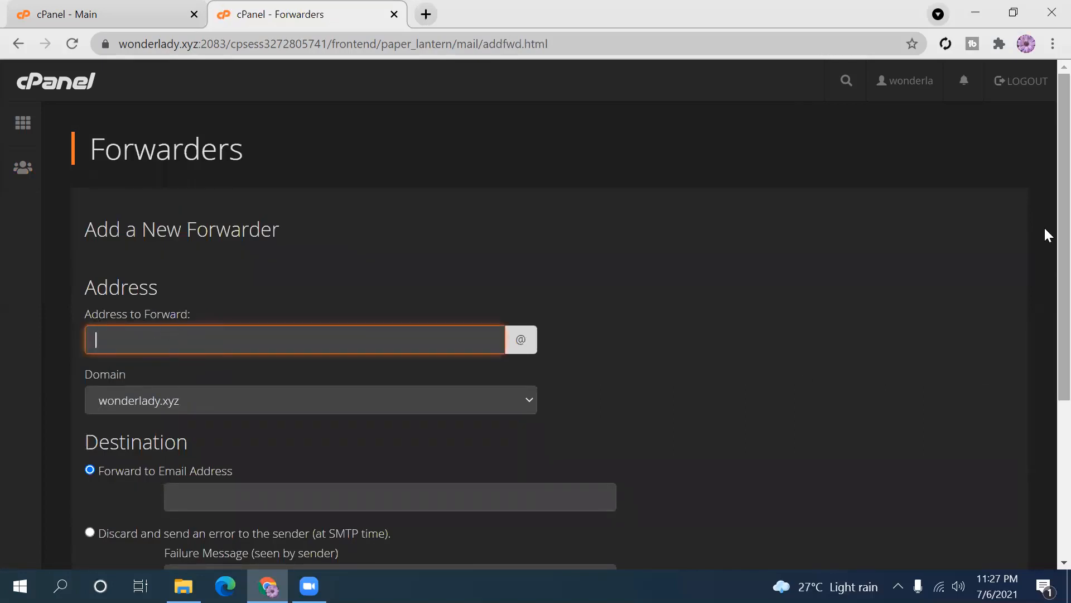
pyautogui.scroll(-3, 1044, 345)
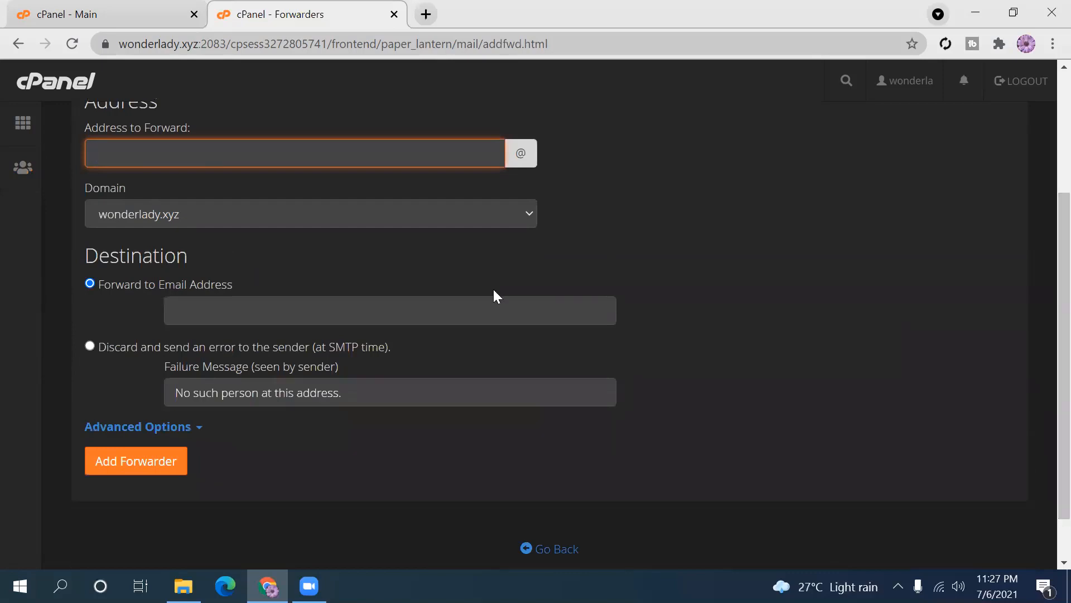
pyautogui.click(237, 283)
pyautogui.click(179, 314)
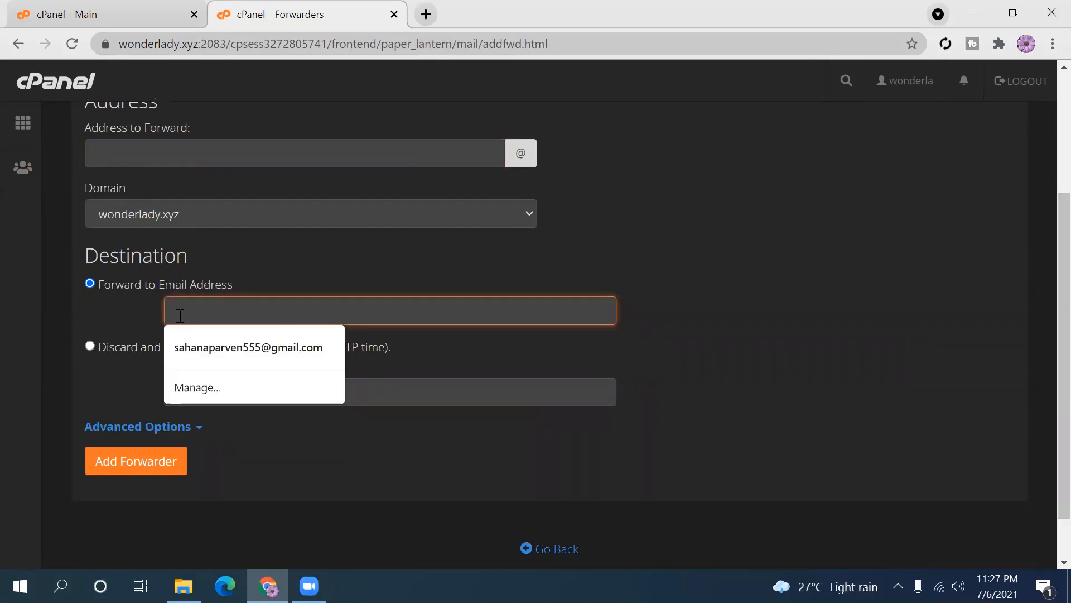
pyautogui.click(684, 330)
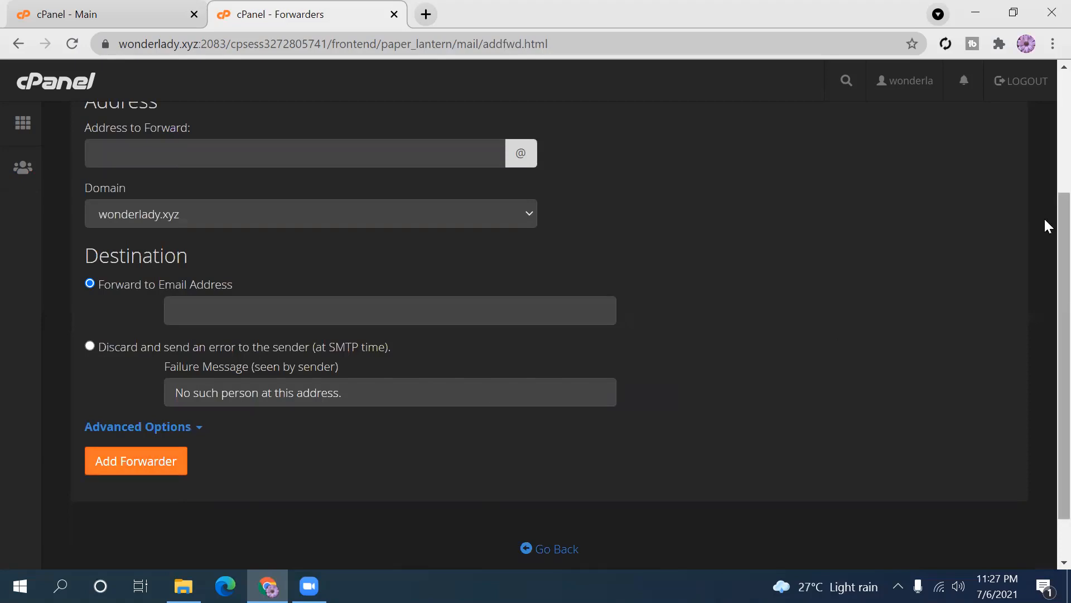
pyautogui.scroll(4, 1044, 213)
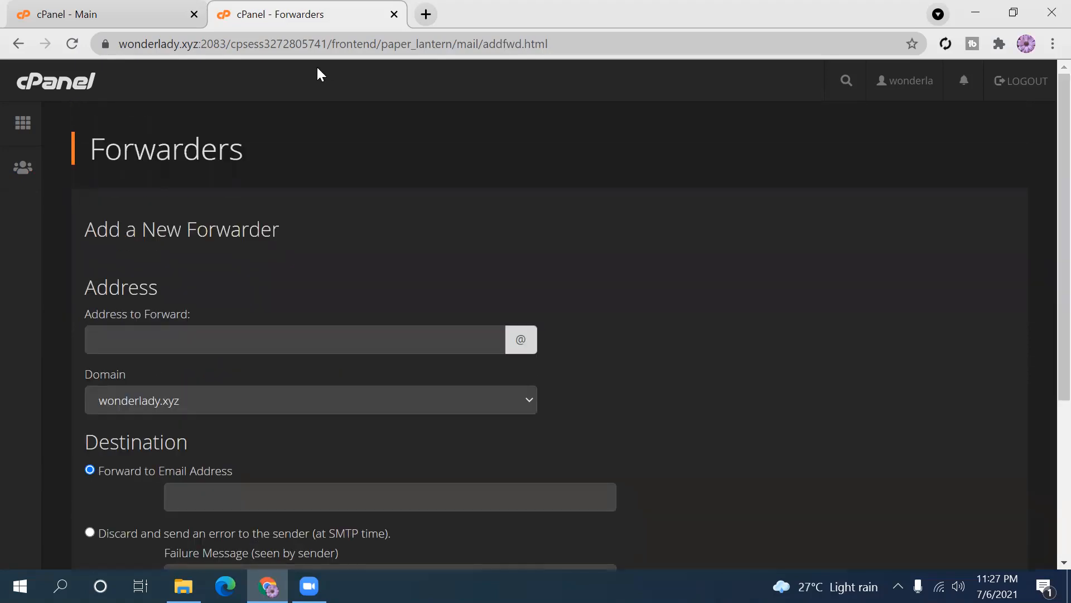
pyautogui.click(19, 44)
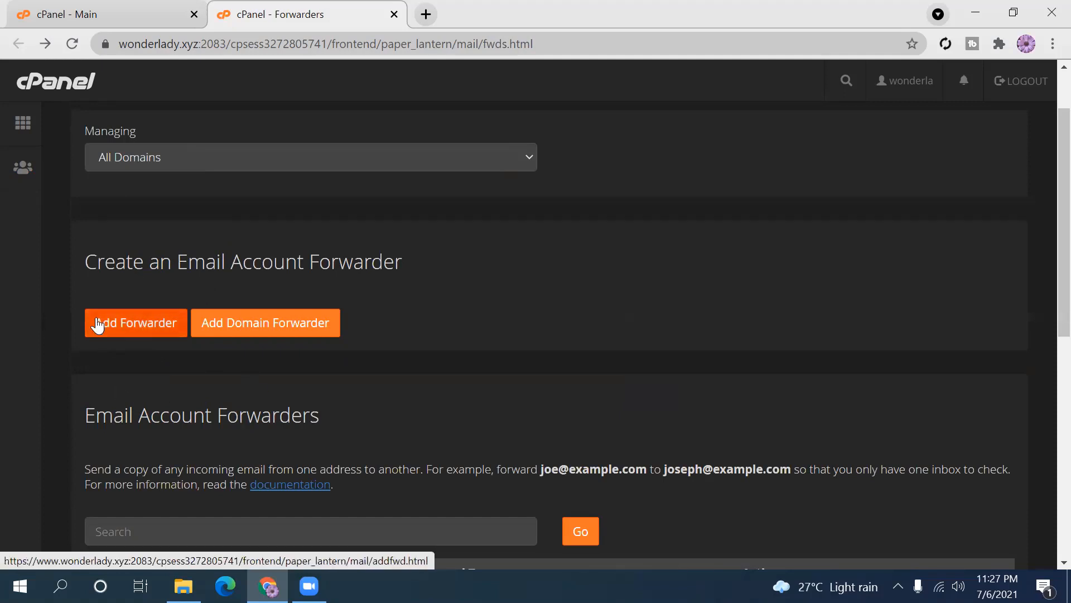
# - Open Add Domain Forwarder, then go back to the cPanel home page
pyautogui.click(280, 329)
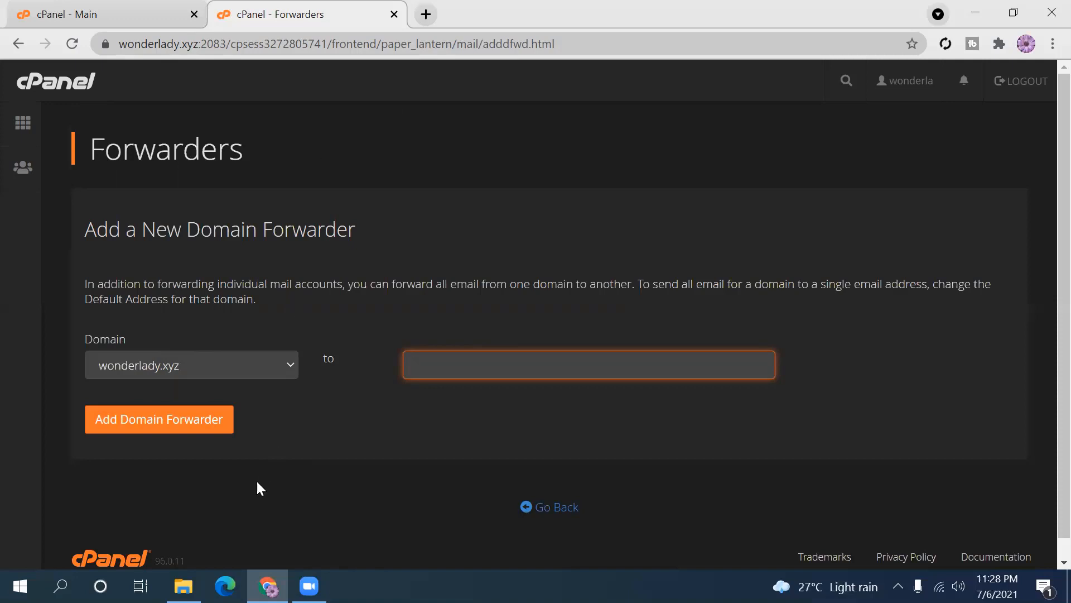
pyautogui.click(29, 129)
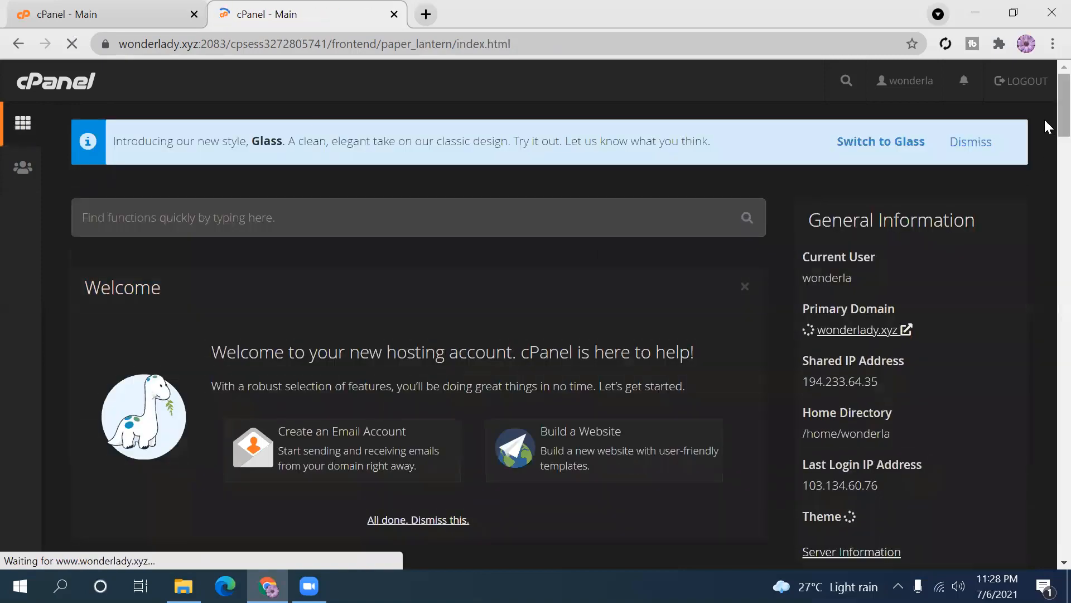
# - Open Email Routing for wonderlady.xyz and highlight its Local Mail Exchanger setting
pyautogui.scroll(-6, 1045, 167)
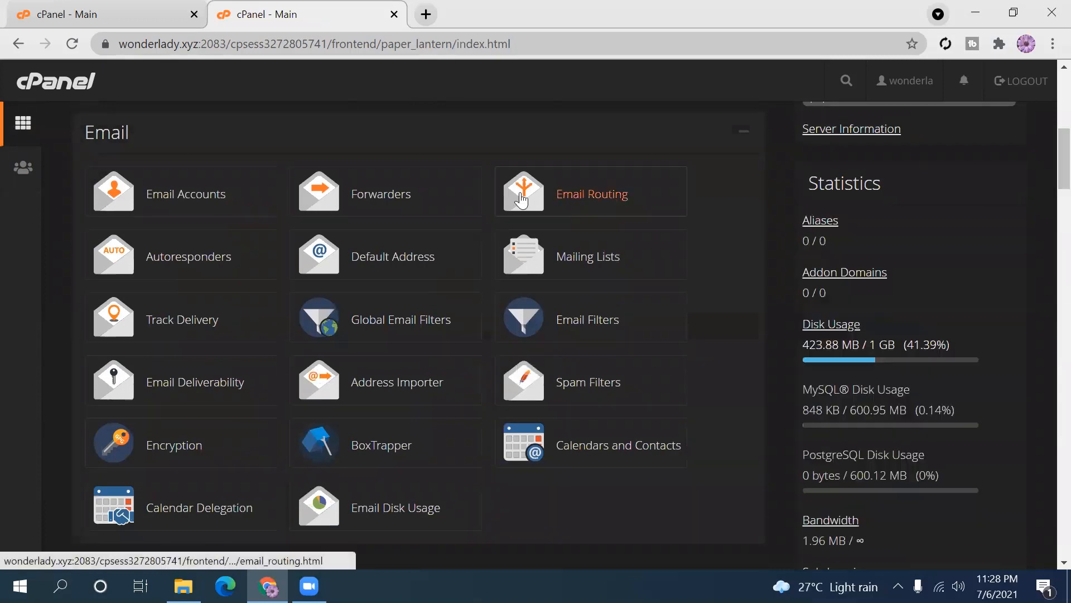
pyautogui.click(607, 197)
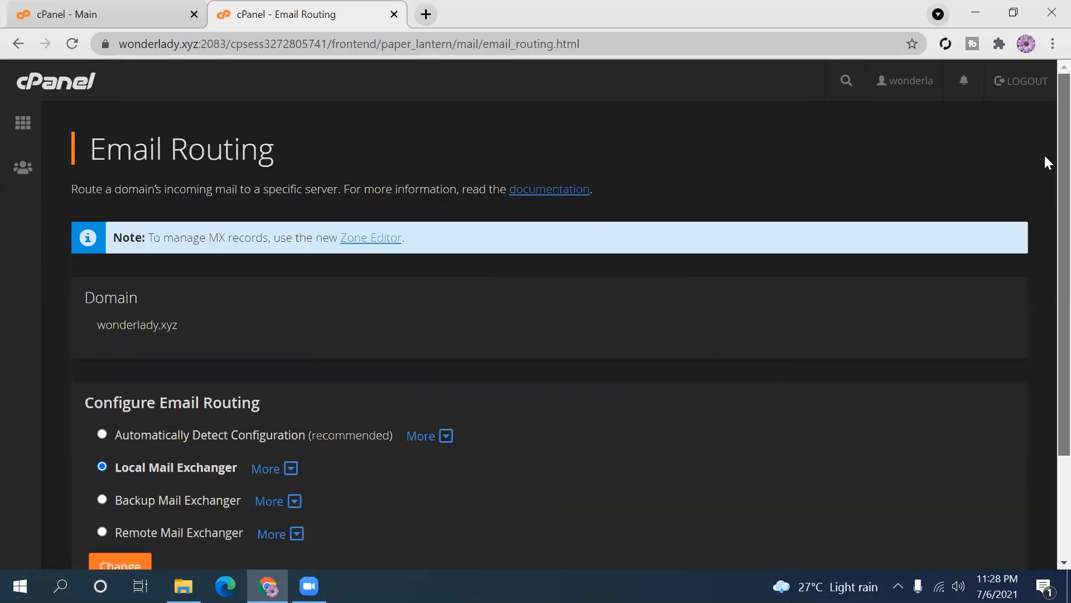
pyautogui.scroll(-1, 1045, 178)
pyautogui.scroll(-1, 1046, 203)
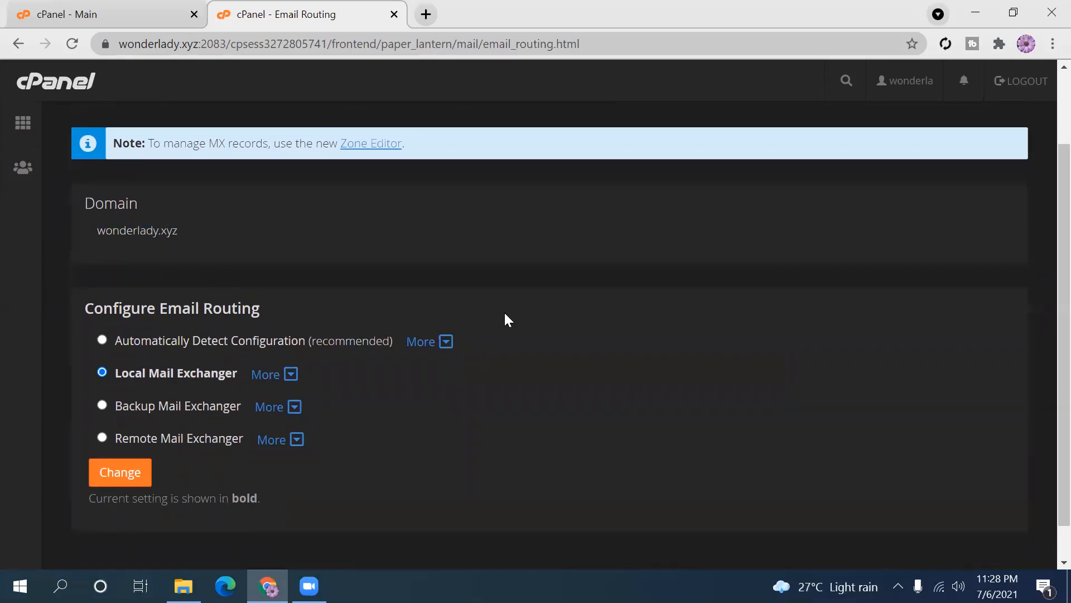
pyautogui.scroll(-1, 1043, 201)
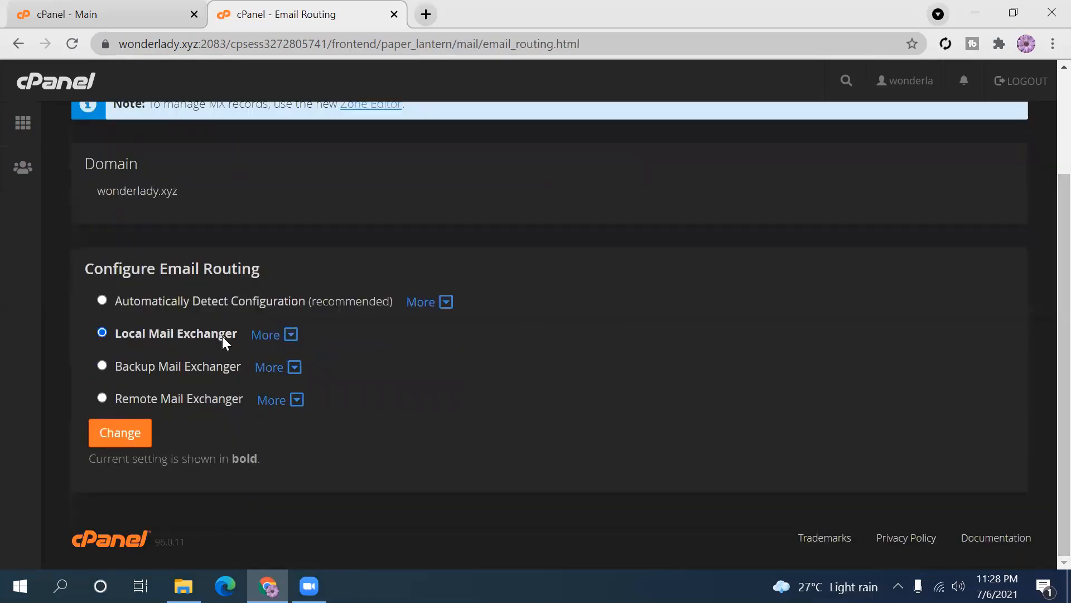
pyautogui.moveTo(239, 335); pyautogui.dragTo(127, 322)
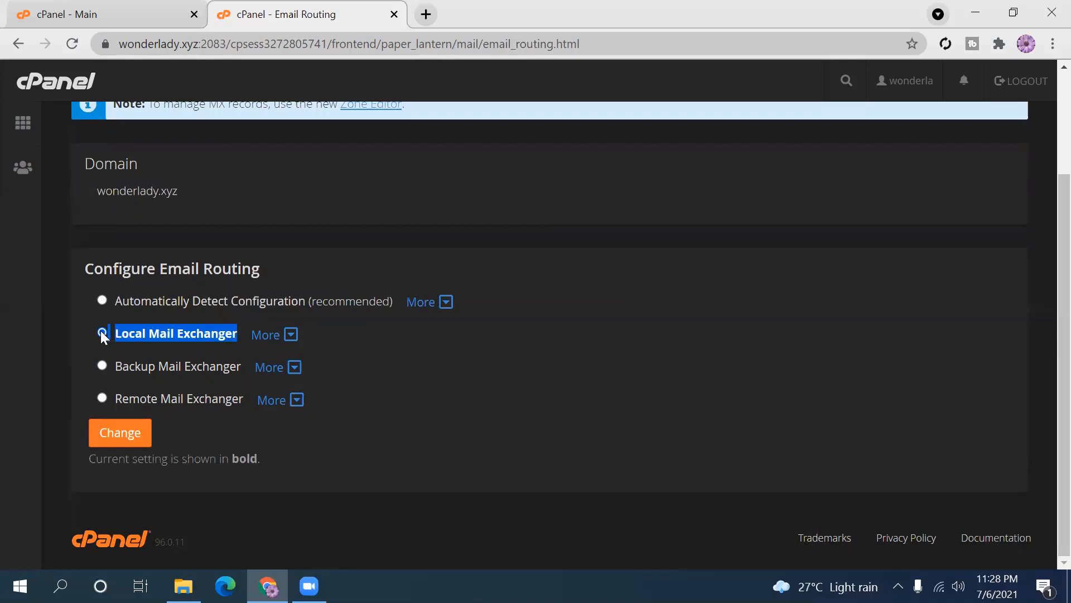
pyautogui.click(420, 393)
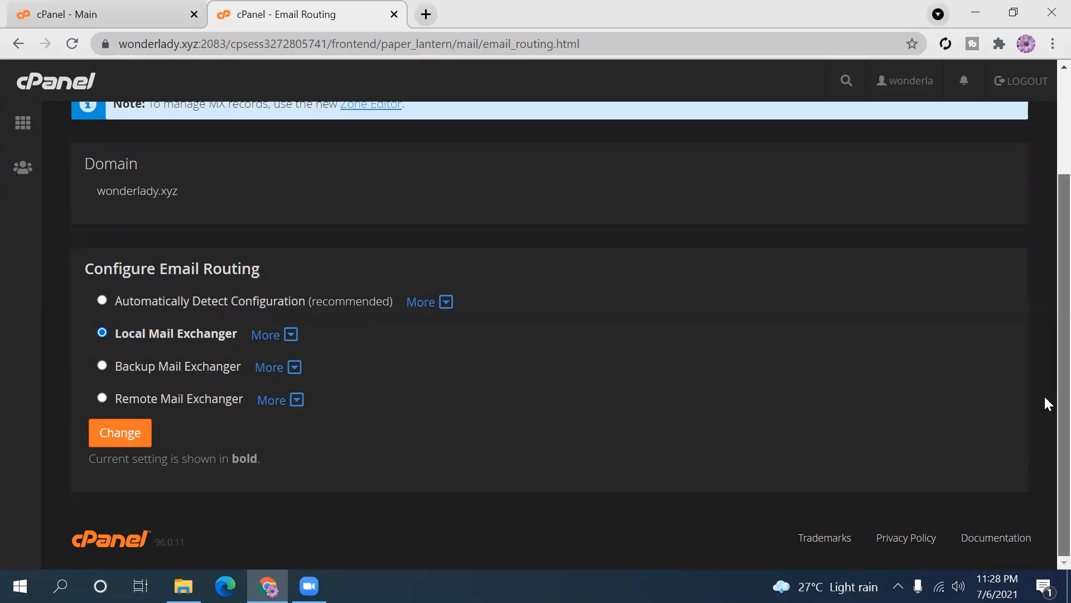
pyautogui.moveTo(1045, 397); pyautogui.dragTo(1044, 369)
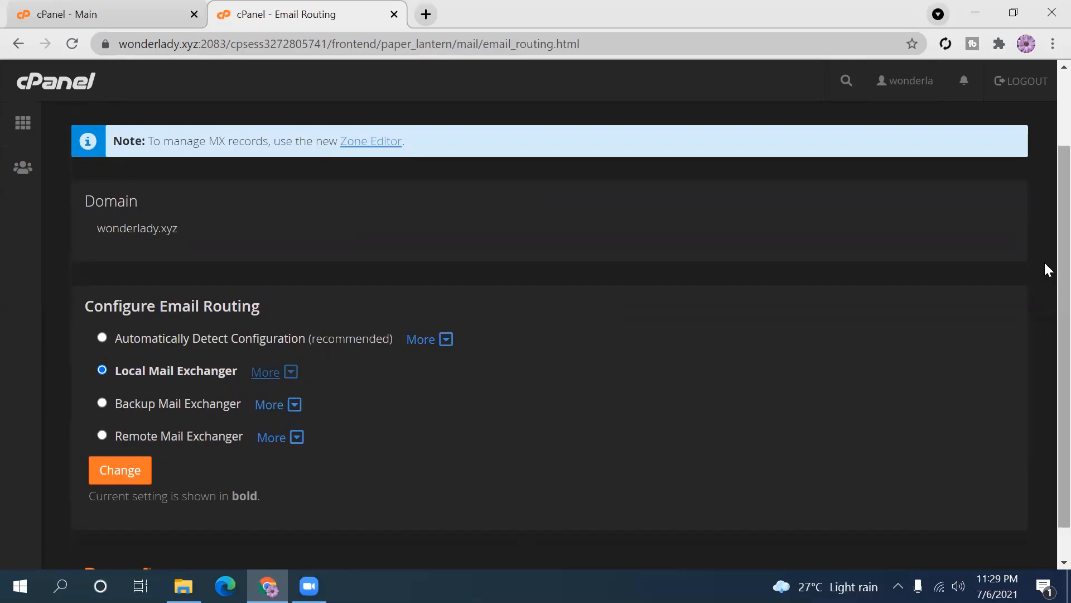
pyautogui.scroll(2, 1044, 236)
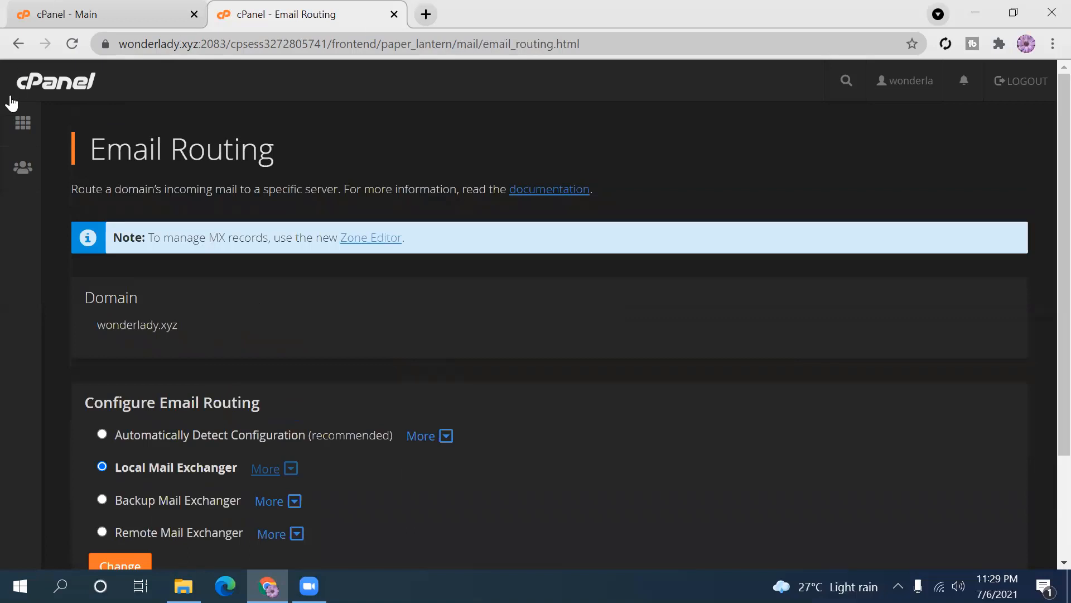
# - Go back to the cPanel home page and open Mailing Lists
pyautogui.click(23, 131)
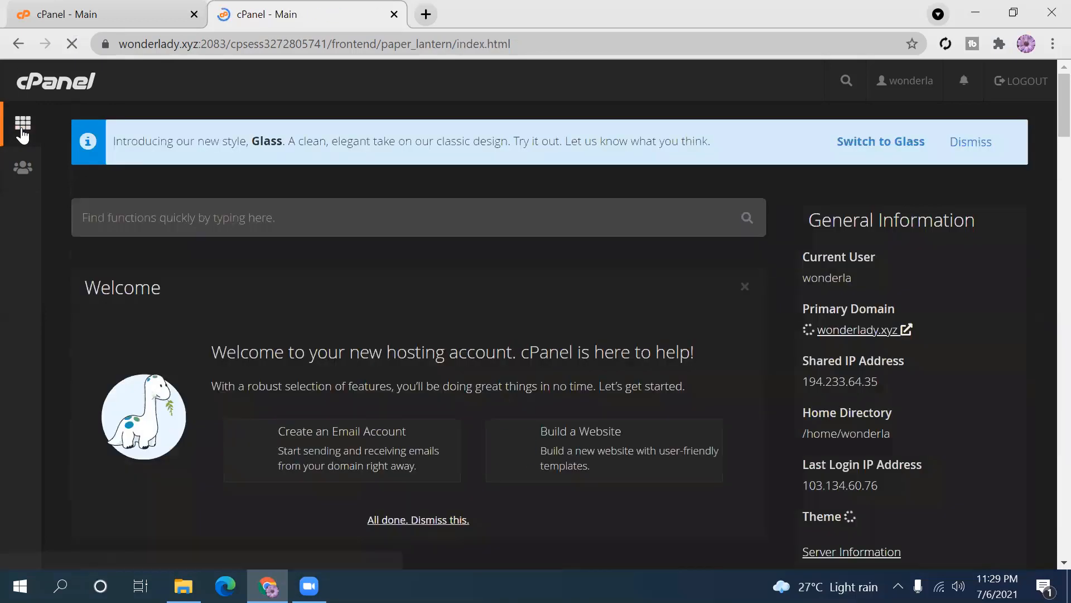
pyautogui.scroll(-8, 1044, 128)
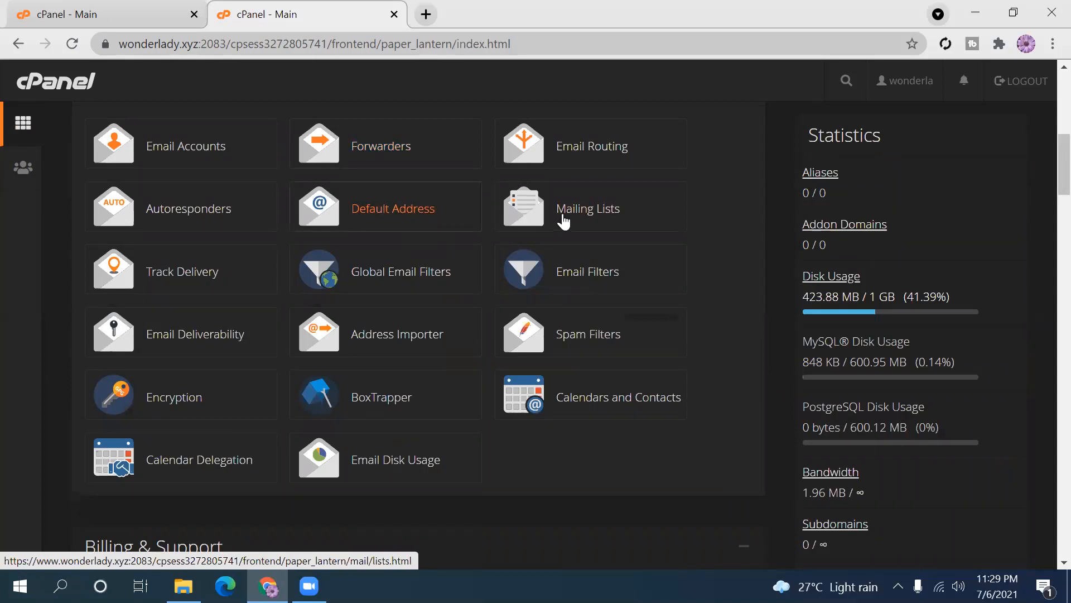
pyautogui.click(588, 222)
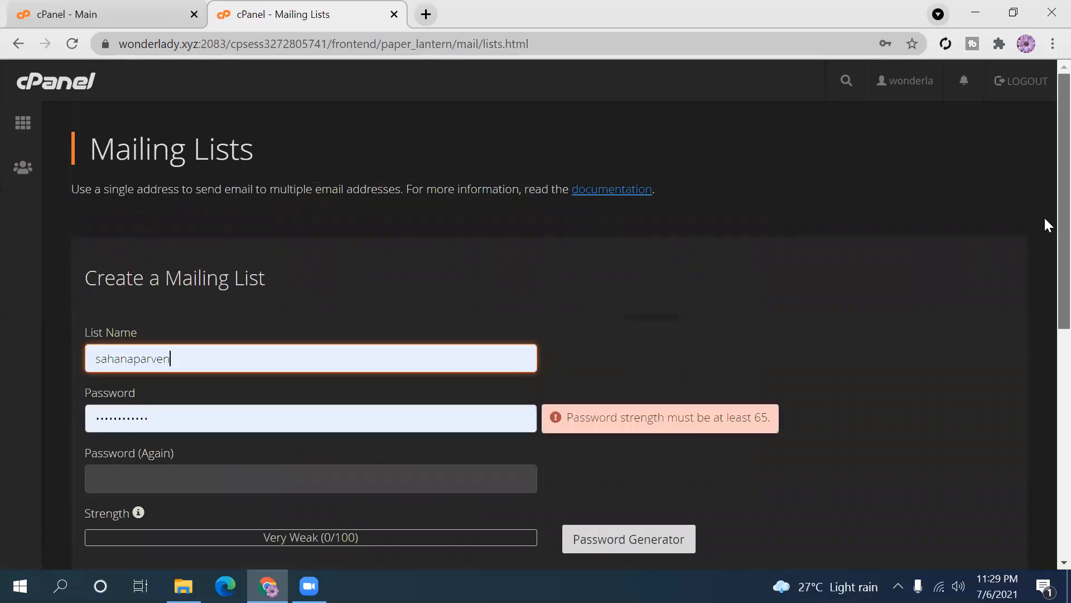
pyautogui.scroll(-2, 1043, 224)
pyautogui.scroll(-1, 1045, 291)
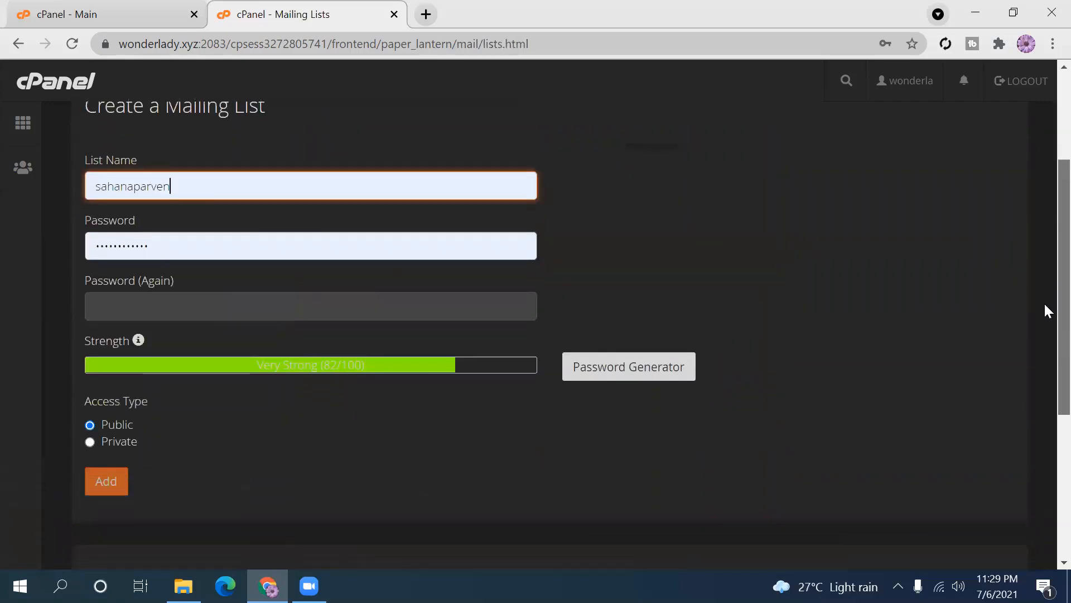
pyautogui.scroll(2, 1046, 308)
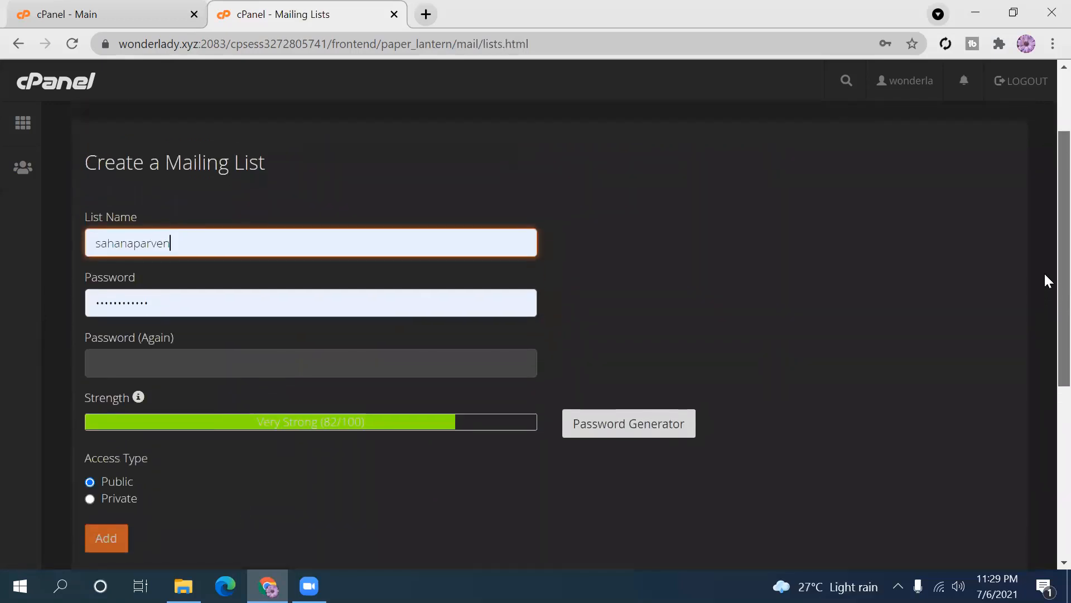
pyautogui.scroll(-1, 1043, 246)
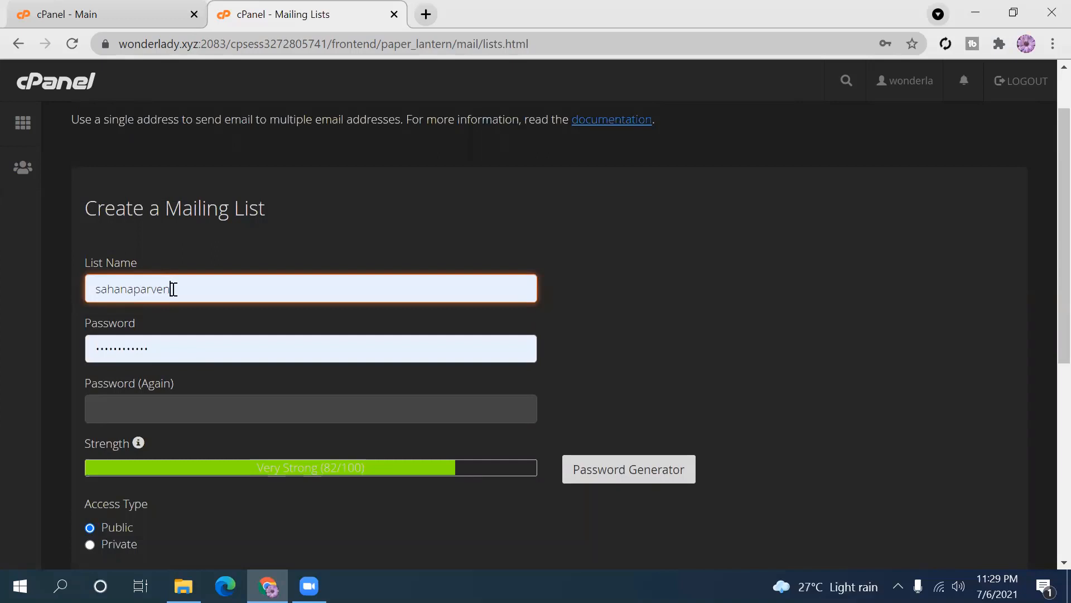
# - Dismiss the saved-login suggestions on the prefilled list name and scroll to the empty Current Lists
pyautogui.moveTo(172, 287); pyautogui.dragTo(80, 290)
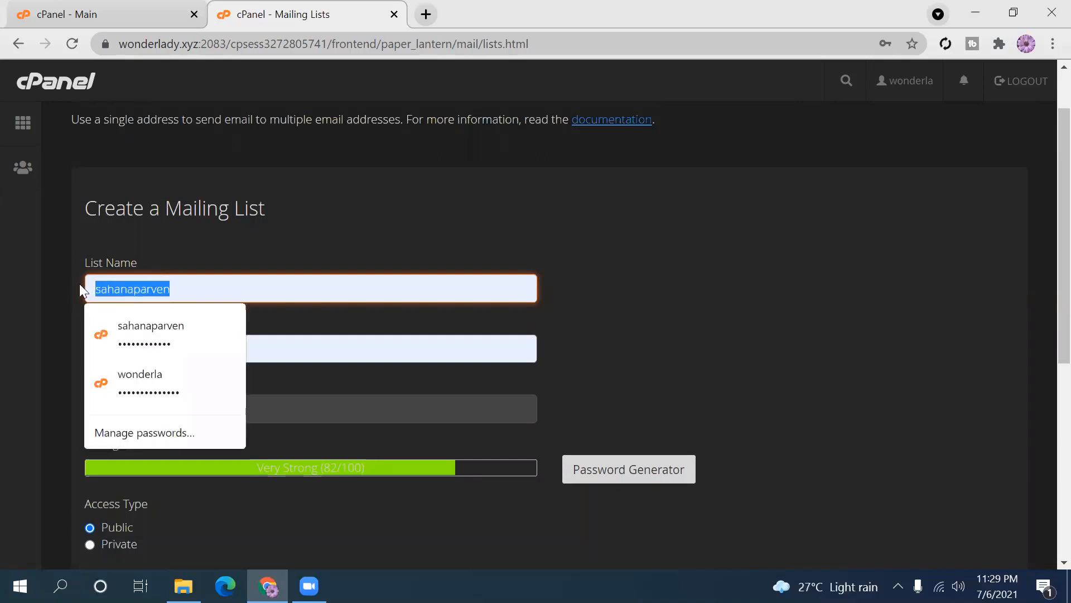
pyautogui.click(574, 279)
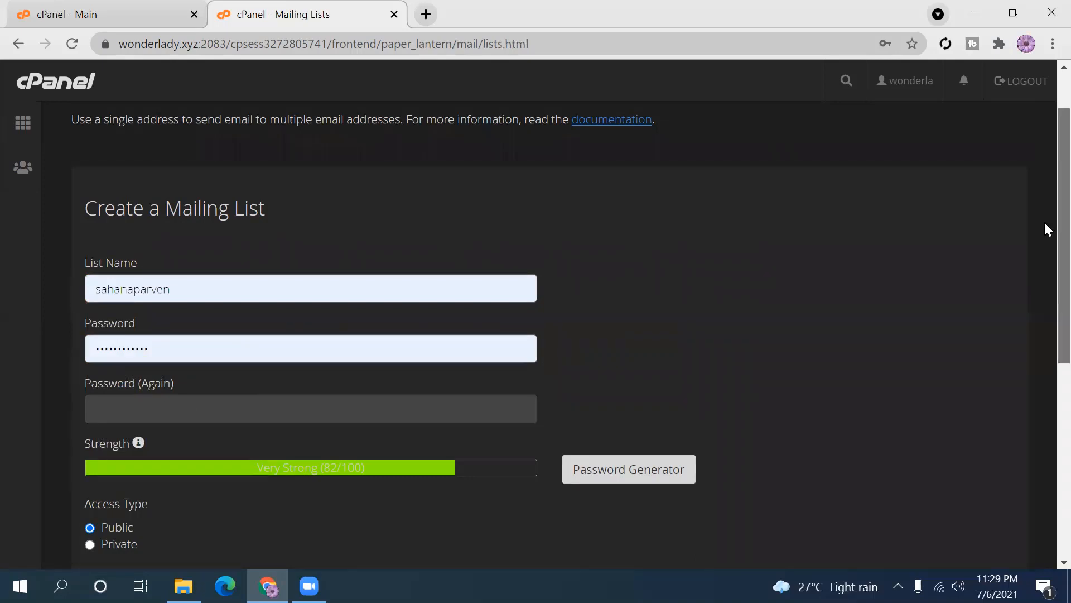
pyautogui.moveTo(1043, 220); pyautogui.dragTo(1044, 417)
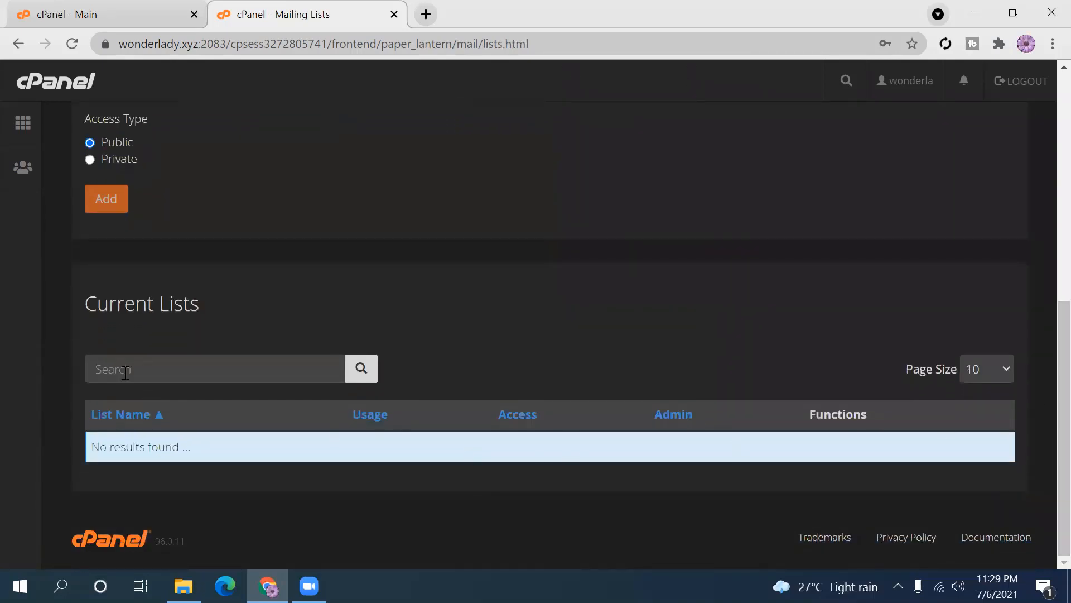
pyautogui.moveTo(1043, 366); pyautogui.dragTo(1043, 279)
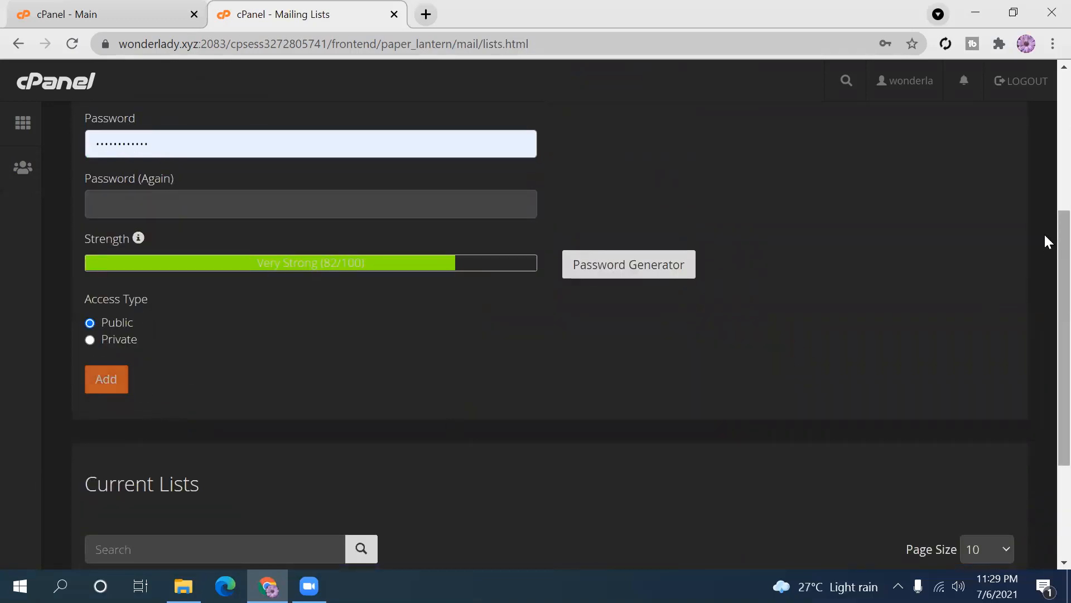
pyautogui.moveTo(1045, 239); pyautogui.dragTo(583, 353)
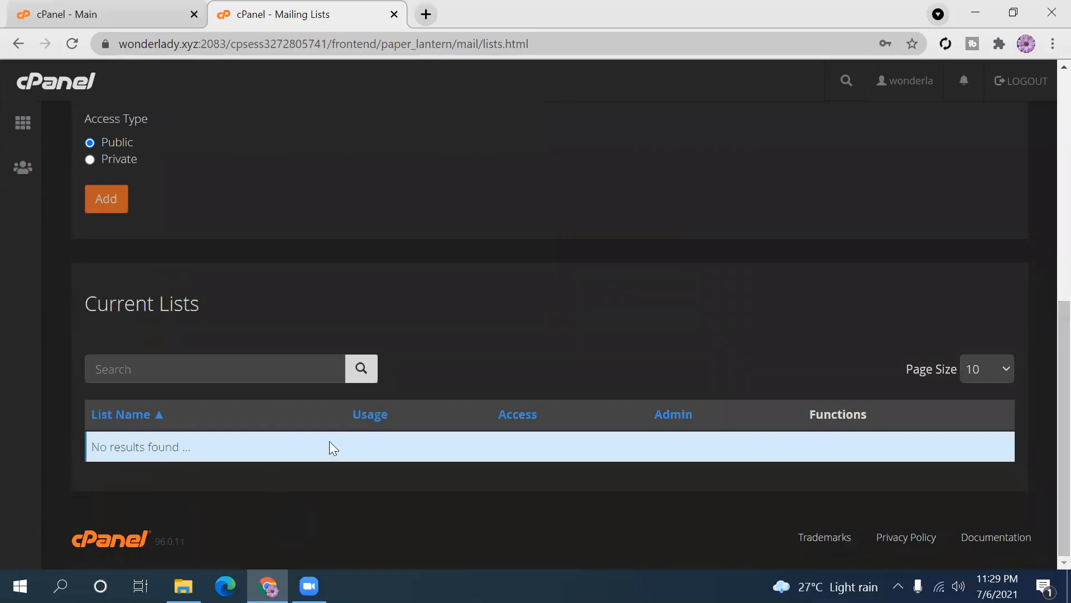
pyautogui.moveTo(1043, 356); pyautogui.dragTo(1045, 96)
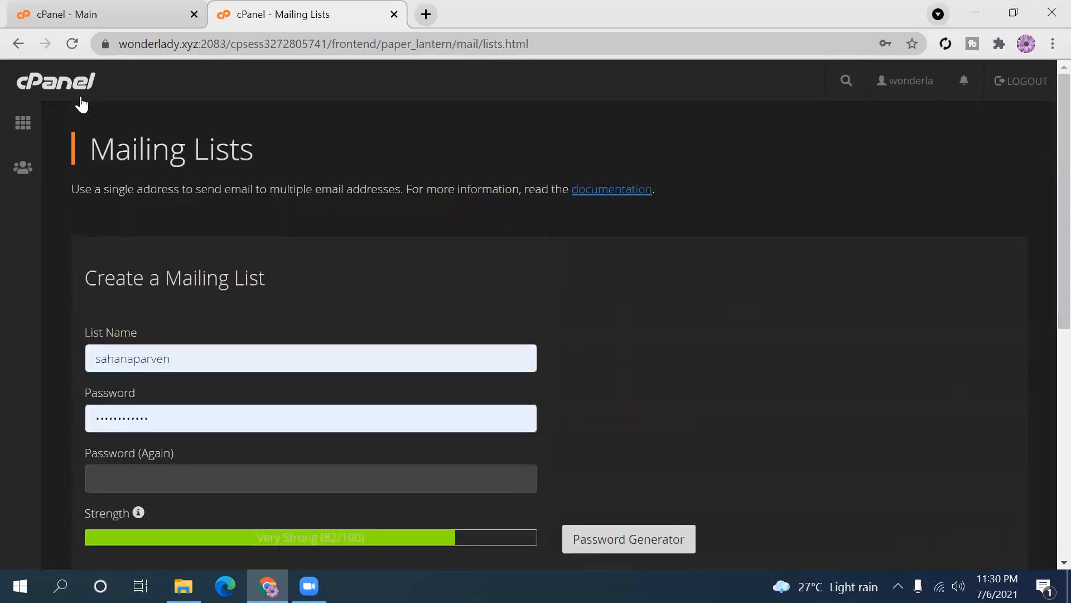
# - Return to the cPanel home page and open the Default Address settings
pyautogui.click(22, 130)
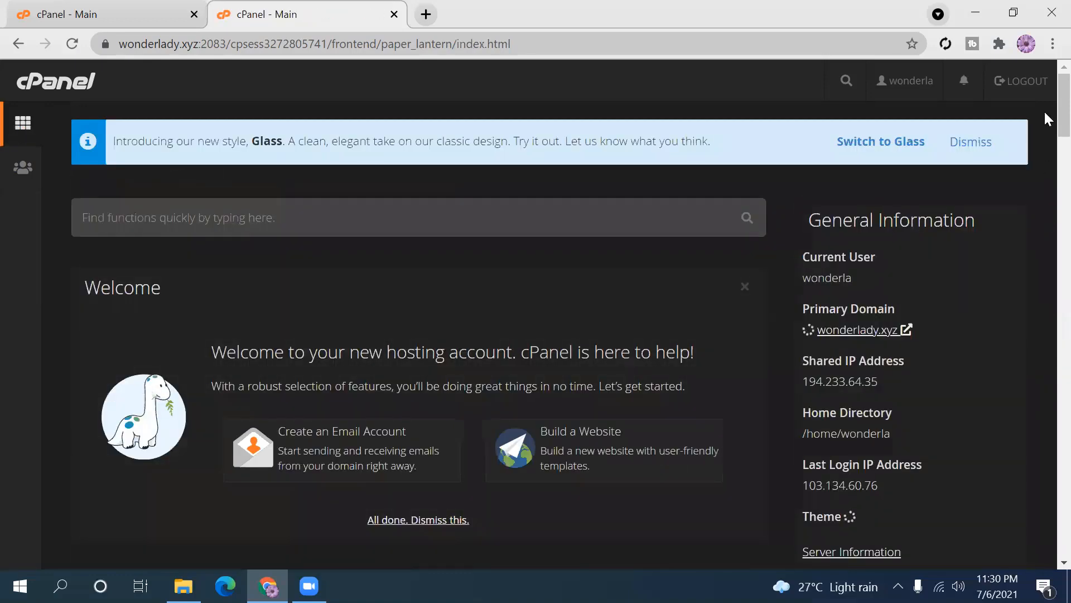
pyautogui.scroll(-8, 1045, 178)
pyautogui.scroll(3, 1043, 168)
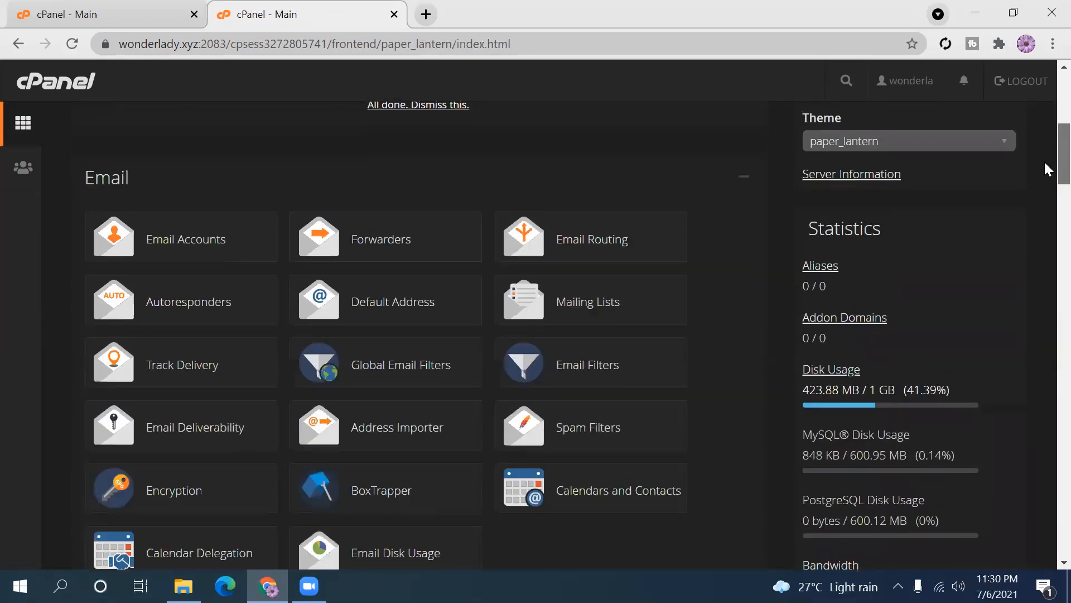
pyautogui.scroll(1, 405, 315)
pyautogui.scroll(7, 402, 317)
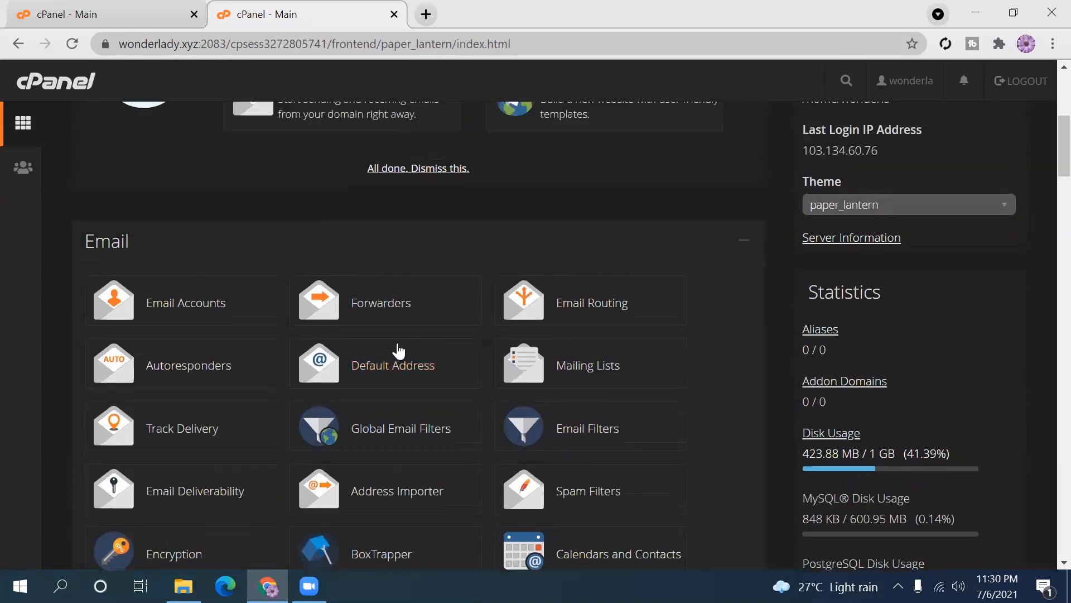
pyautogui.scroll(-4, 1044, 128)
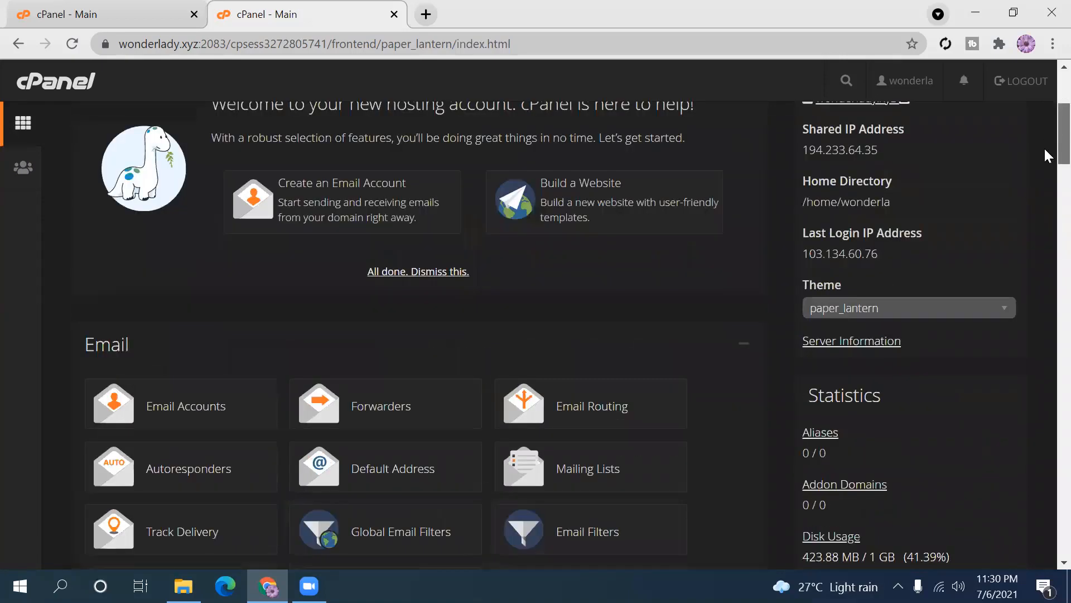
pyautogui.scroll(2, 1046, 153)
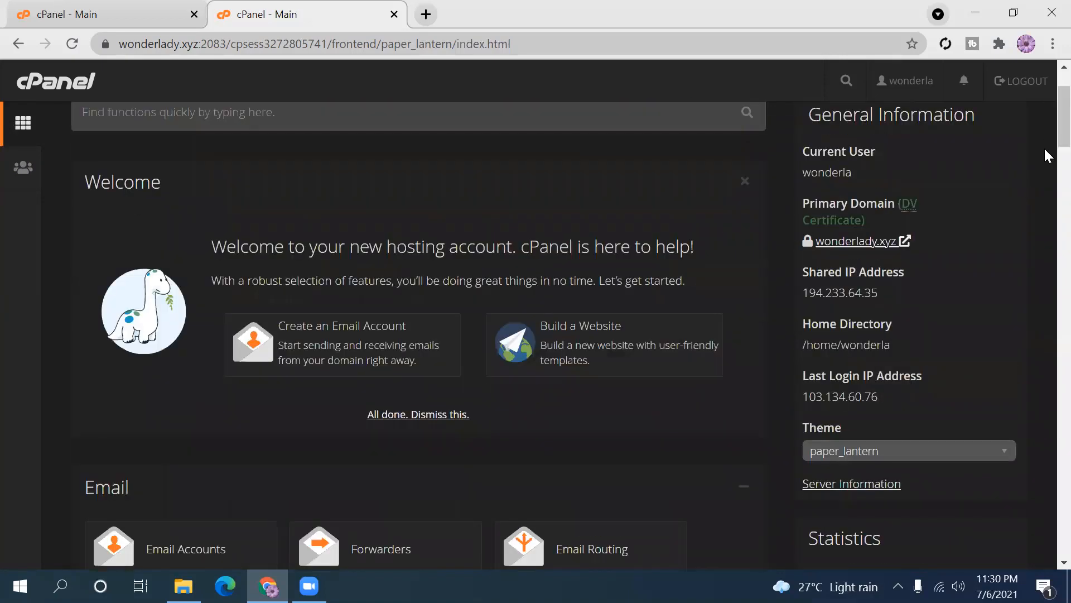
pyautogui.scroll(-8, 1045, 149)
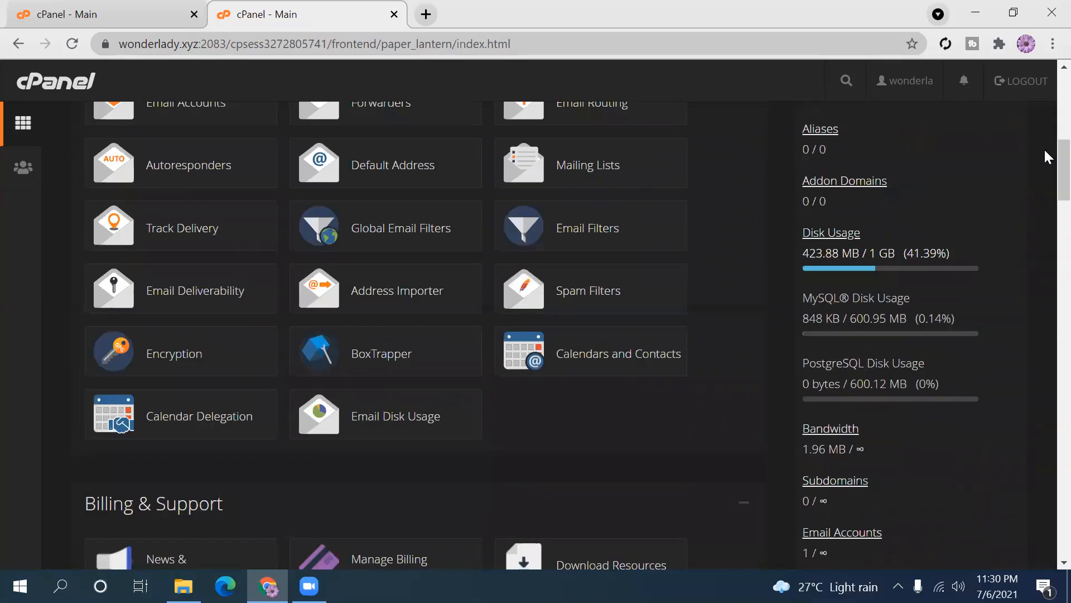
pyautogui.scroll(-3, 1045, 161)
pyautogui.scroll(2, 1044, 153)
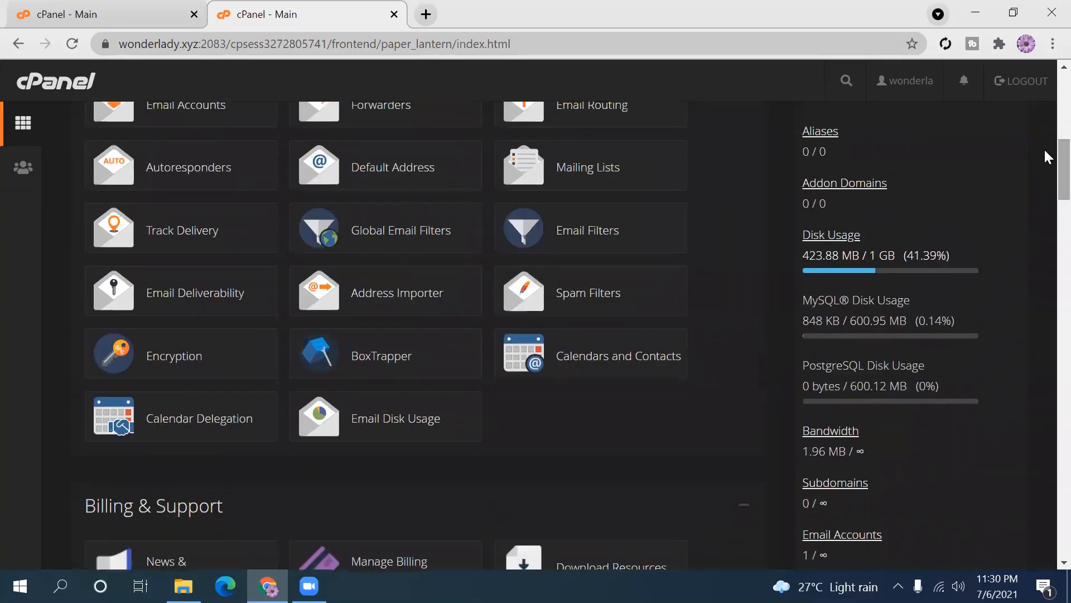
pyautogui.click(396, 171)
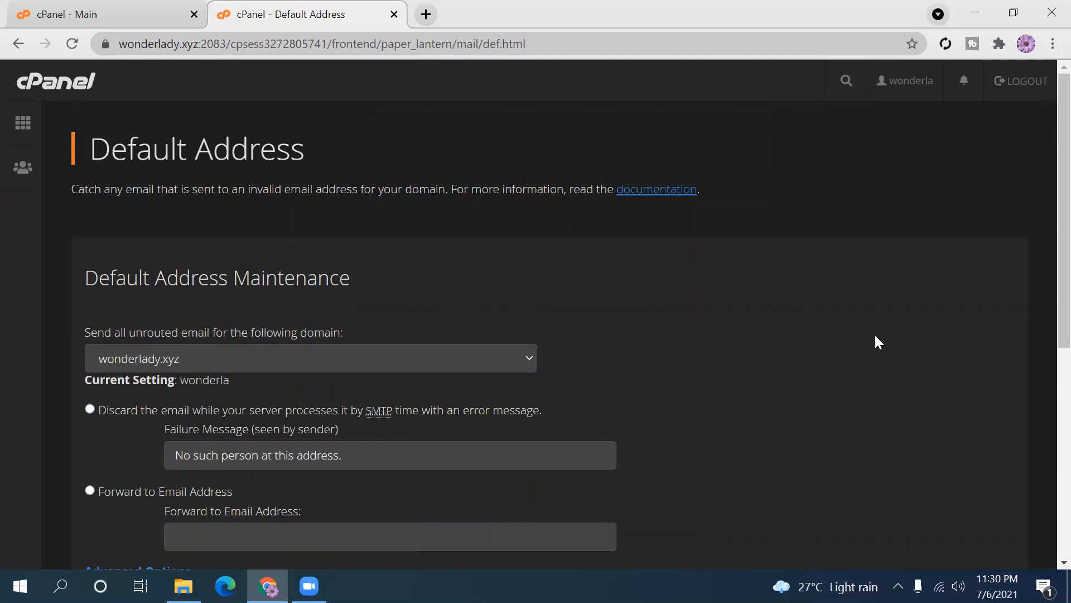
pyautogui.scroll(-2, 1043, 190)
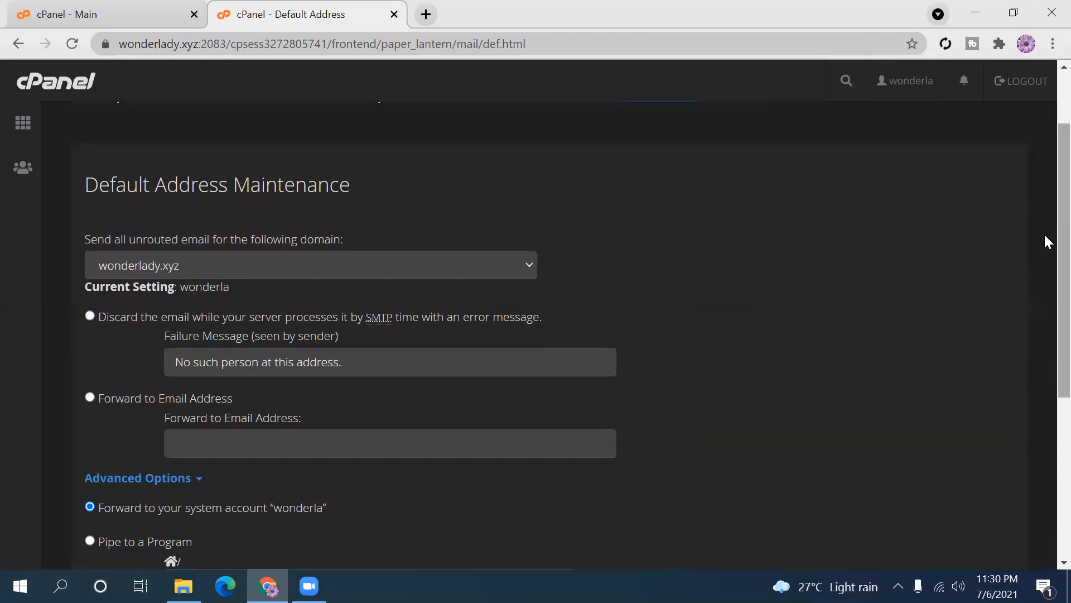
pyautogui.scroll(-1, 1047, 241)
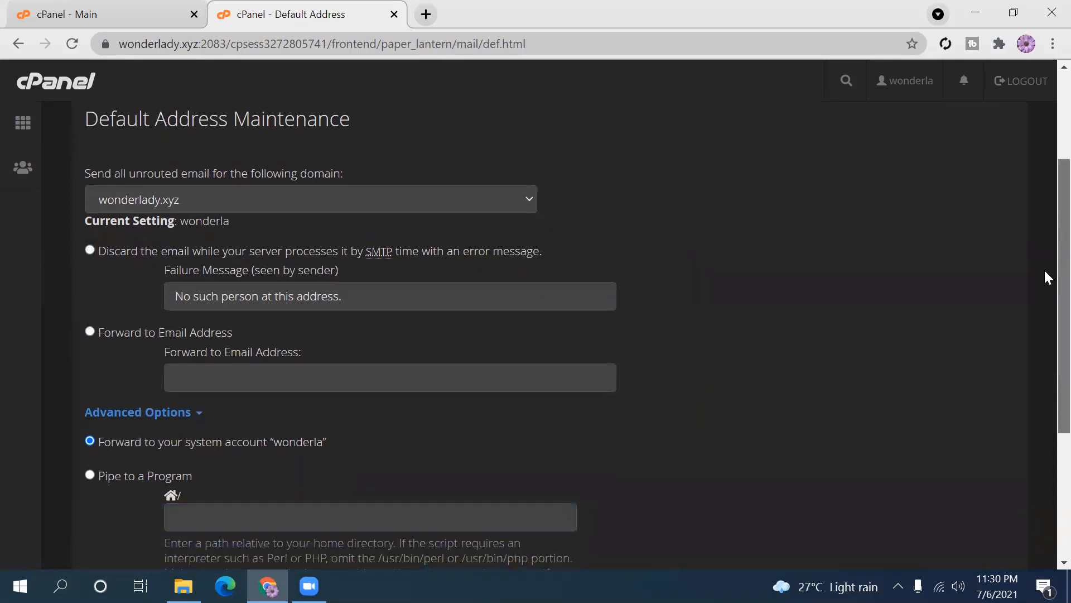
pyautogui.scroll(-1, 1045, 274)
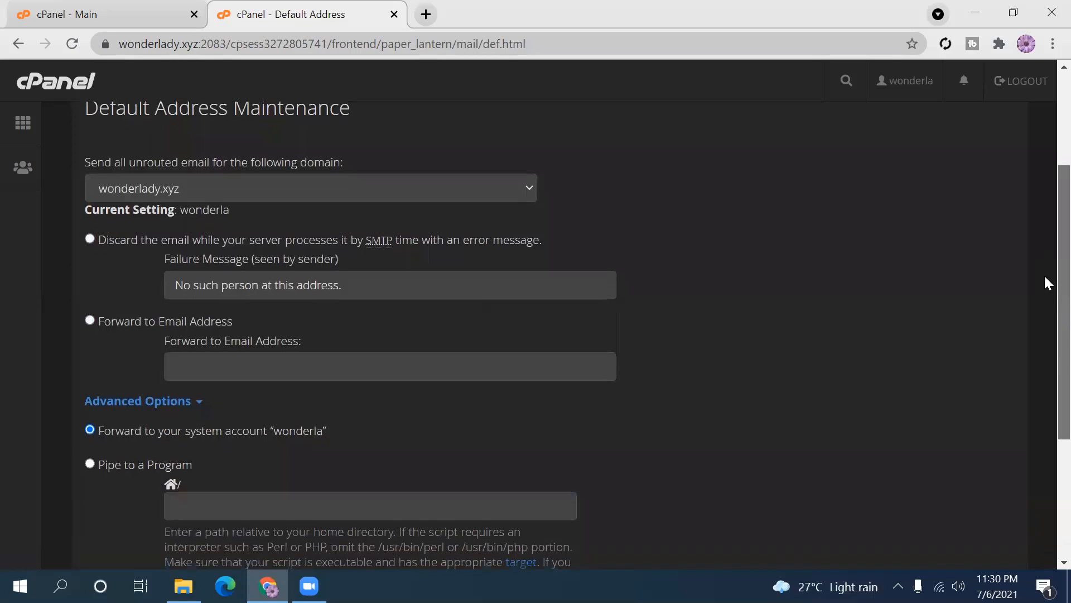
pyautogui.scroll(-1, 1047, 283)
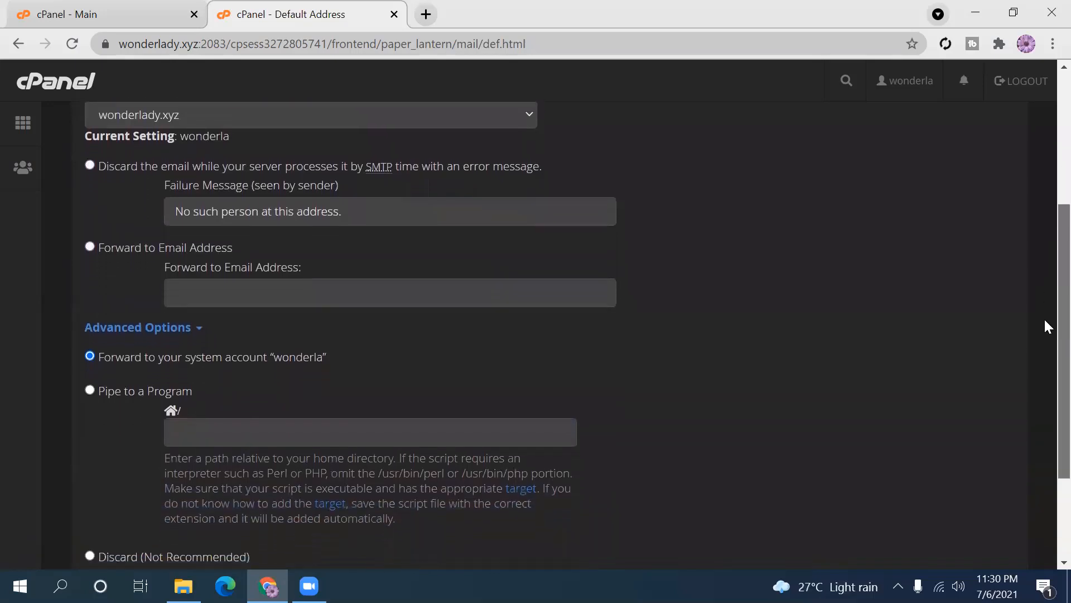
pyautogui.scroll(-1, 1045, 321)
pyautogui.scroll(1, 1044, 324)
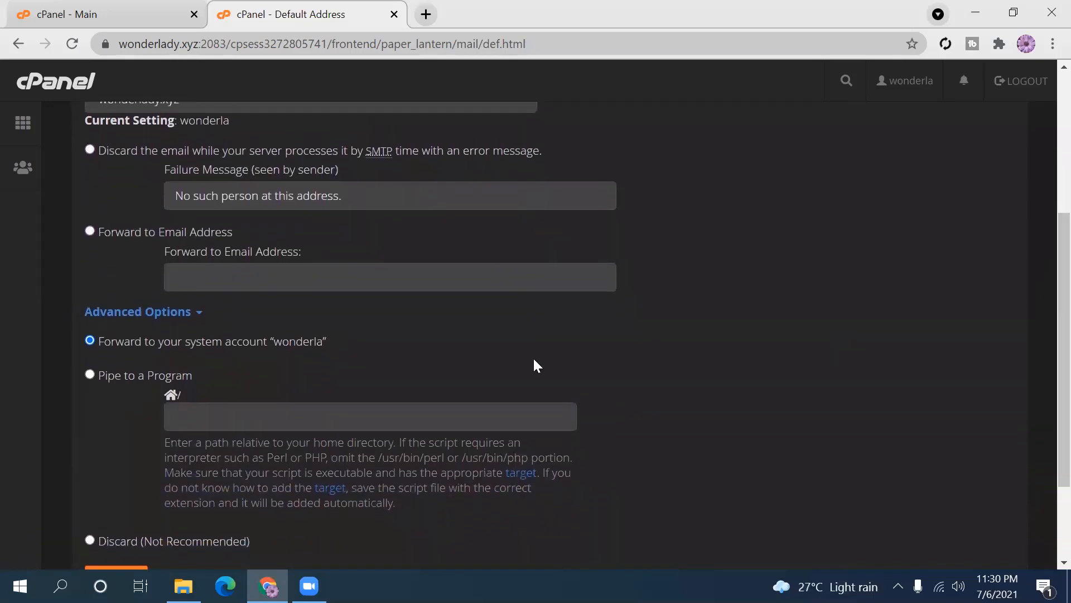
pyautogui.moveTo(116, 338); pyautogui.dragTo(309, 346)
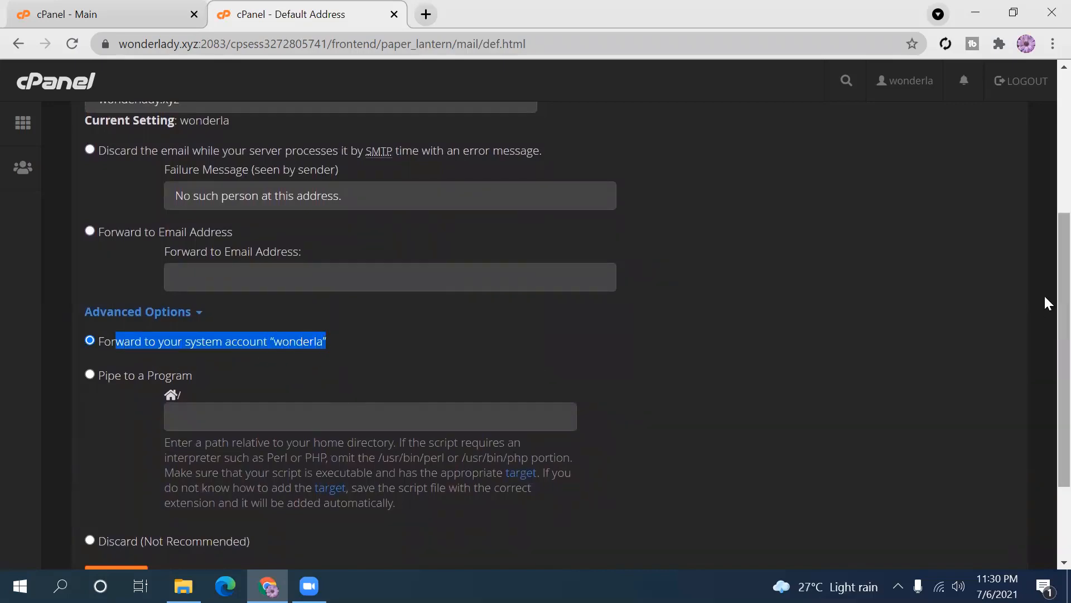
pyautogui.scroll(5, 1043, 297)
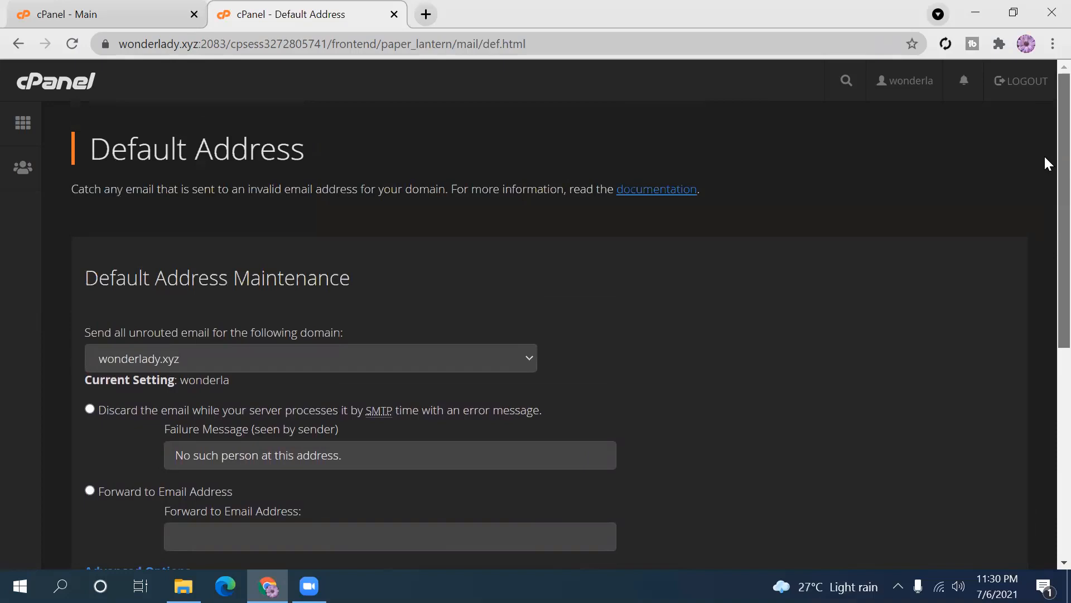
pyautogui.scroll(-2, 1046, 167)
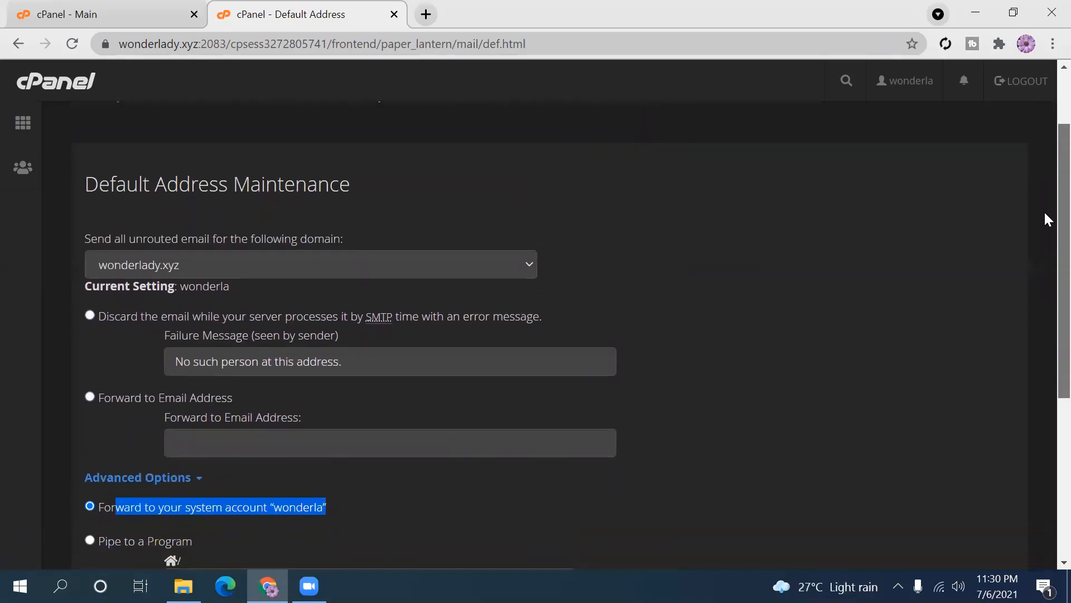
pyautogui.scroll(-5, 1047, 224)
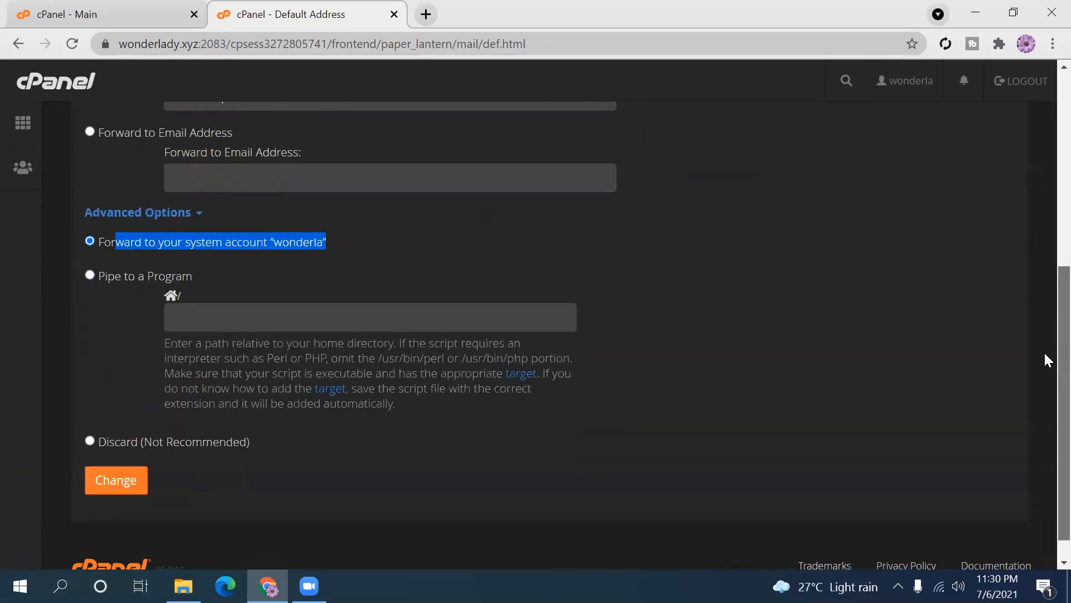
pyautogui.scroll(1, 1044, 348)
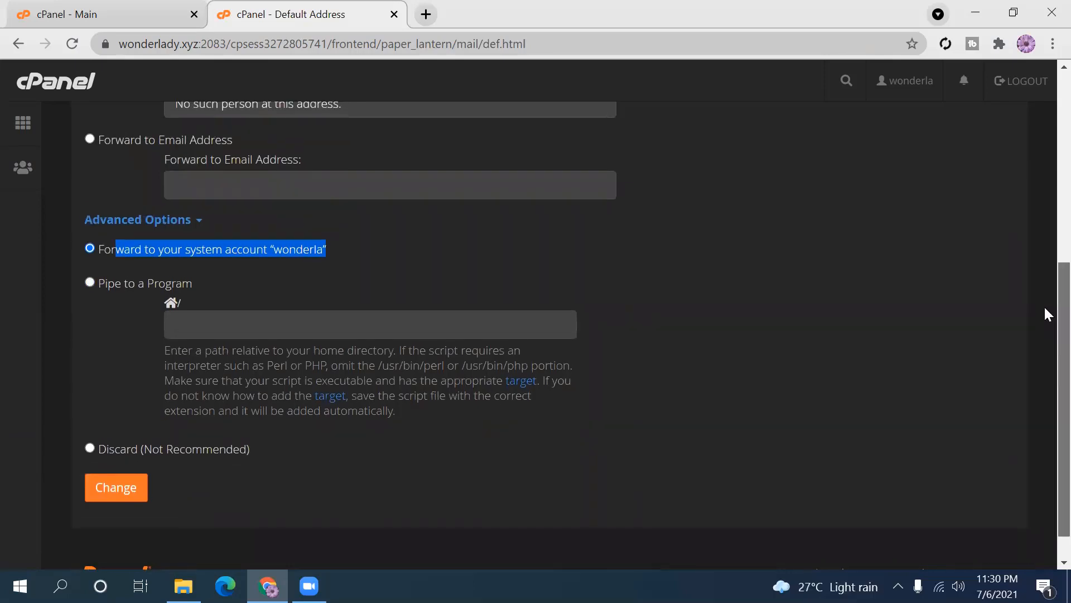
pyautogui.moveTo(1043, 305); pyautogui.dragTo(1043, 93)
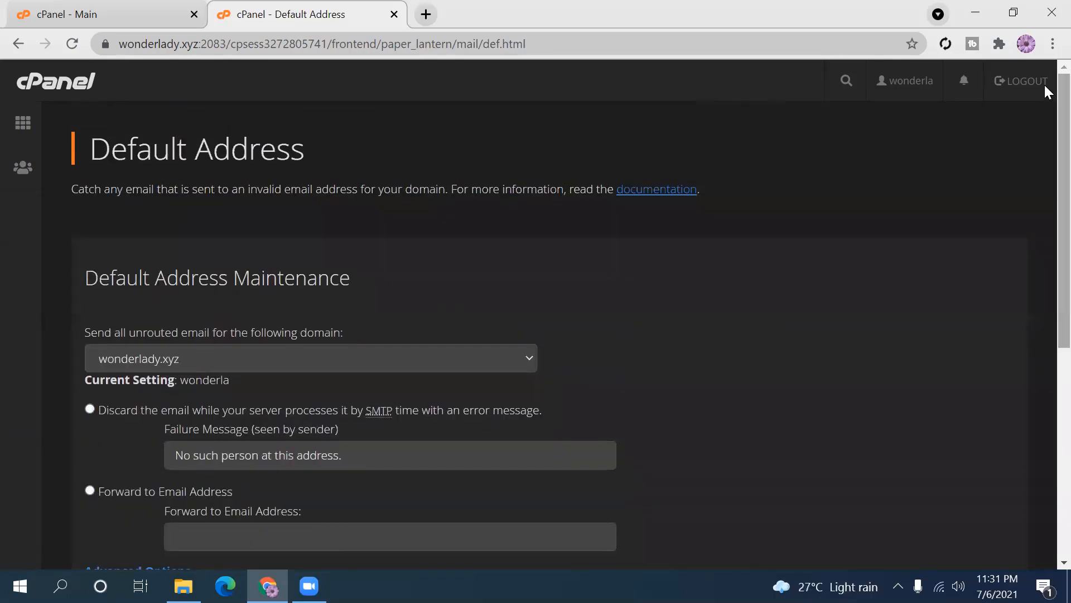
# - Open Autoresponders, confirm none exist yet, and start adding a new autoresponder
pyautogui.click(23, 127)
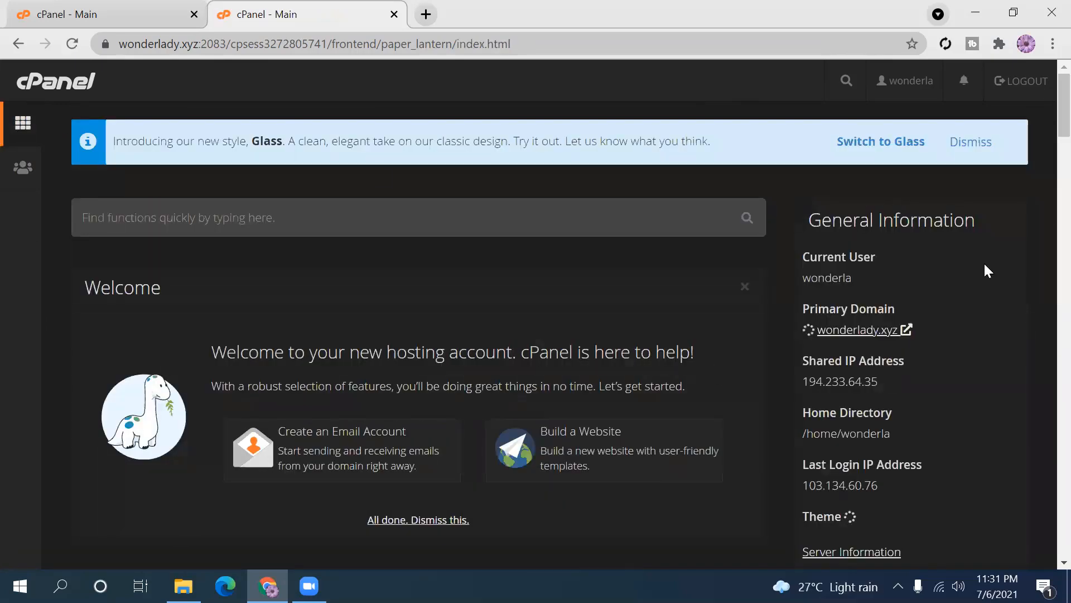
pyautogui.moveTo(1044, 123); pyautogui.dragTo(1046, 184)
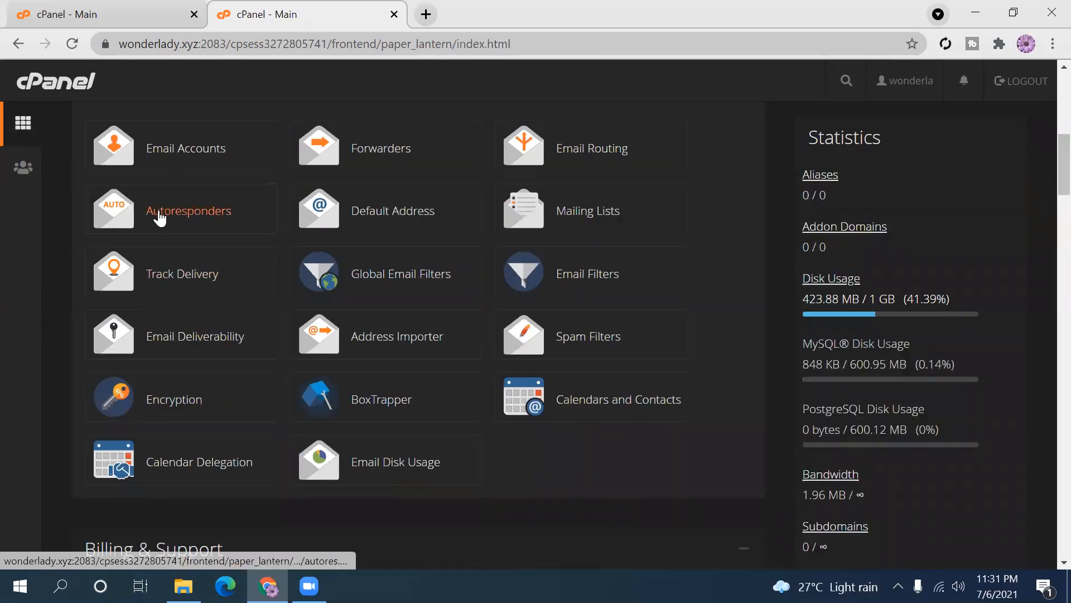
pyautogui.click(188, 224)
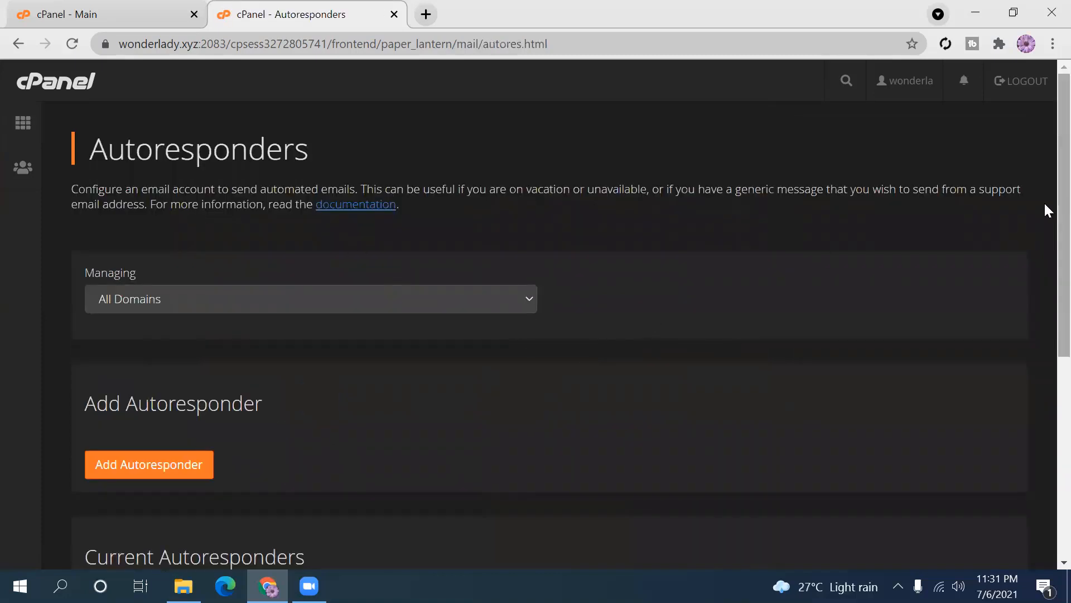
pyautogui.scroll(-2, 1044, 234)
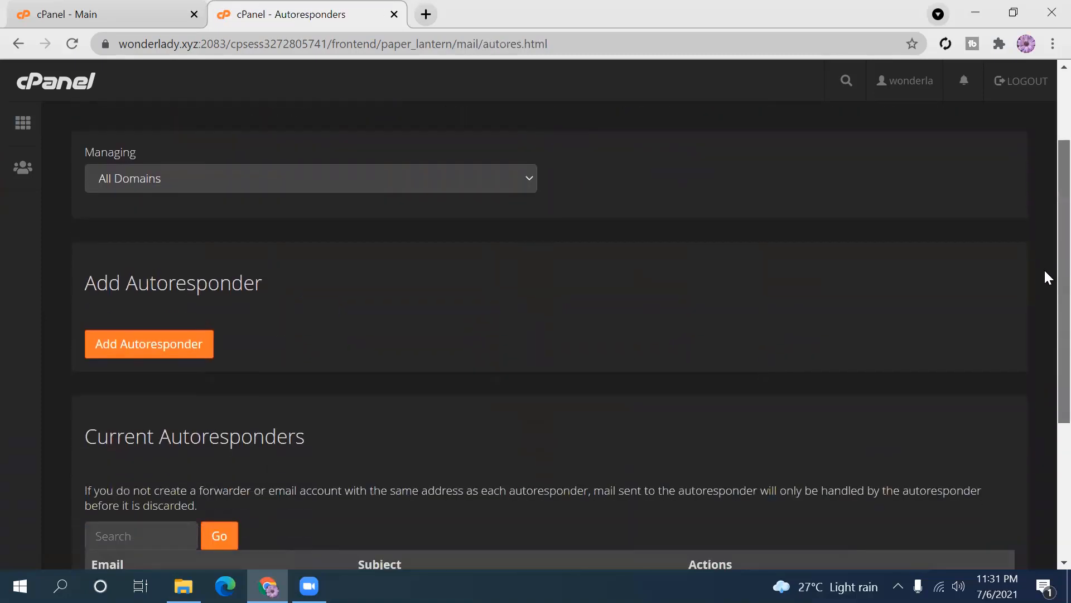
pyautogui.moveTo(1046, 272); pyautogui.dragTo(1045, 271)
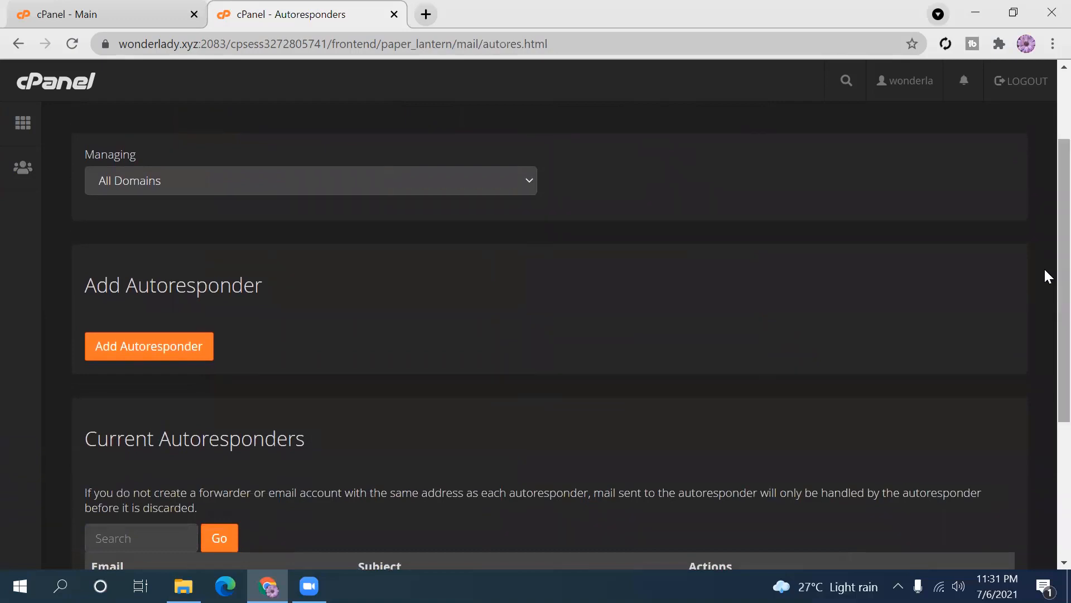
pyautogui.moveTo(1045, 269); pyautogui.dragTo(1045, 326)
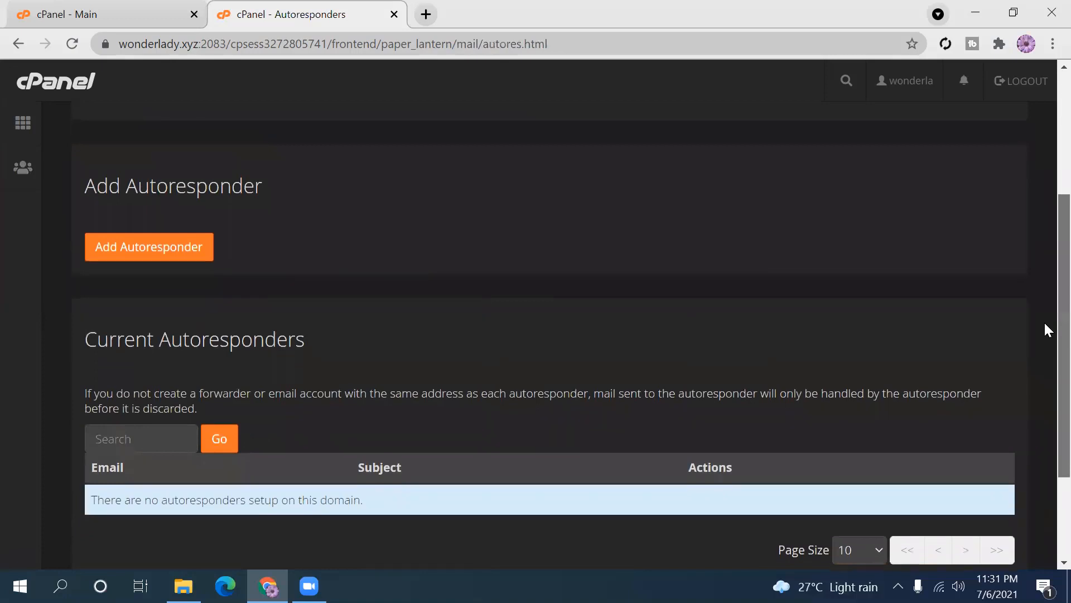
pyautogui.scroll(1, 1045, 312)
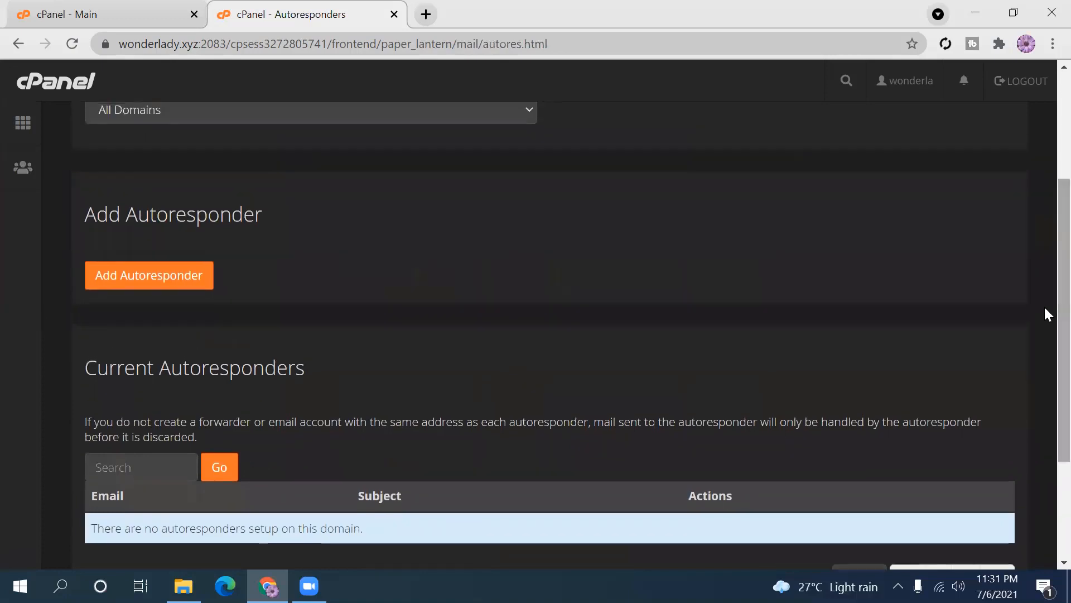
pyautogui.click(165, 282)
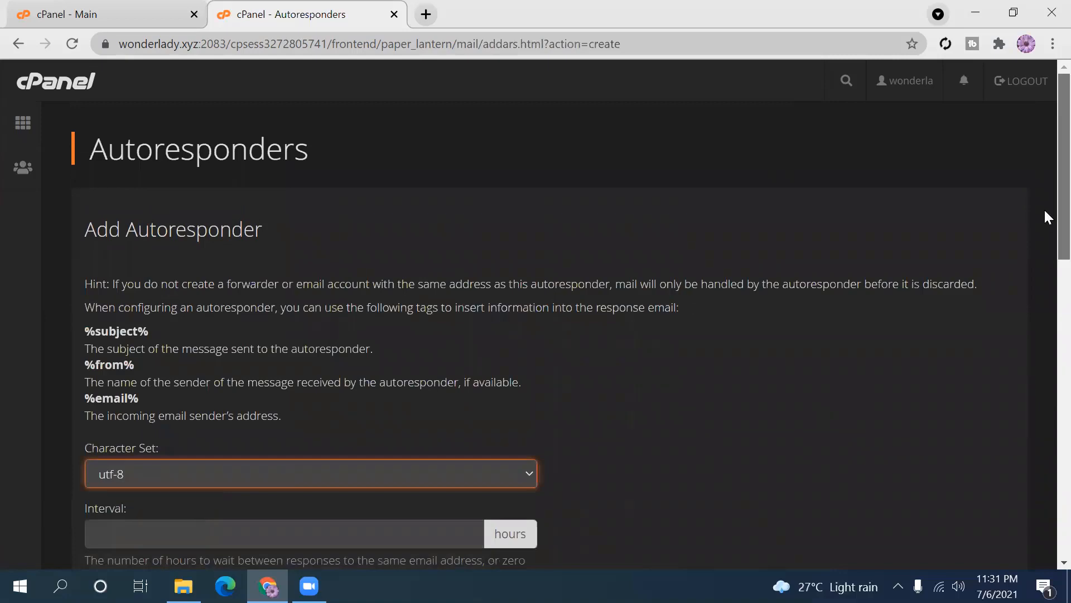
# - Review the Character Set options and keep utf-8
pyautogui.scroll(-3, 1043, 212)
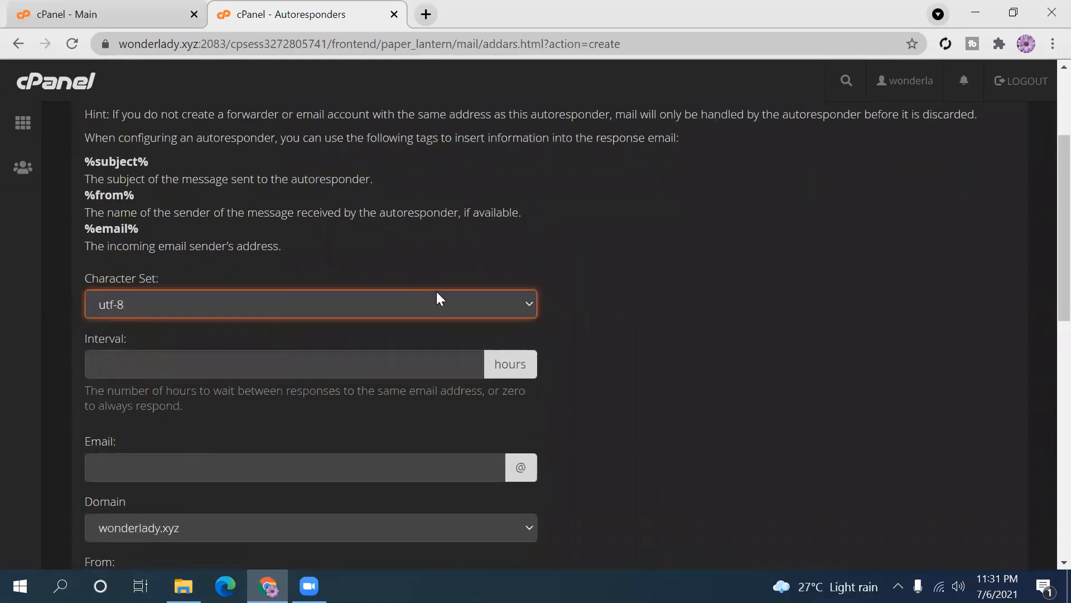
pyautogui.click(524, 312)
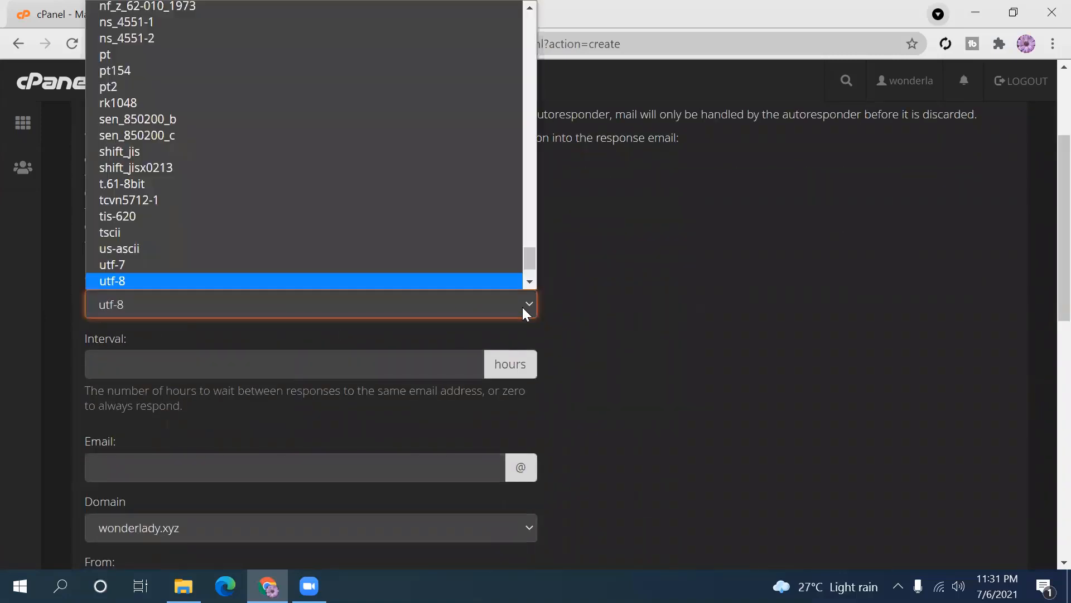
pyautogui.click(528, 297)
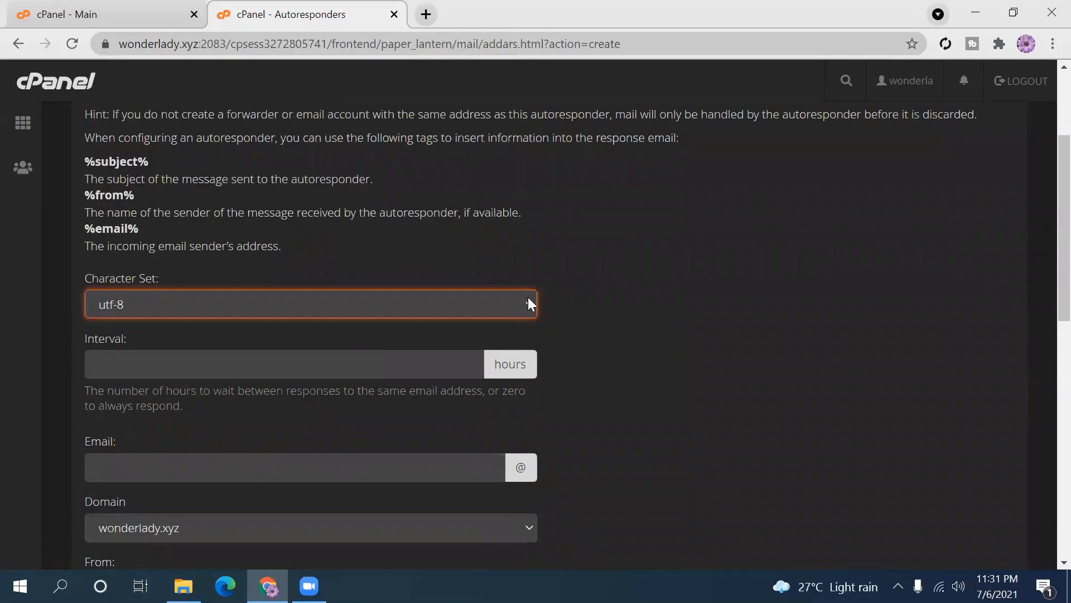
pyautogui.click(528, 297)
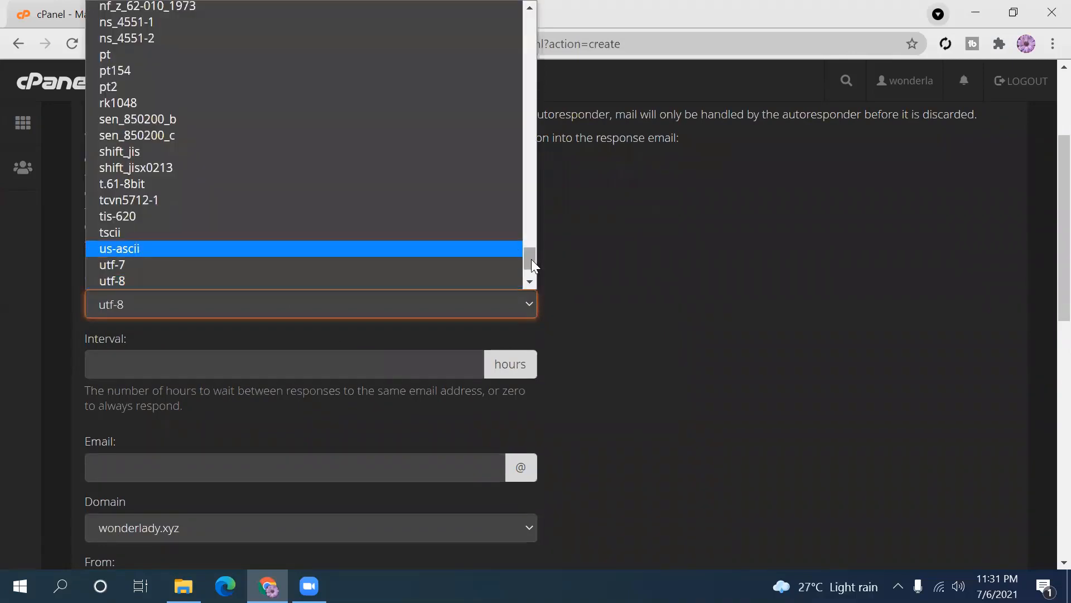
pyautogui.moveTo(532, 259); pyautogui.dragTo(544, 320)
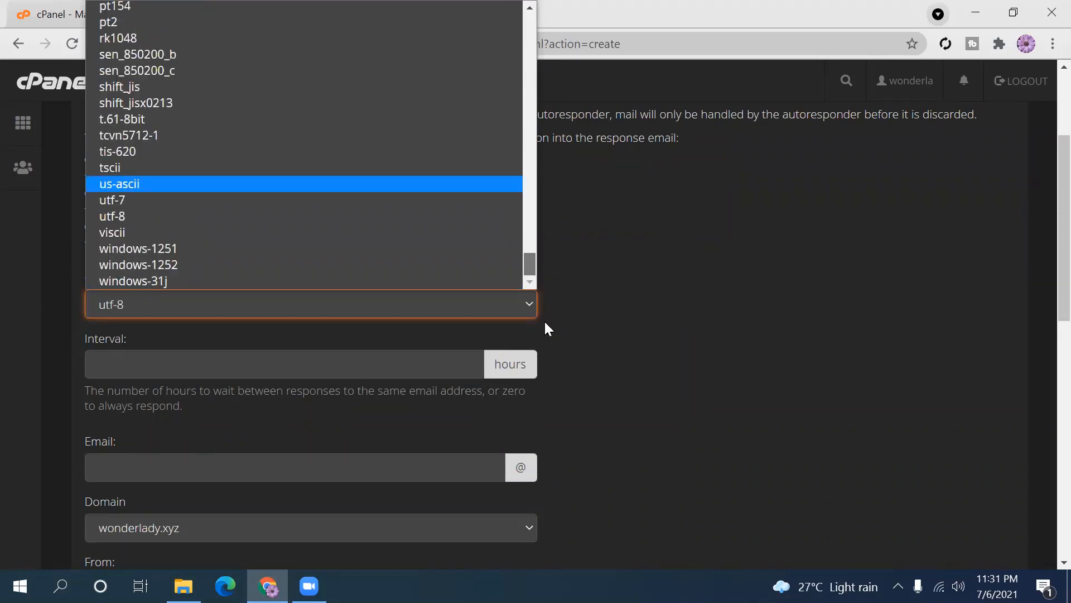
pyautogui.click(526, 304)
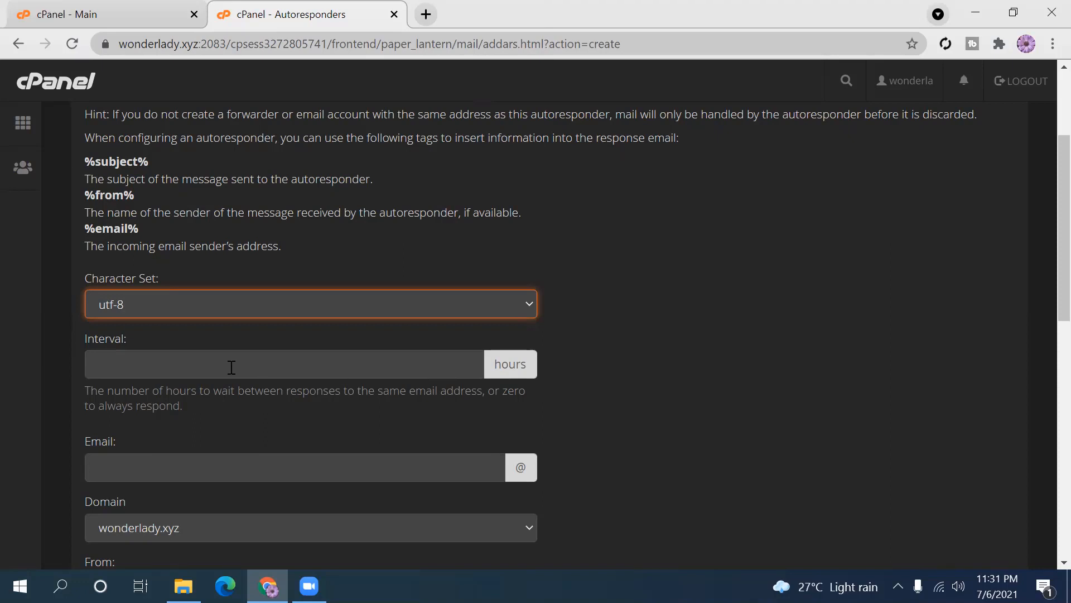
# - Read the Interval field's help text and focus the Interval field
pyautogui.click(212, 367)
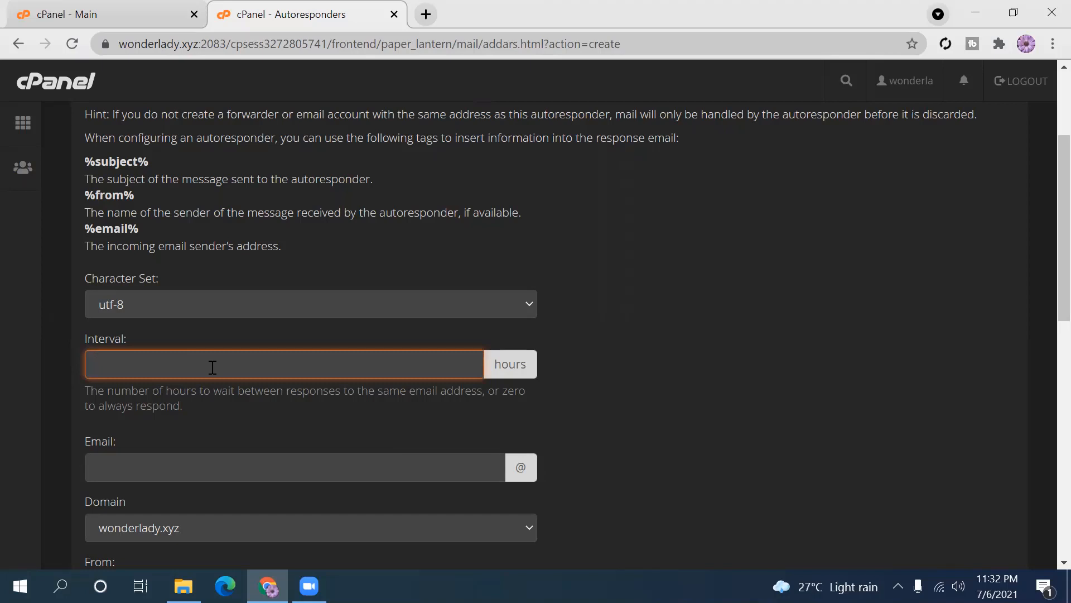
pyautogui.click(88, 393)
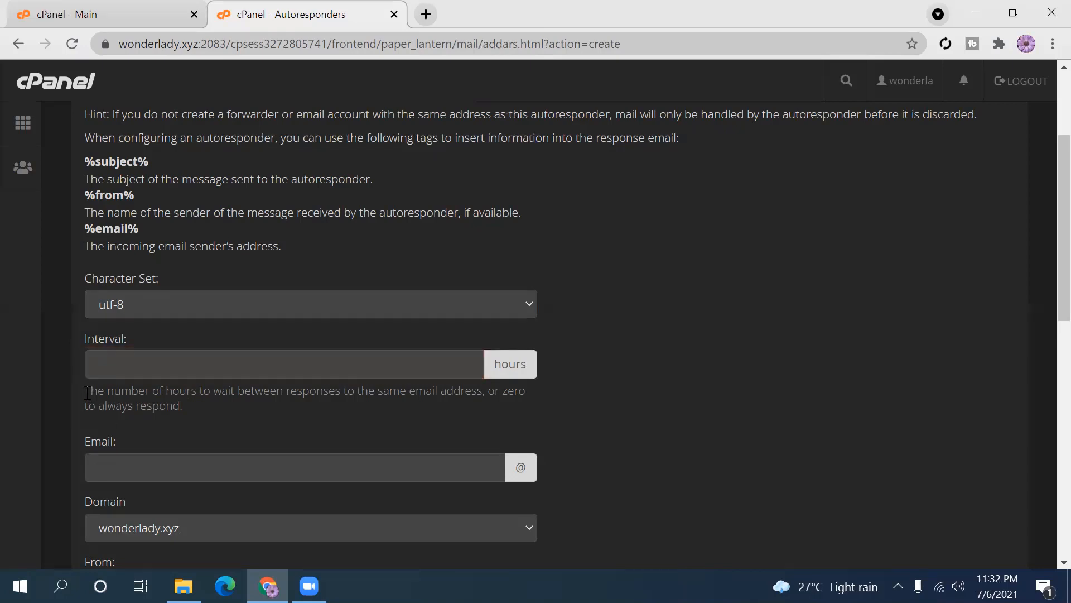
pyautogui.moveTo(87, 392); pyautogui.dragTo(185, 409)
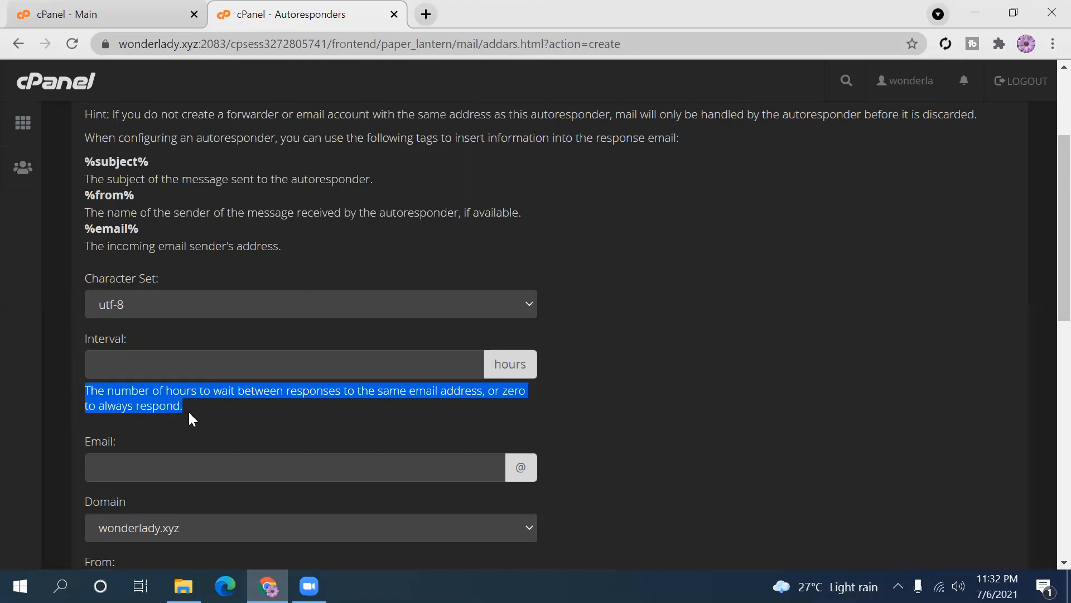
pyautogui.click(187, 408)
# - Set the interval to 0 hours and type the mailbox name into Email
pyautogui.click(137, 365)
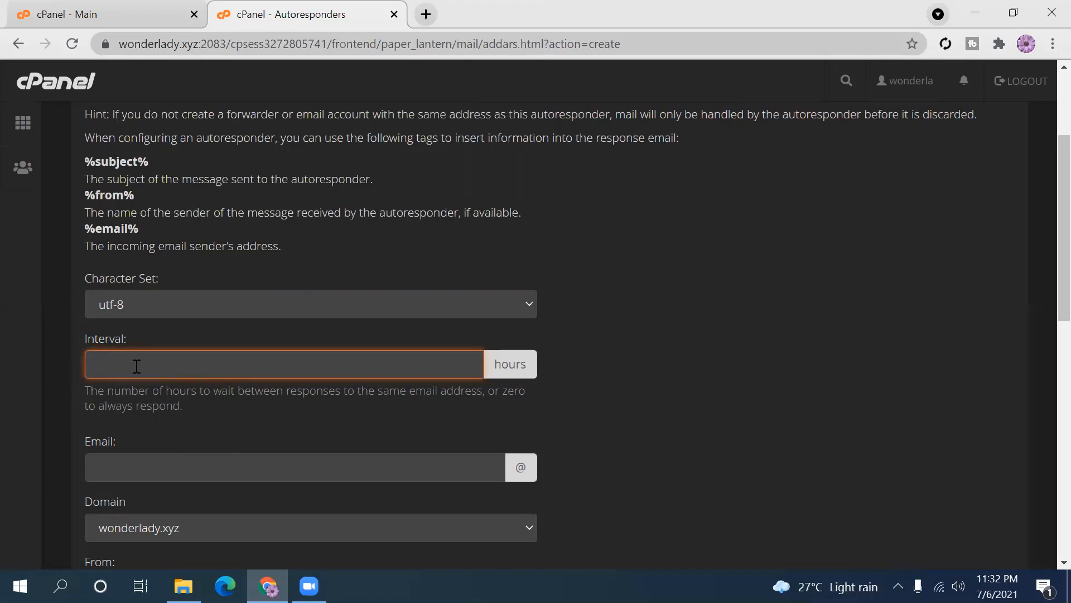
pyautogui.write('0')
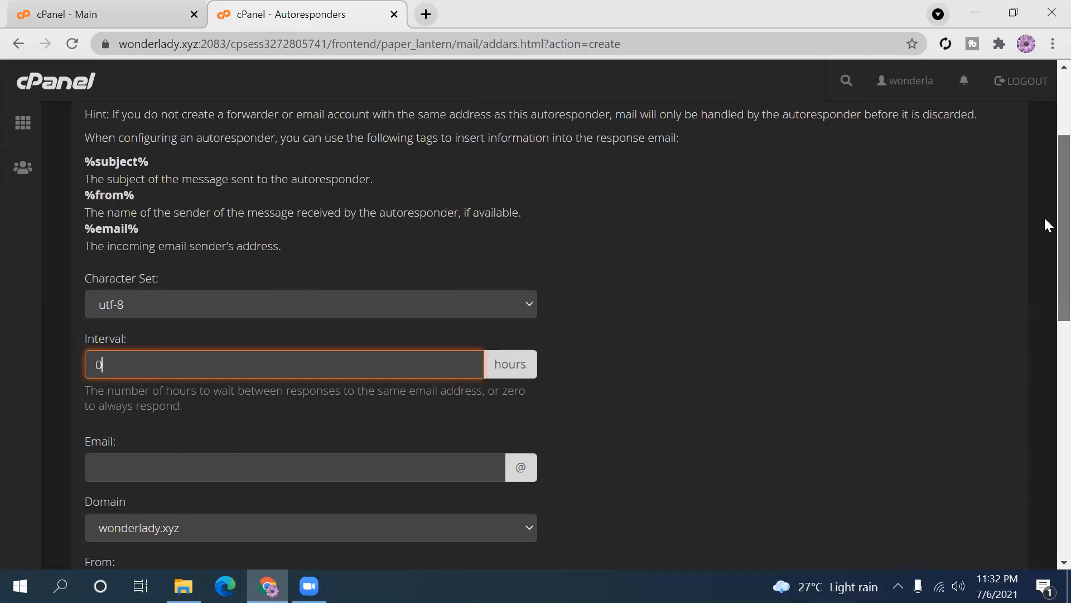
pyautogui.scroll(-2, 1044, 234)
pyautogui.scroll(-1, 1044, 274)
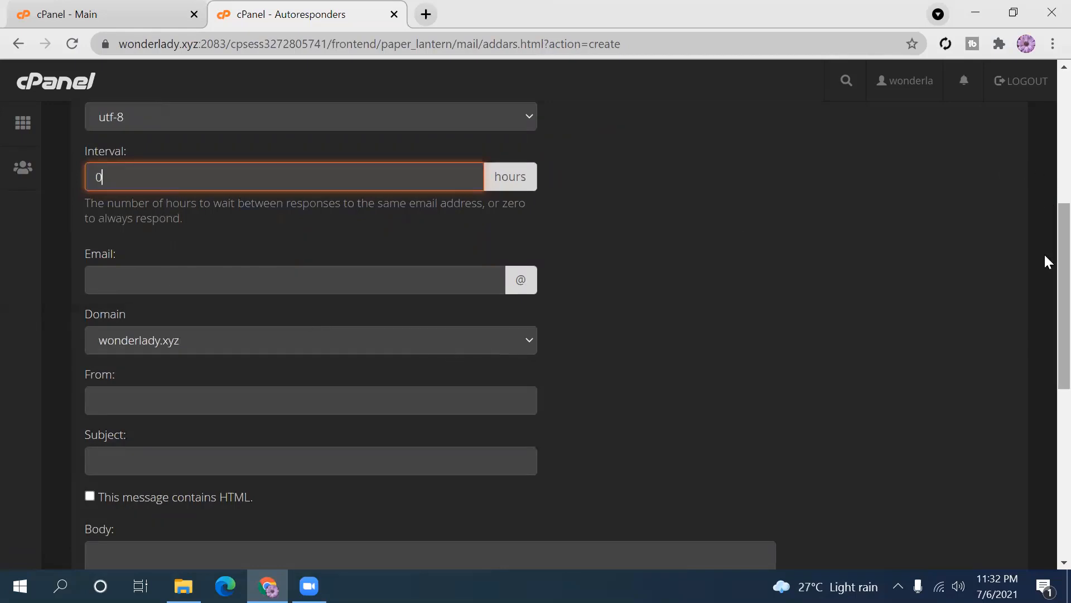
pyautogui.moveTo(1045, 262)
pyautogui.mouseDown()
pyautogui.moveTo(1045, 84)
pyautogui.moveTo(1045, 275)
pyautogui.mouseUp()
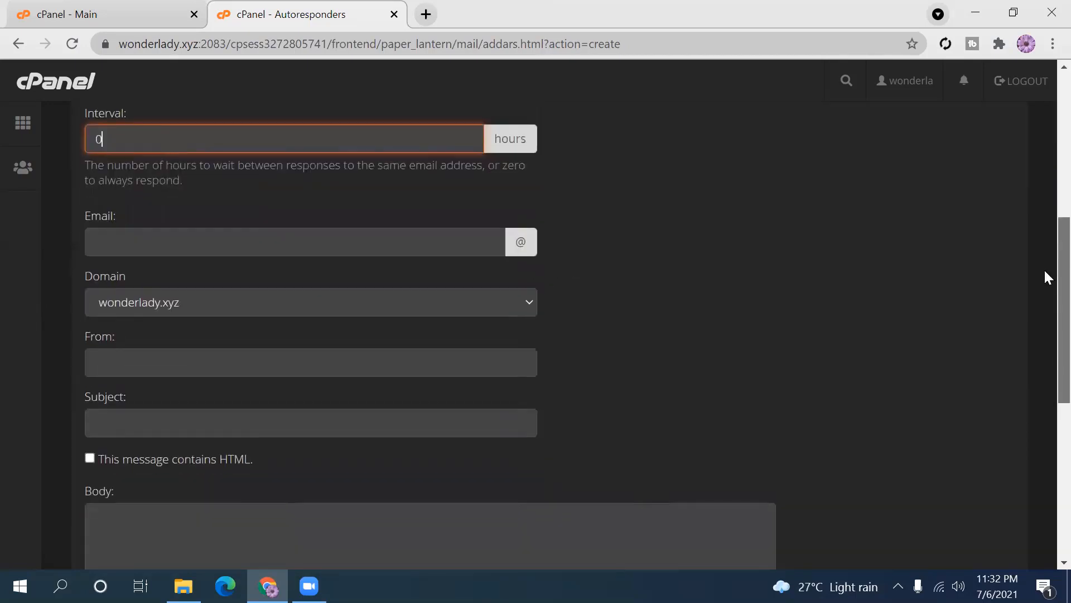
pyautogui.click(130, 245)
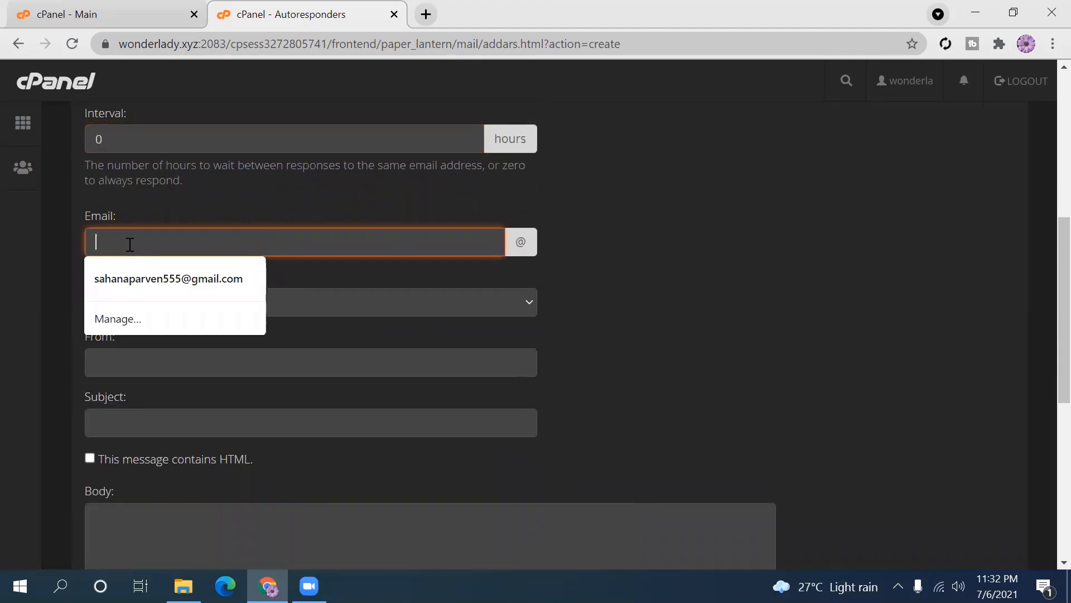
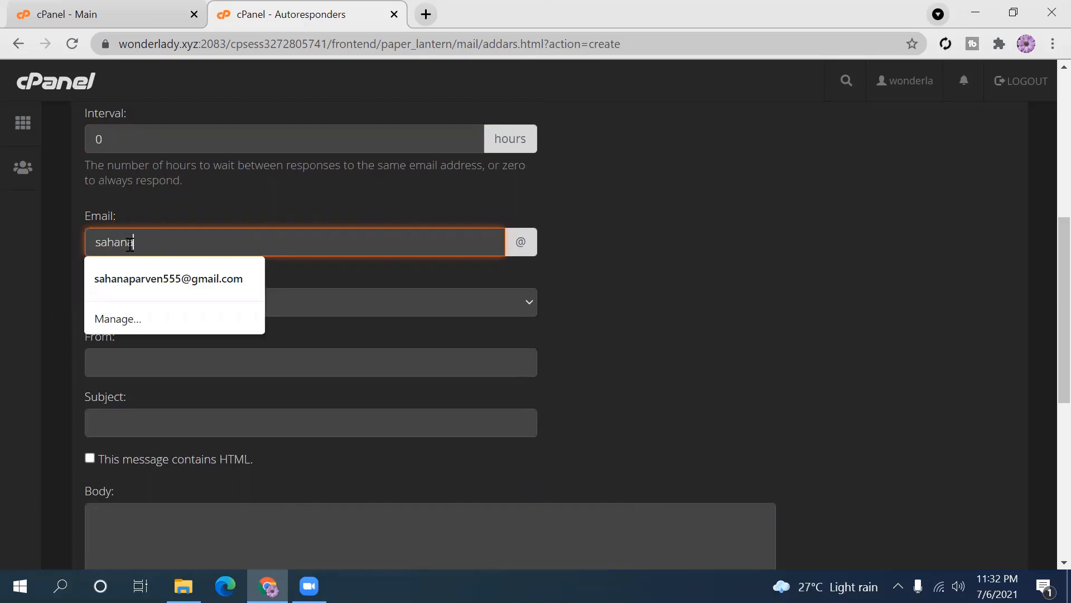
# - Dismiss the address suggestions and keep wonderlady.xyz as the autoresponder's domain
pyautogui.click(525, 244)
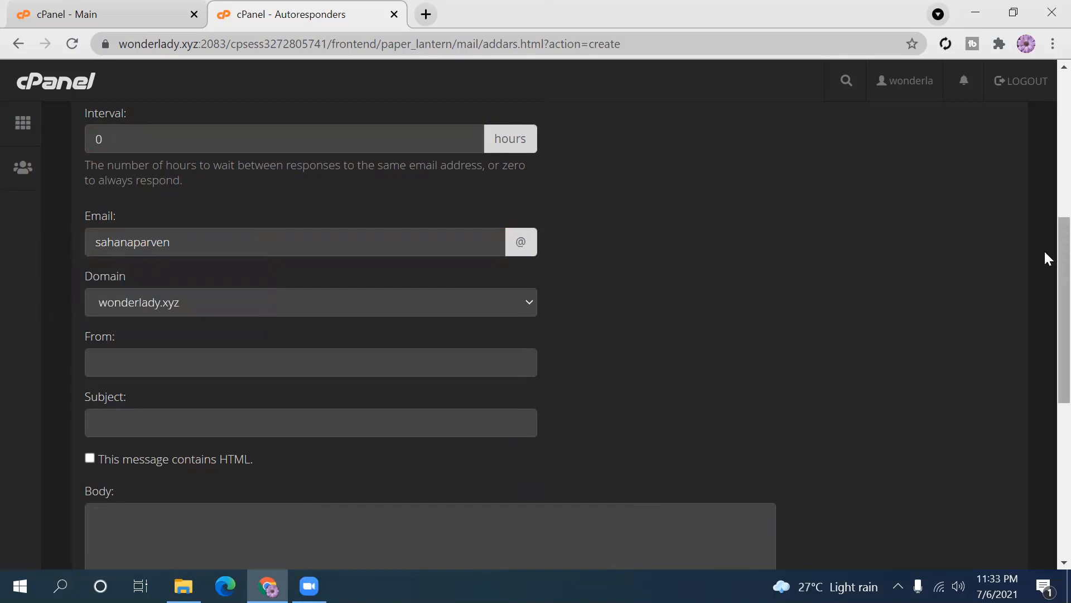
pyautogui.scroll(-1, 1044, 249)
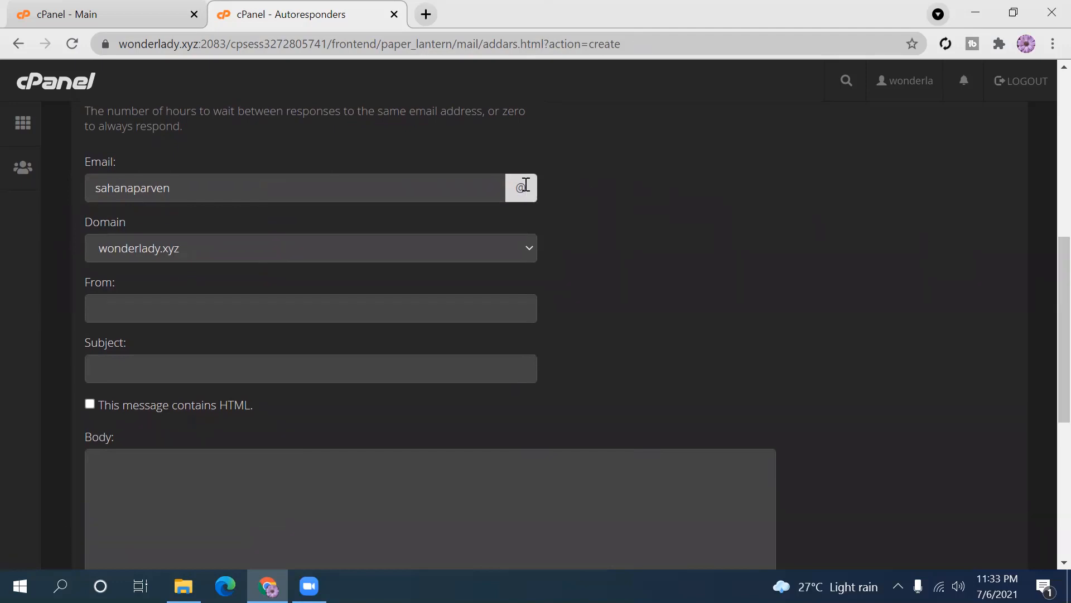
pyautogui.doubleClick(520, 187)
pyautogui.click(182, 249)
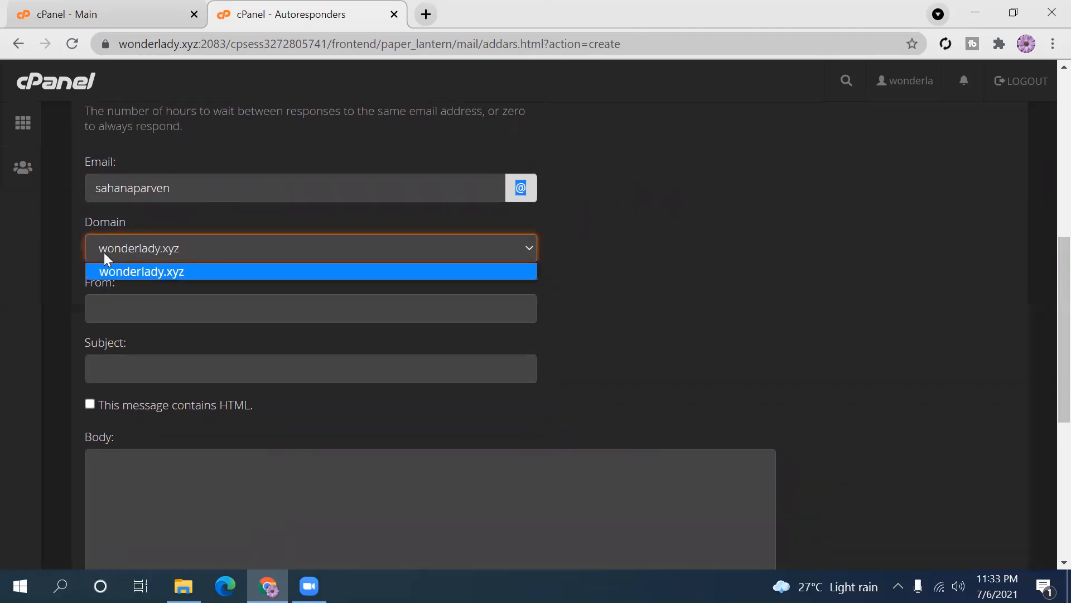
pyautogui.click(542, 338)
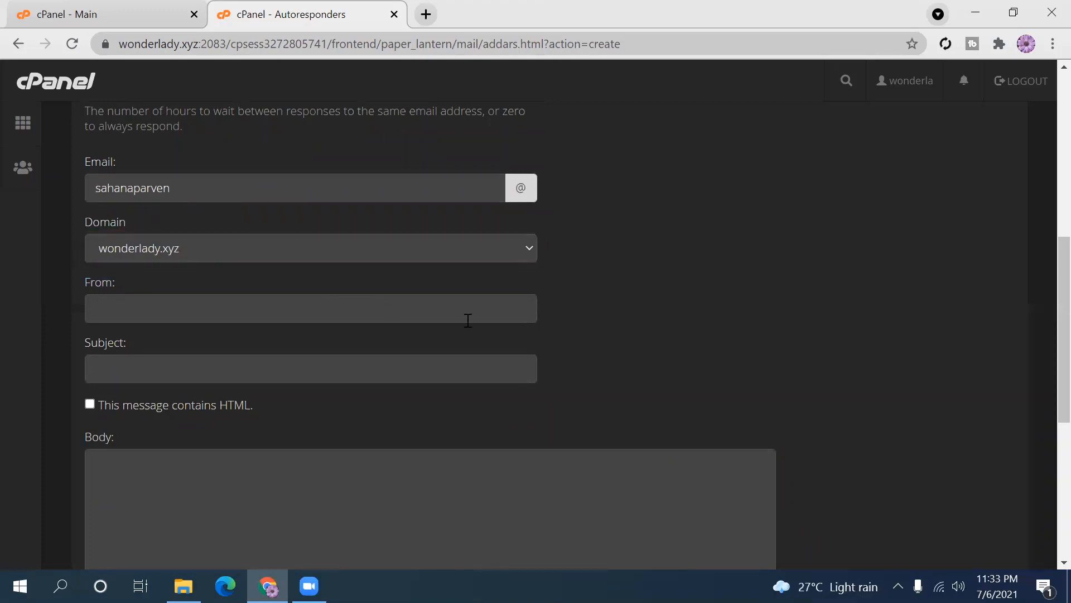
# - Focus the From field and scroll through the Add Autoresponder form
pyautogui.click(153, 306)
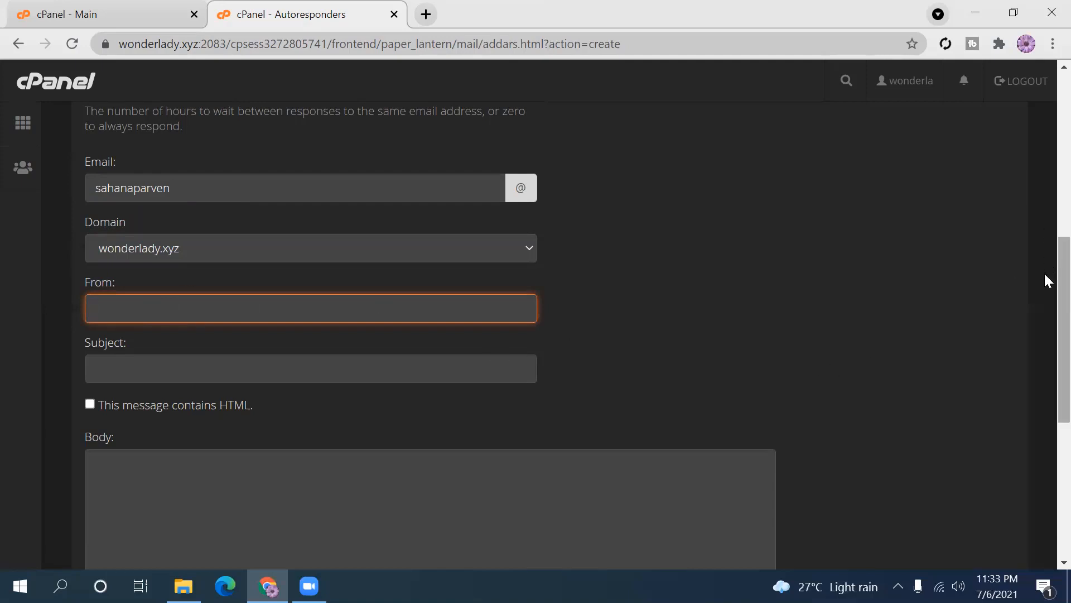
pyautogui.scroll(-5, 1046, 290)
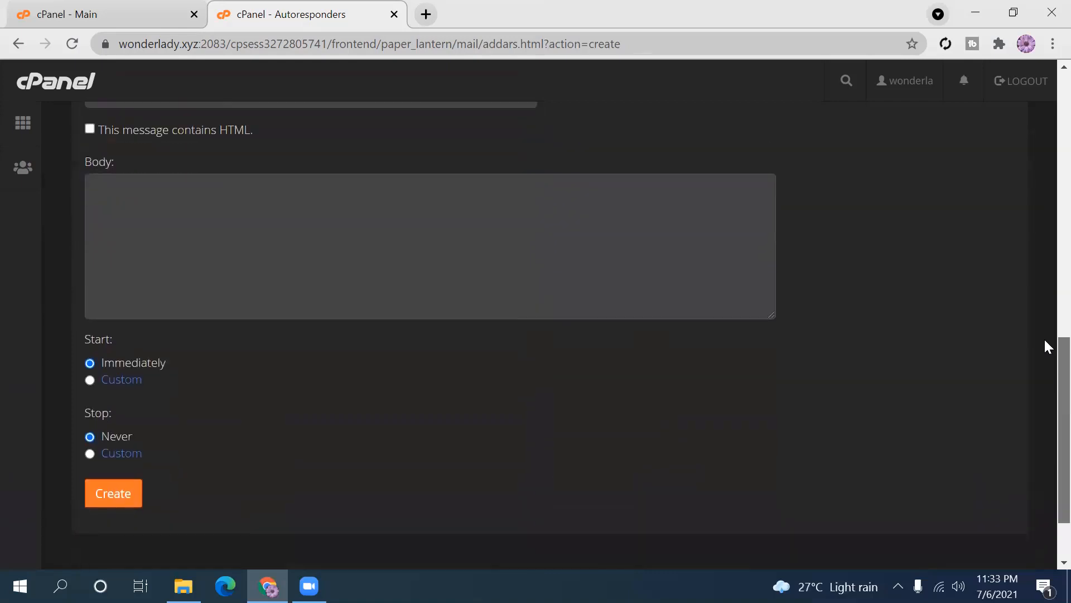
pyautogui.scroll(4, 1045, 335)
pyautogui.scroll(-1, 1046, 292)
pyautogui.scroll(1, 1046, 296)
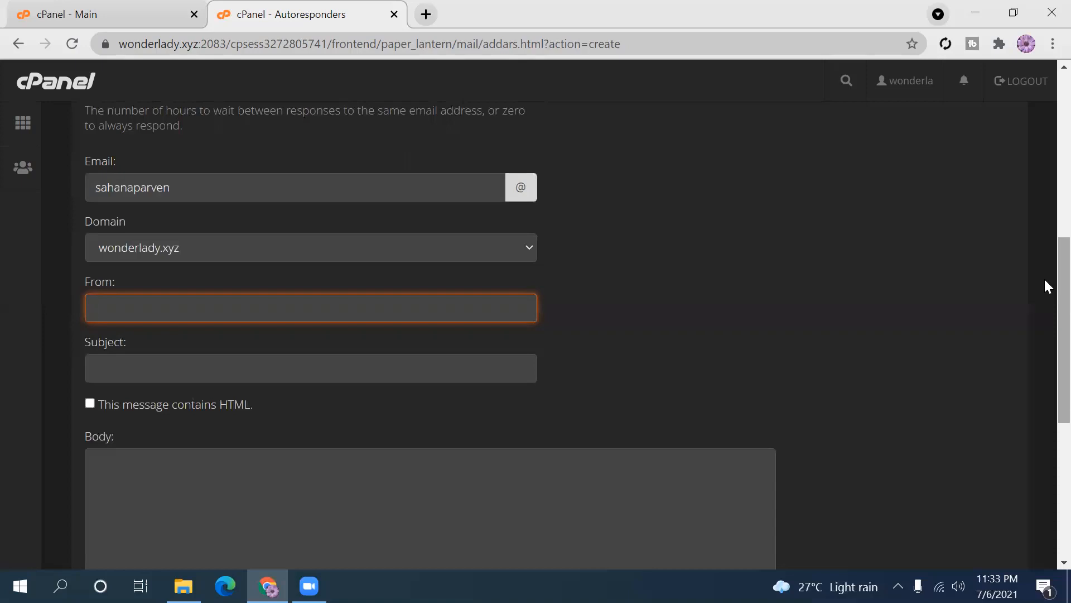
pyautogui.scroll(4, 1046, 257)
pyautogui.scroll(-2, 1047, 321)
pyautogui.scroll(-3, 1045, 316)
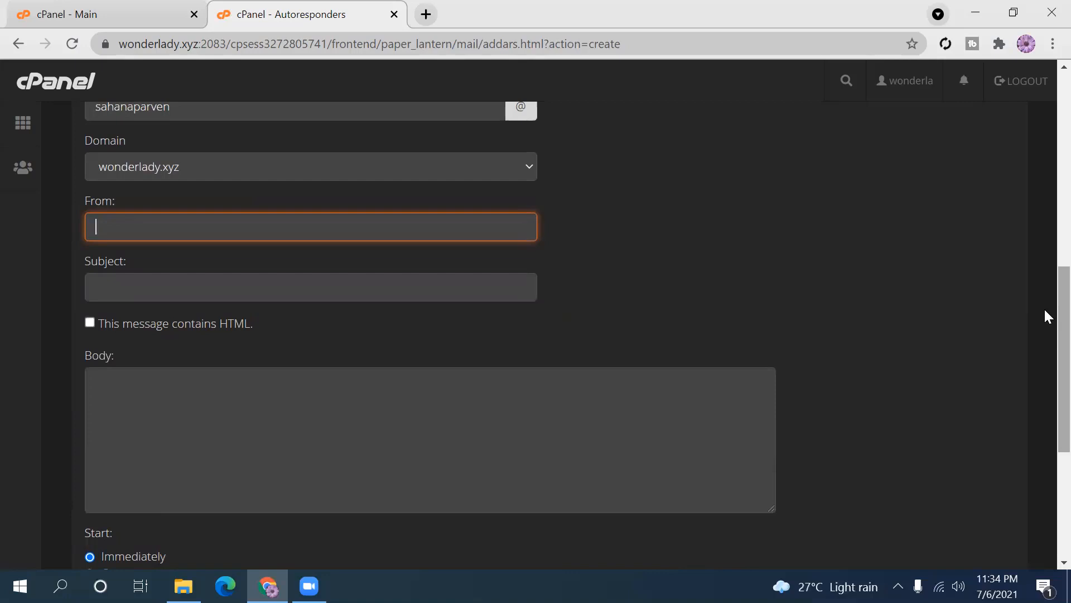
pyautogui.scroll(2, 1045, 316)
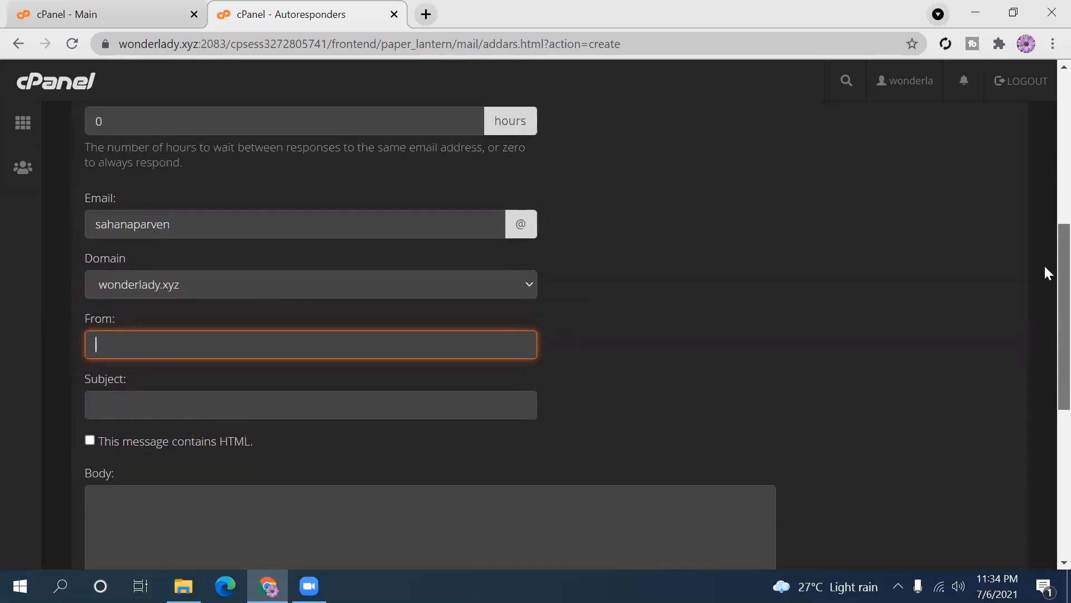
pyautogui.scroll(-1, 1045, 266)
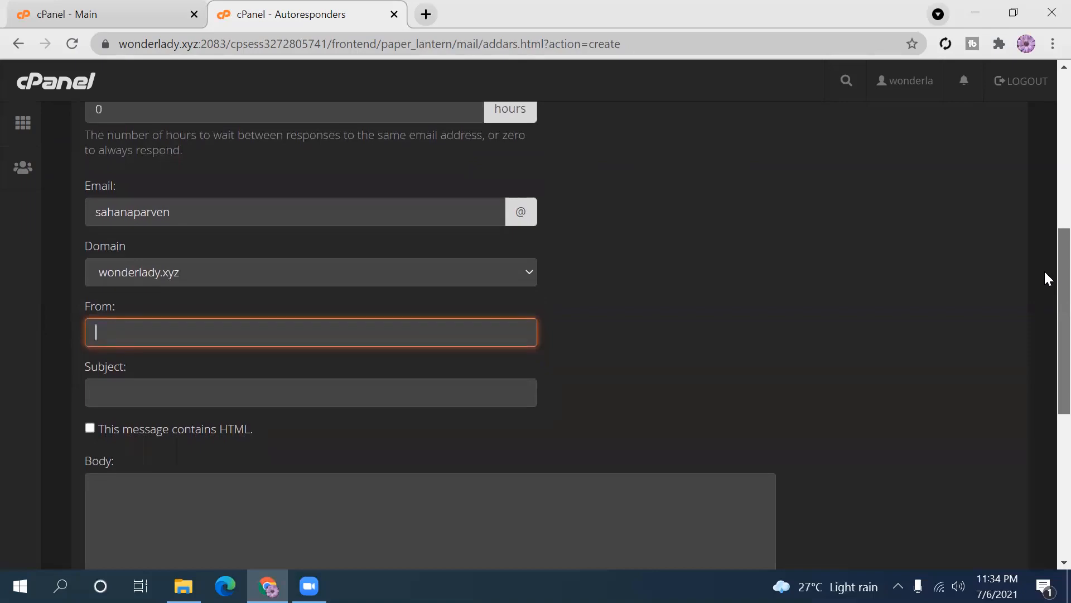
pyautogui.scroll(4, 1045, 279)
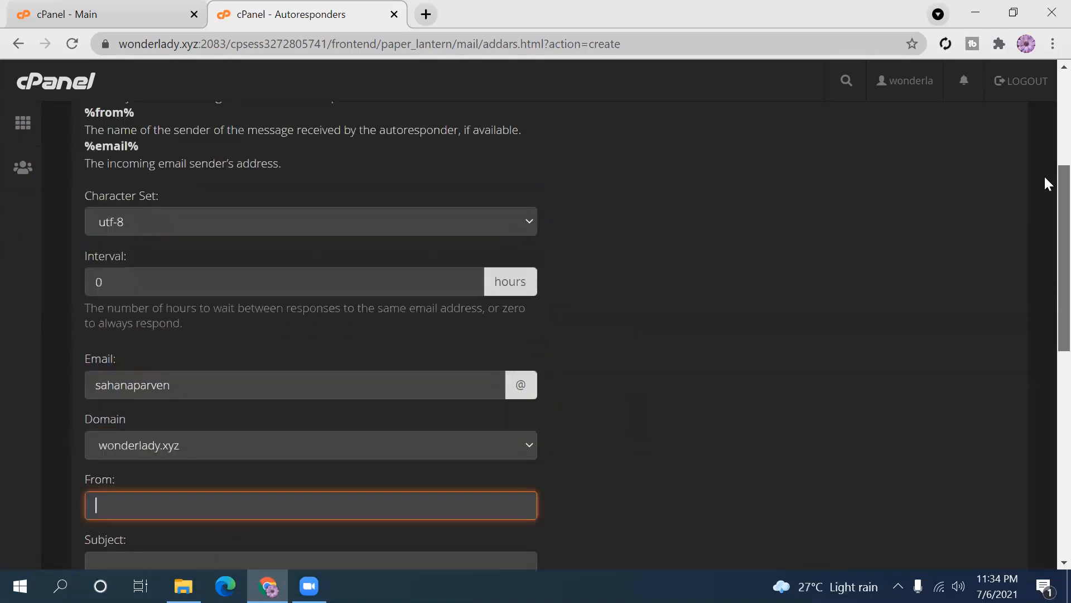
pyautogui.scroll(2, 1045, 161)
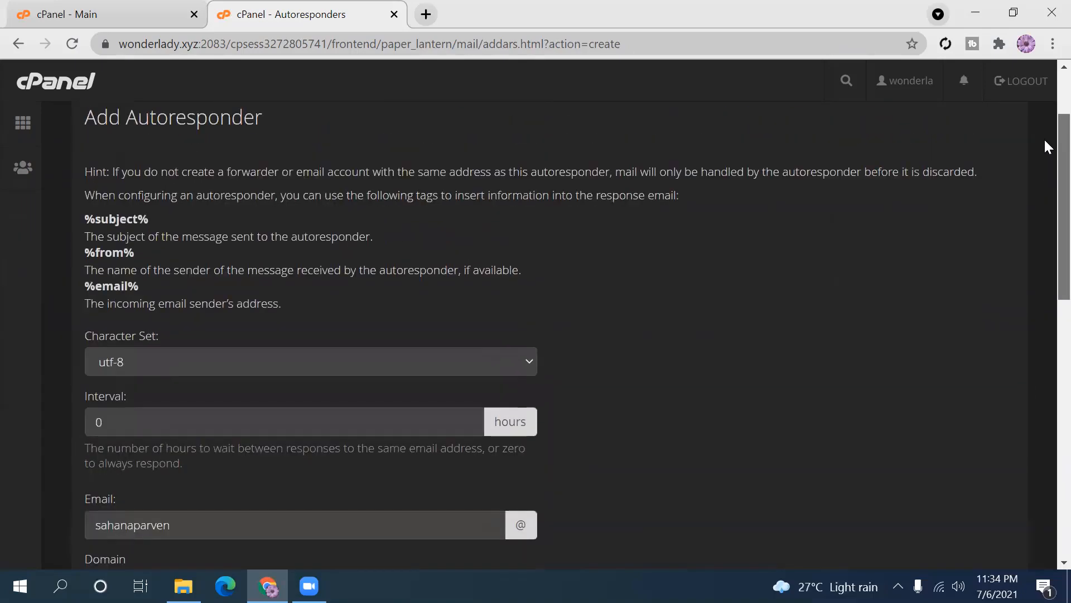
pyautogui.scroll(-1, 1045, 146)
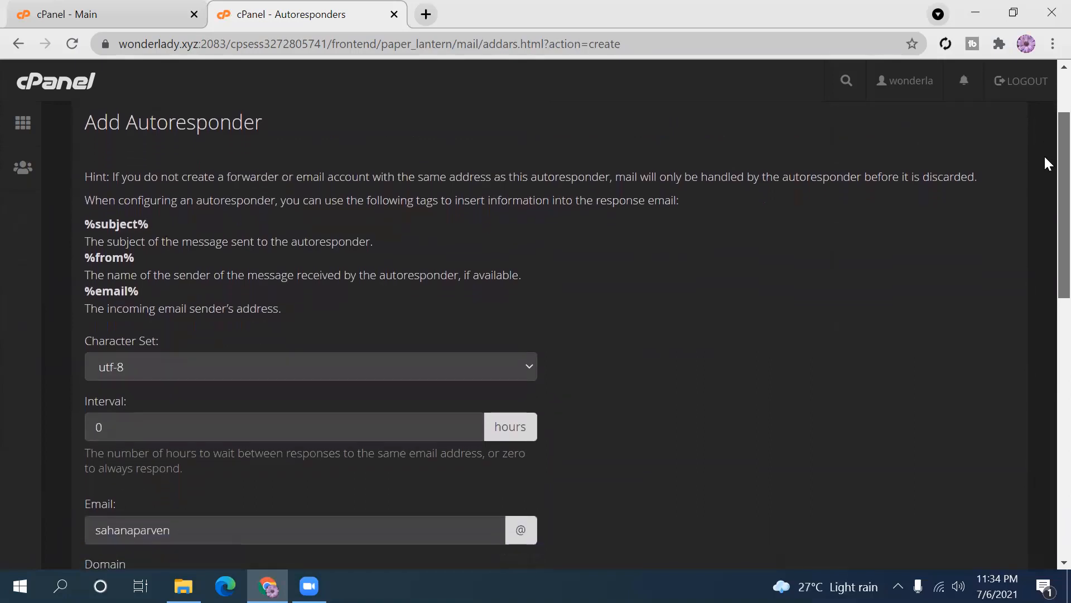
pyautogui.scroll(-1, 1043, 157)
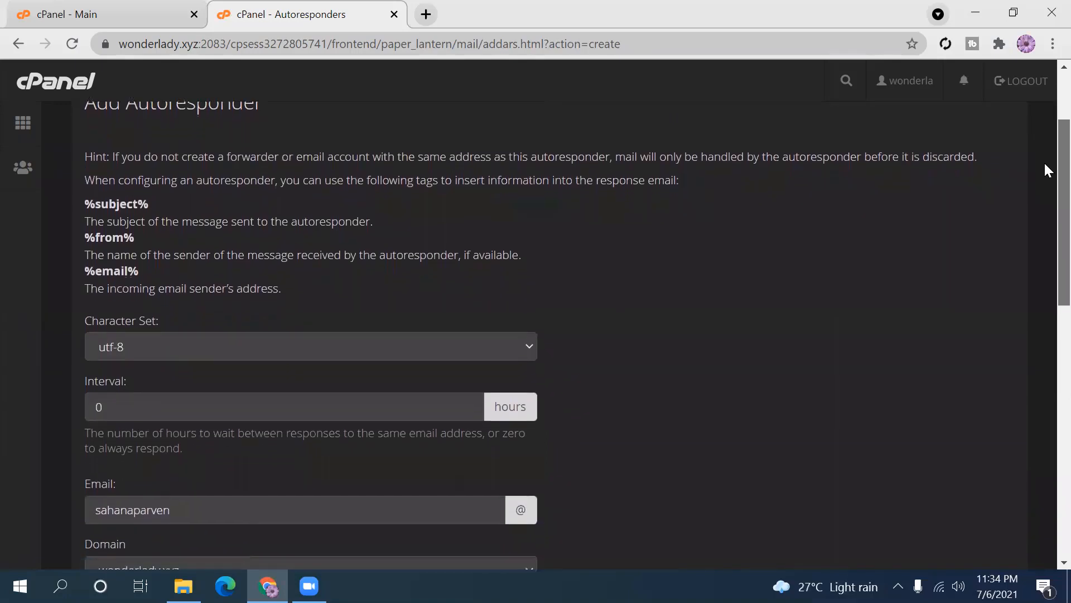
pyautogui.scroll(-1, 1045, 165)
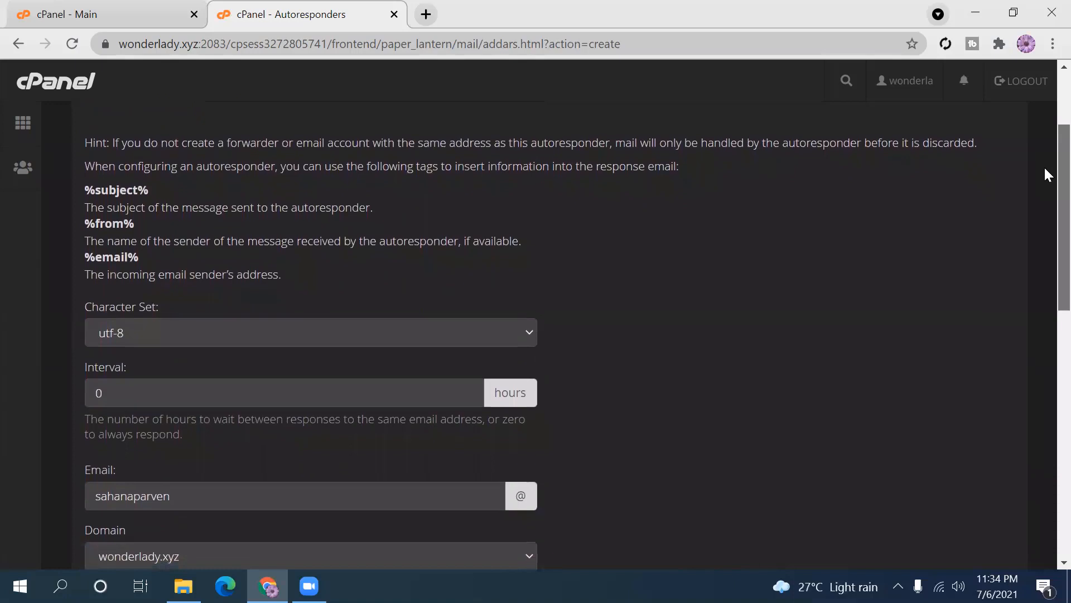
pyautogui.scroll(-1, 1045, 169)
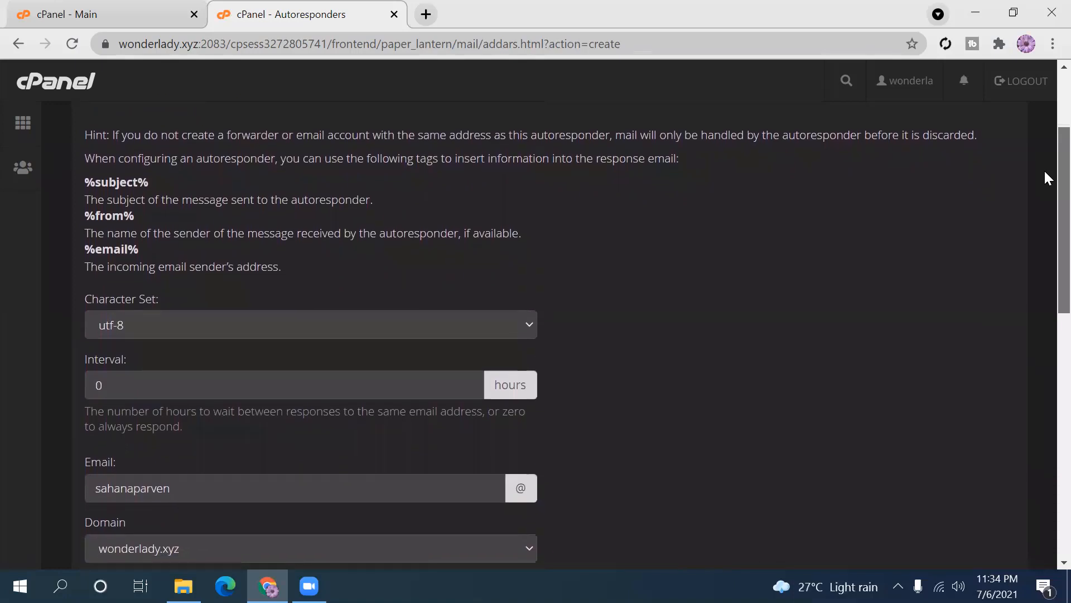
pyautogui.scroll(-1, 1045, 173)
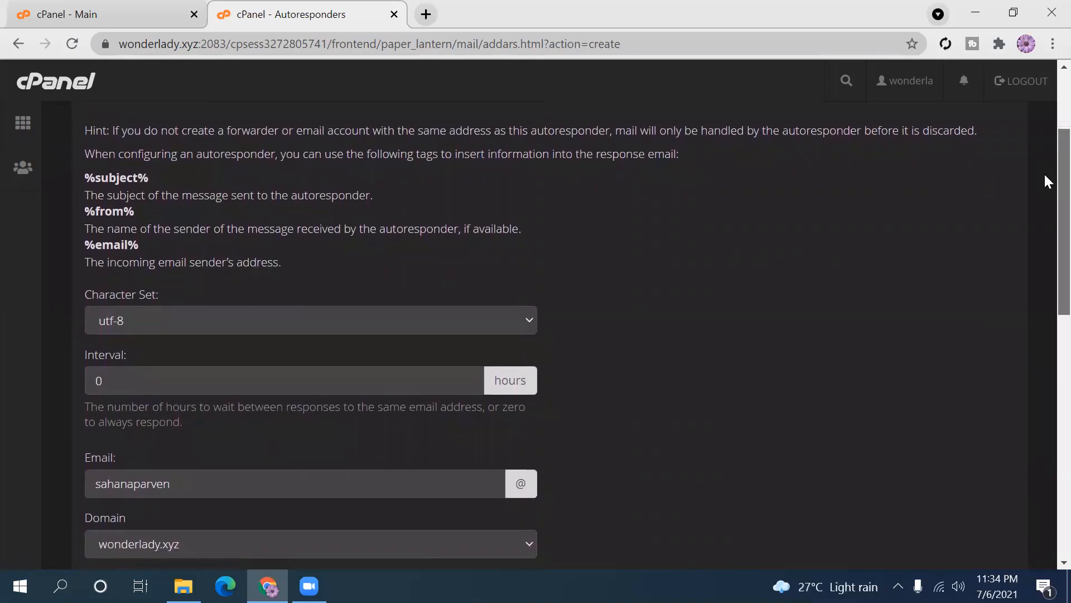
pyautogui.scroll(-1, 1045, 176)
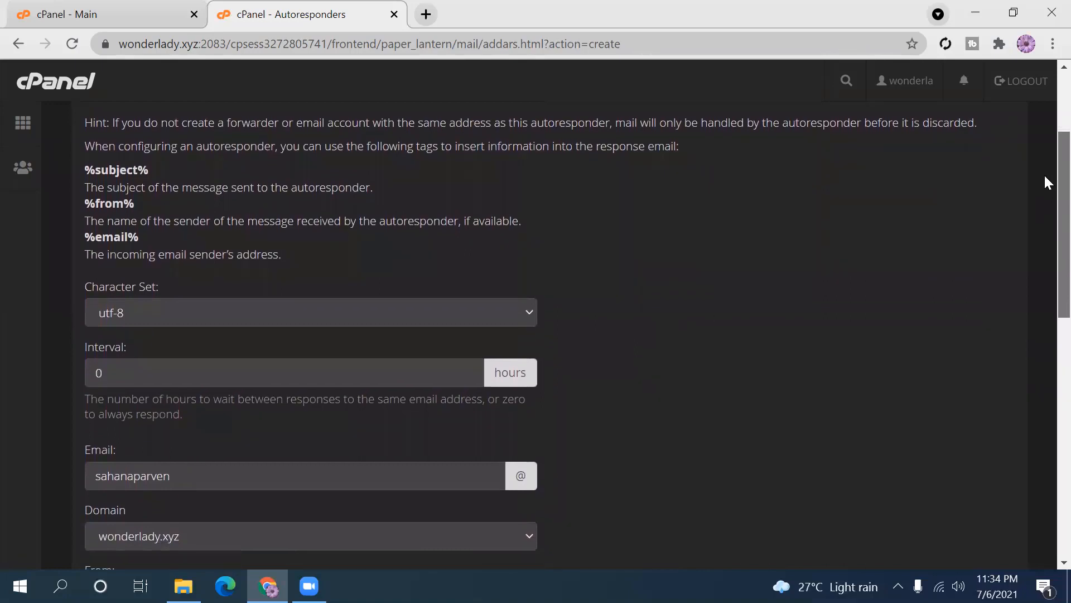
pyautogui.scroll(-2, 1045, 183)
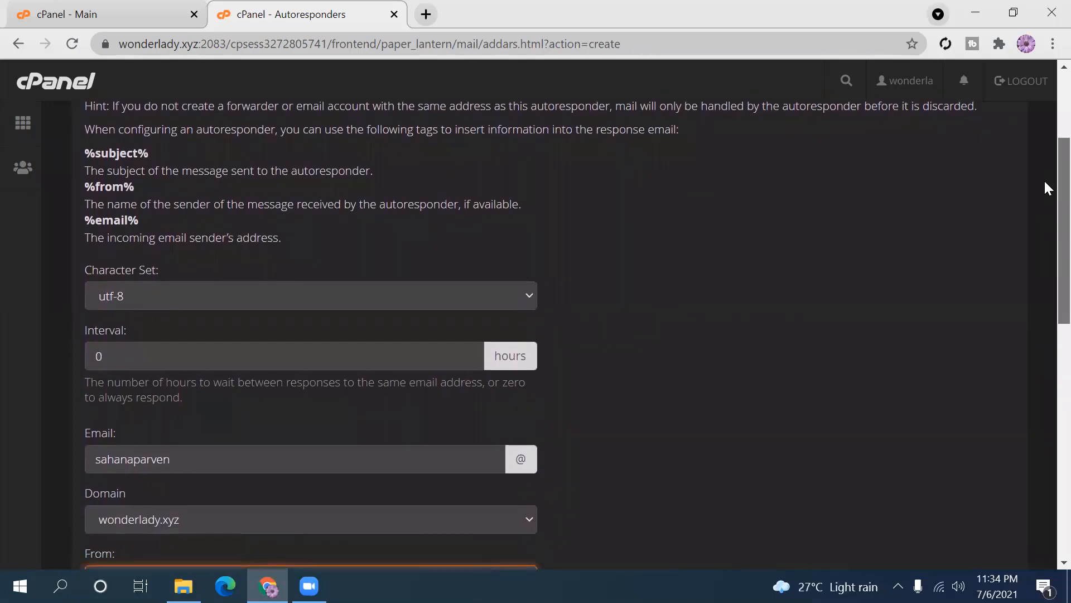
pyautogui.scroll(-1, 1046, 188)
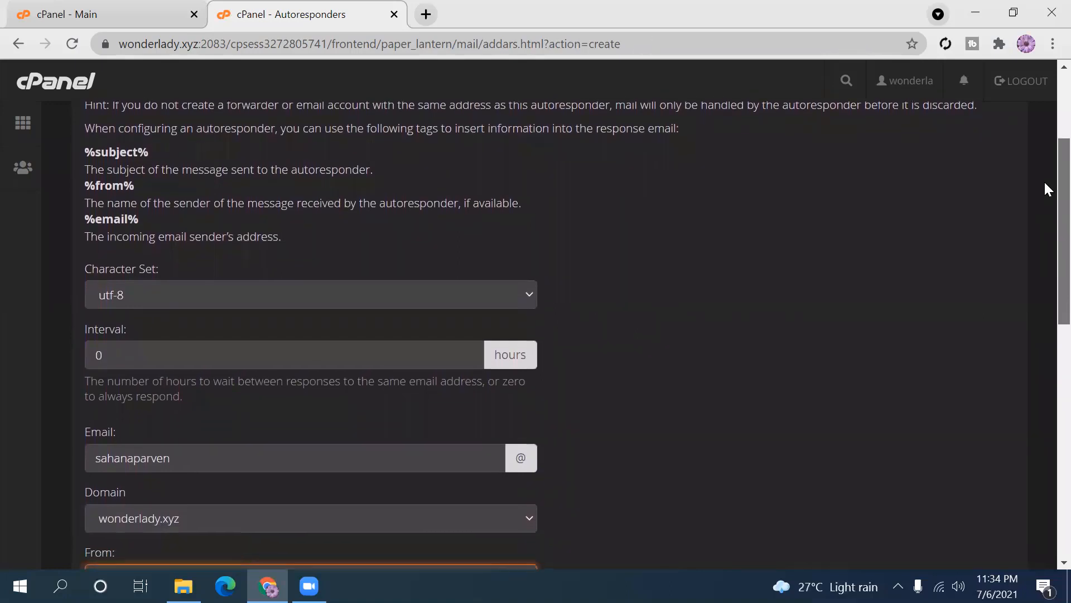
pyautogui.scroll(1, 1045, 189)
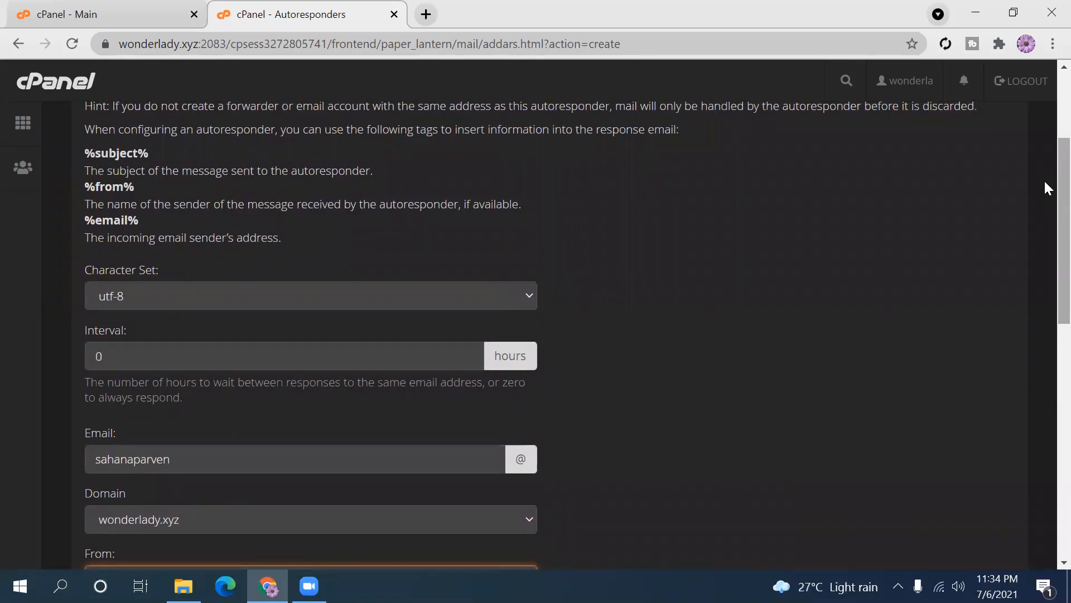
pyautogui.scroll(-3, 1044, 186)
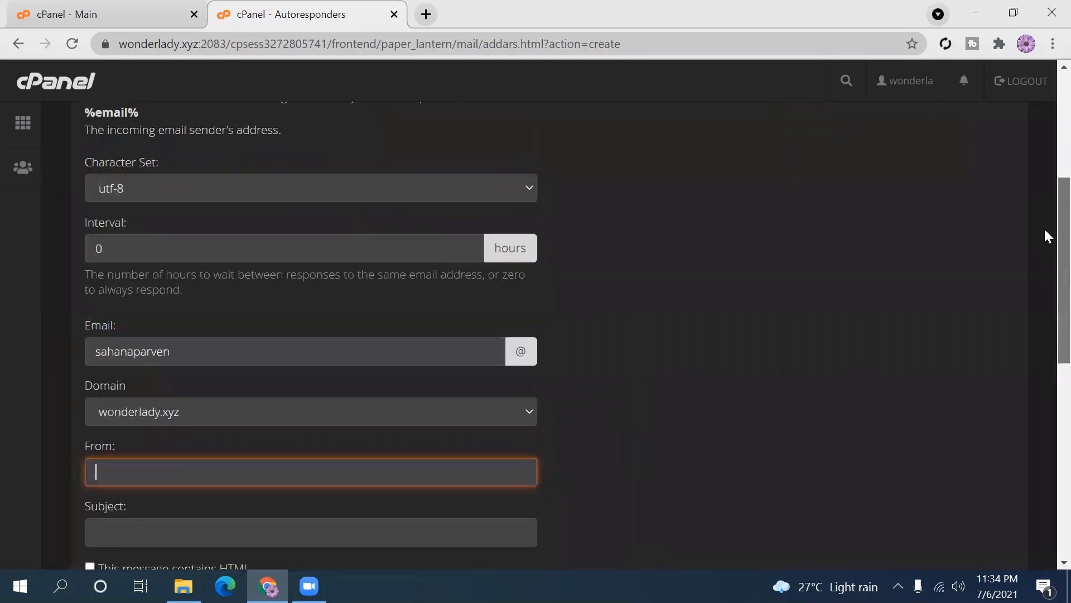
pyautogui.scroll(-2, 1045, 268)
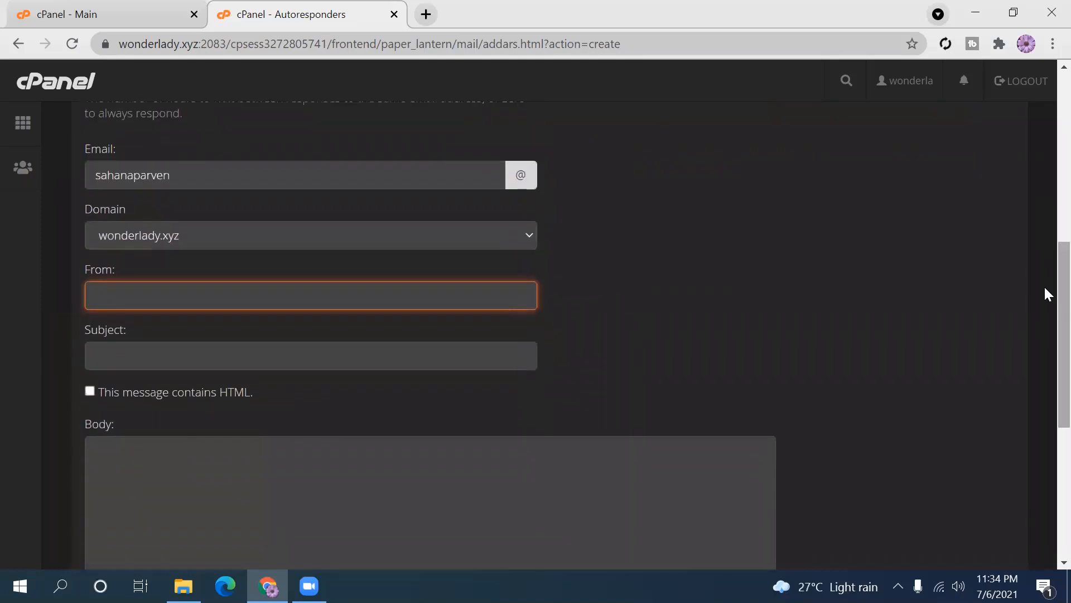
pyautogui.scroll(-1, 1044, 301)
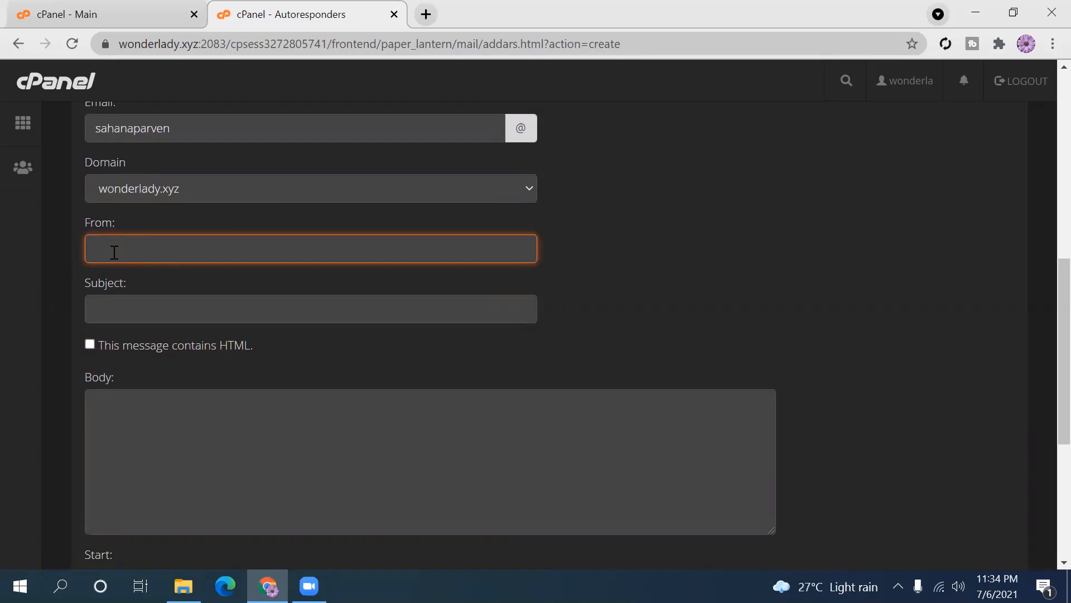
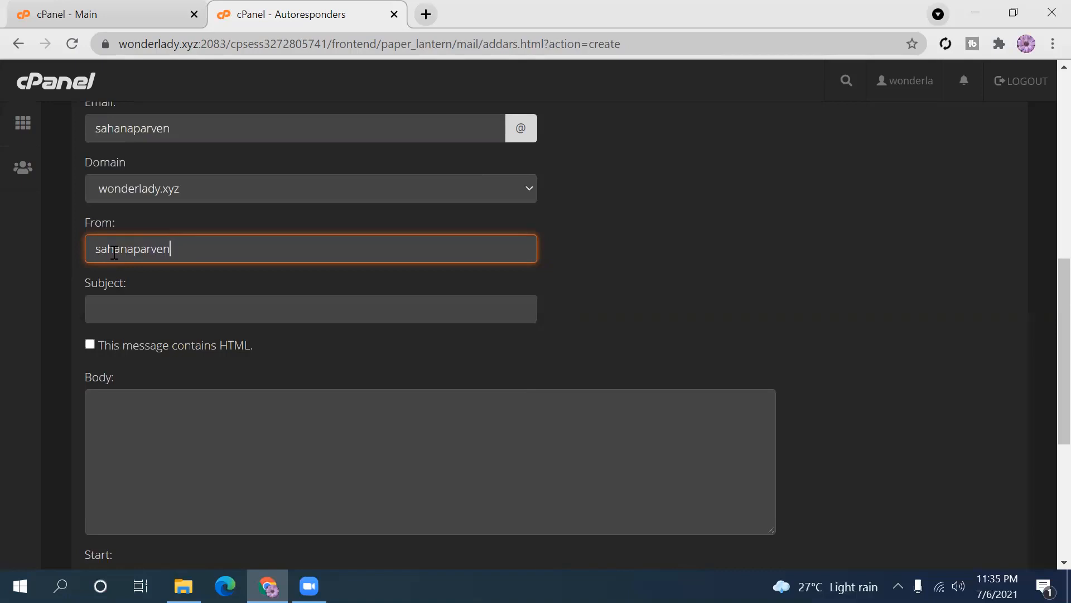
# - Enter the sender's yahoo.com email address in the From field
pyautogui.click(134, 248)
pyautogui.write('@yahoo.')
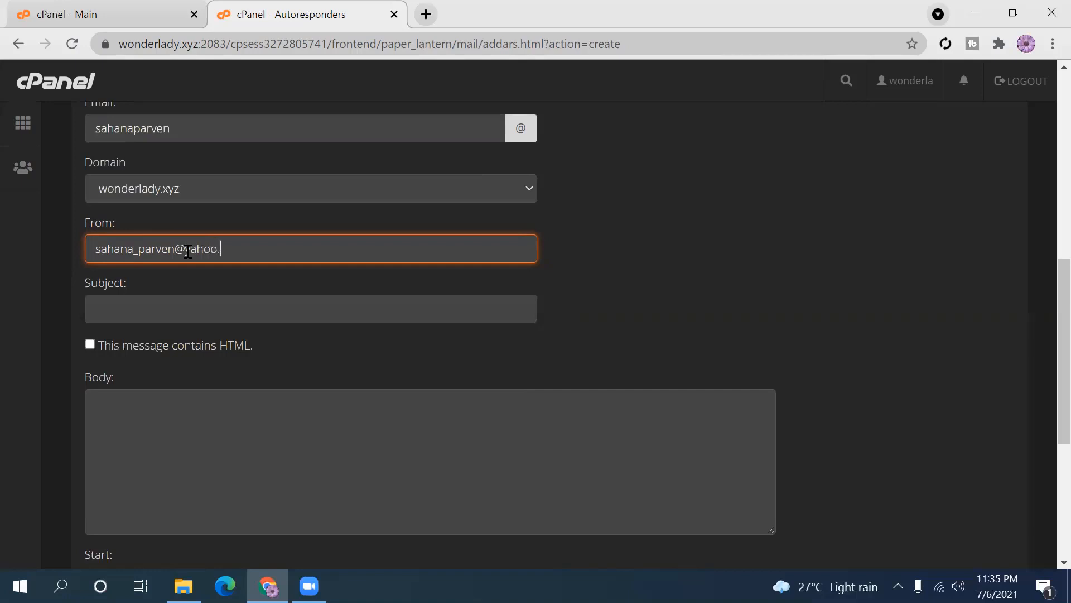
pyautogui.write('com')
# - Set the autoresponder Subject to 'Welcome'
pyautogui.click(230, 312)
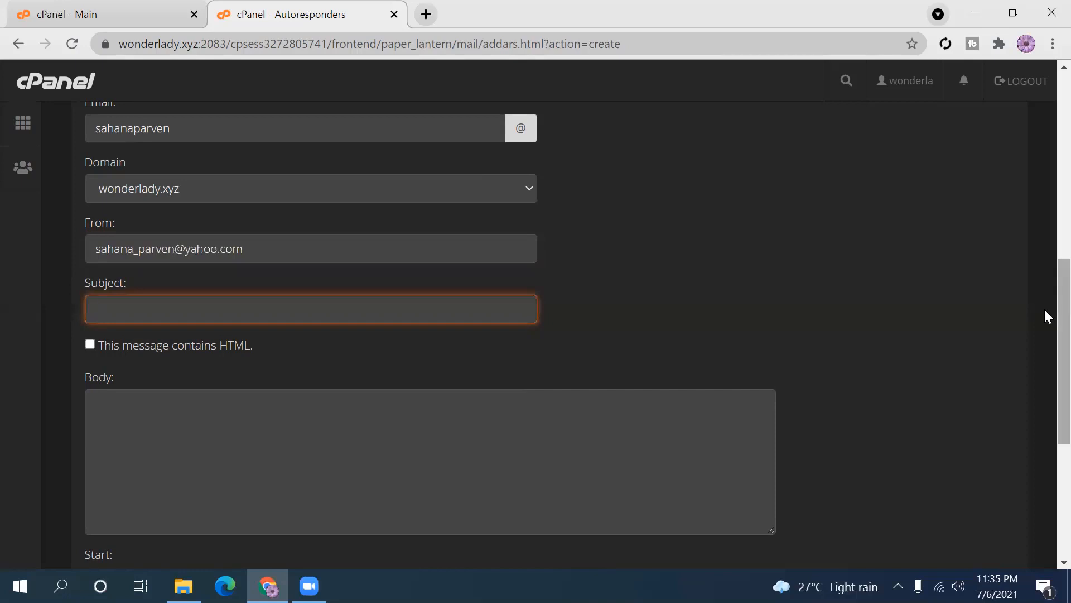
pyautogui.scroll(-1, 1044, 309)
pyautogui.scroll(1, 1044, 313)
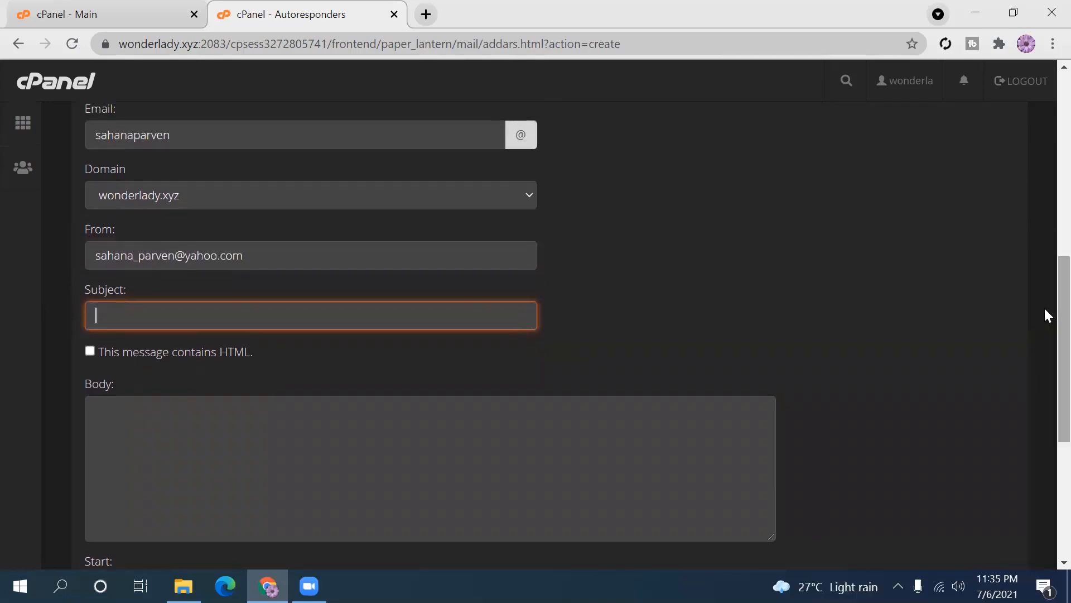
pyautogui.write('Welcome')
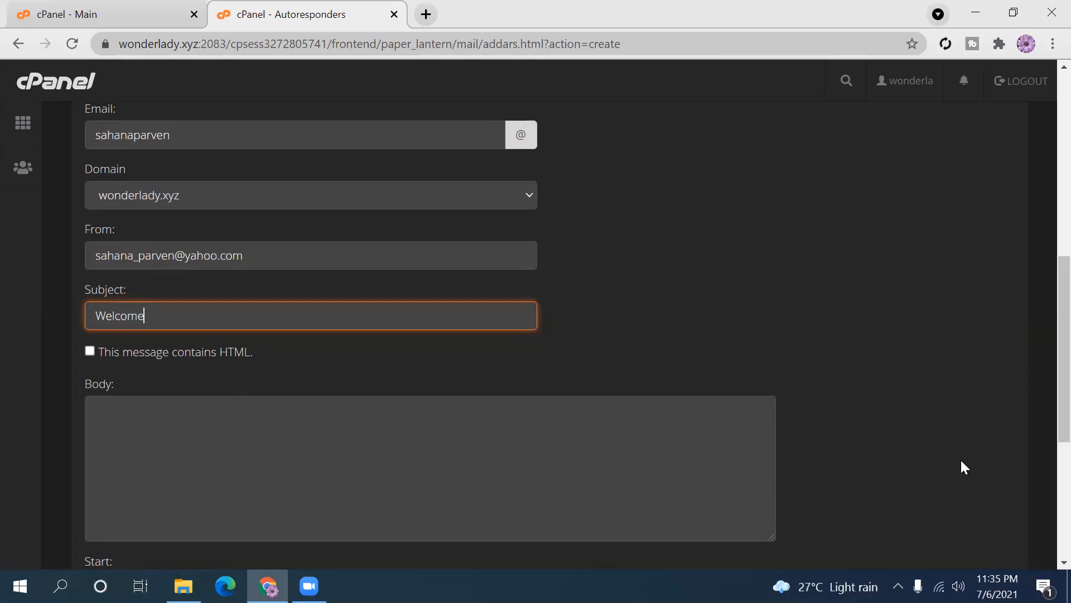
pyautogui.scroll(-2, 1044, 390)
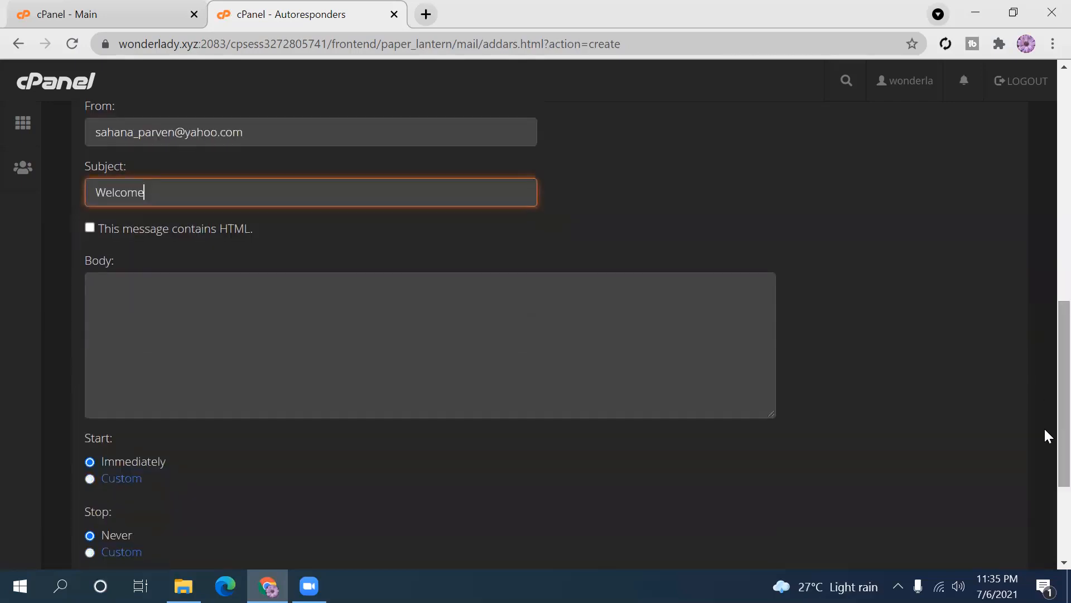
# - Write 'Hello,' and 'Thanks for visiting my website.' in the Body, fixing the typos
pyautogui.click(121, 294)
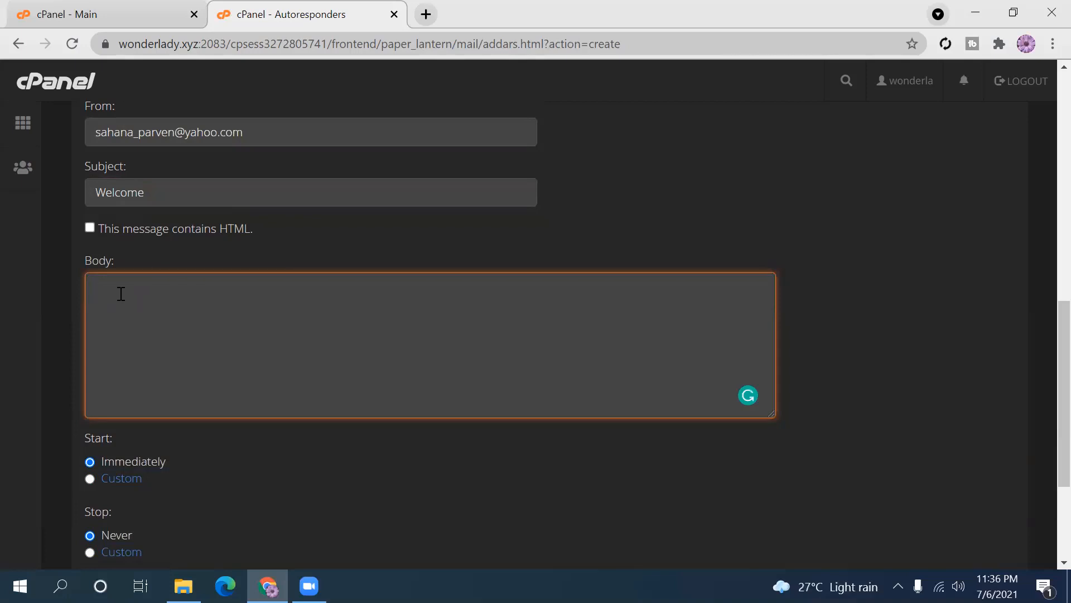
pyautogui.write('He')
pyautogui.press('BackSpace')
pyautogui.press('BackSpace')
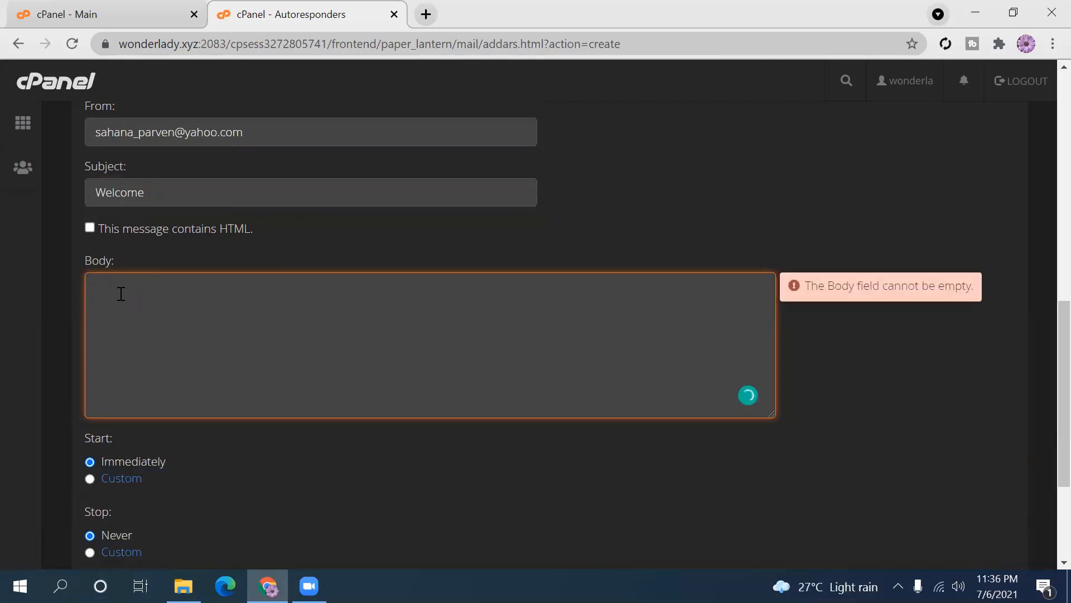
pyautogui.write('Hw')
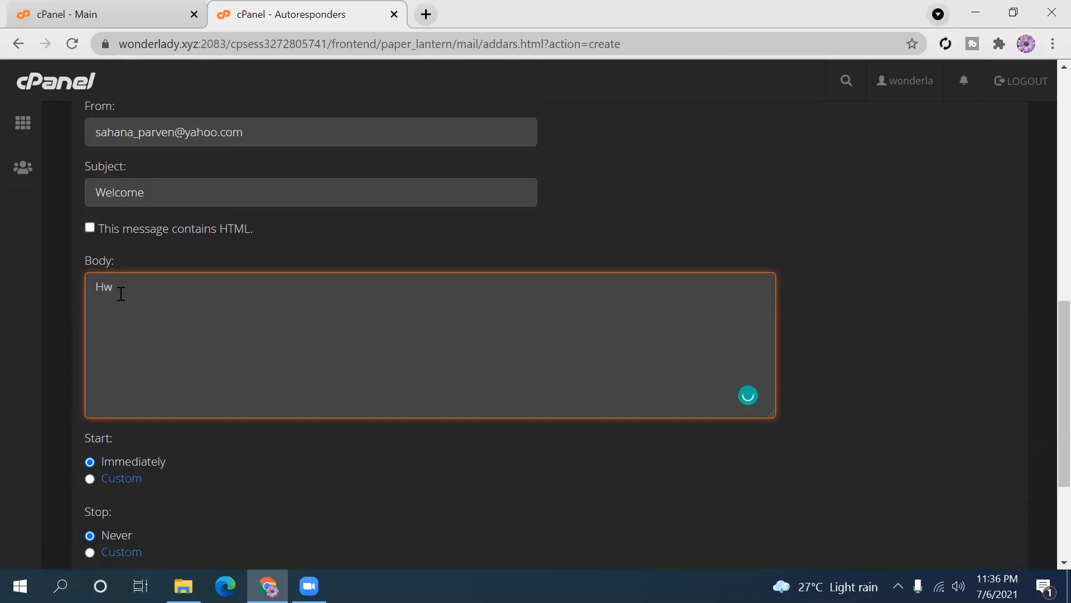
pyautogui.press('BackSpace')
pyautogui.write('ello,')
pyautogui.press('Return')
pyautogui.write('Thanks for vid')
pyautogui.press('BackSpace')
pyautogui.write('sit my website')
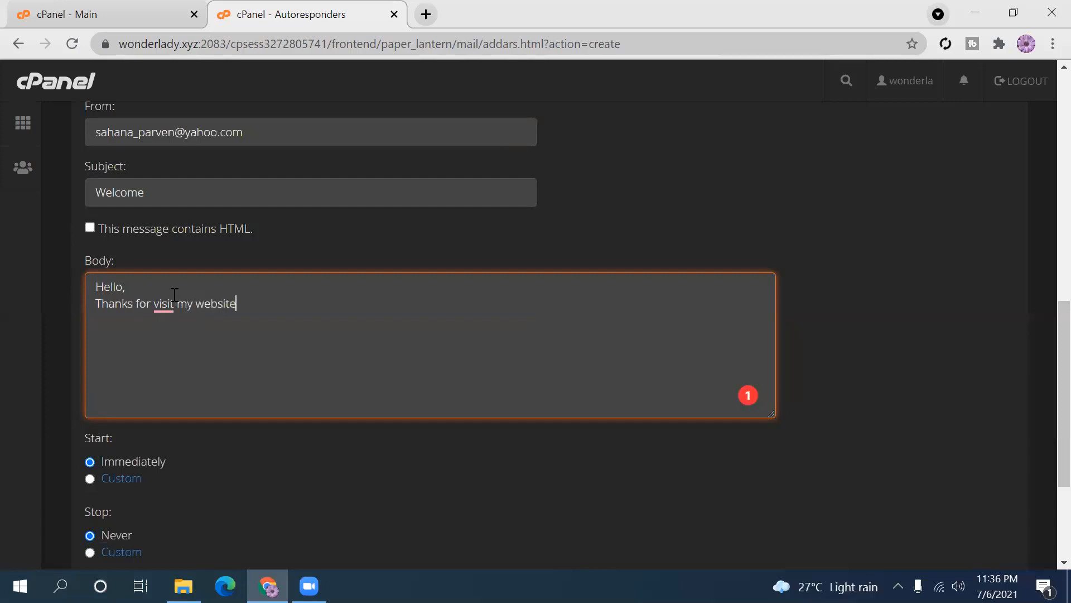
pyautogui.write('.')
pyautogui.moveTo(174, 295)
pyautogui.click(180, 347)
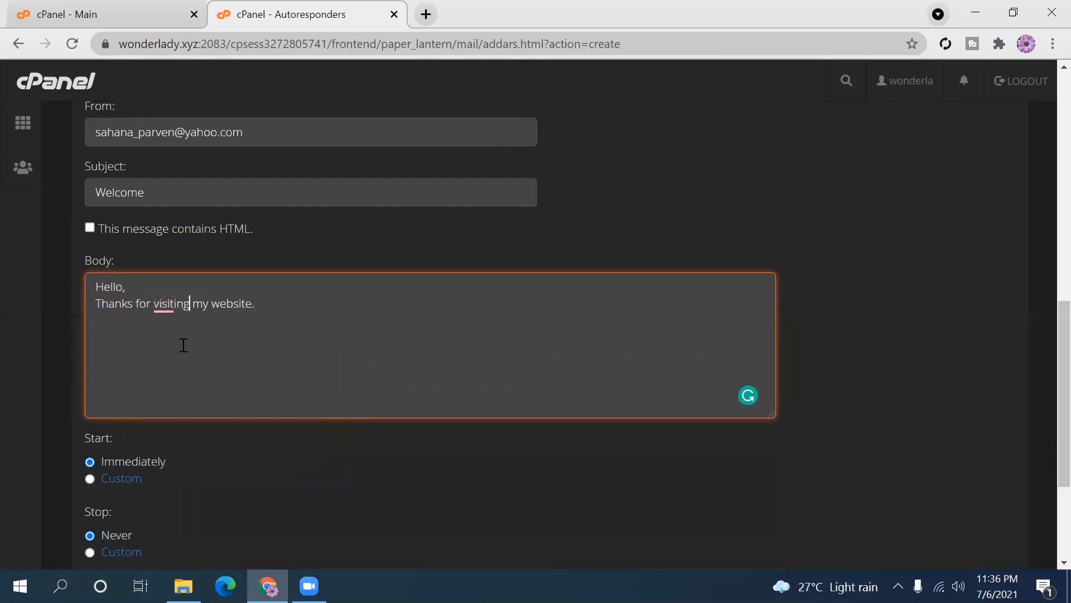
pyautogui.click(272, 306)
# - Add the e-commerce purchase sentence, correcting 'form' to 'from', and a 'Best Regards,' sign-off with the sender's name
pyautogui.write('Please')
pyautogui.write('you can purchase ma')
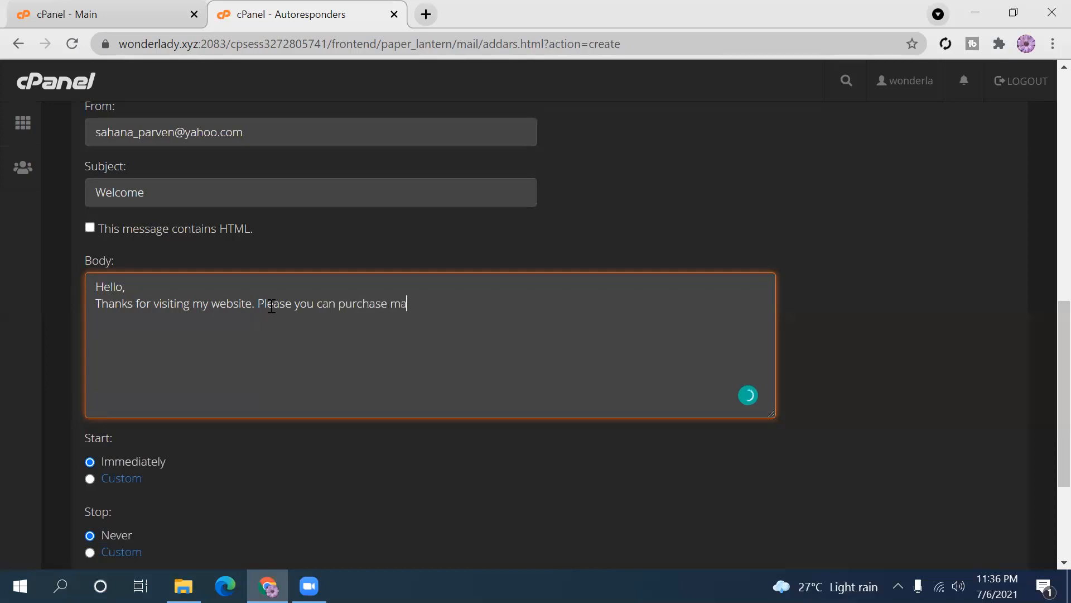
pyautogui.write('ny things form my ')
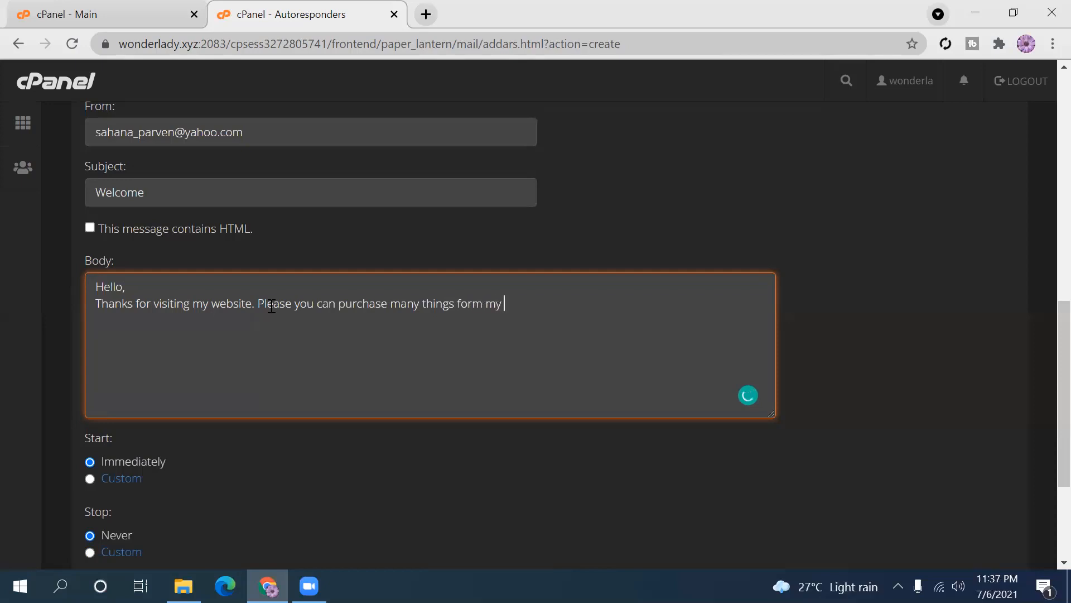
pyautogui.write('e-commerce')
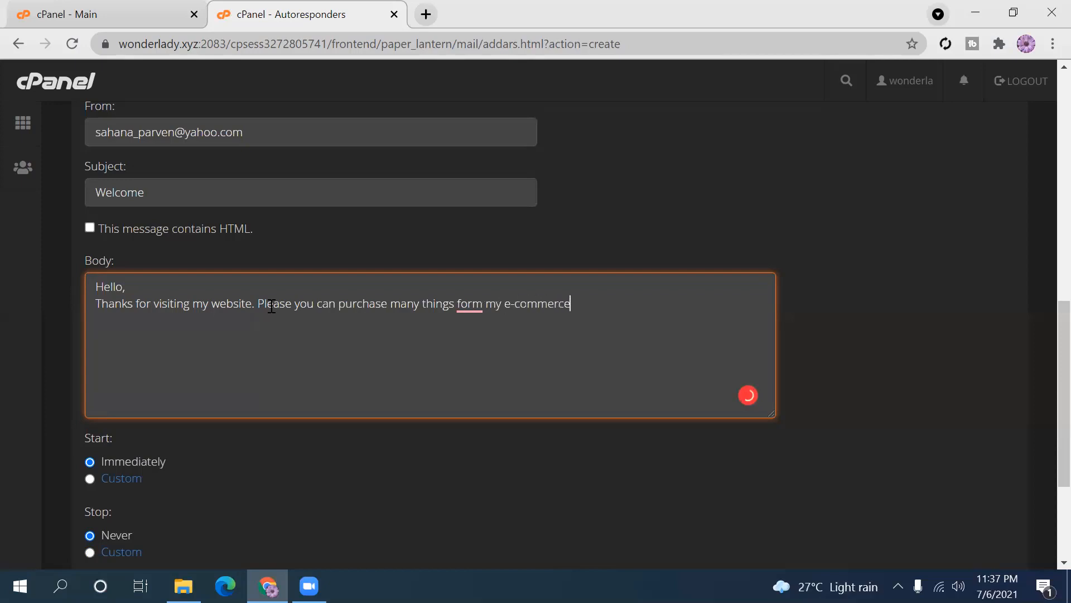
pyautogui.write(' site.')
pyautogui.moveTo(466, 306)
pyautogui.click(472, 349)
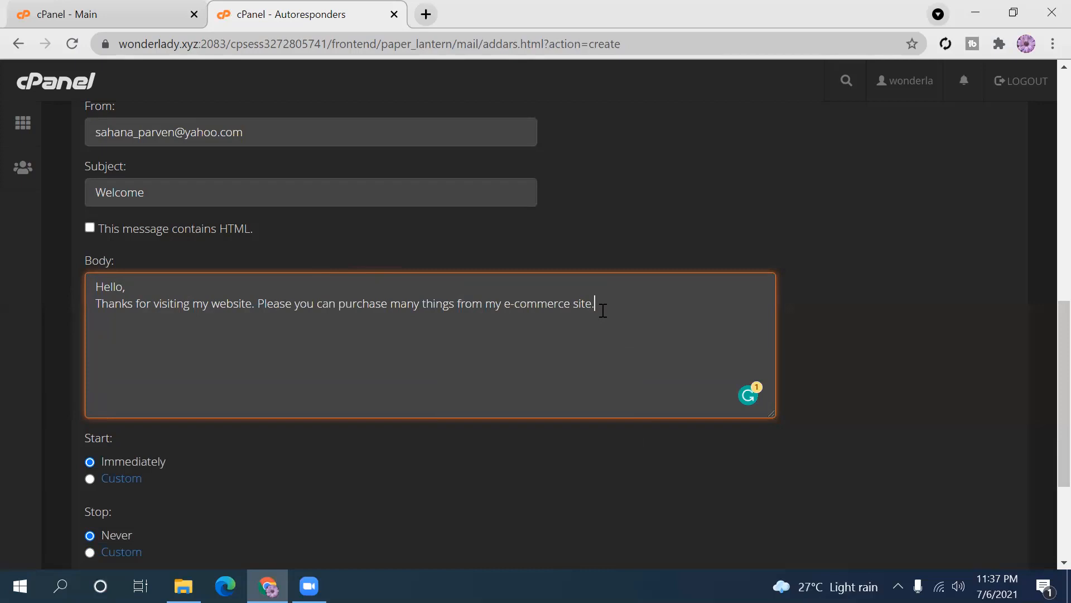
pyautogui.press('Return')
pyautogui.press('Return')
pyautogui.write('Best Regards,')
pyautogui.press('Return')
pyautogui.write('Sahaan')
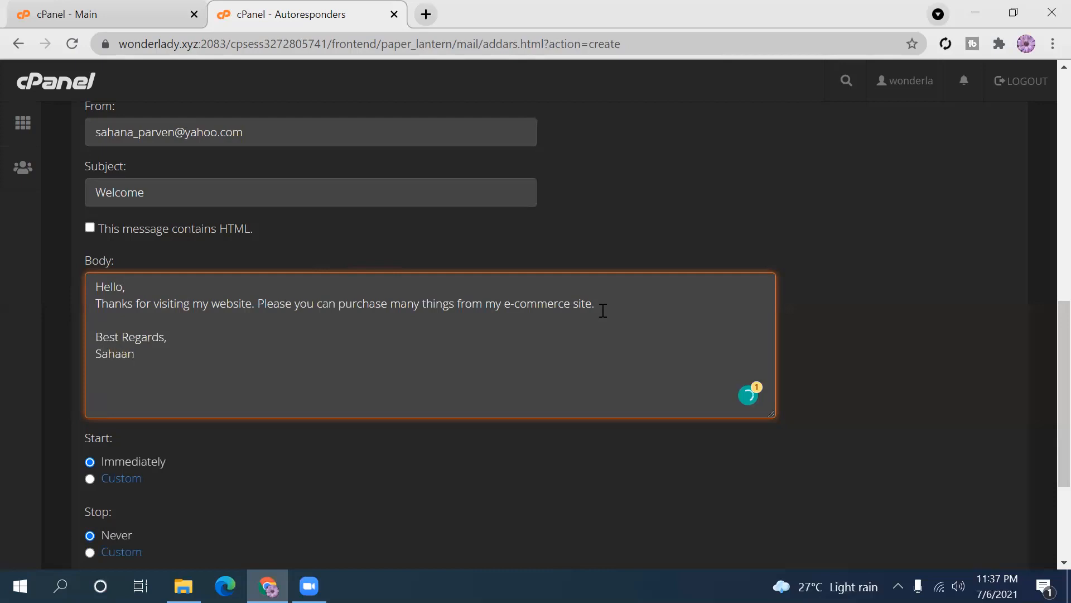
pyautogui.press('BackSpace')
pyautogui.press('BackSpace')
pyautogui.write('na')
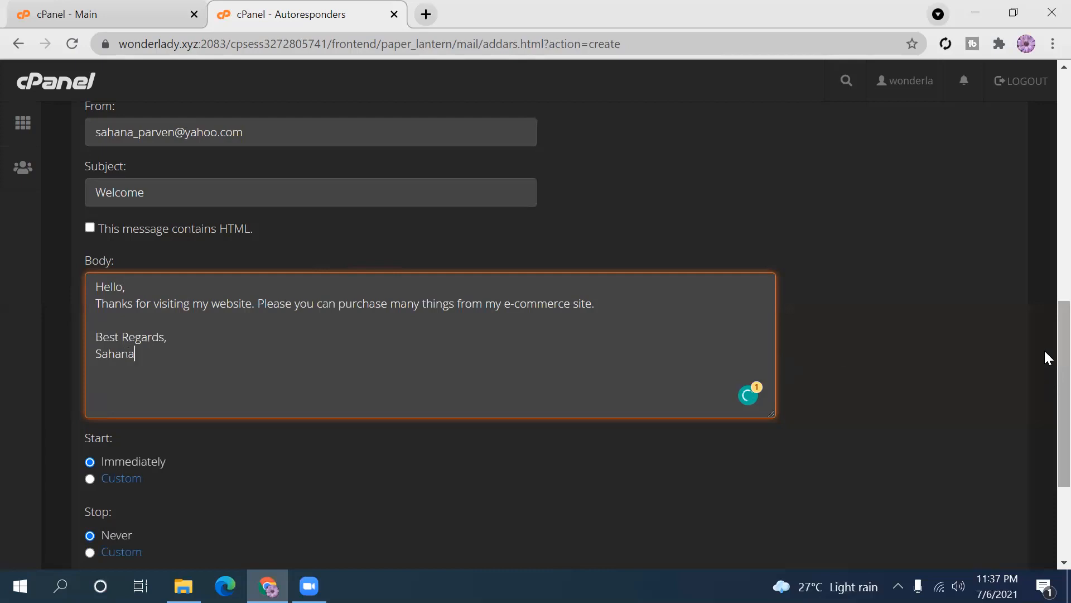
# - Create the autoresponder and return to the Autoresponders overview
pyautogui.scroll(-2, 1044, 352)
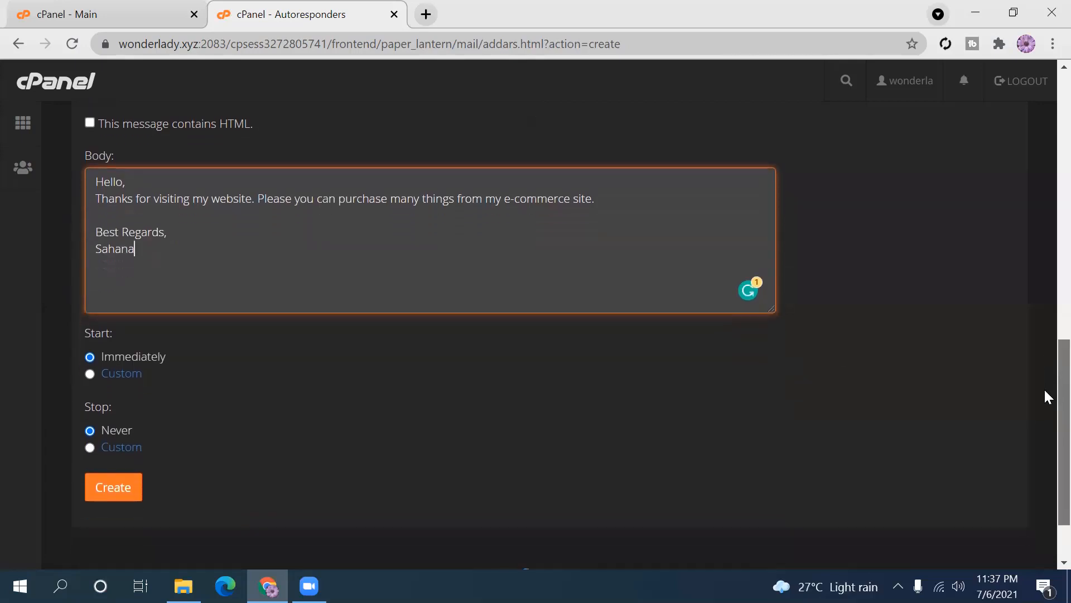
pyautogui.scroll(-1, 1046, 394)
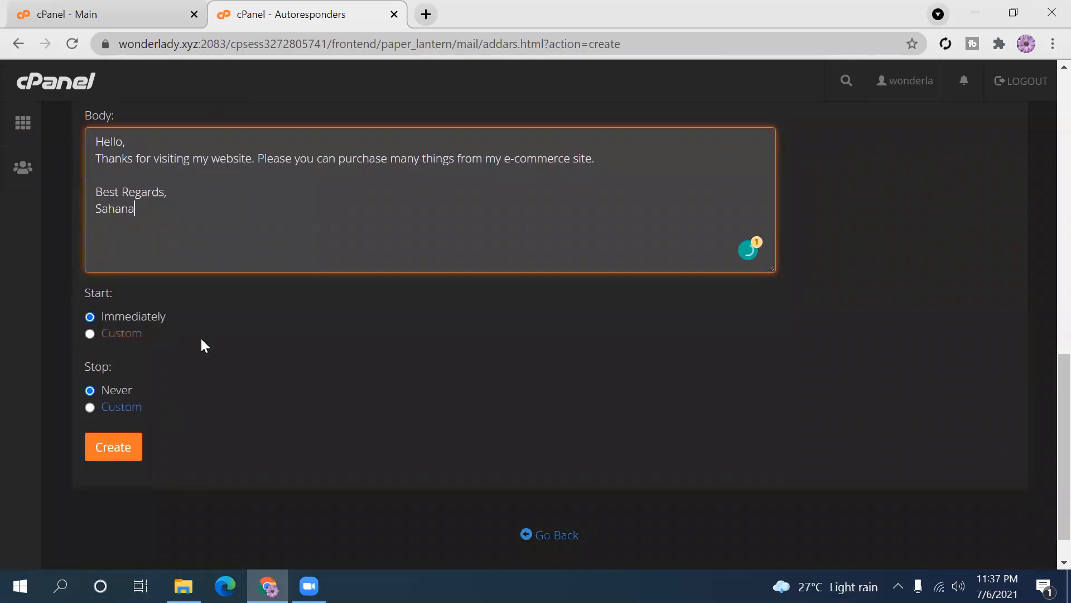
pyautogui.click(114, 452)
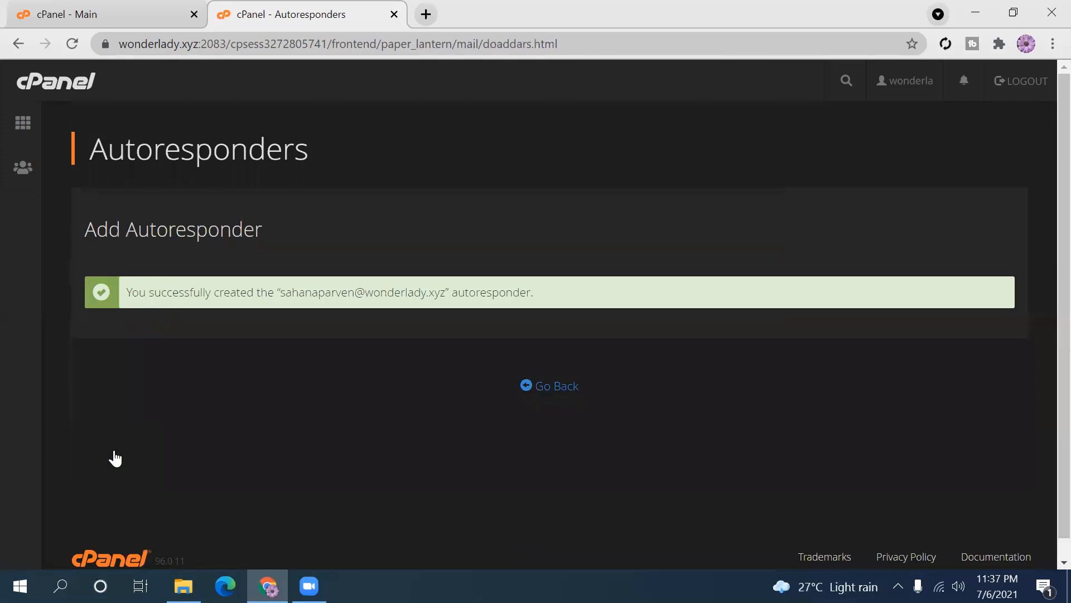
pyautogui.scroll(-1, 1046, 264)
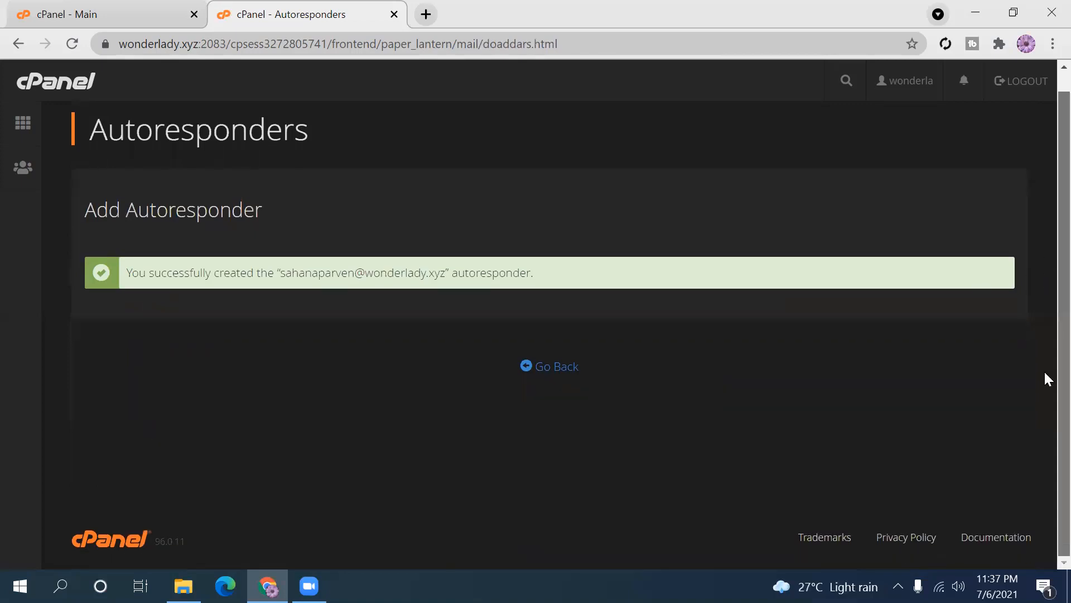
pyautogui.scroll(1, 1045, 247)
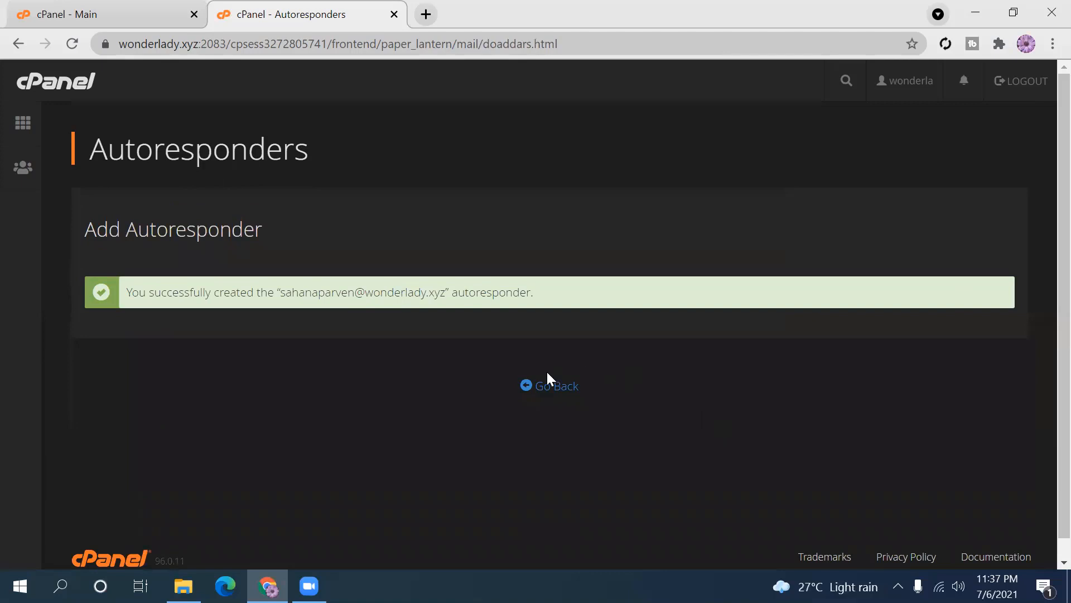
pyautogui.click(544, 390)
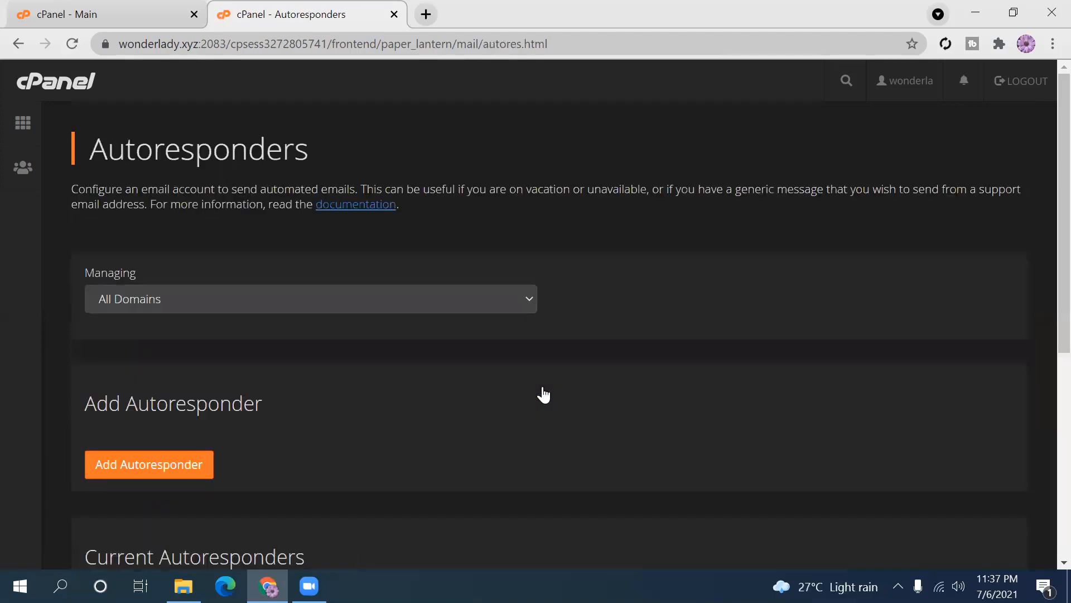
# - Check that Current Autoresponders lists the new mailbox's autoresponder with subject 'Welcome'
pyautogui.scroll(-5, 1045, 312)
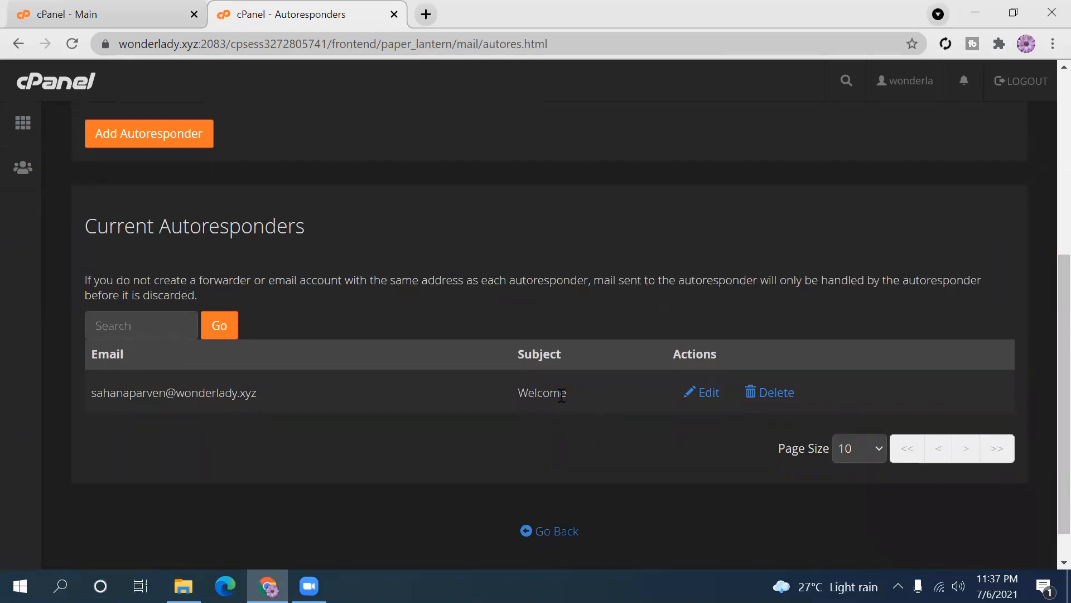
pyautogui.moveTo(518, 391); pyautogui.dragTo(564, 391)
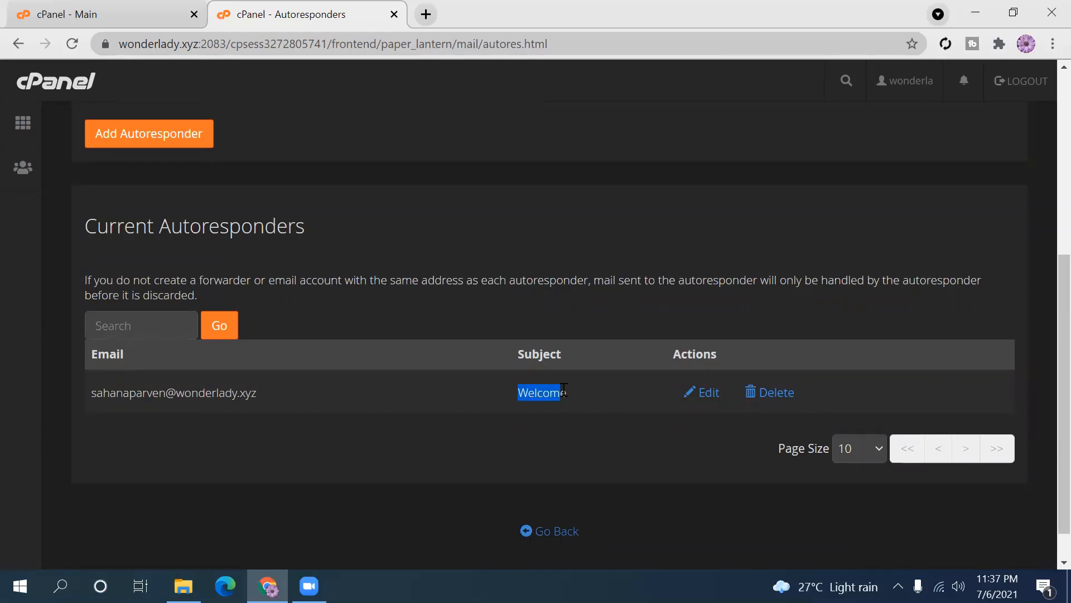
pyautogui.click(573, 389)
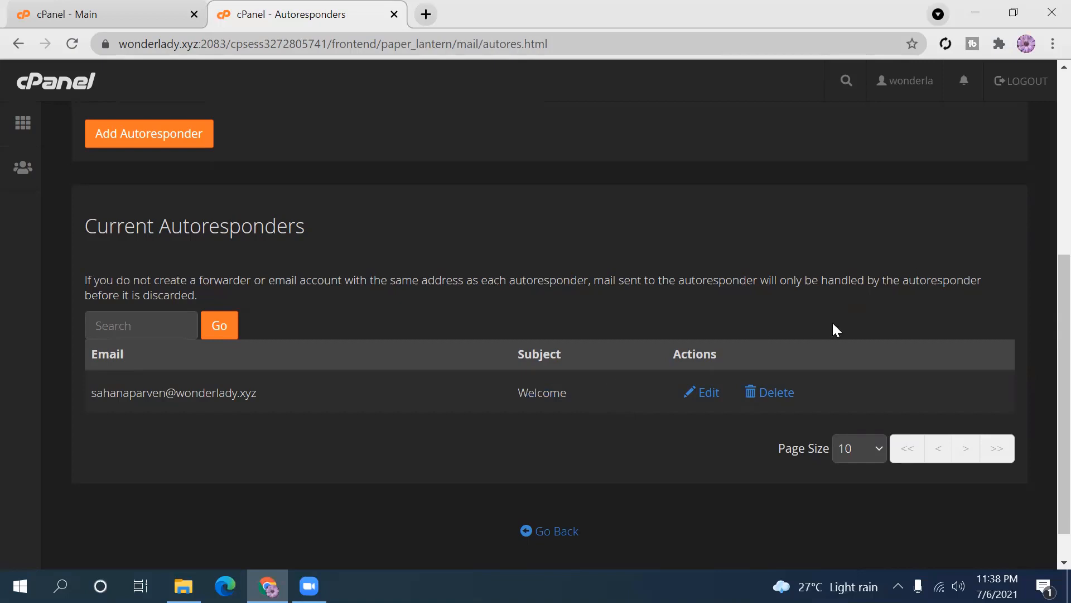
pyautogui.moveTo(1062, 351); pyautogui.dragTo(1062, 185)
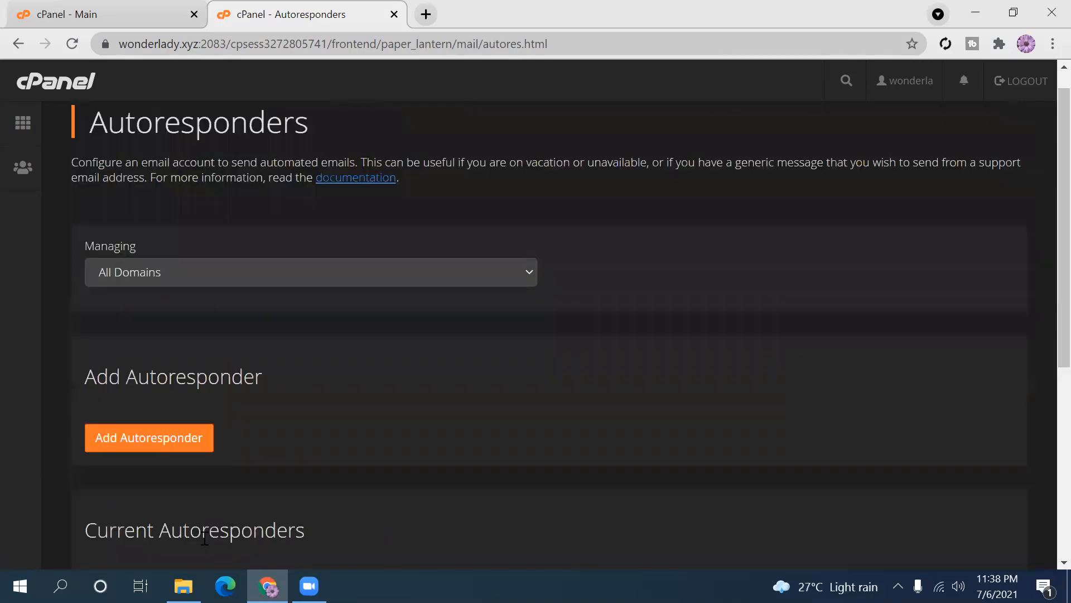
pyautogui.click(119, 441)
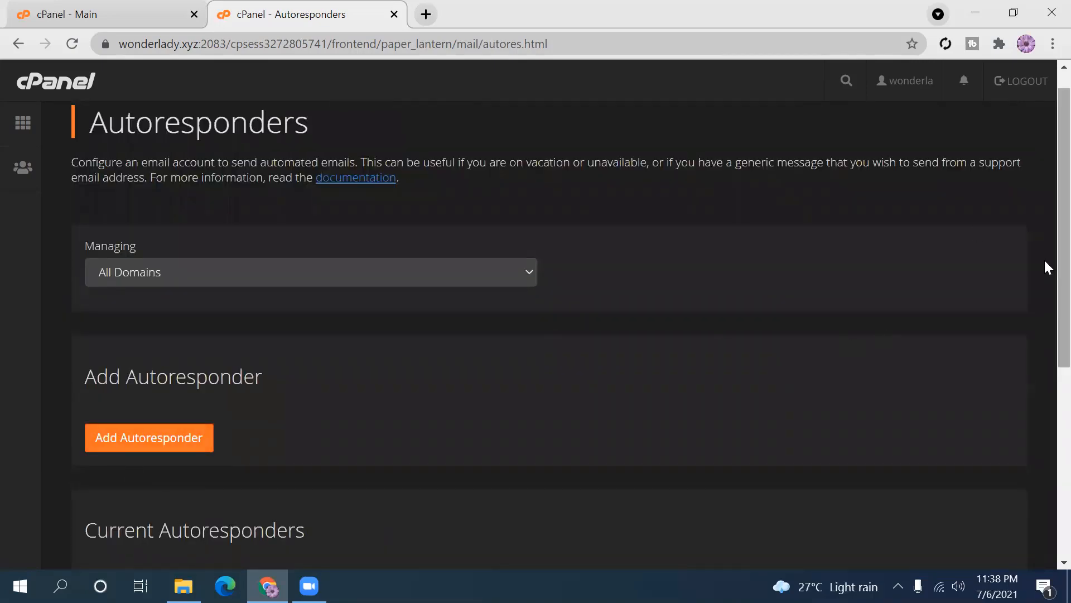
pyautogui.scroll(-6, 1048, 273)
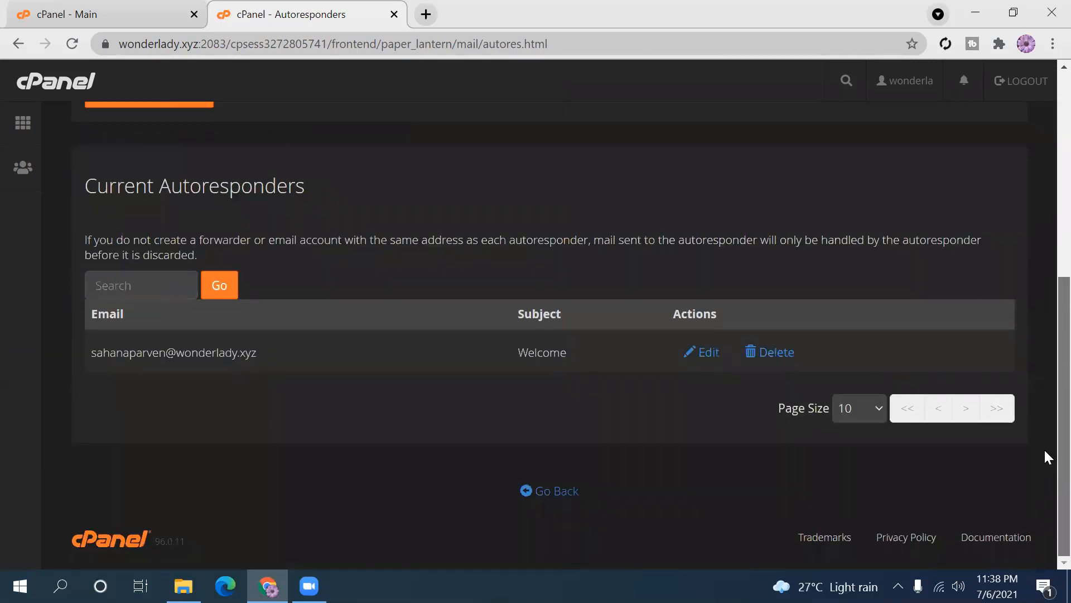
pyautogui.scroll(5, 1043, 447)
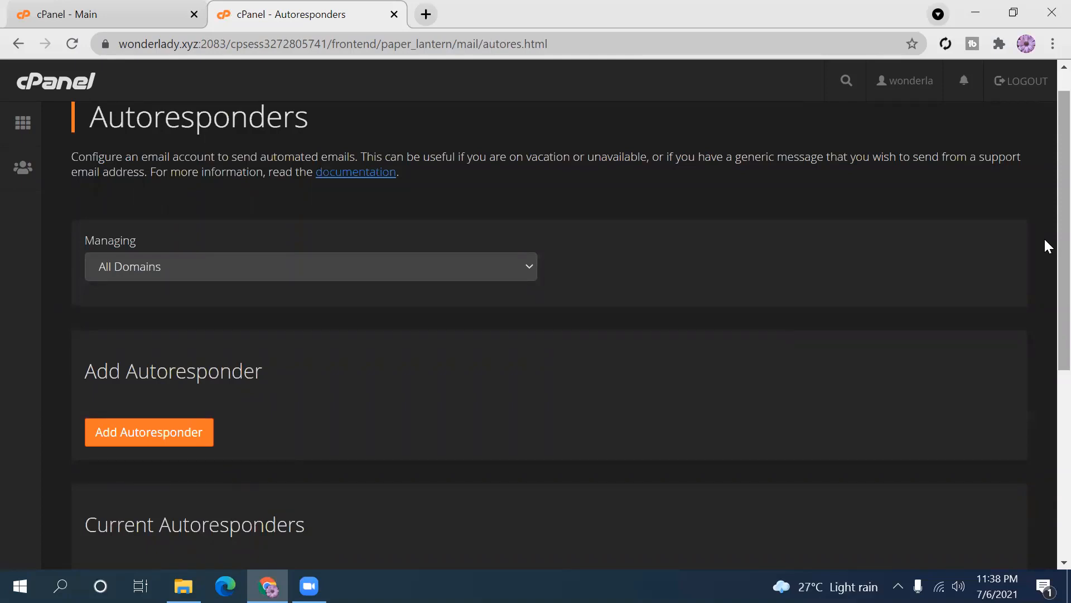
pyautogui.scroll(1, 1044, 228)
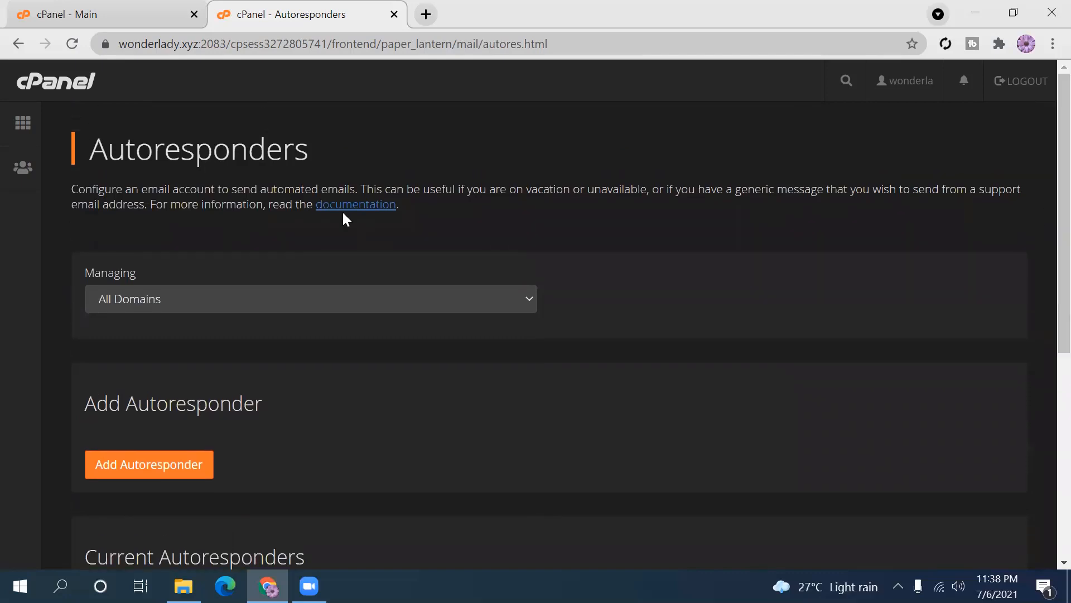
pyautogui.click(33, 133)
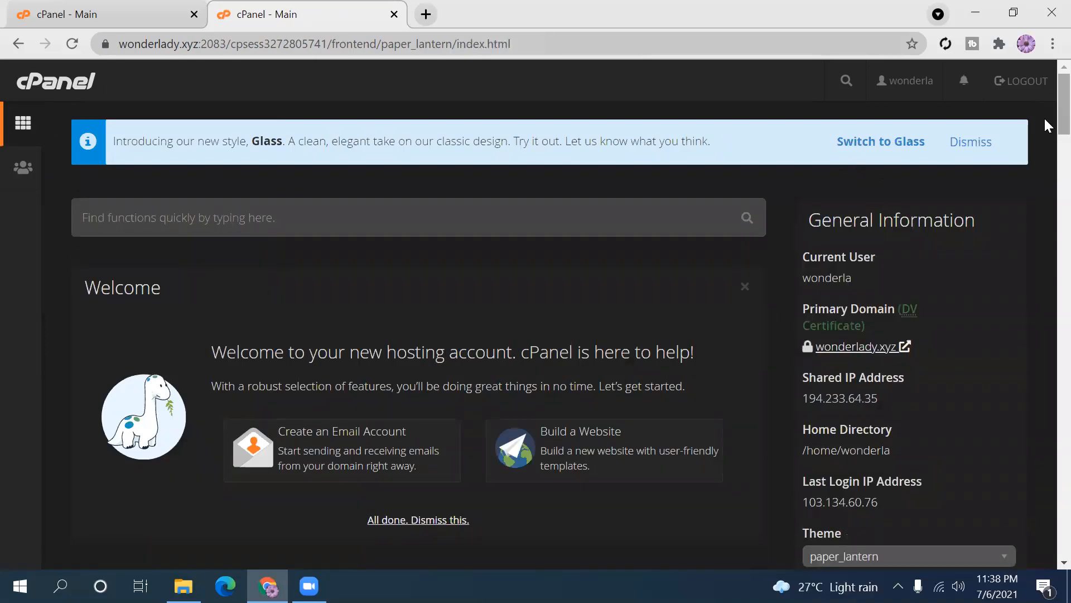
pyautogui.scroll(-10, 1046, 134)
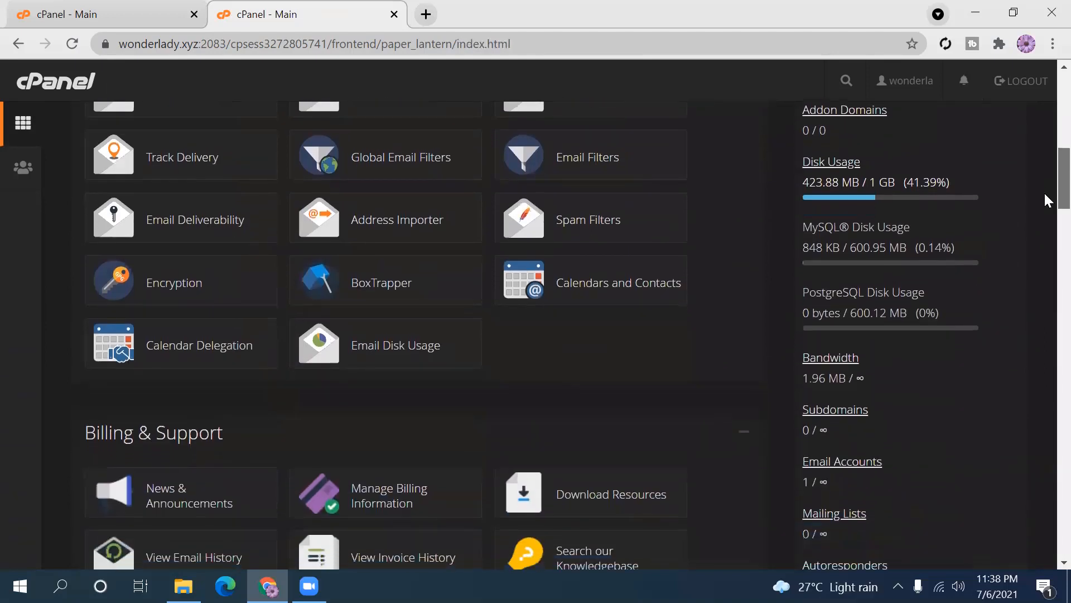
pyautogui.scroll(2, 1045, 192)
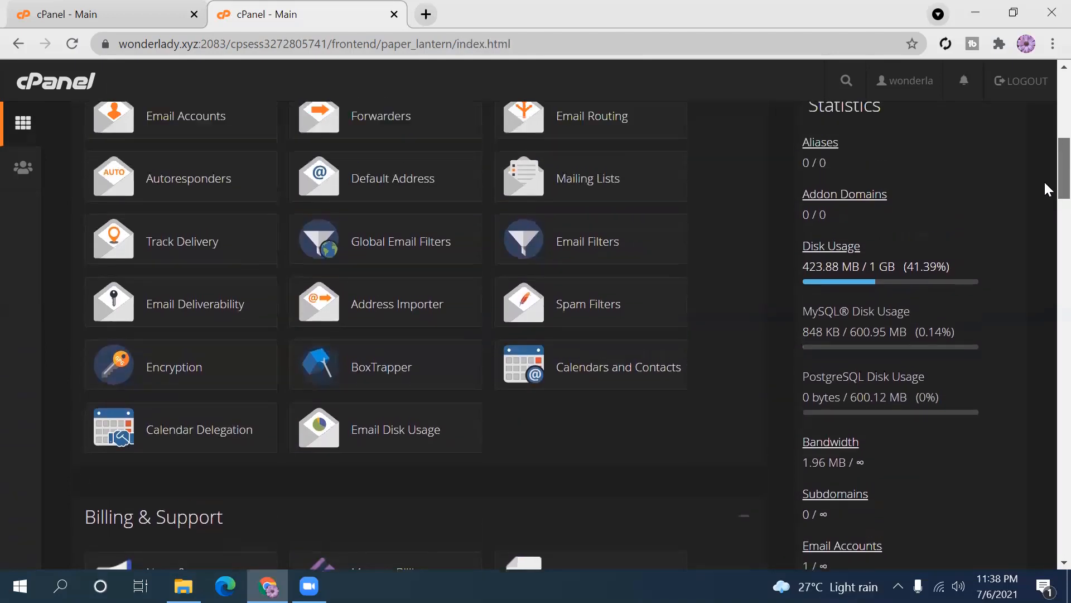
pyautogui.scroll(-1, 1047, 192)
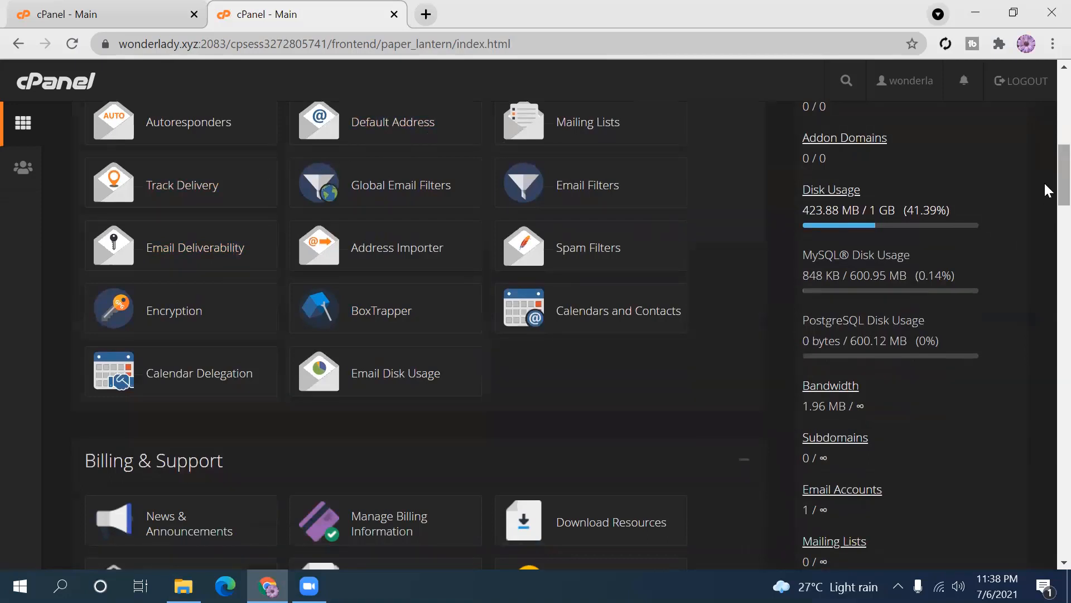
pyautogui.scroll(1, 1046, 175)
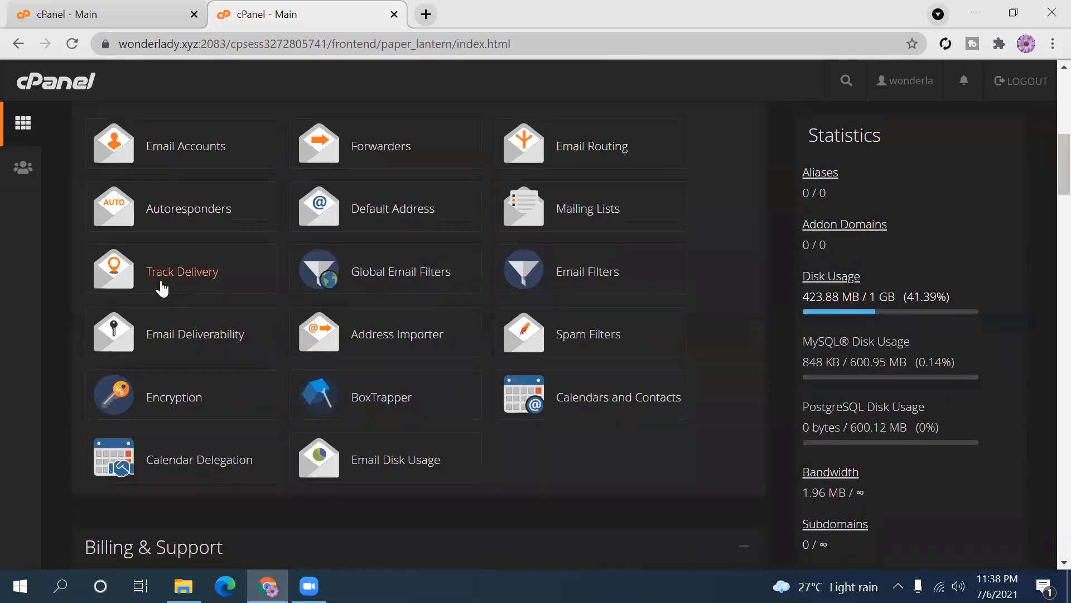
# - Open Track Delivery and view the Delivery Report, which shows no records found
pyautogui.click(183, 279)
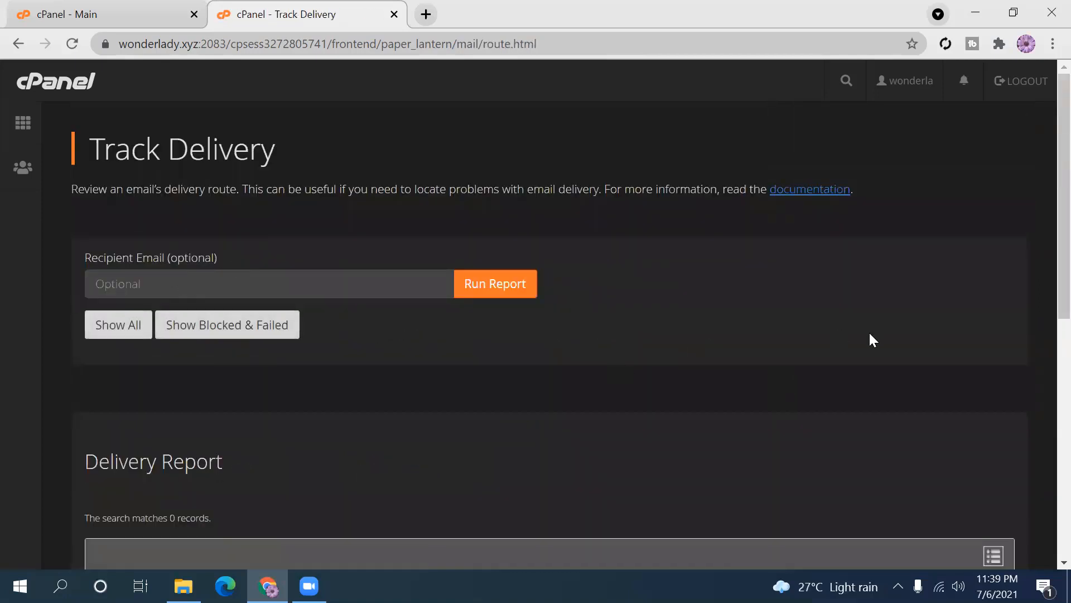
pyautogui.scroll(-1, 1044, 165)
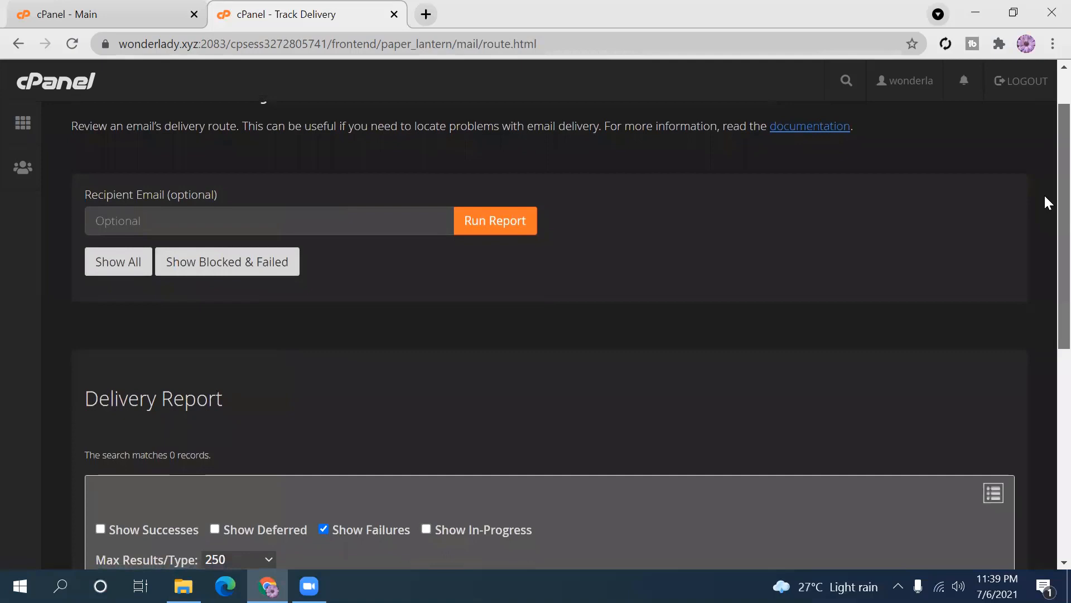
pyautogui.scroll(-1, 1045, 202)
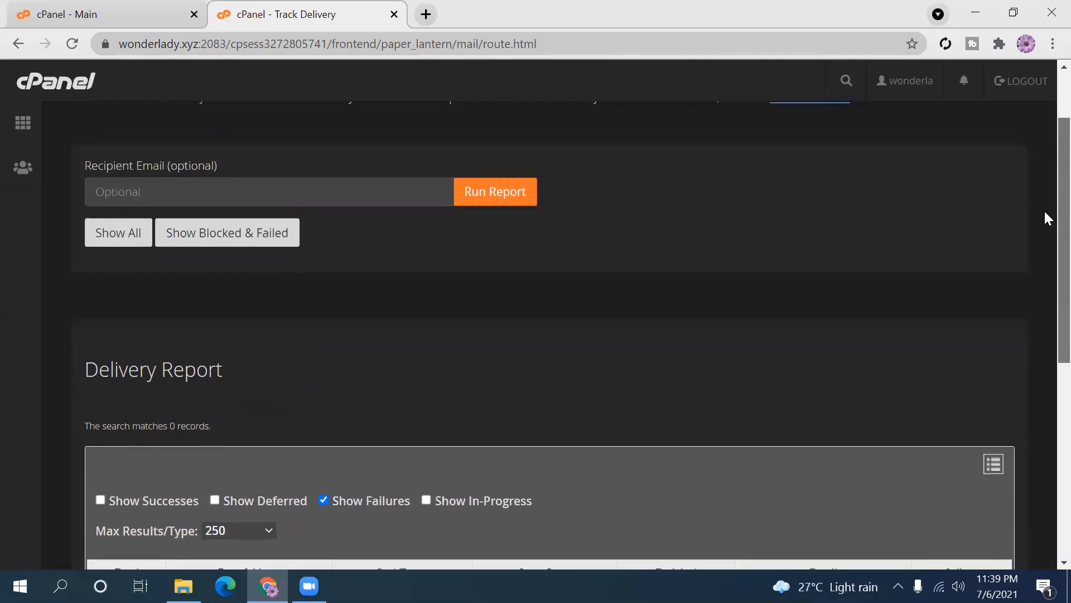
pyautogui.scroll(-3, 1046, 215)
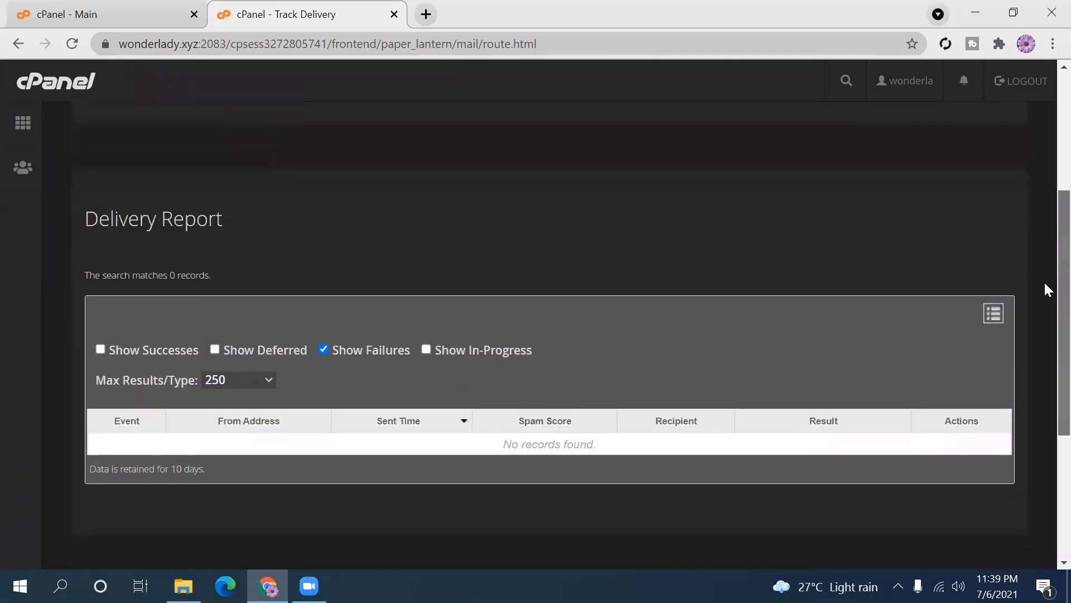
pyautogui.moveTo(1045, 283); pyautogui.dragTo(1046, 65)
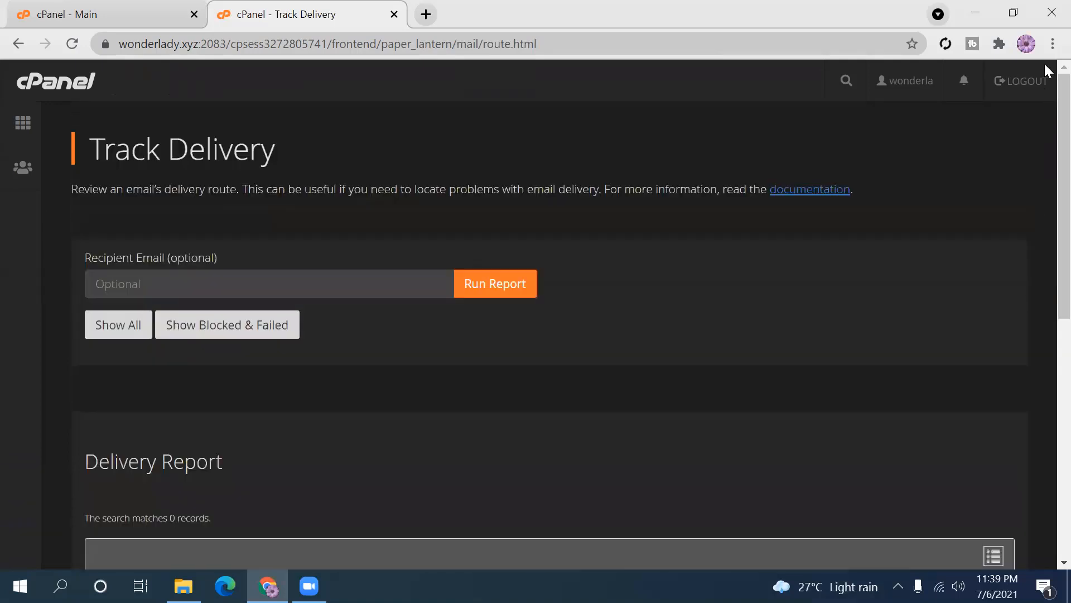
# - Return to the cPanel home page and open Global Email Filters for all account mail
pyautogui.click(22, 125)
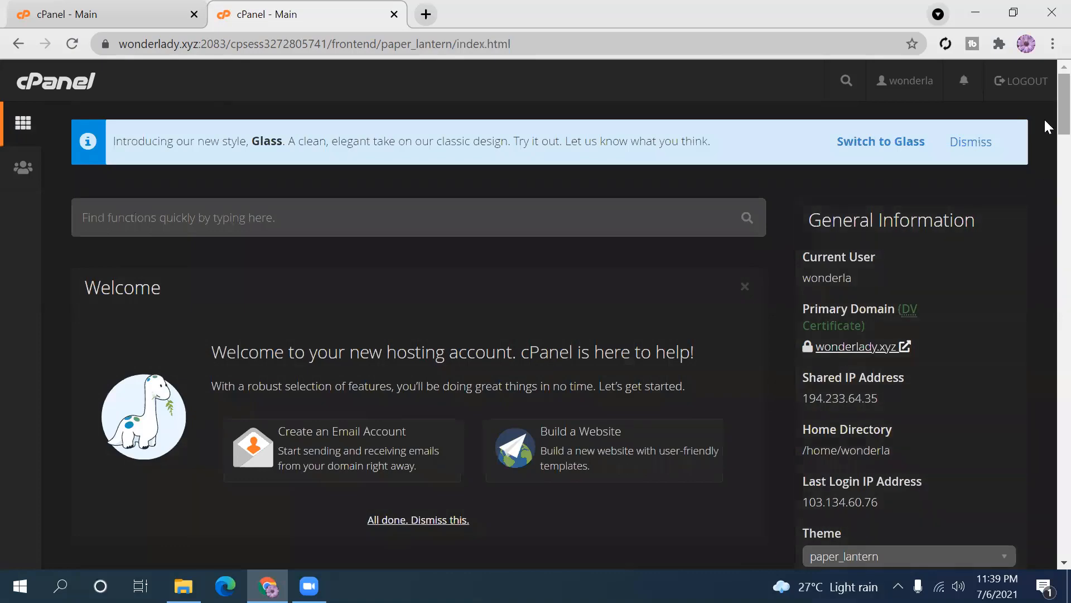
pyautogui.scroll(-10, 1045, 117)
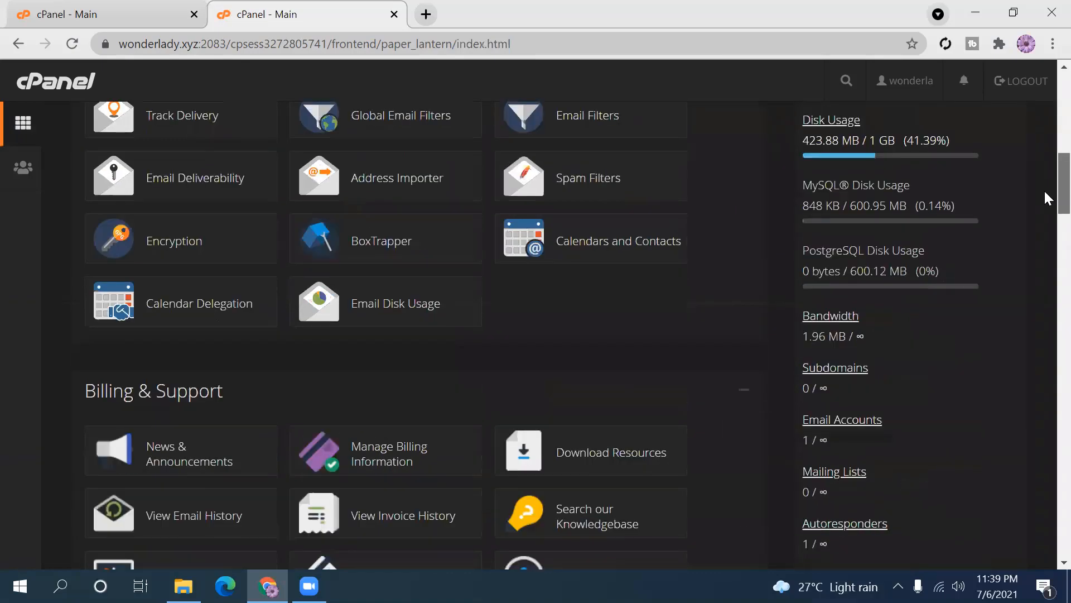
pyautogui.scroll(1, 1045, 194)
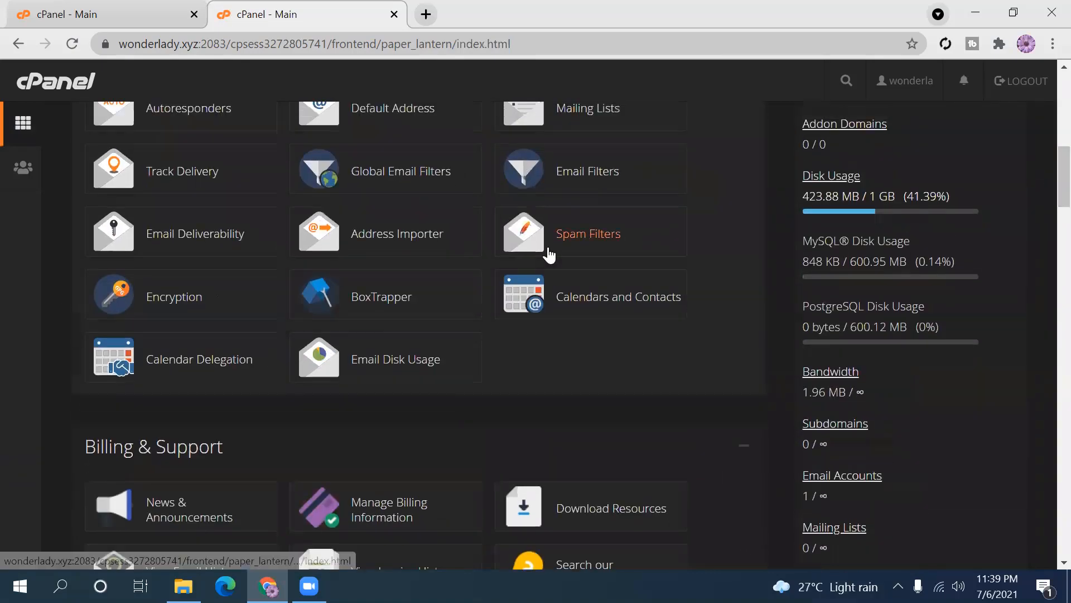
pyautogui.click(393, 177)
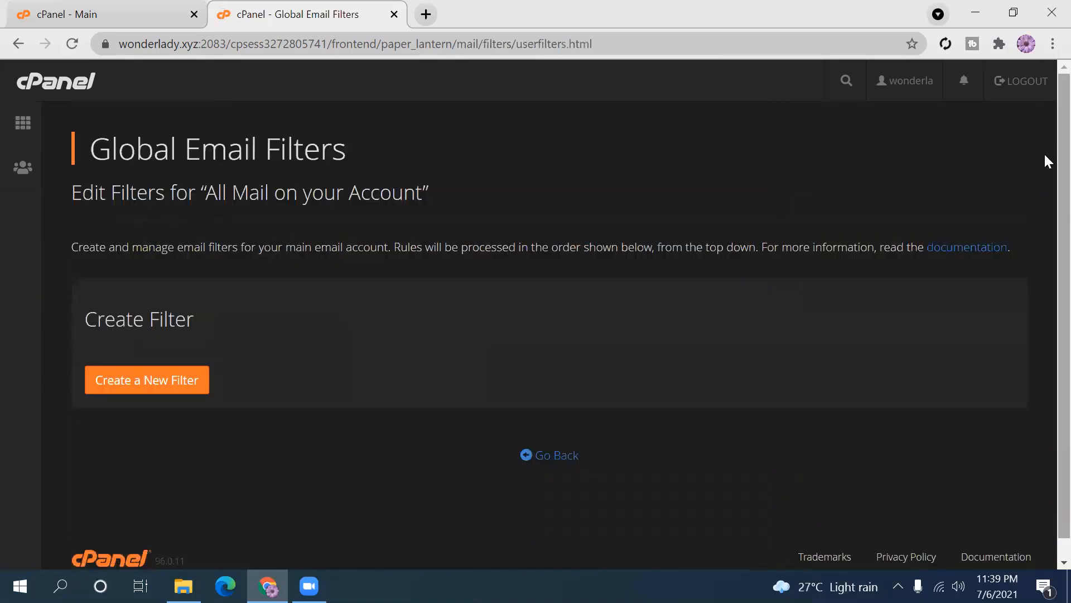
pyautogui.scroll(-1, 1043, 260)
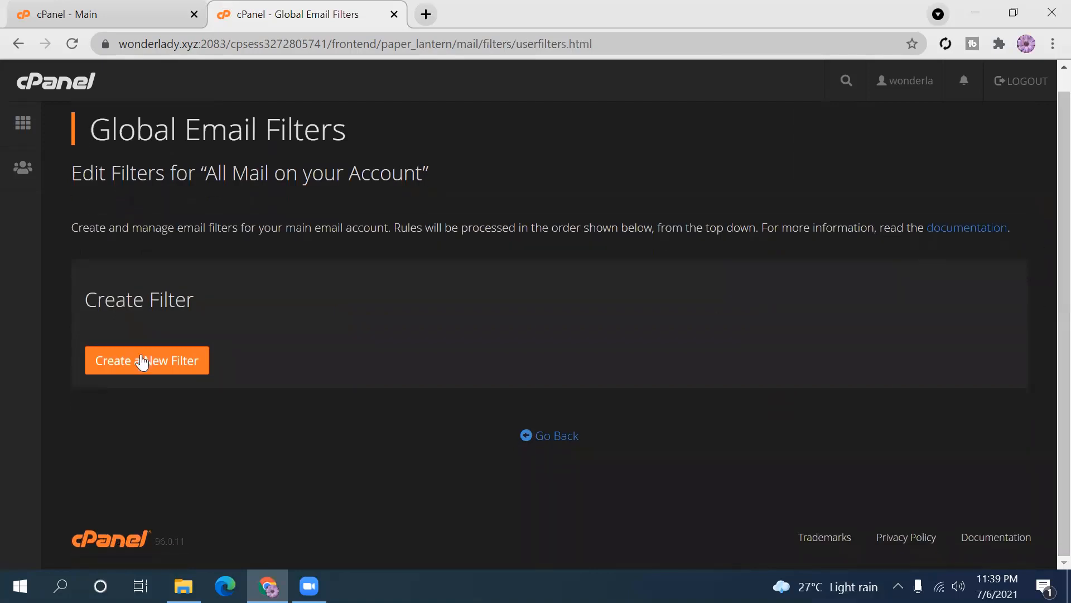
# - Start a new global filter and inspect the rule's From and contains options without changing them
pyautogui.click(176, 361)
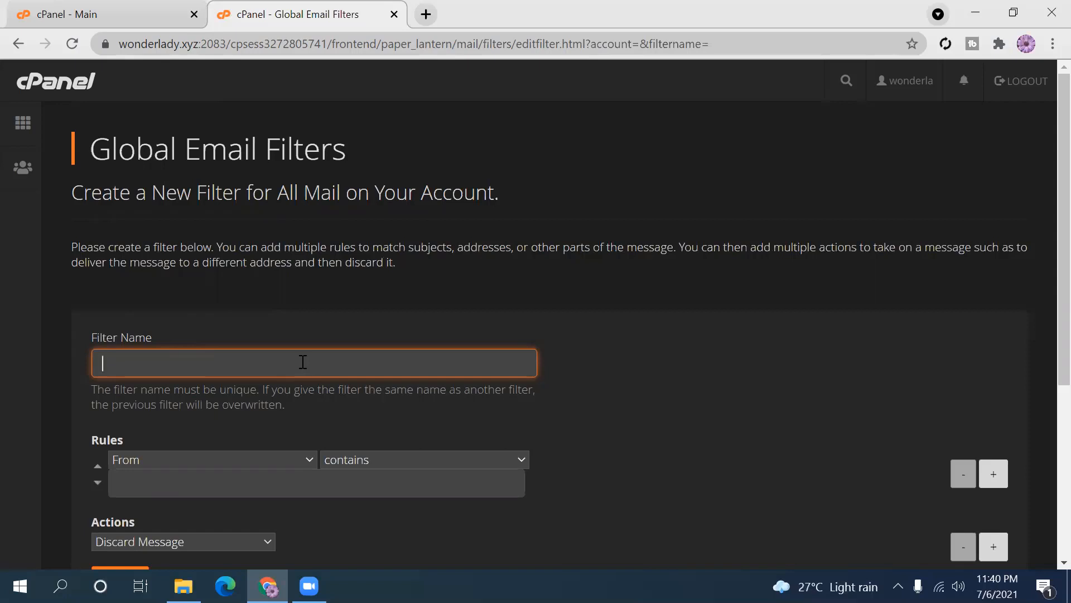
pyautogui.click(519, 460)
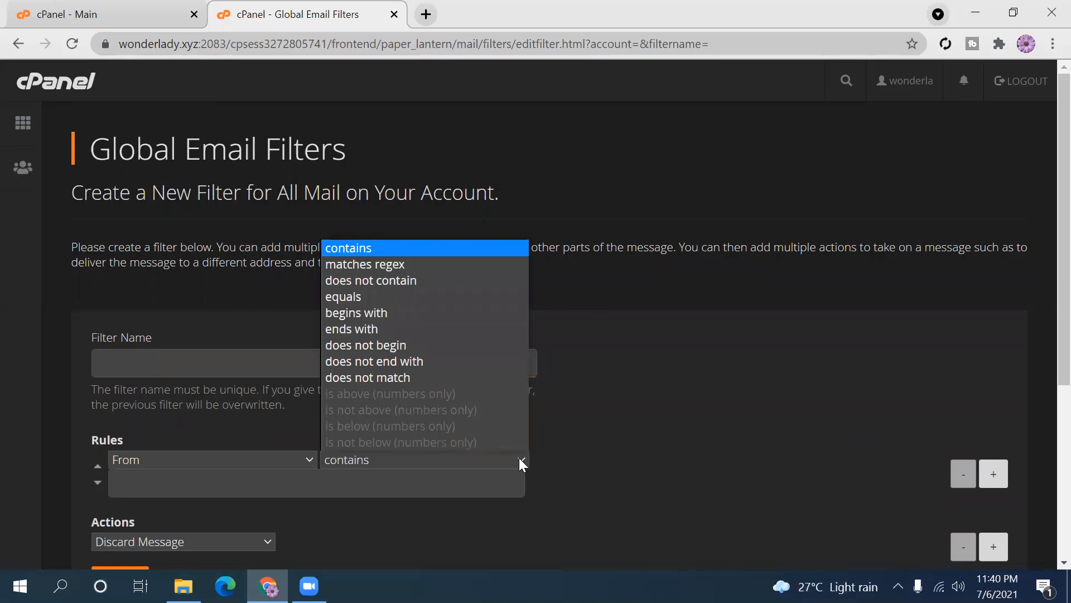
pyautogui.click(519, 460)
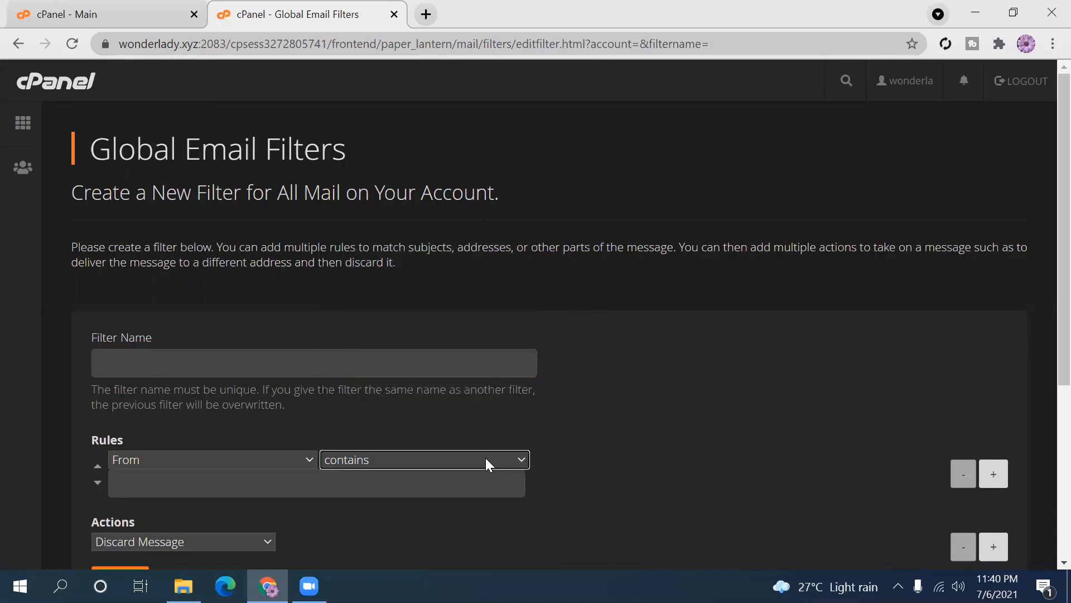
pyautogui.click(306, 460)
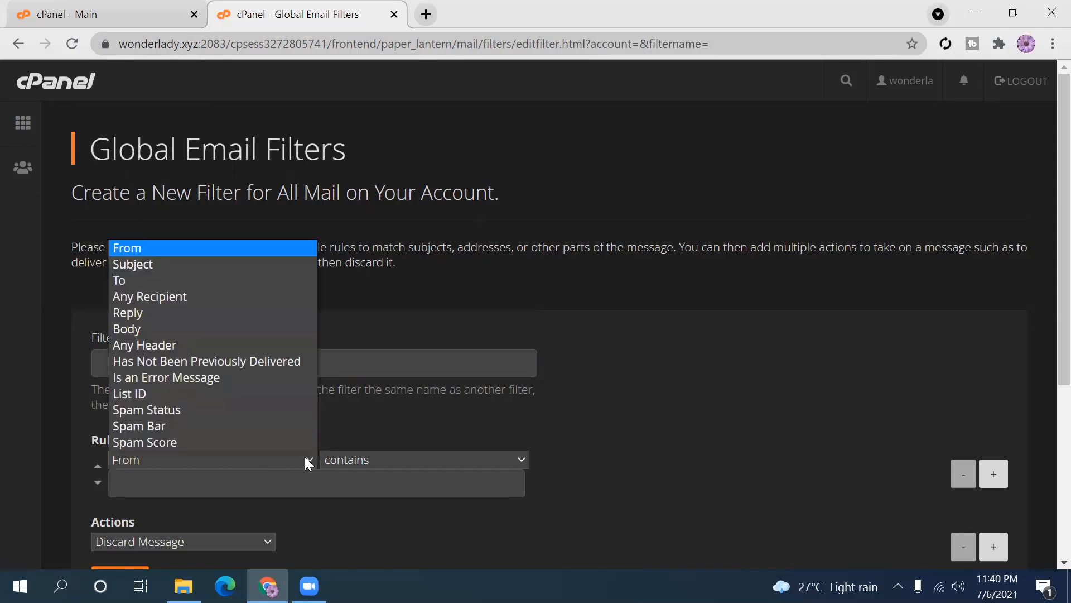
pyautogui.click(306, 460)
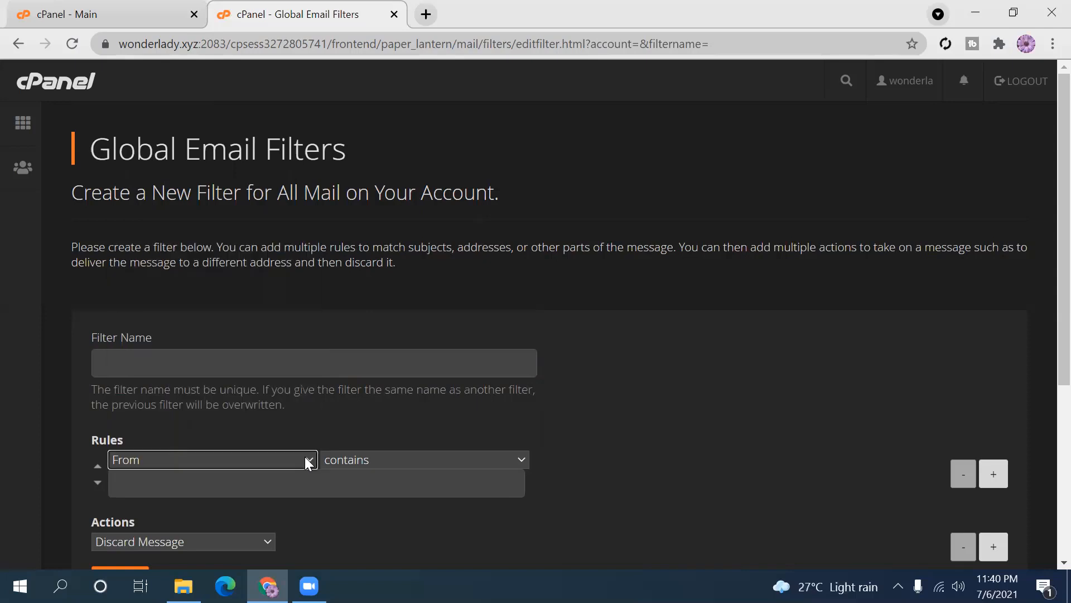
pyautogui.click(227, 361)
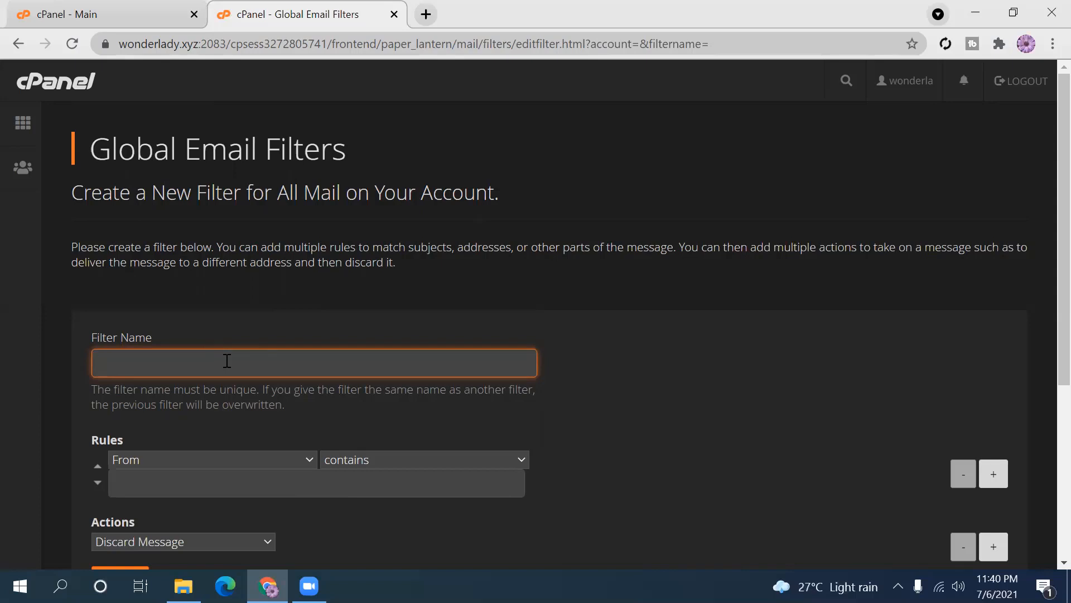
# - Enter 'quick filter' as the filter name, correcting a typo
pyautogui.write('qui')
pyautogui.write('ck')
pyautogui.write('fill')
pyautogui.press('BackSpace')
pyautogui.write('ter')
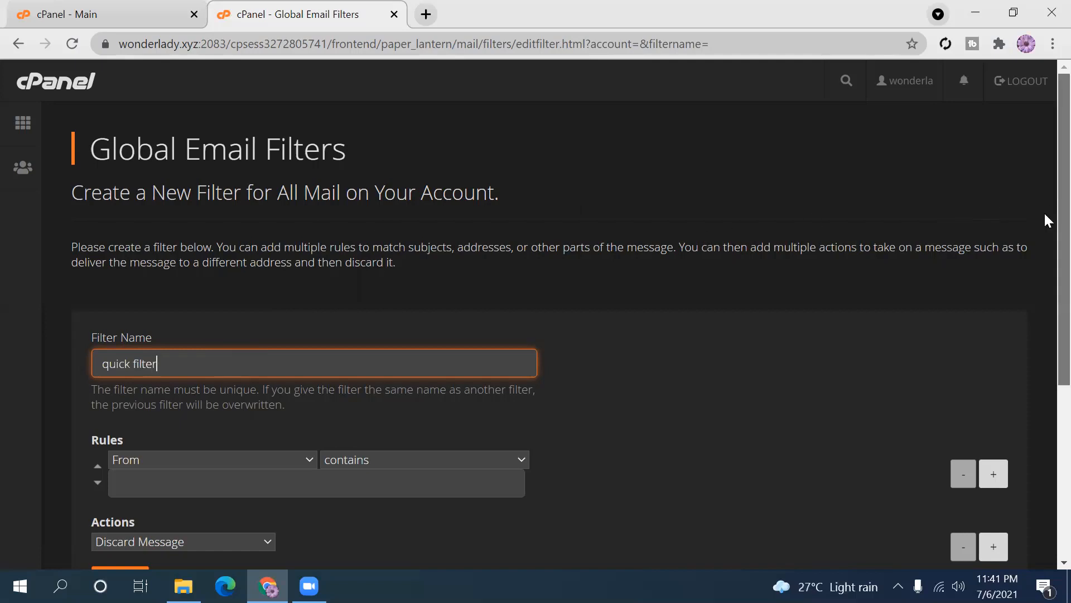
pyautogui.scroll(-2, 1043, 212)
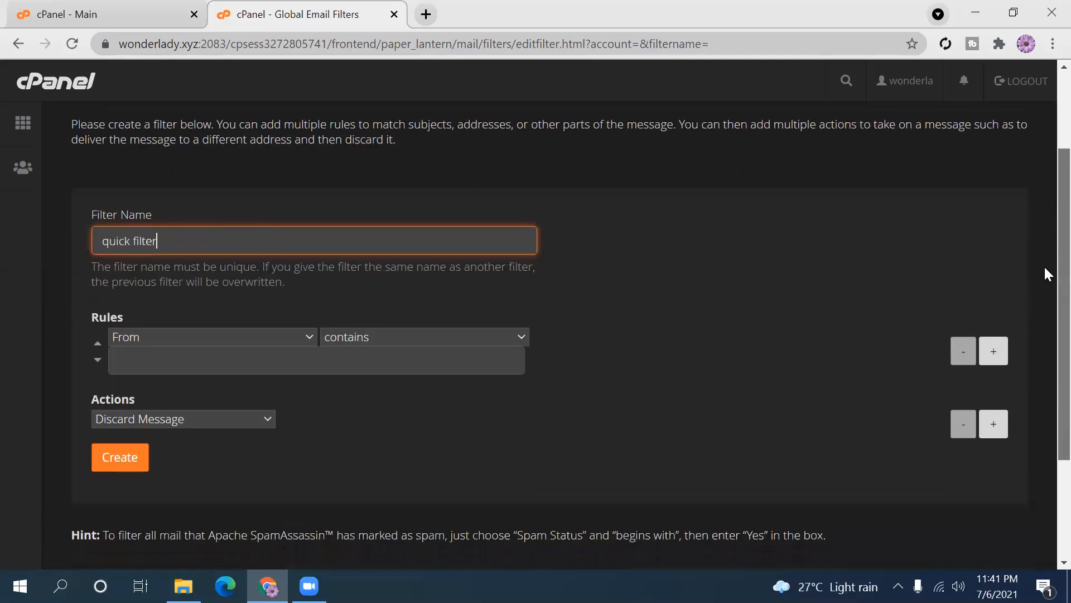
pyautogui.click(308, 336)
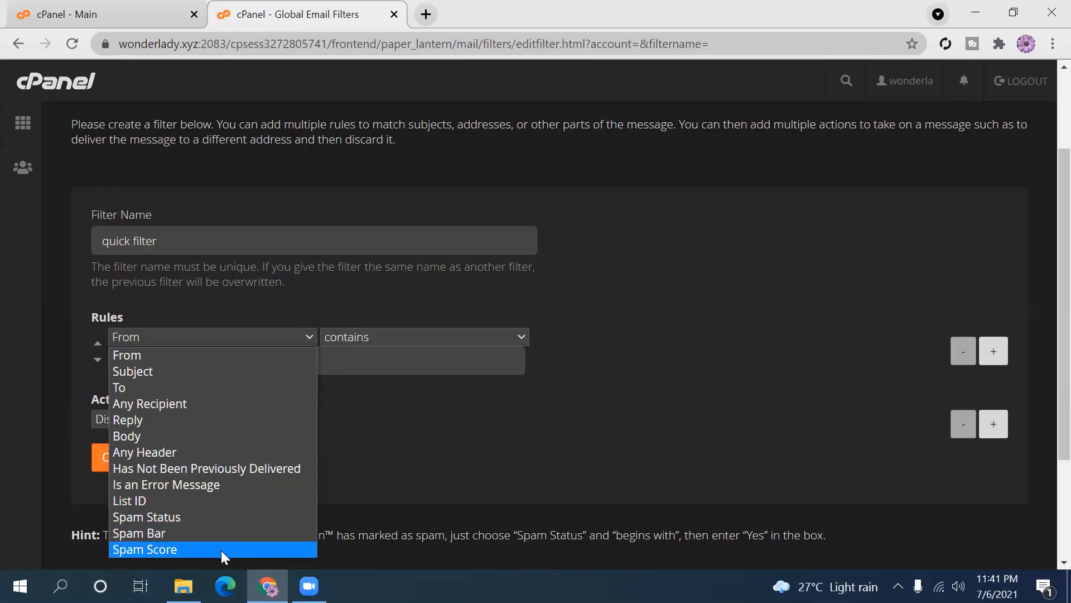
# - Switch the rule to check Subject instead of From, keeping the contains condition
pyautogui.click(254, 372)
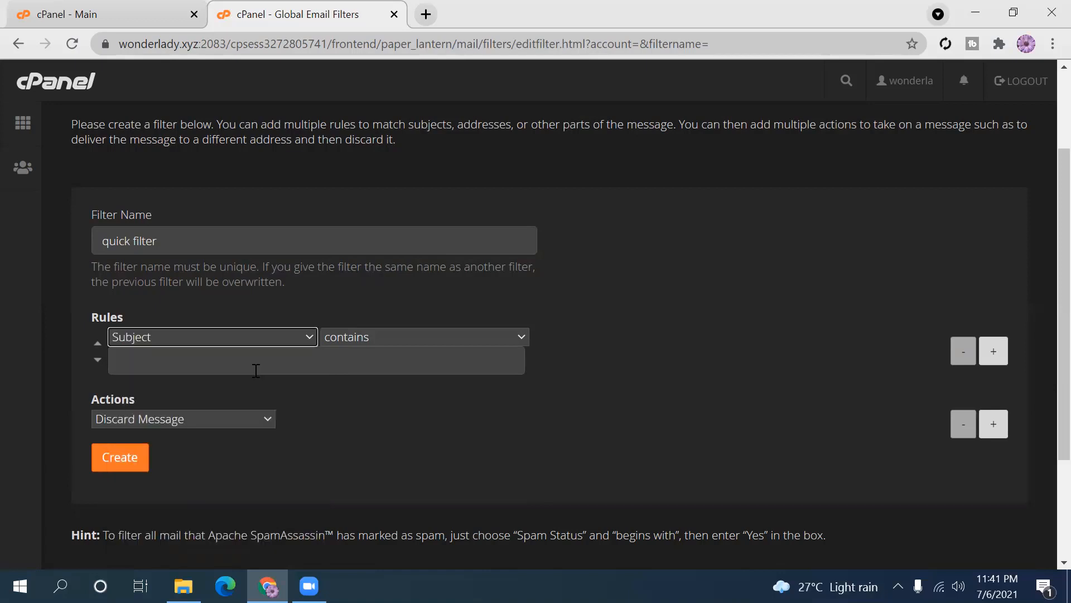
pyautogui.click(501, 335)
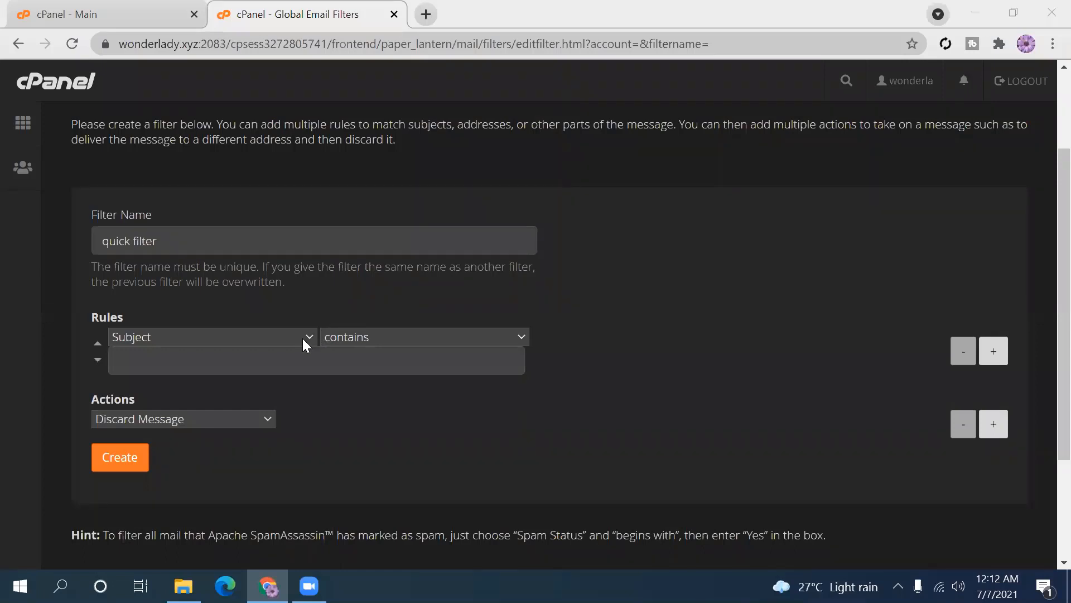
pyautogui.click(521, 336)
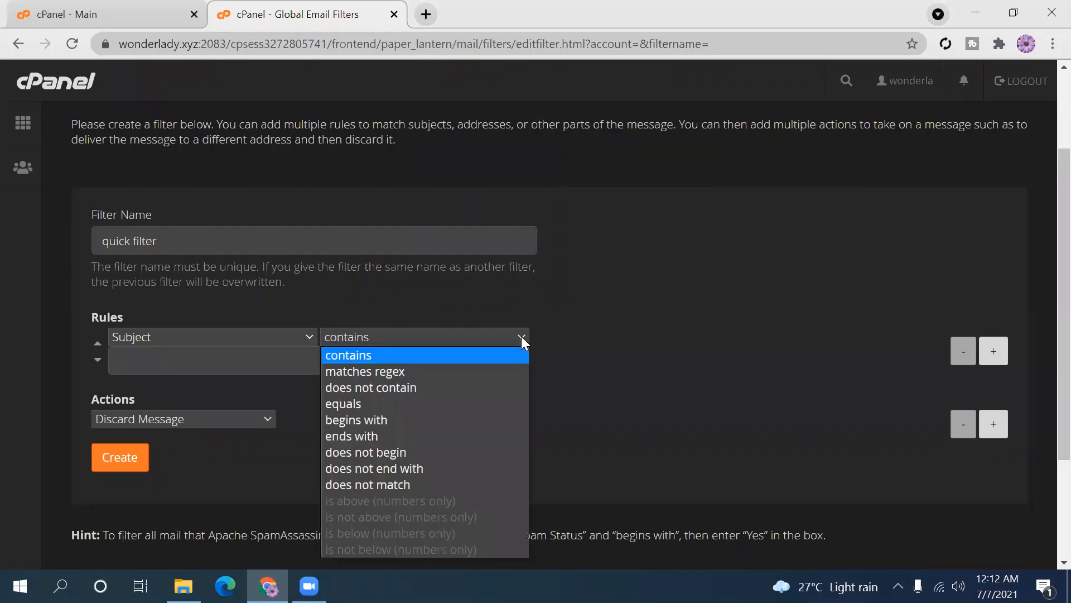
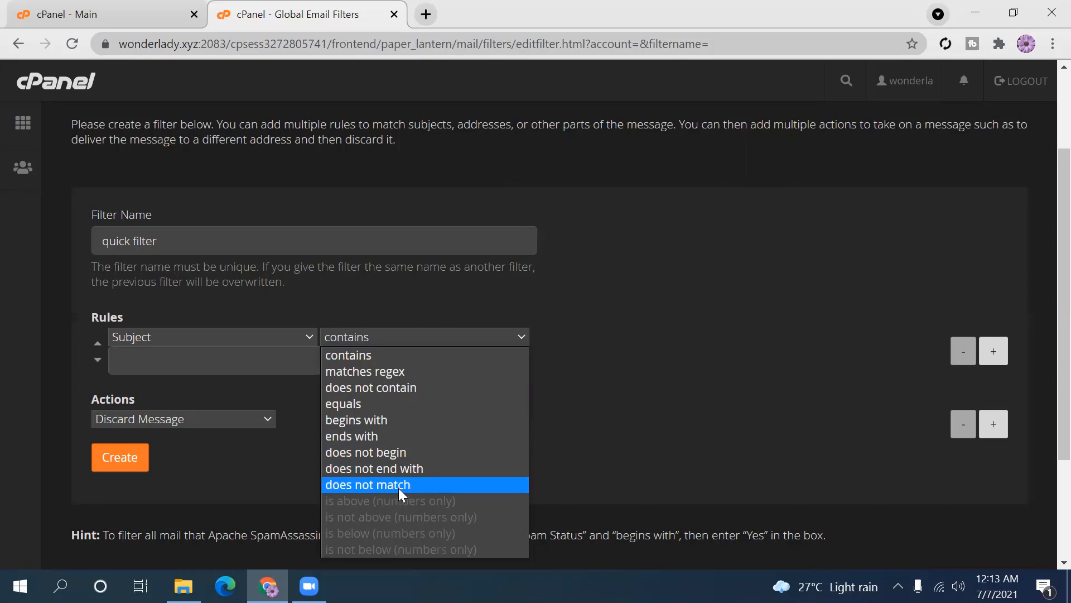
# - Keep the contains comparison and the Discard Message action, then try saving the quick filter
pyautogui.click(393, 332)
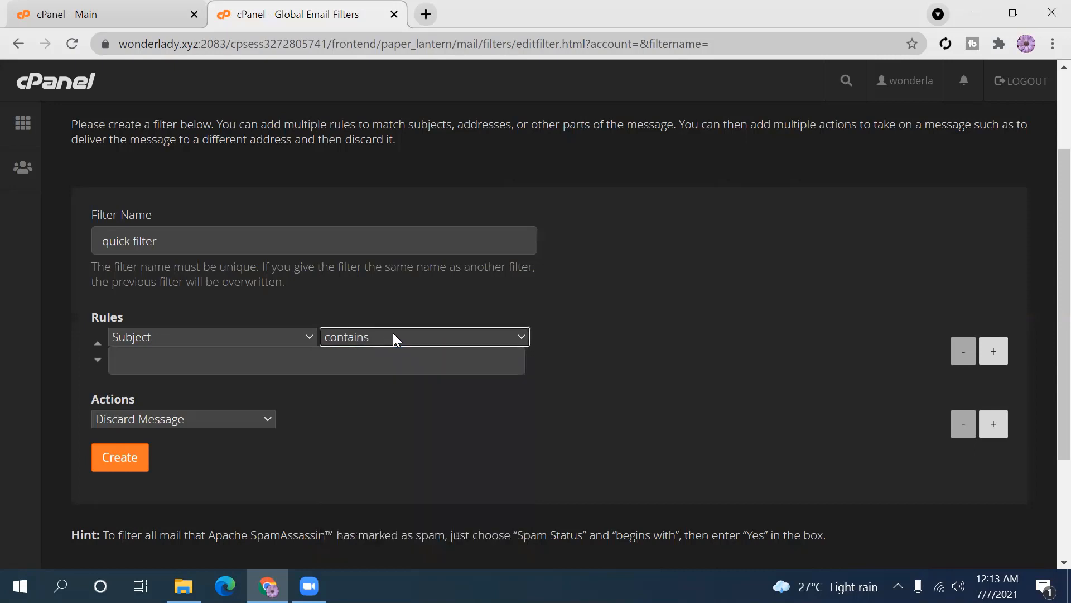
pyautogui.click(252, 416)
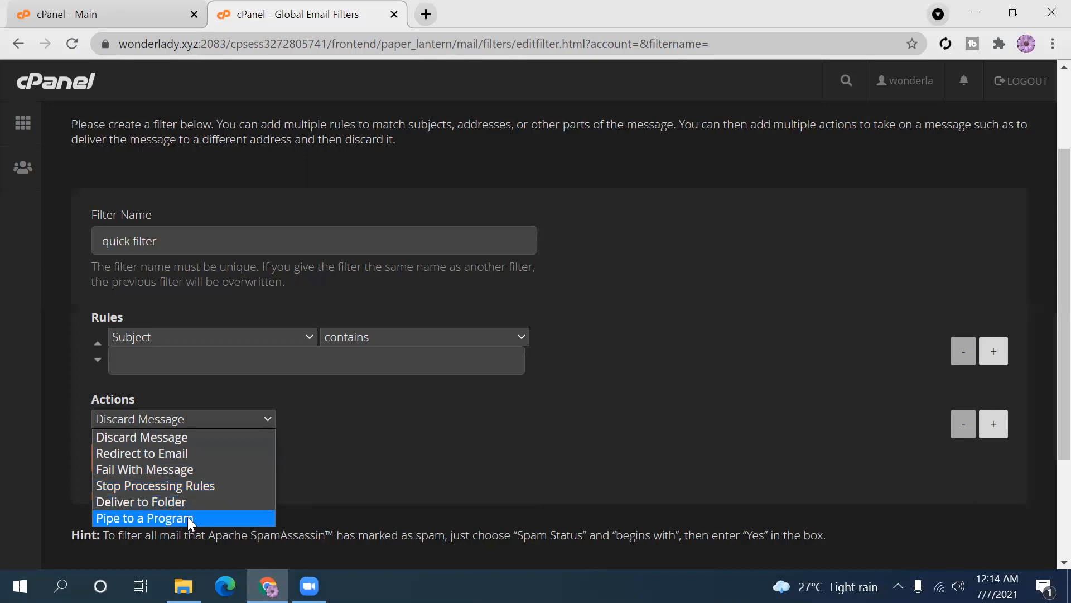
pyautogui.click(191, 441)
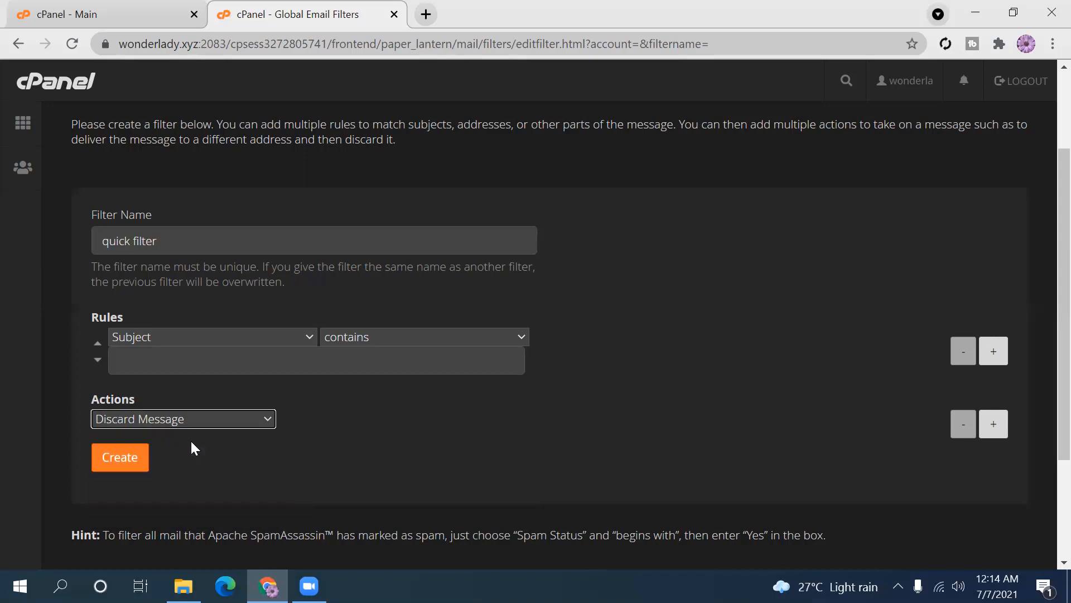
pyautogui.click(130, 456)
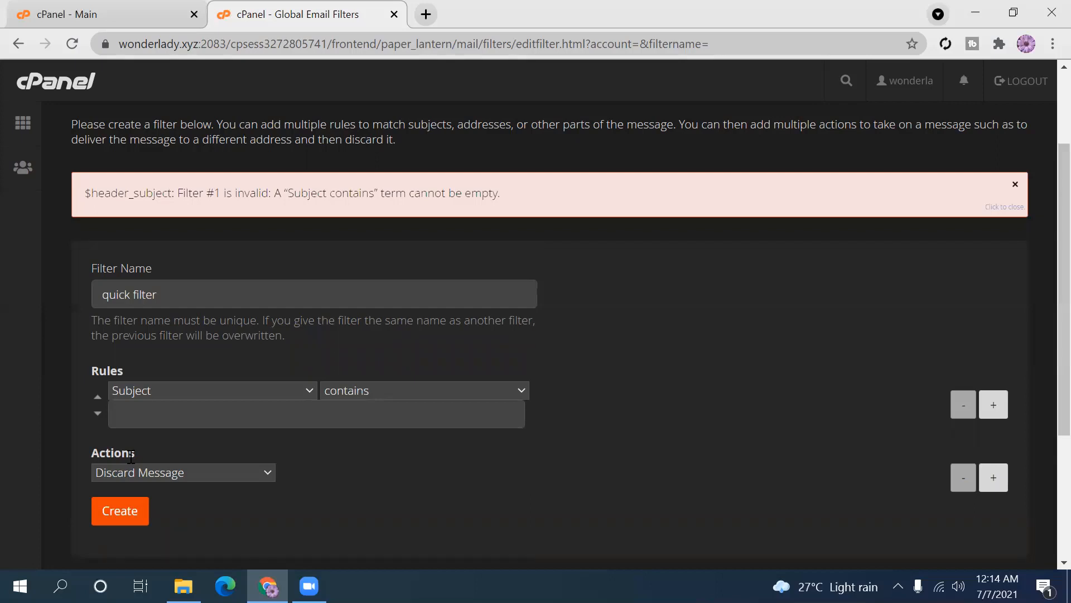
# - Enter 'subject search' as the Subject term and save the filter
pyautogui.click(206, 414)
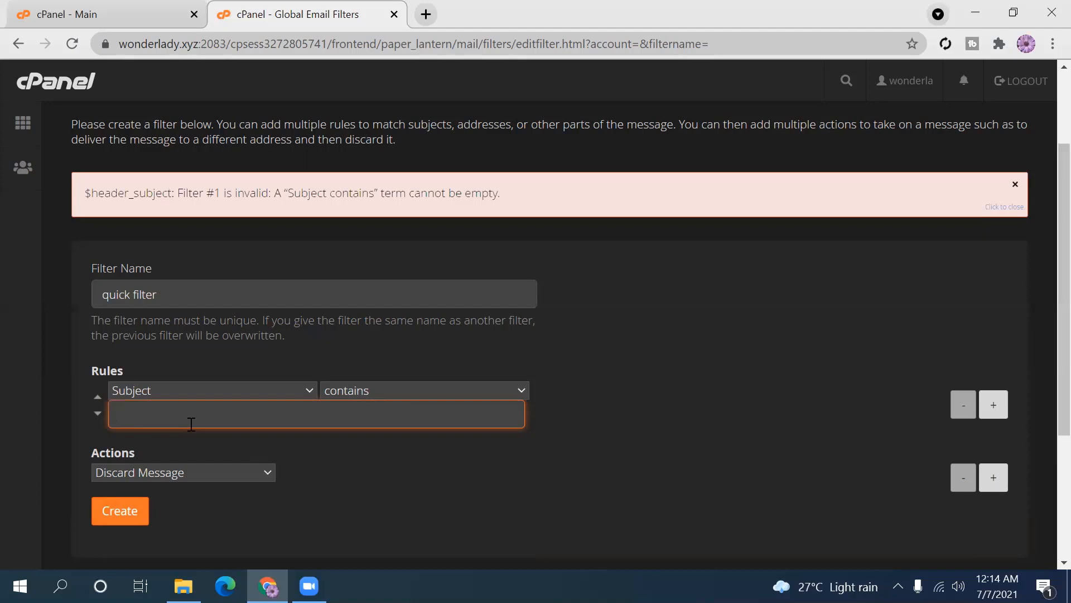
pyautogui.write('subject search')
pyautogui.click(119, 502)
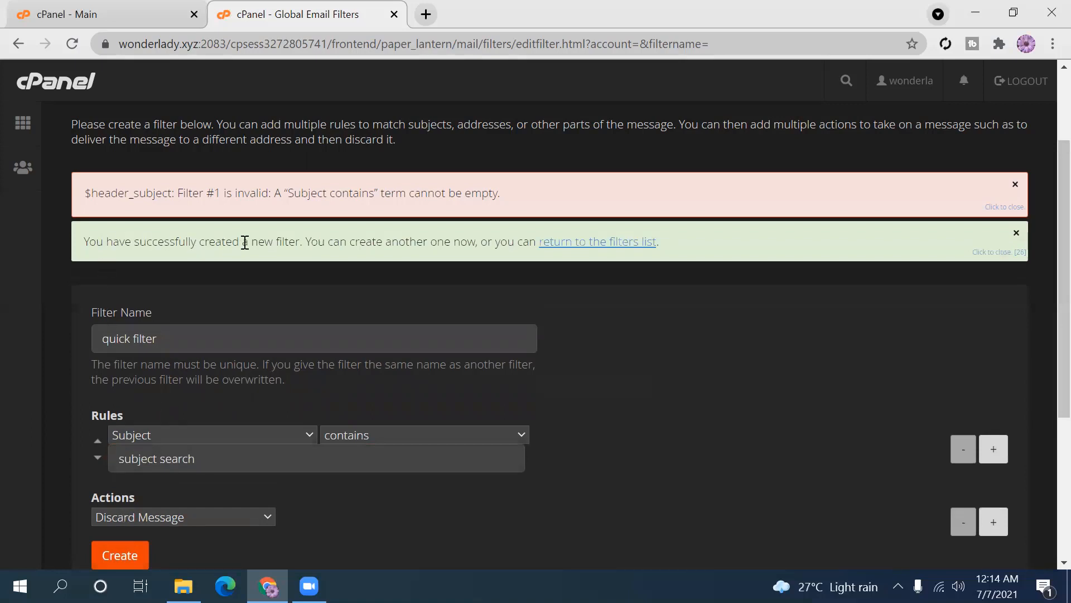
# - Review the success message, dismiss the empty-term error, and return to the filters list
pyautogui.doubleClick(263, 242)
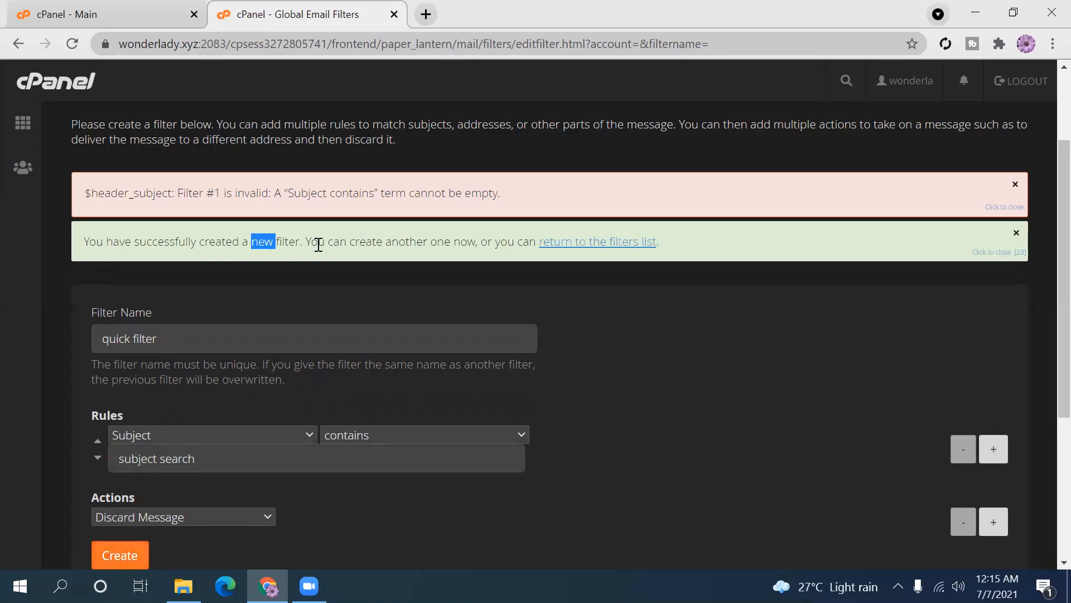
pyautogui.moveTo(318, 246); pyautogui.dragTo(515, 246)
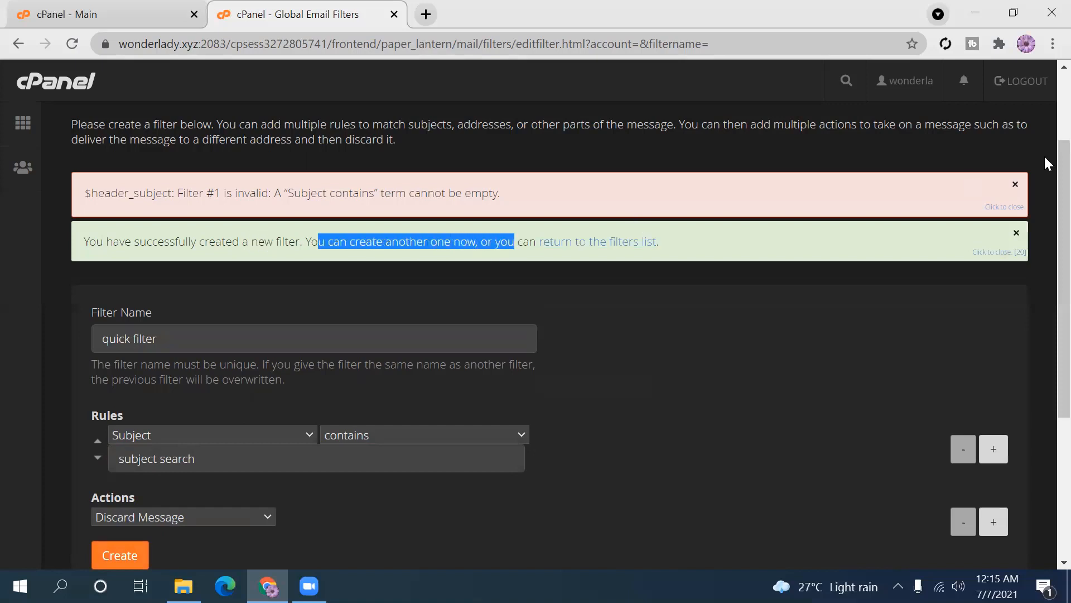
pyautogui.click(1011, 188)
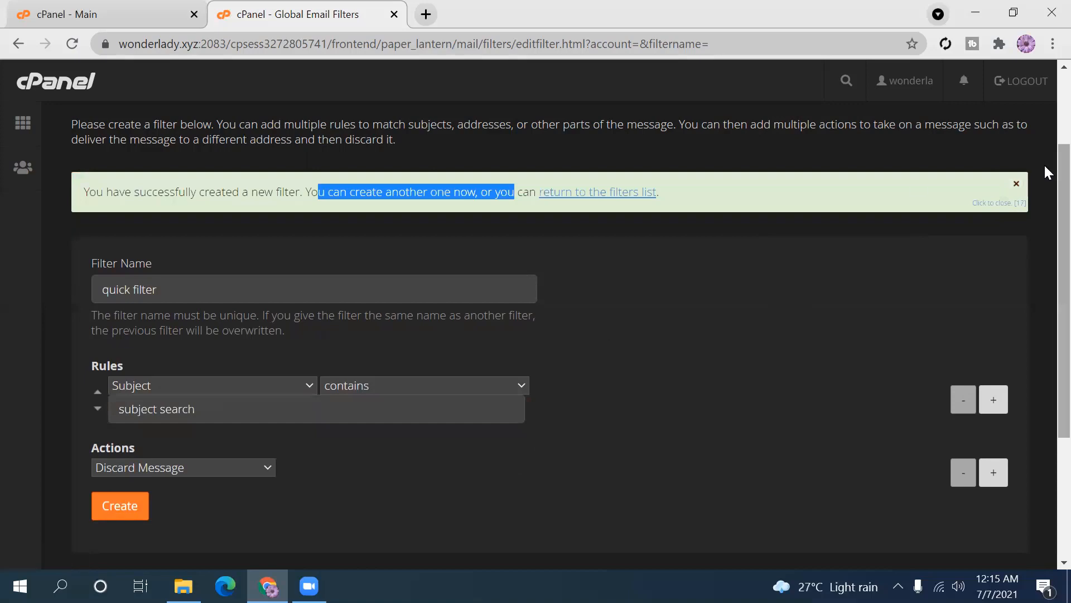
pyautogui.moveTo(1060, 209); pyautogui.dragTo(1045, 106)
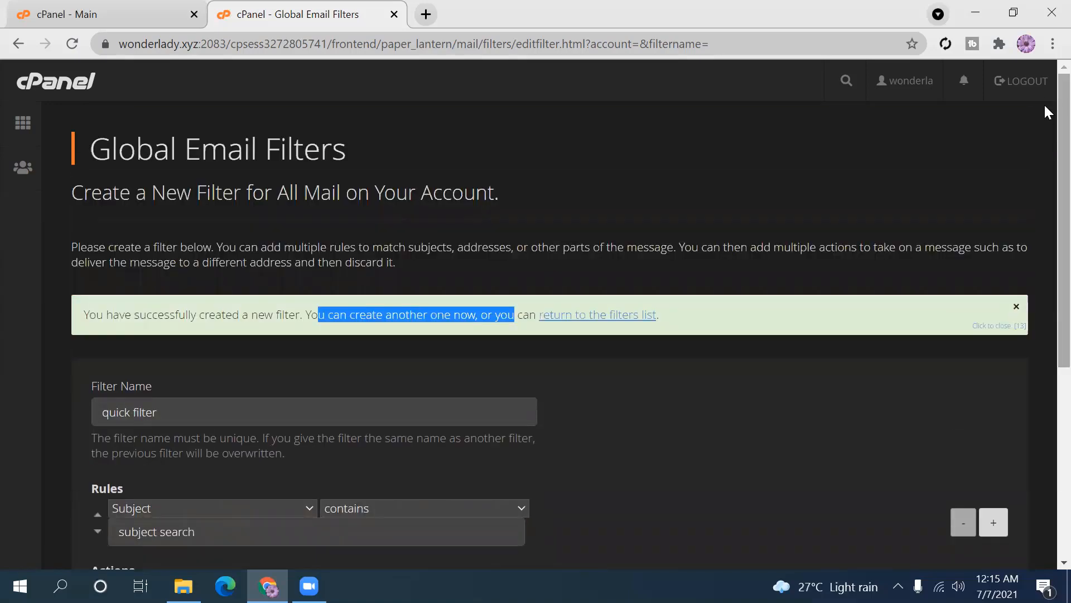
pyautogui.moveTo(1045, 146); pyautogui.dragTo(1046, 189)
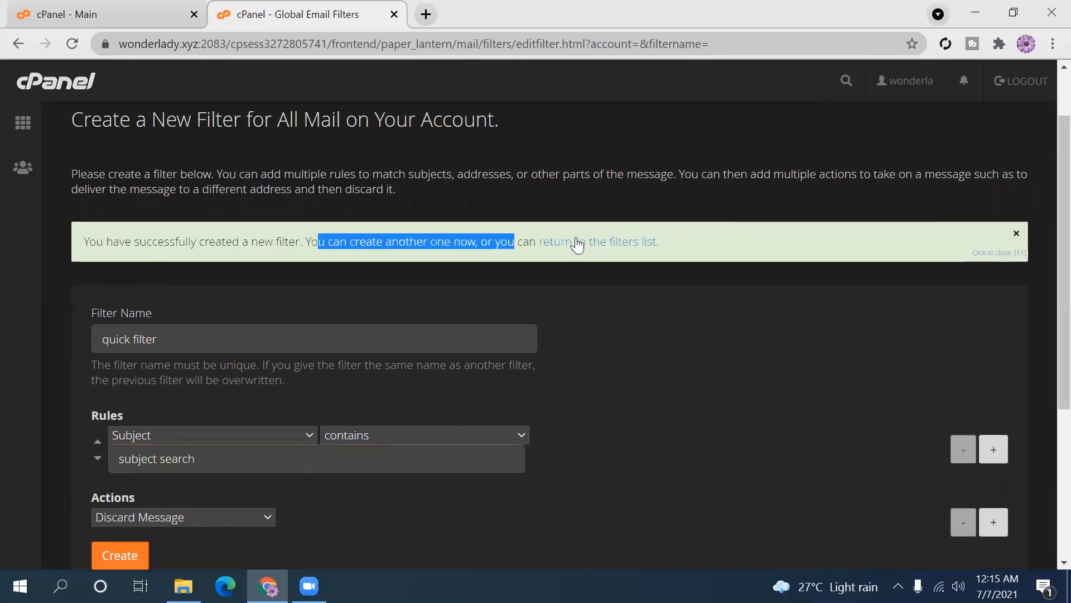
pyautogui.click(597, 251)
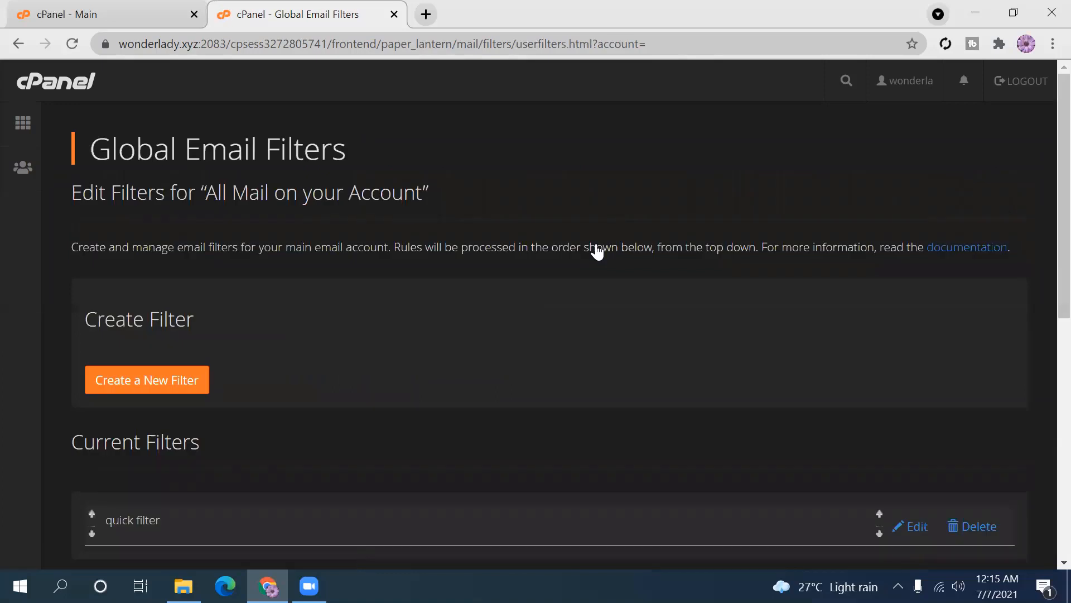
# - Scroll down the Global Email Filters page to the Filter Test section and back up
pyautogui.scroll(-3, 1045, 212)
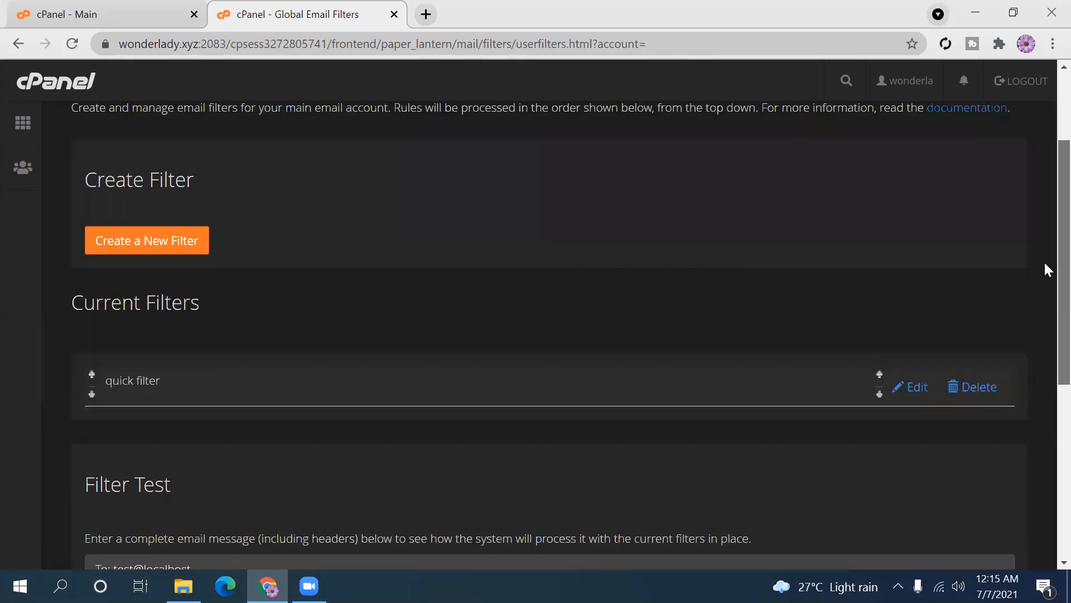
pyautogui.scroll(-2, 1048, 269)
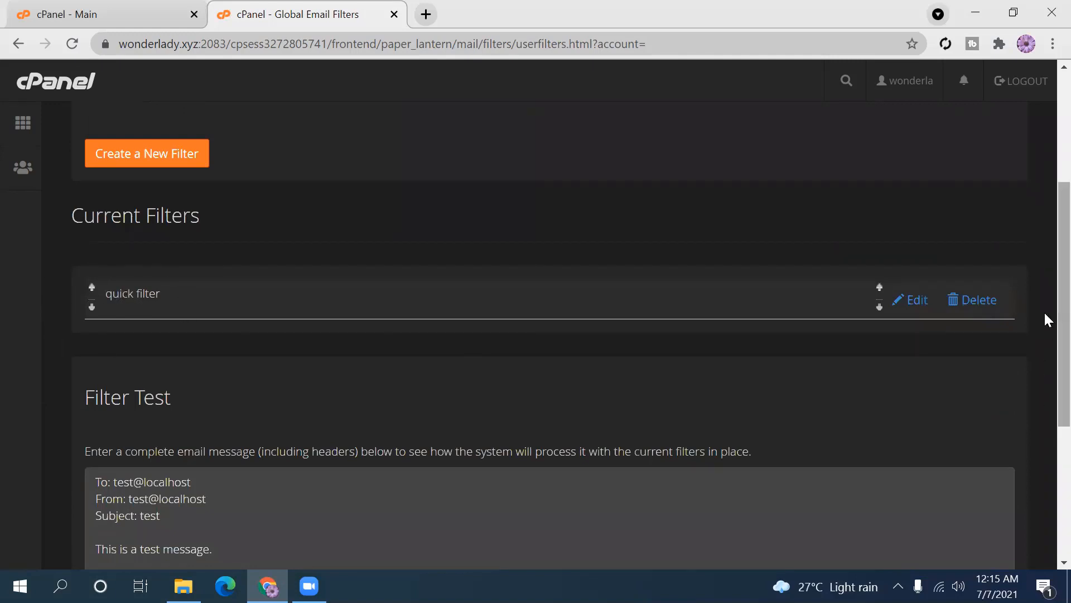
pyautogui.scroll(-3, 1044, 314)
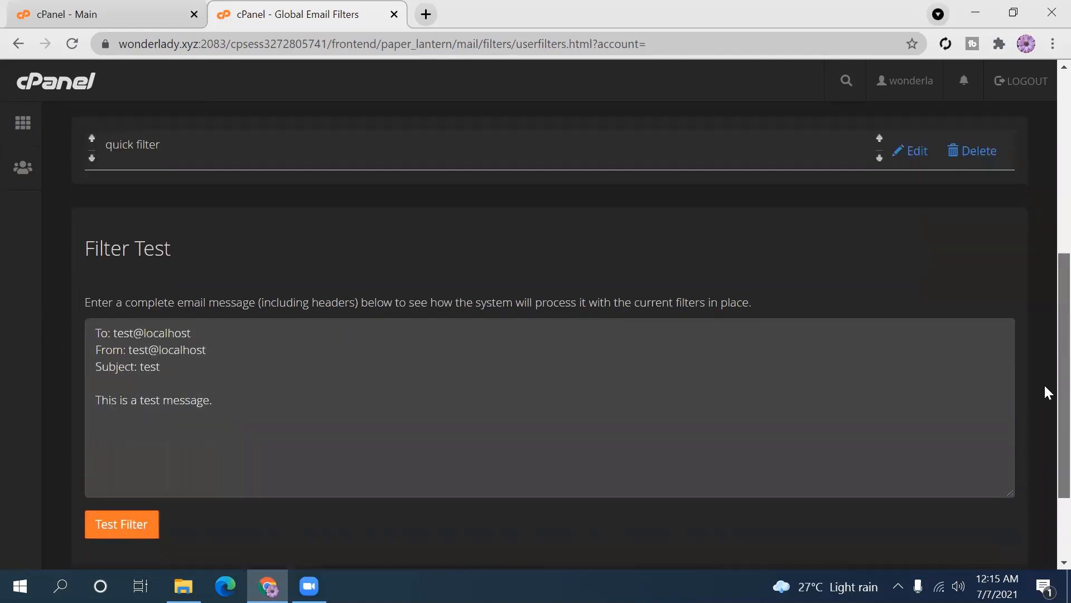
pyautogui.scroll(-1, 1048, 396)
pyautogui.scroll(8, 1044, 396)
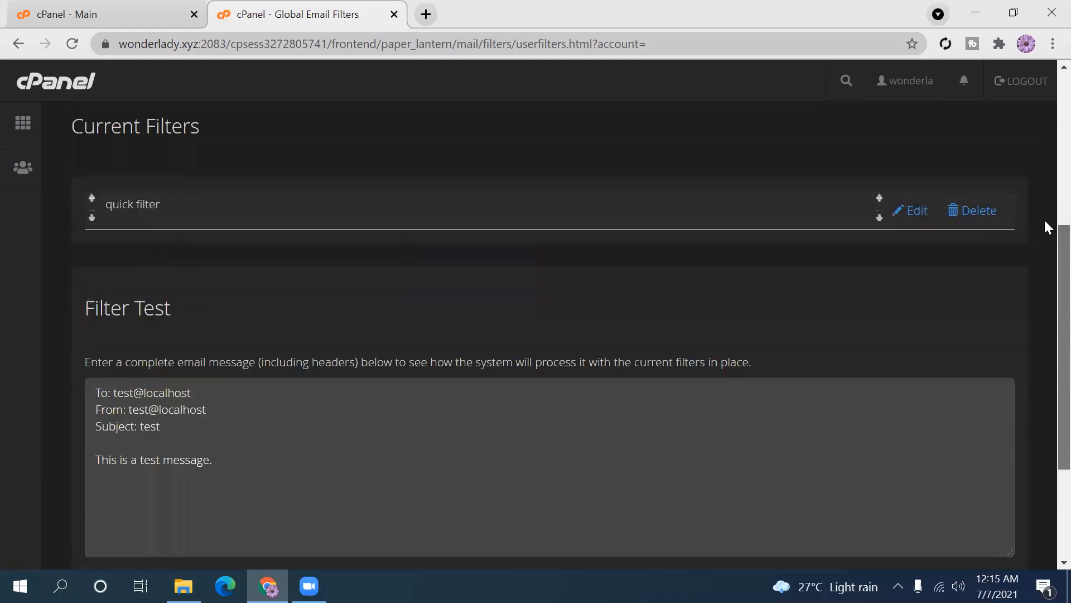
# - Check Email Deliverability, which reports the main domain as Valid, then return to cPanel home
pyautogui.click(18, 44)
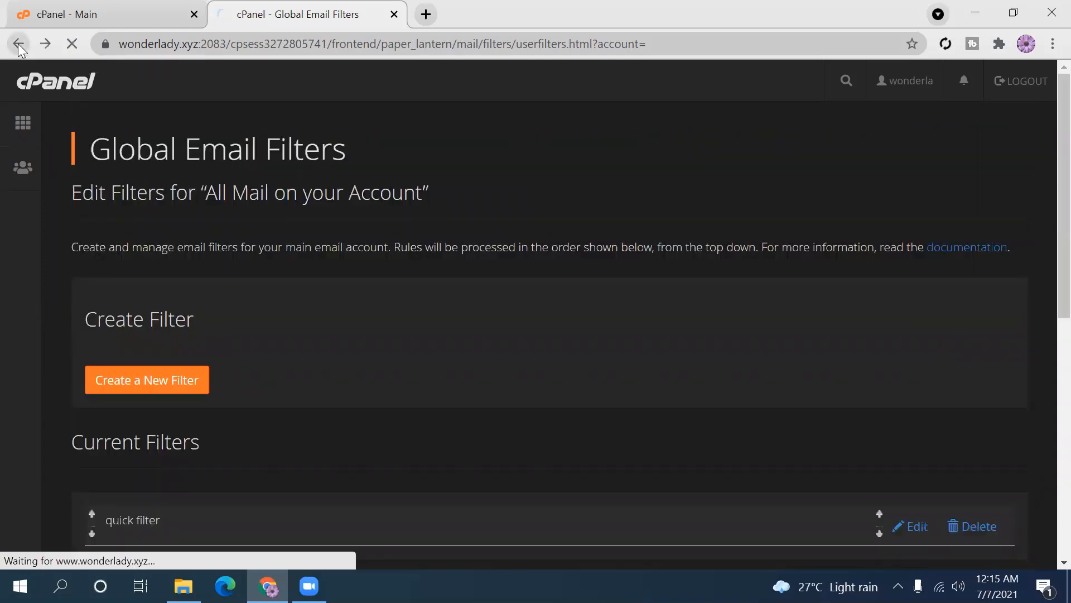
pyautogui.click(24, 124)
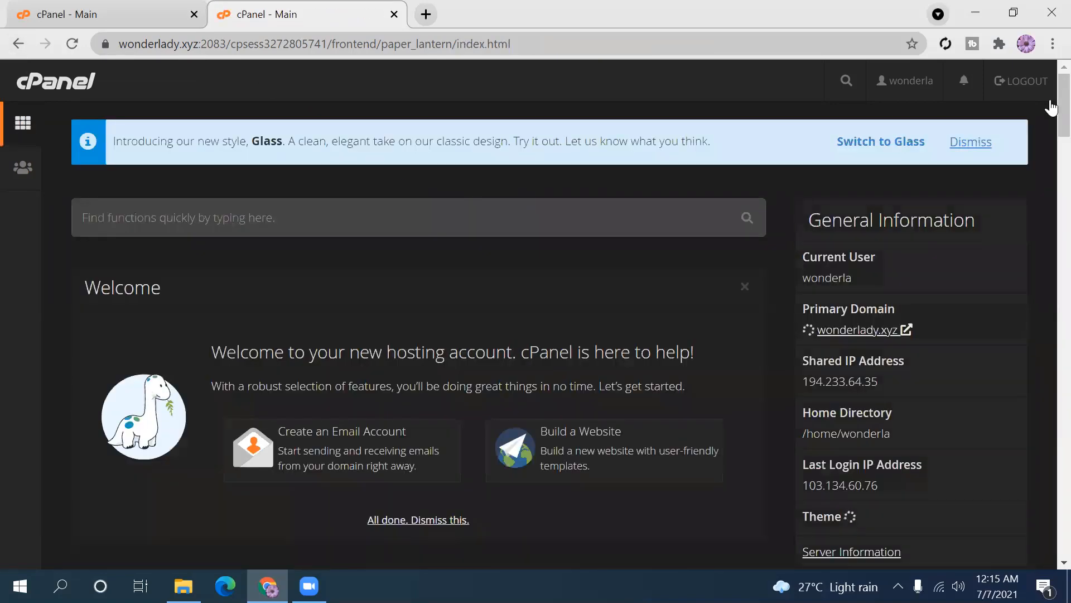
pyautogui.scroll(-10, 1045, 185)
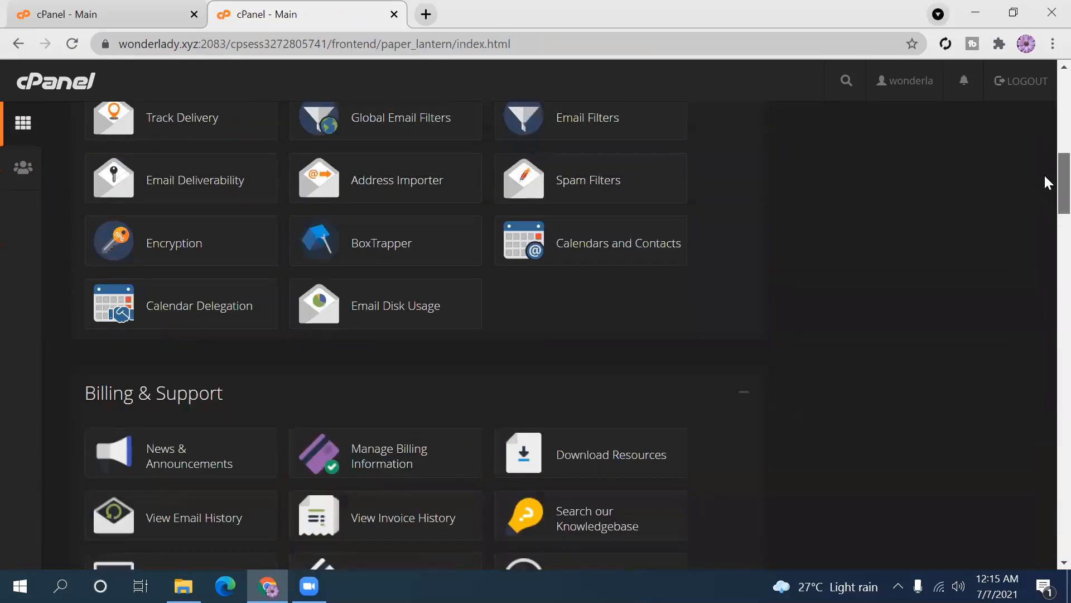
pyautogui.scroll(3, 1047, 181)
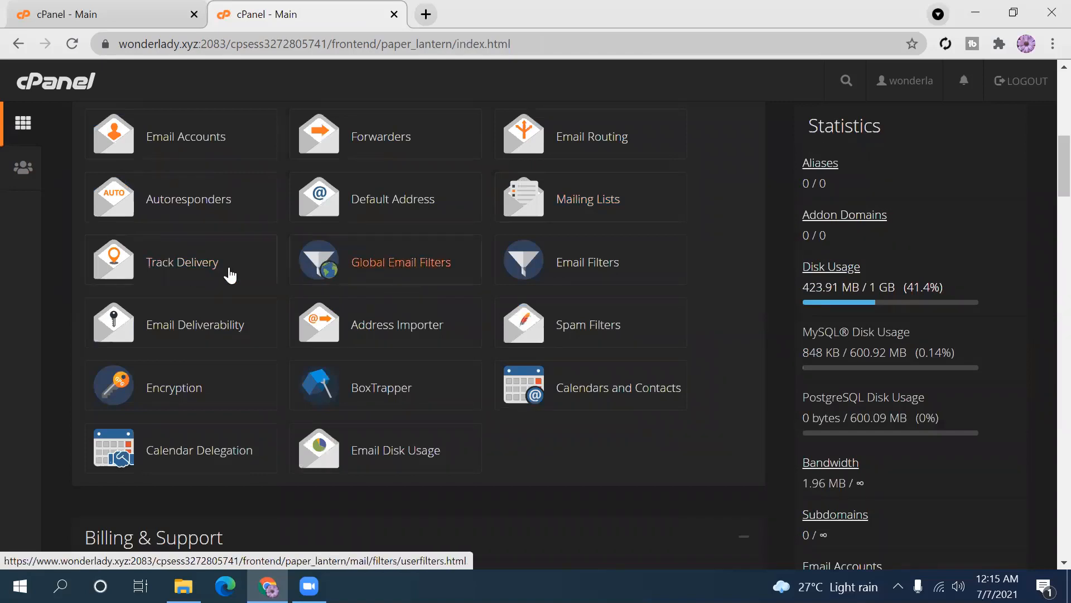
pyautogui.click(191, 337)
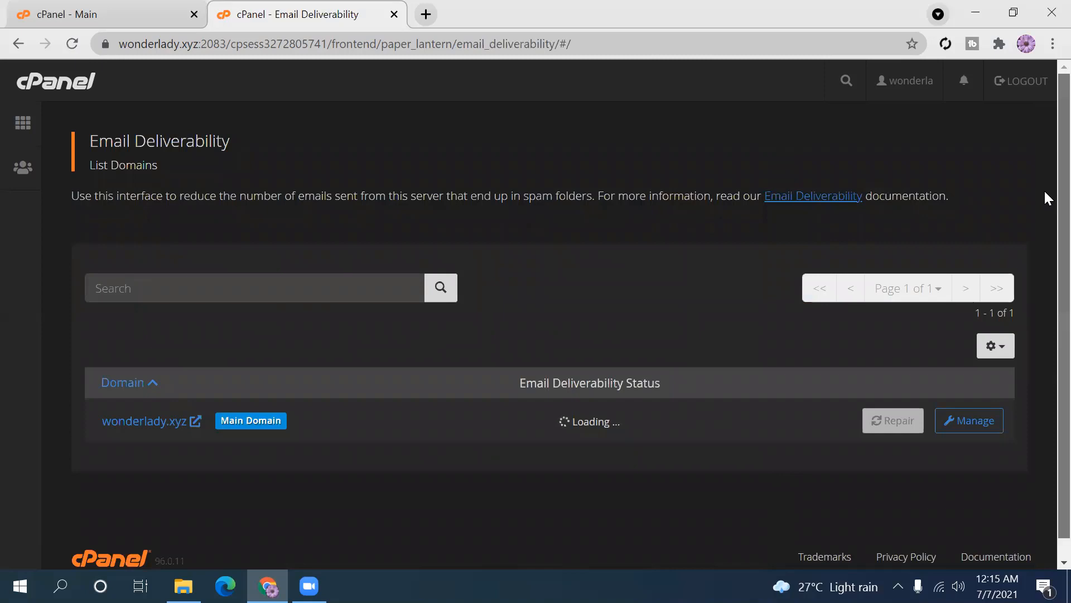
pyautogui.scroll(-1, 1045, 198)
pyautogui.scroll(1, 1044, 209)
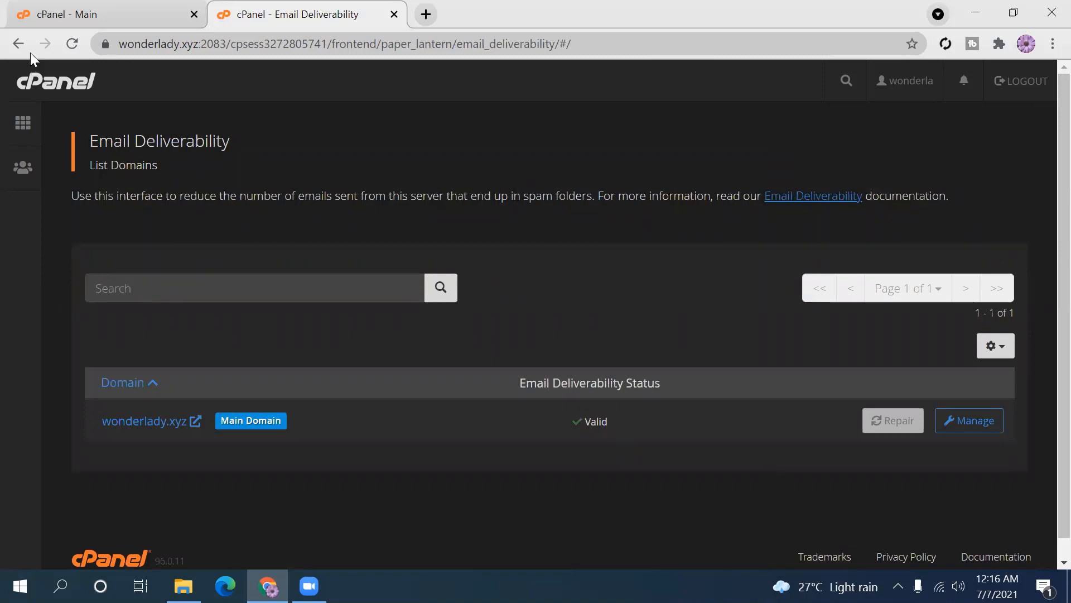
pyautogui.click(20, 42)
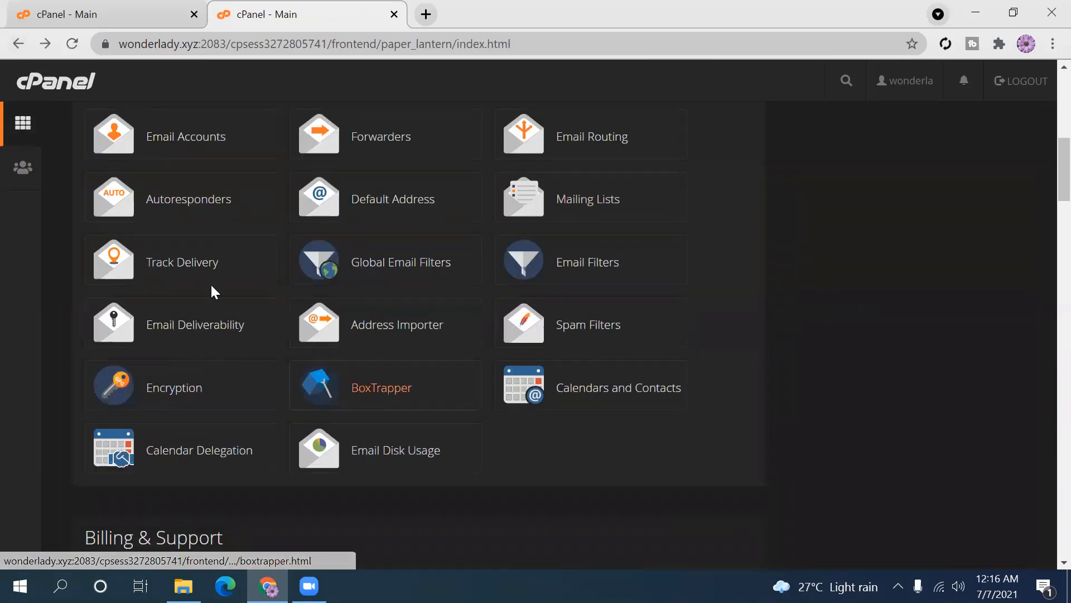
# - Open the Address Importer with Email Accounts selected and bring up the CSV/XLS file picker
pyautogui.click(409, 336)
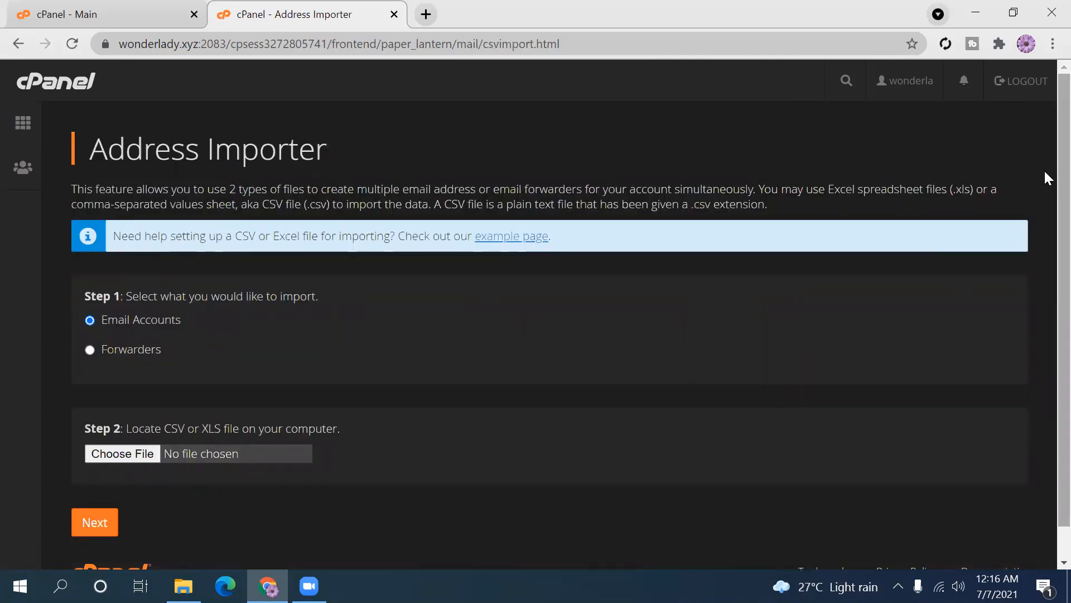
pyautogui.scroll(-1, 1047, 189)
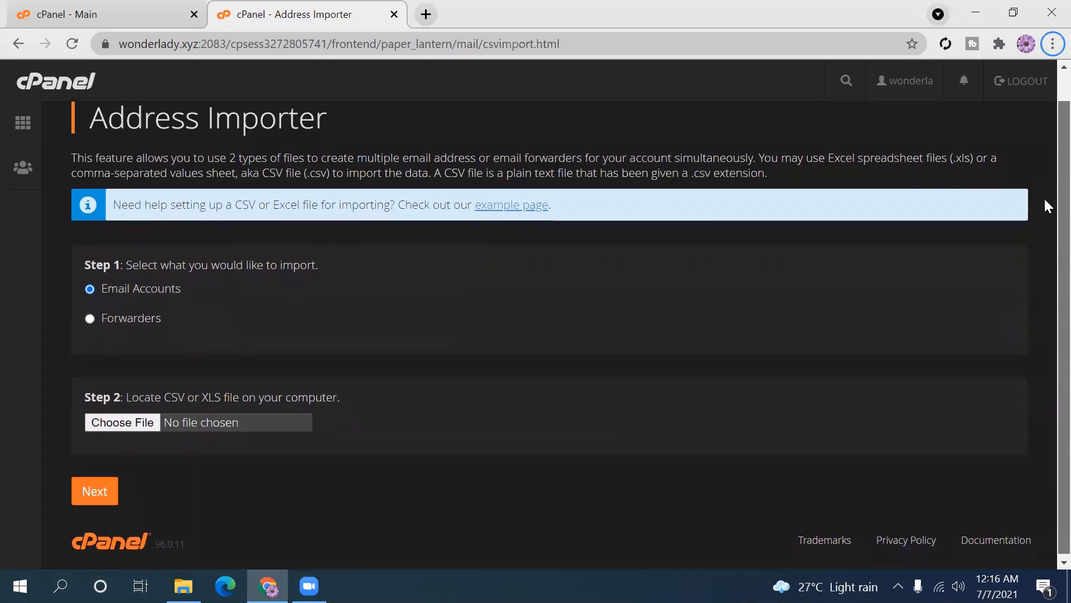
pyautogui.scroll(1, 1046, 184)
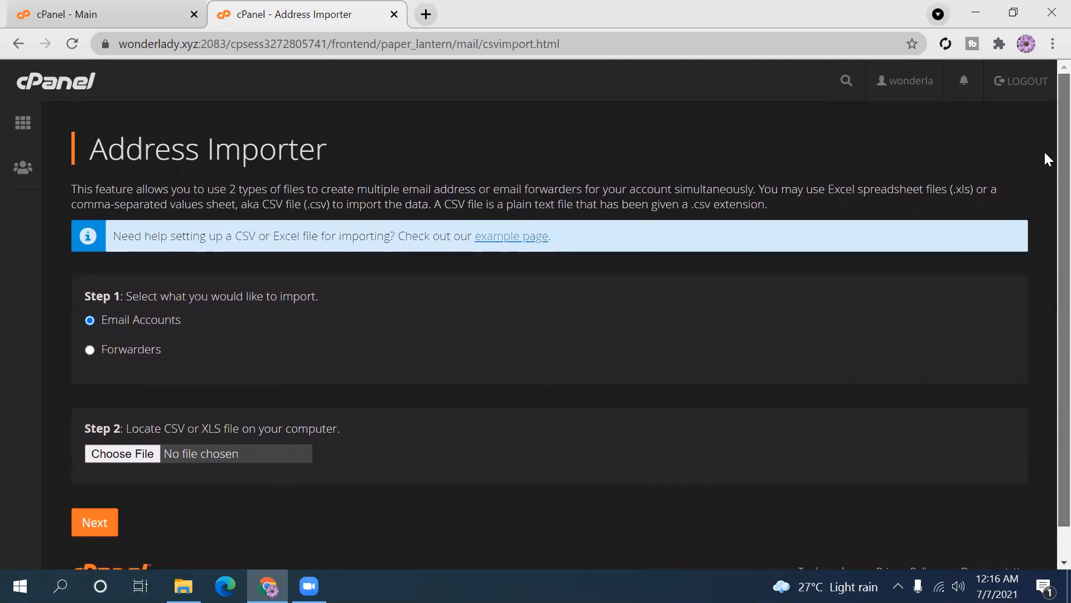
pyautogui.scroll(-1, 1045, 190)
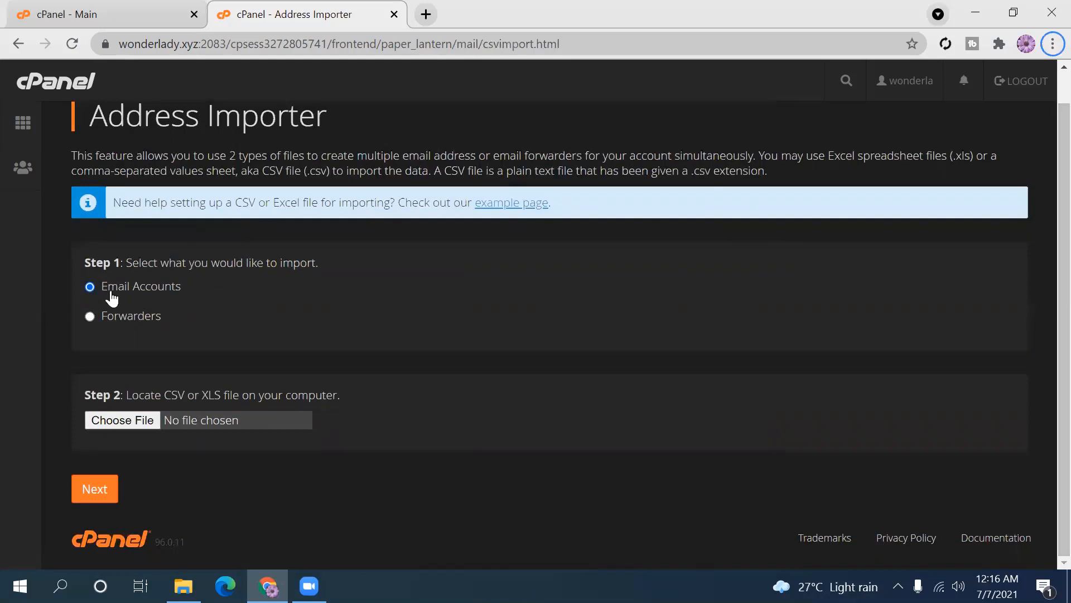
pyautogui.moveTo(180, 282); pyautogui.dragTo(100, 288)
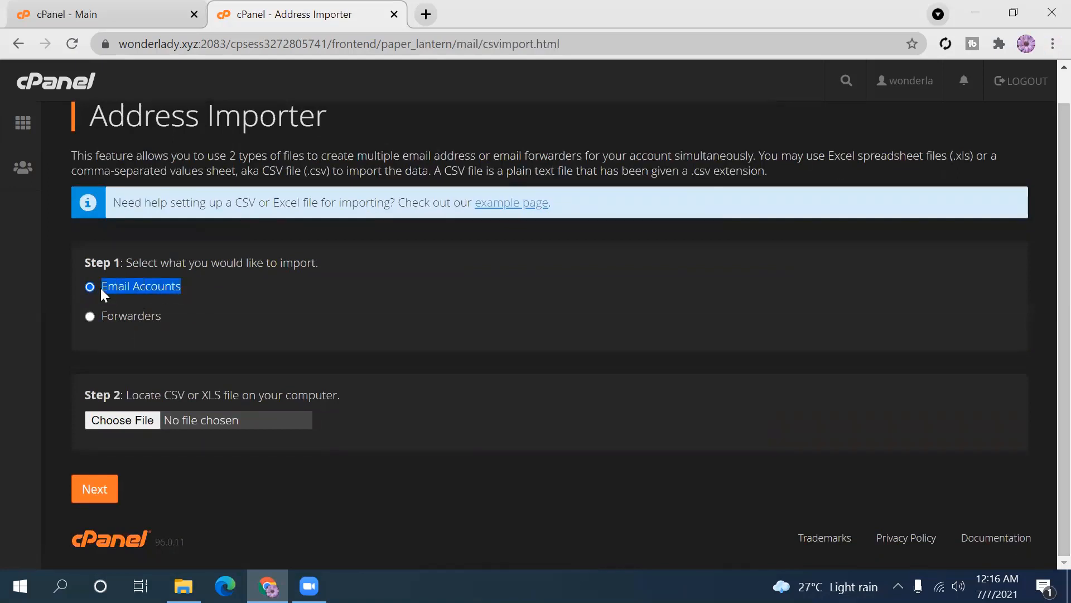
pyautogui.moveTo(162, 315); pyautogui.dragTo(109, 316)
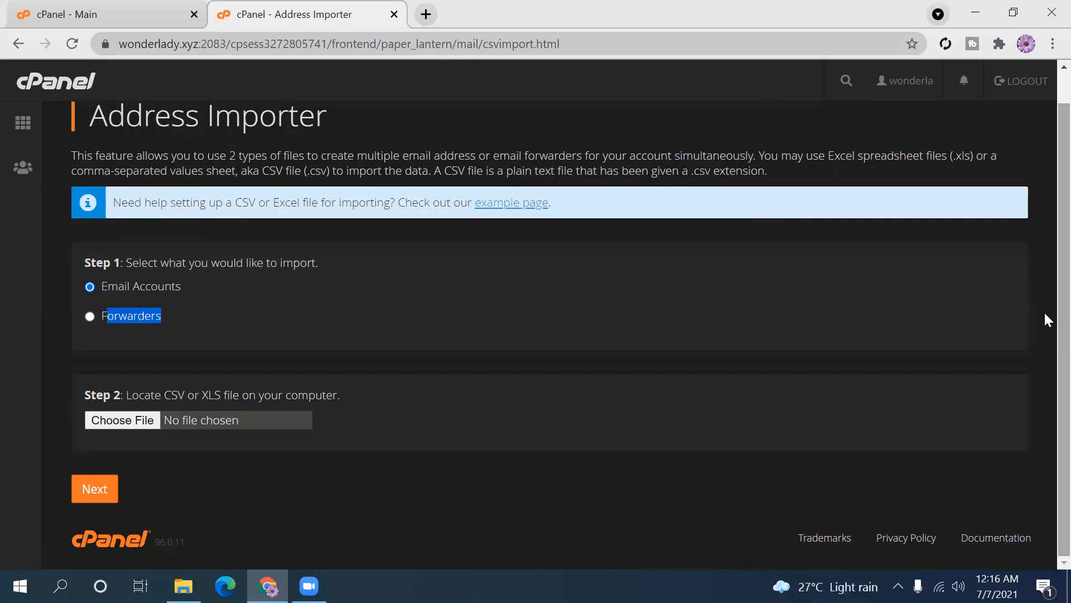
pyautogui.scroll(1, 1047, 296)
pyautogui.scroll(-1, 1047, 335)
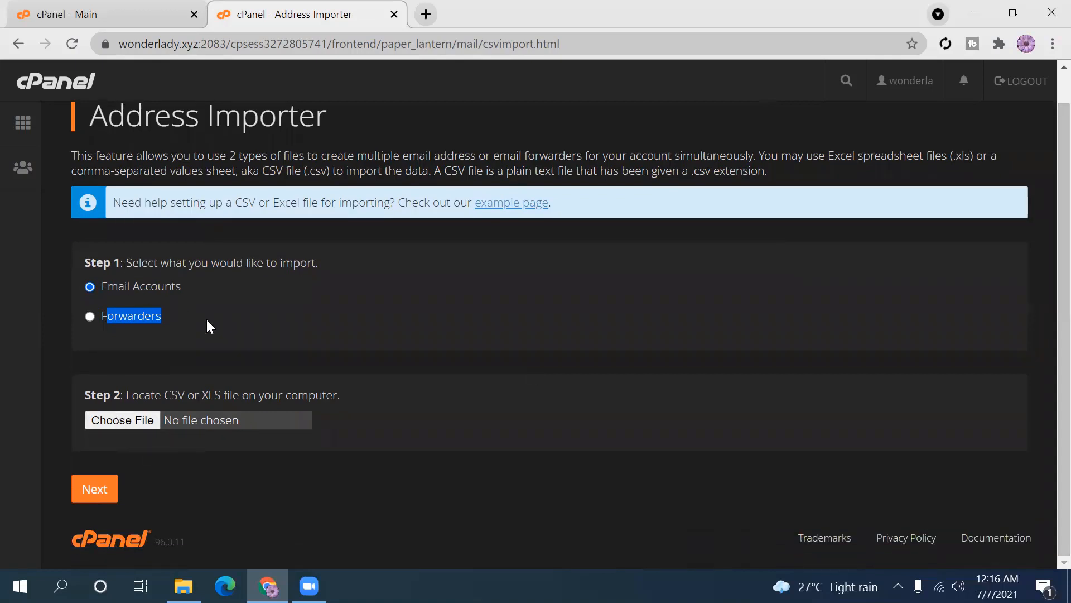
pyautogui.click(225, 337)
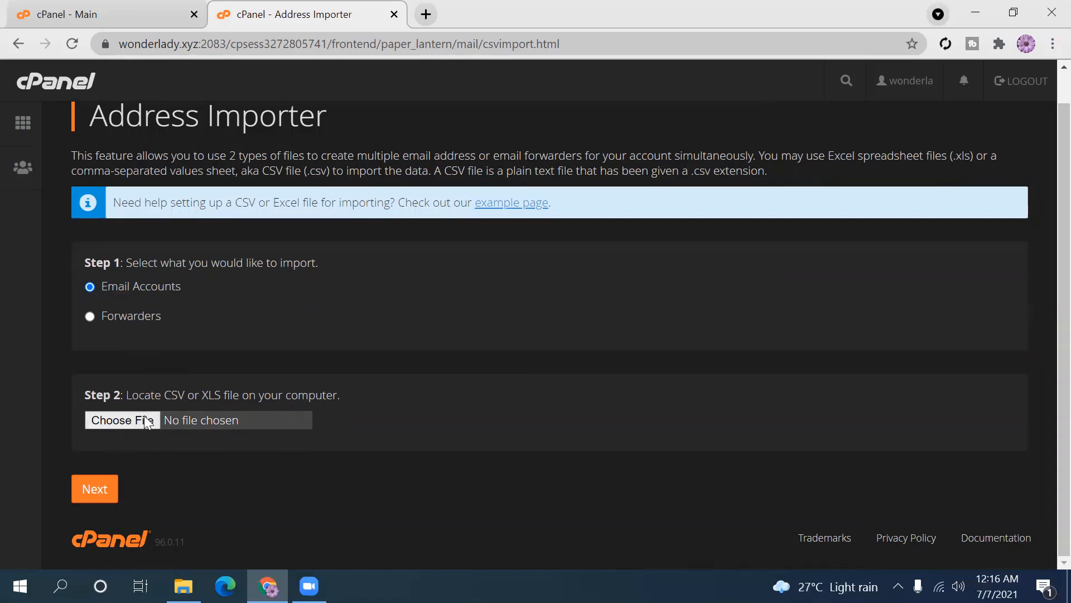
pyautogui.click(130, 423)
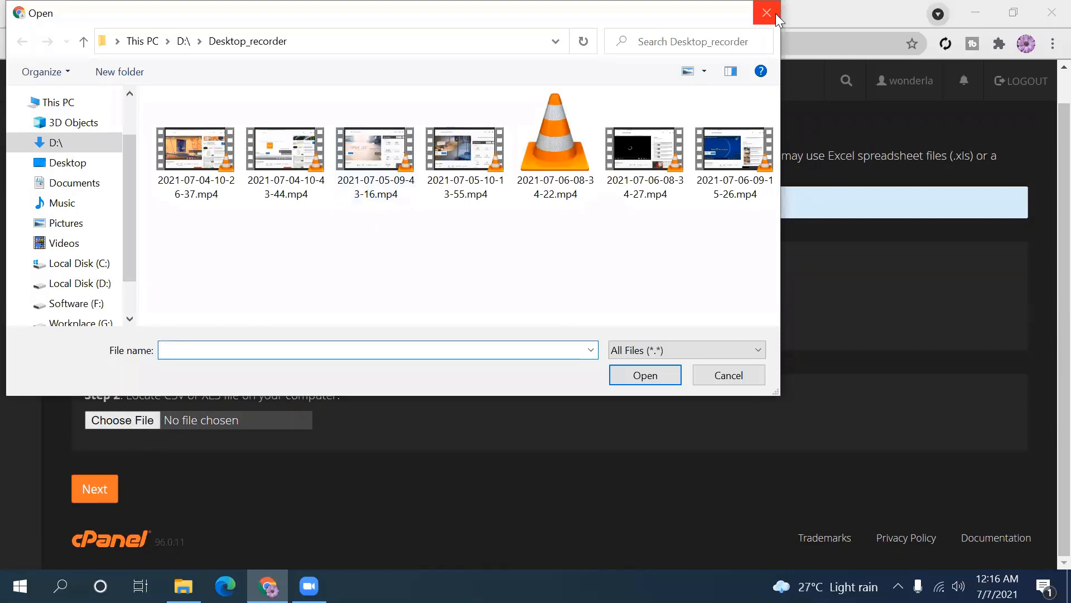
# - Cancel the file picker without choosing an import file
pyautogui.click(767, 13)
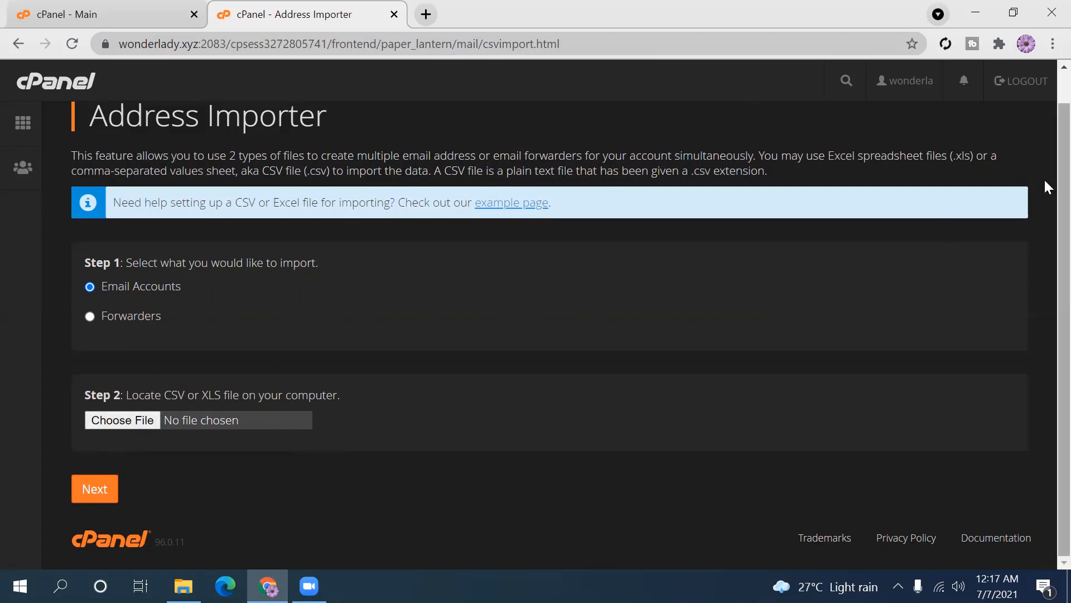
pyautogui.scroll(1, 1043, 208)
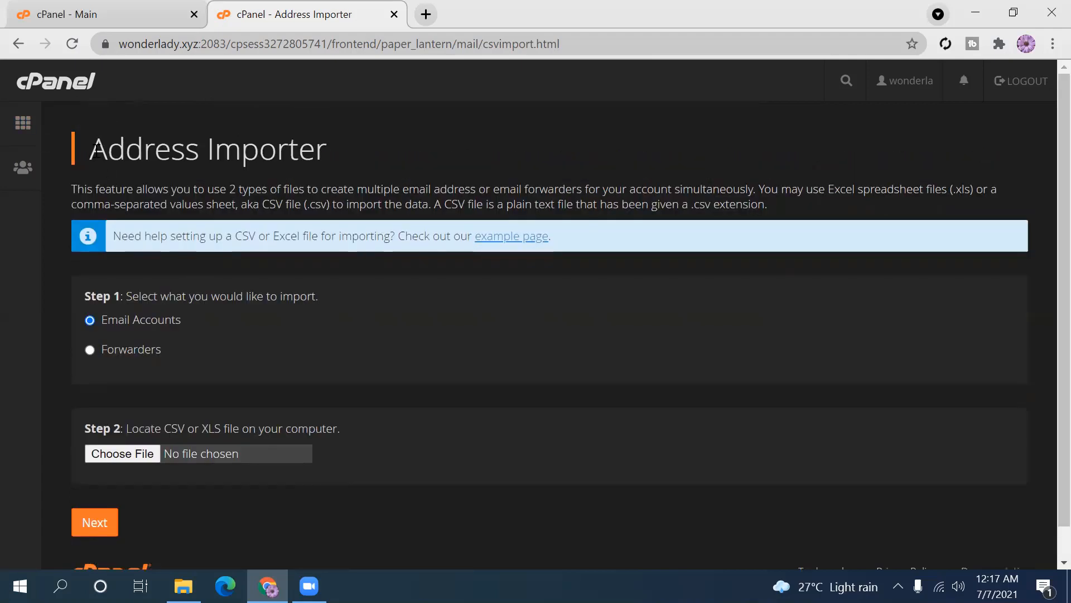
pyautogui.moveTo(92, 151); pyautogui.dragTo(327, 143)
pyautogui.click(327, 143)
# - Go back to the cPanel home page and open Encryption (GnuPG)
pyautogui.click(18, 128)
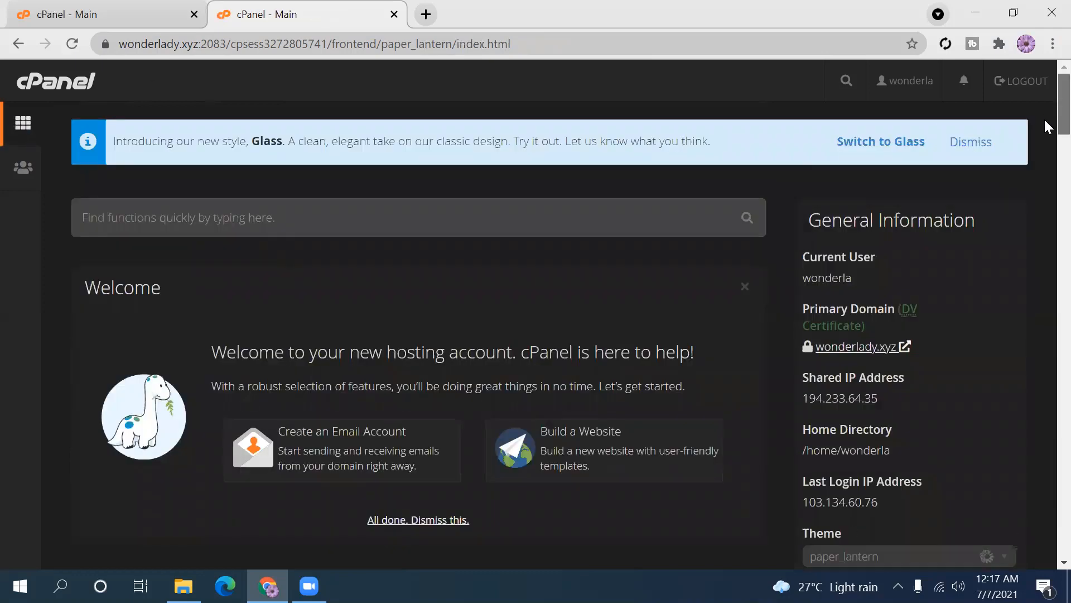
pyautogui.scroll(-10, 1046, 167)
pyautogui.scroll(1, 1044, 189)
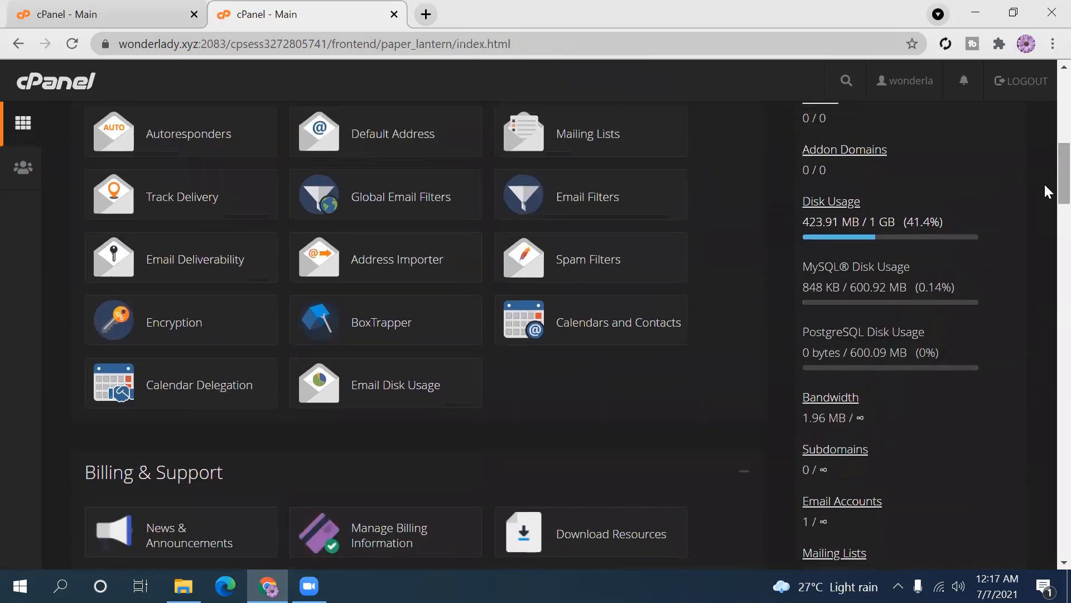
pyautogui.click(180, 334)
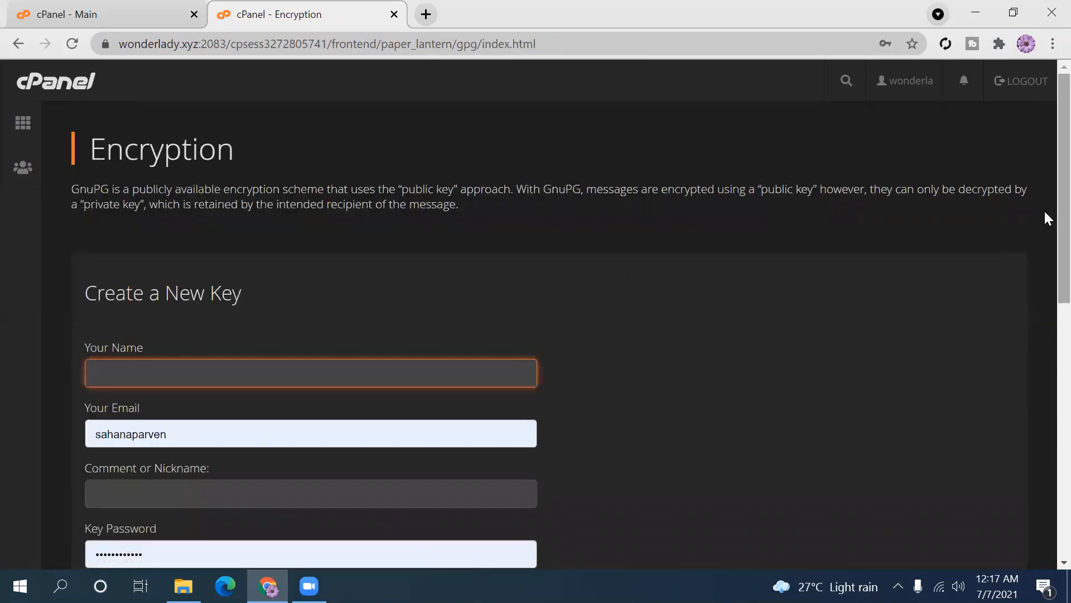
pyautogui.scroll(-2, 1045, 213)
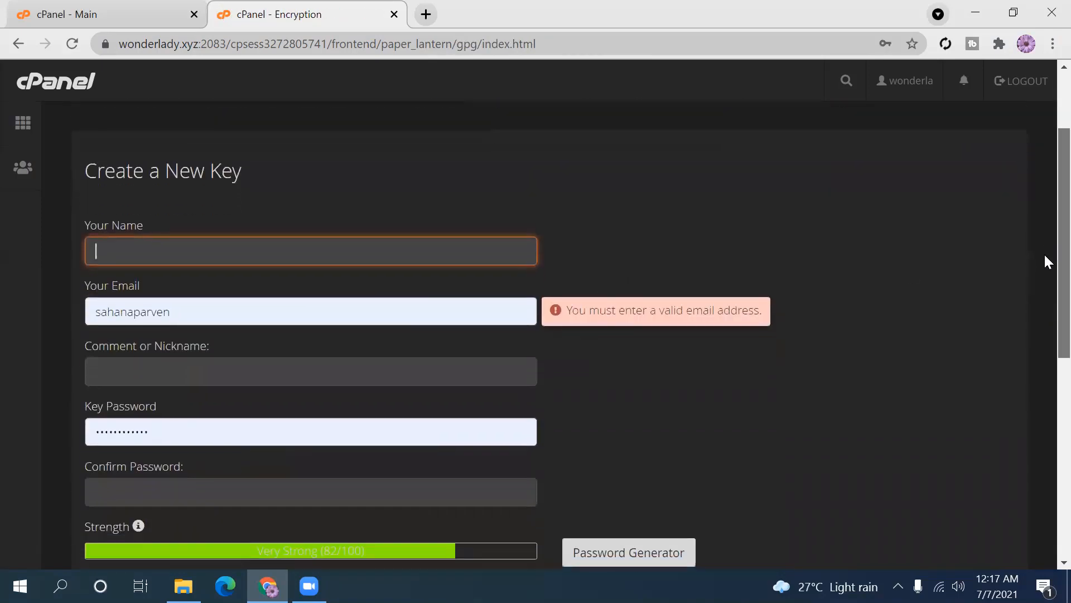
pyautogui.scroll(-1, 1045, 267)
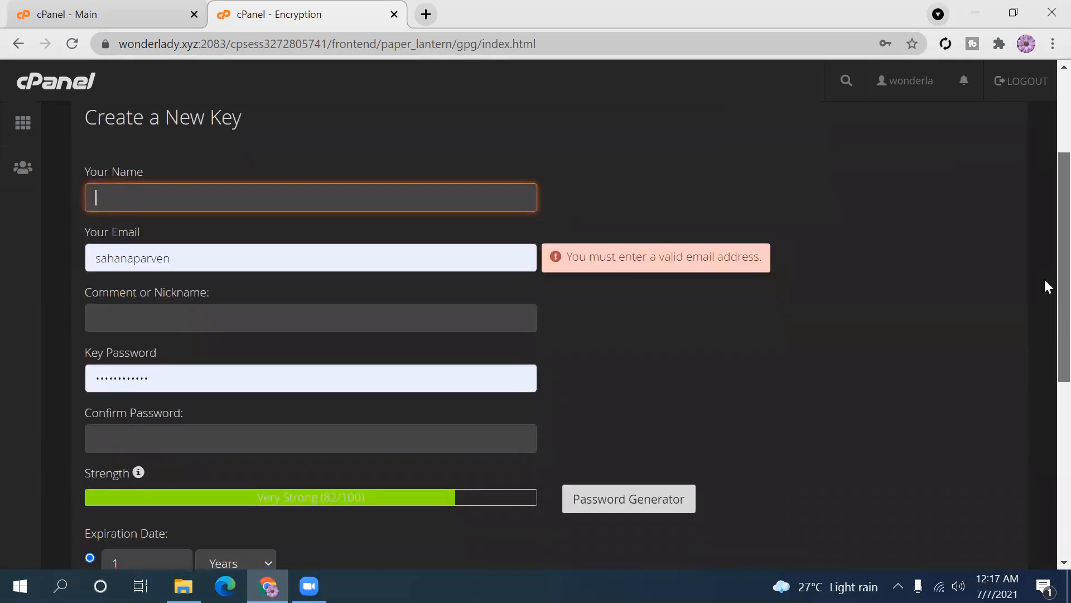
pyautogui.scroll(1, 1045, 262)
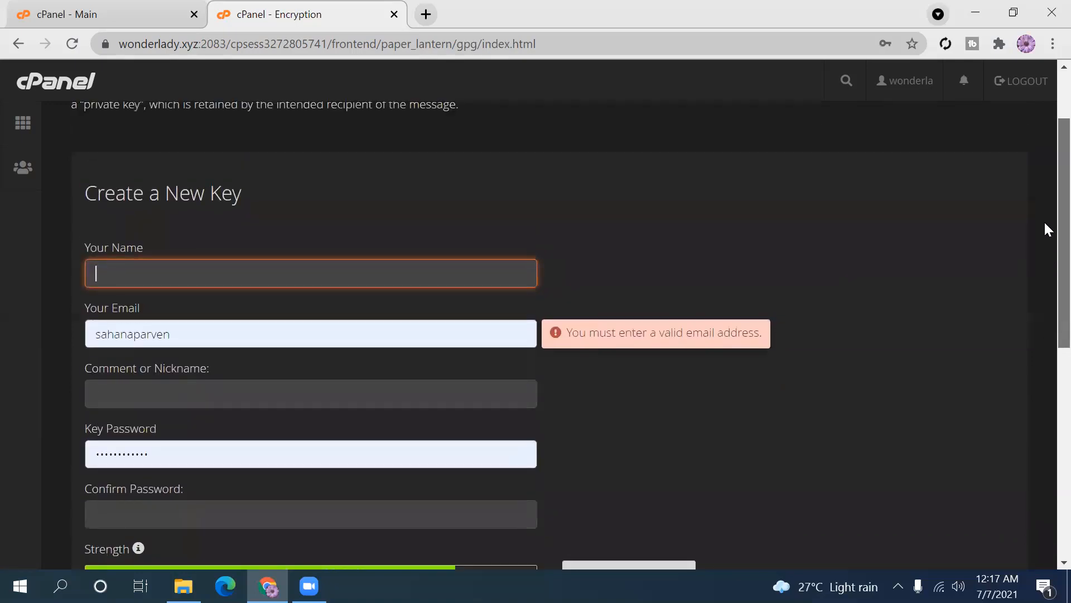
pyautogui.scroll(2, 1045, 201)
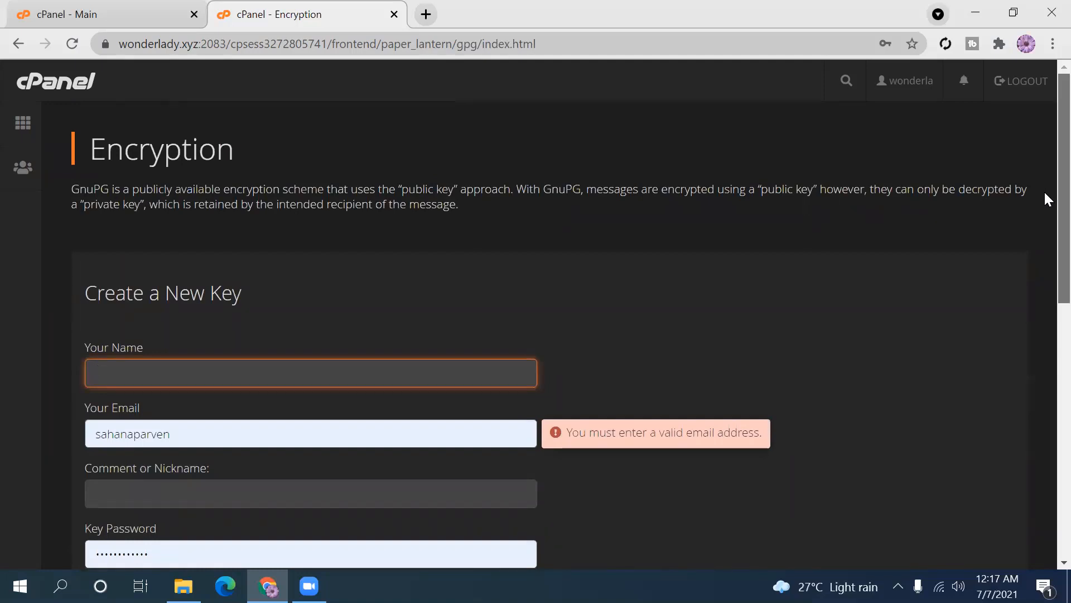
pyautogui.scroll(-1, 1046, 195)
pyautogui.scroll(-1, 1046, 198)
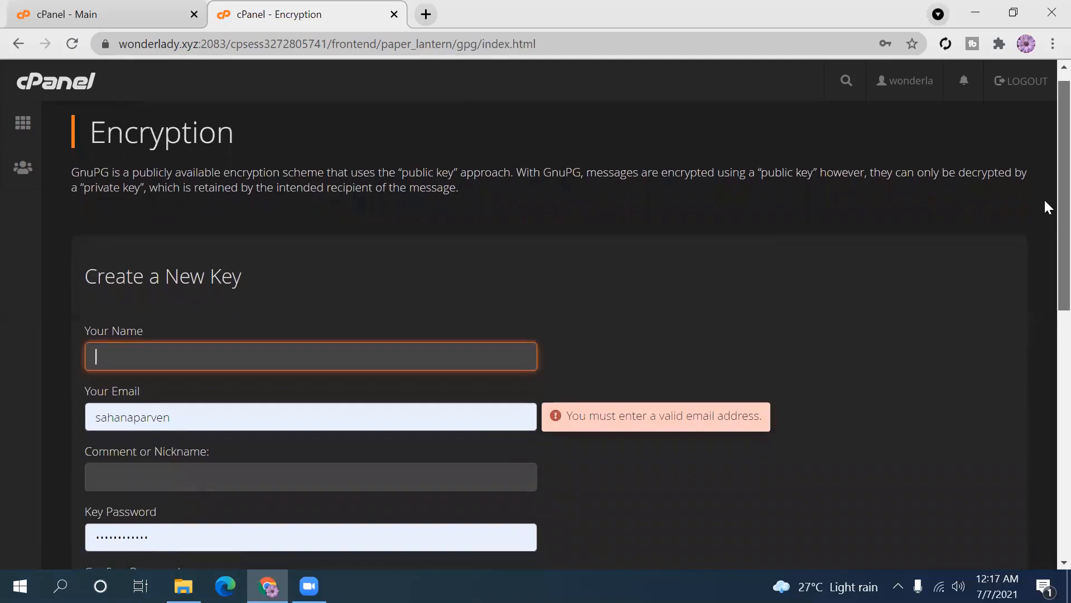
pyautogui.scroll(-7, 1045, 218)
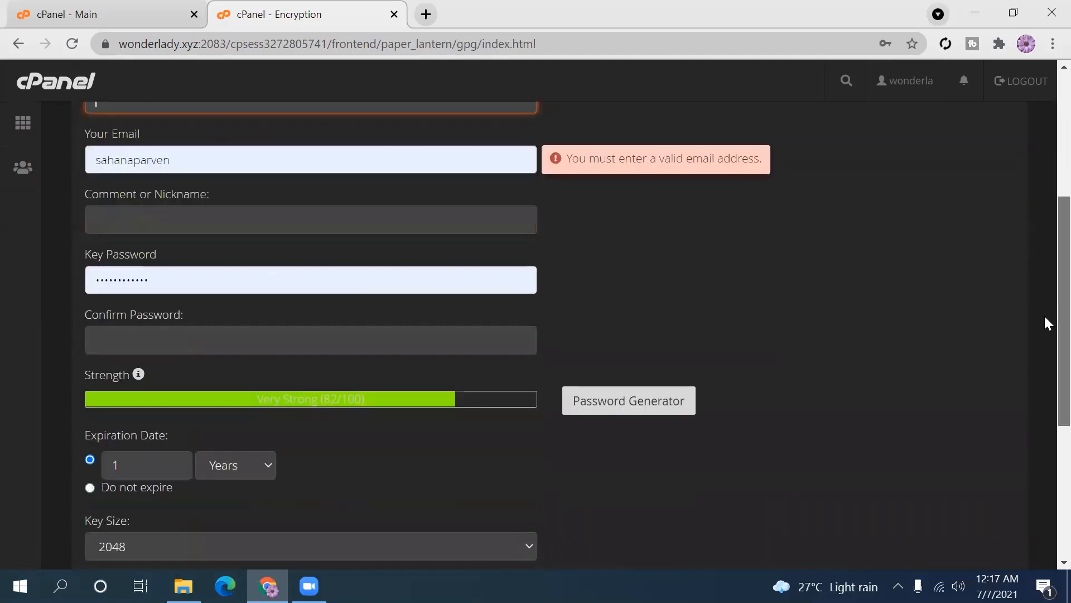
pyautogui.scroll(-2, 1045, 429)
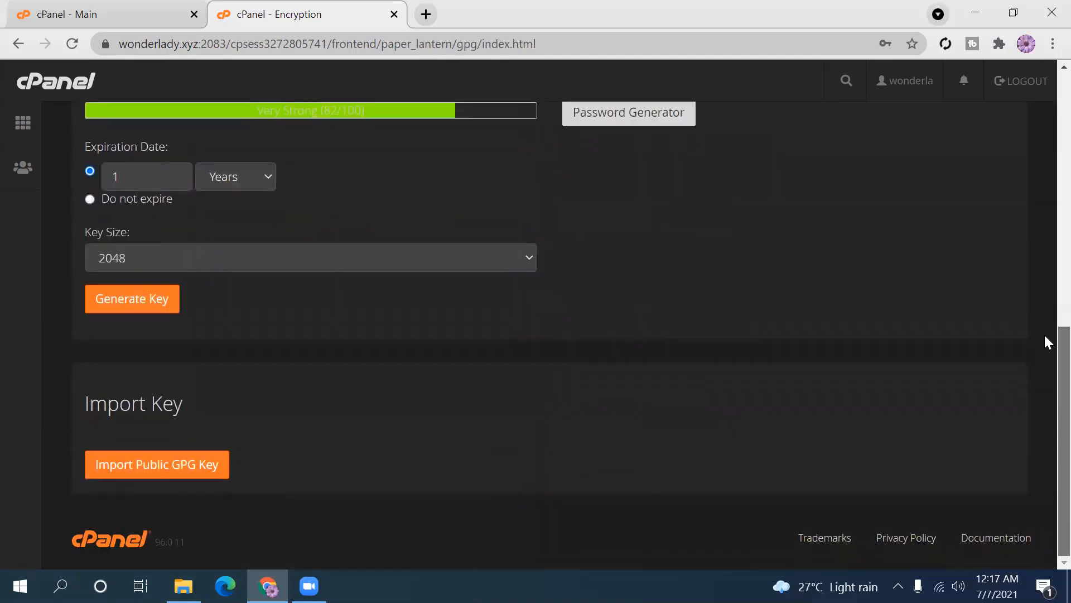
pyautogui.scroll(10, 1045, 223)
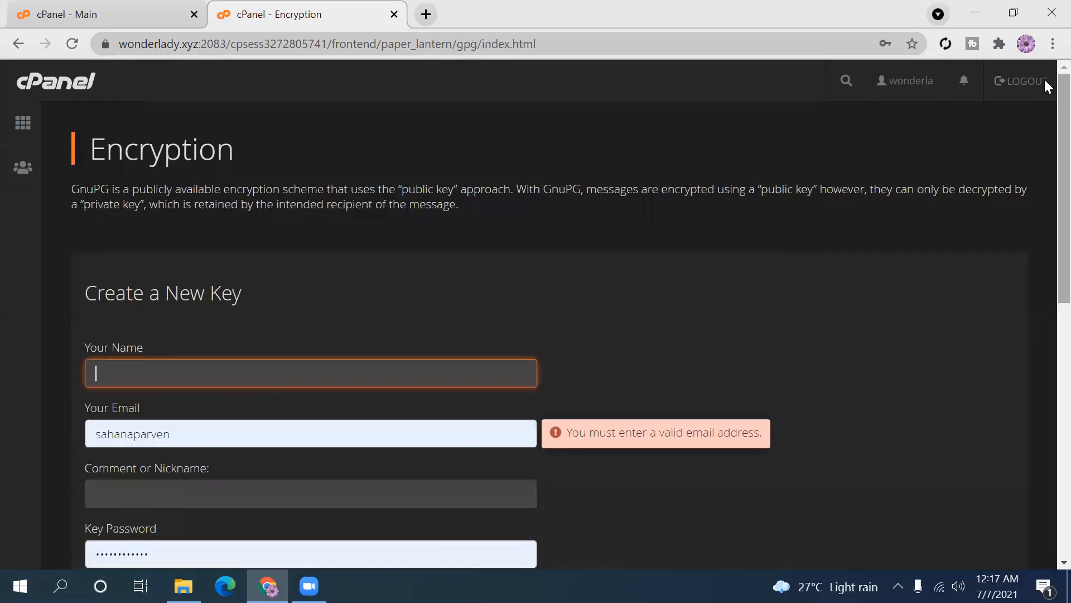
pyautogui.click(23, 124)
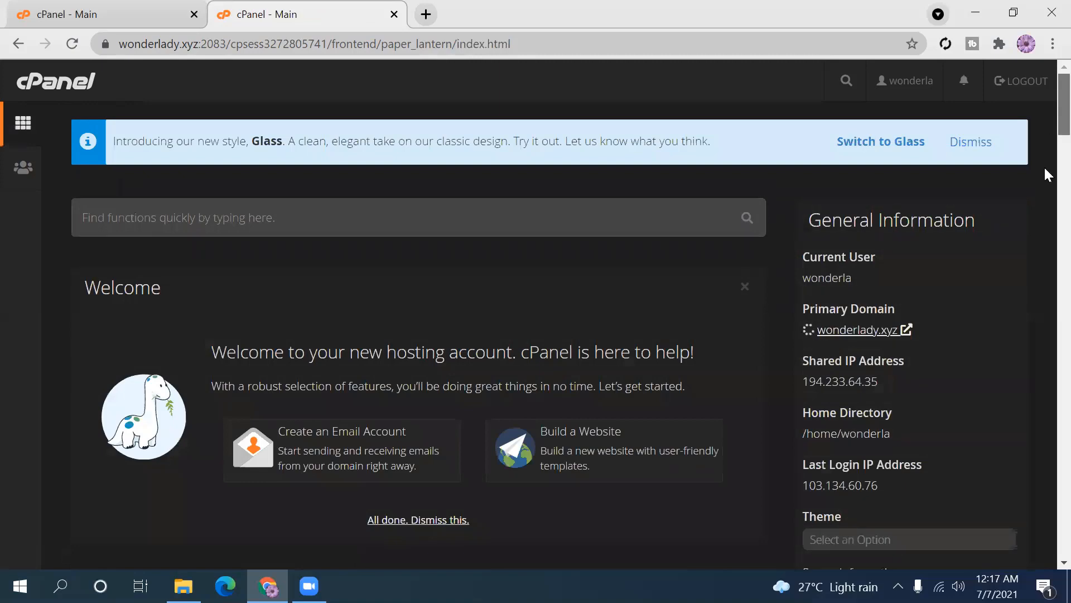
pyautogui.scroll(-10, 1044, 204)
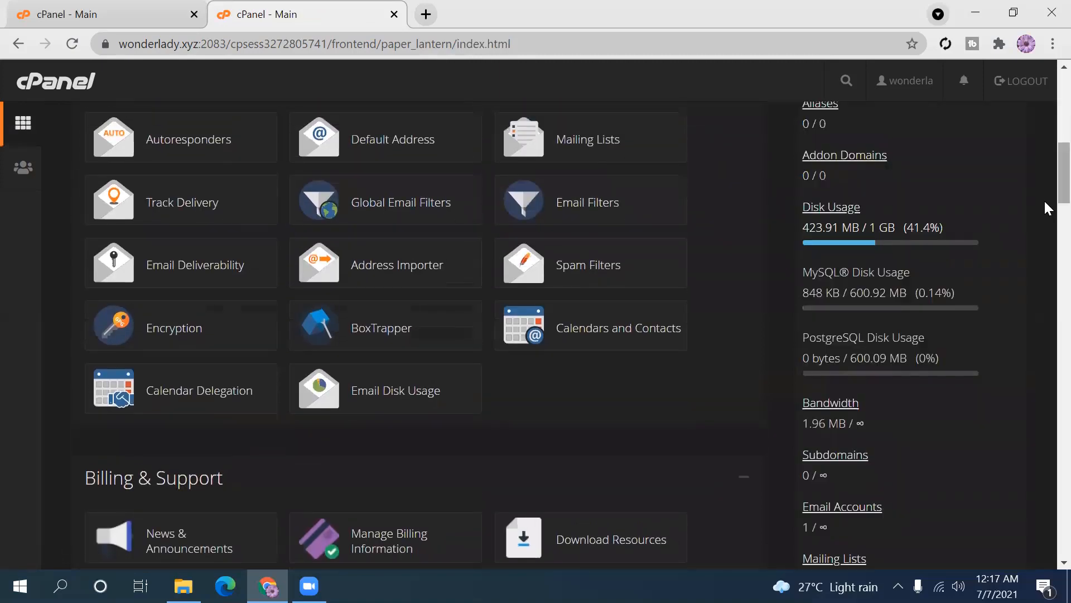
pyautogui.click(378, 329)
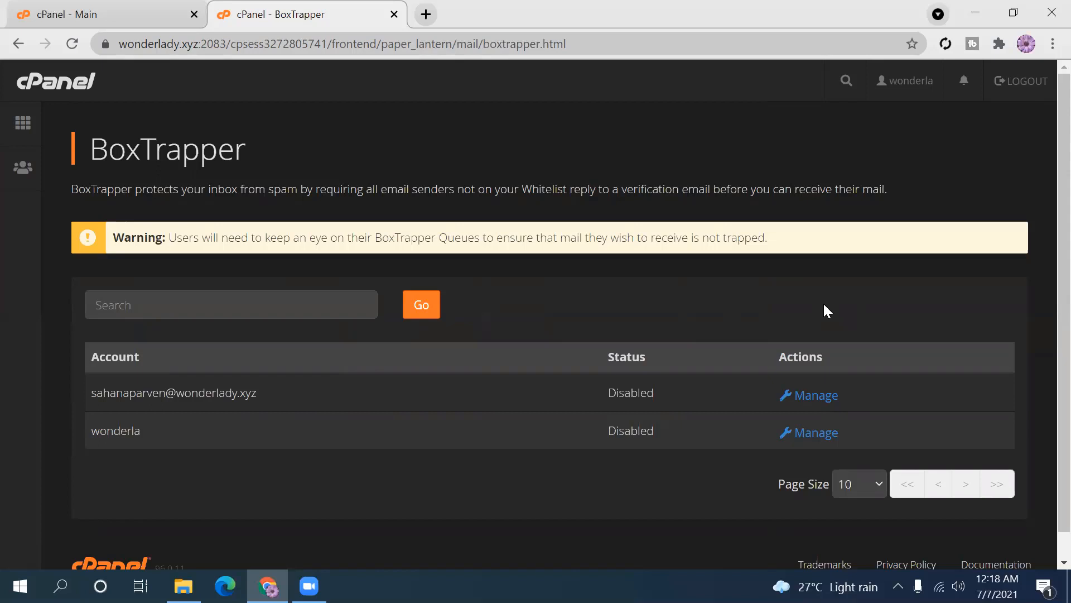
pyautogui.click(17, 45)
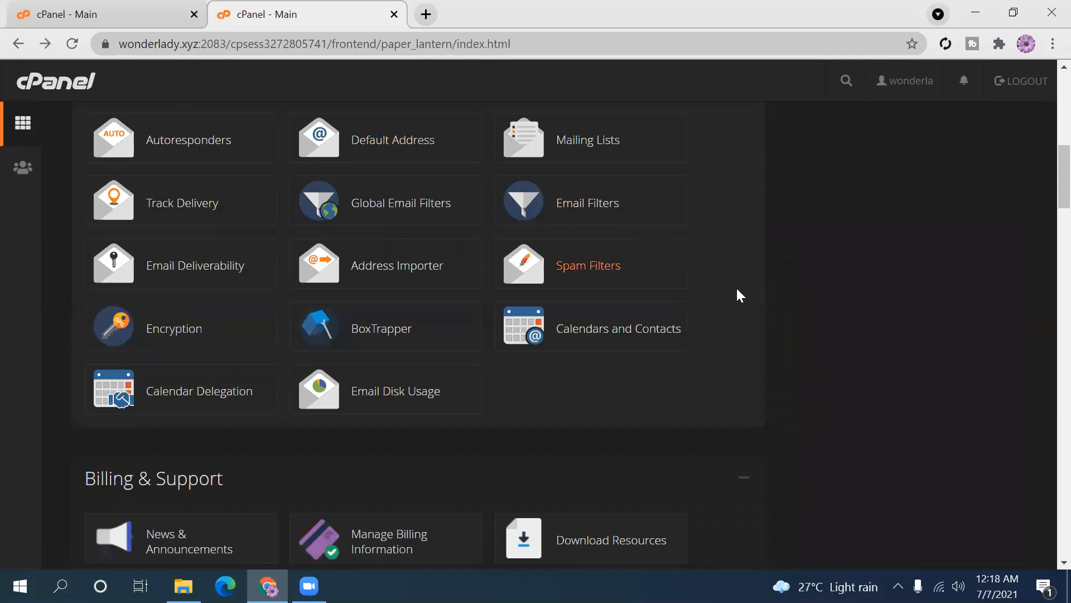
pyautogui.scroll(-2, 1045, 168)
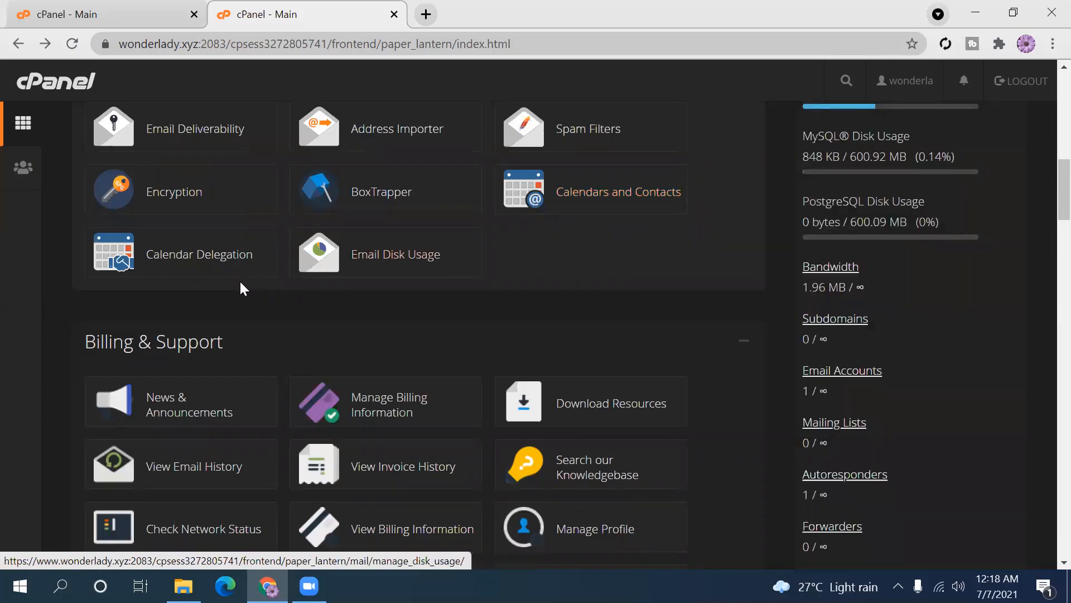
pyautogui.click(218, 261)
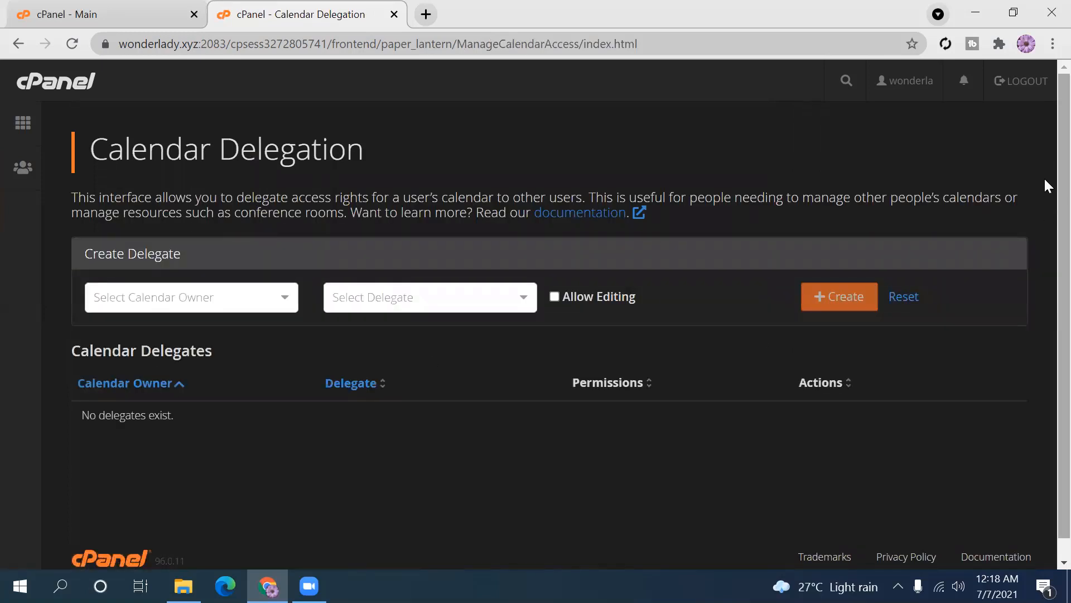
# - Delegate the email account's calendar to the main cPanel user with editing allowed
pyautogui.scroll(-1, 1043, 184)
pyautogui.scroll(1, 1043, 251)
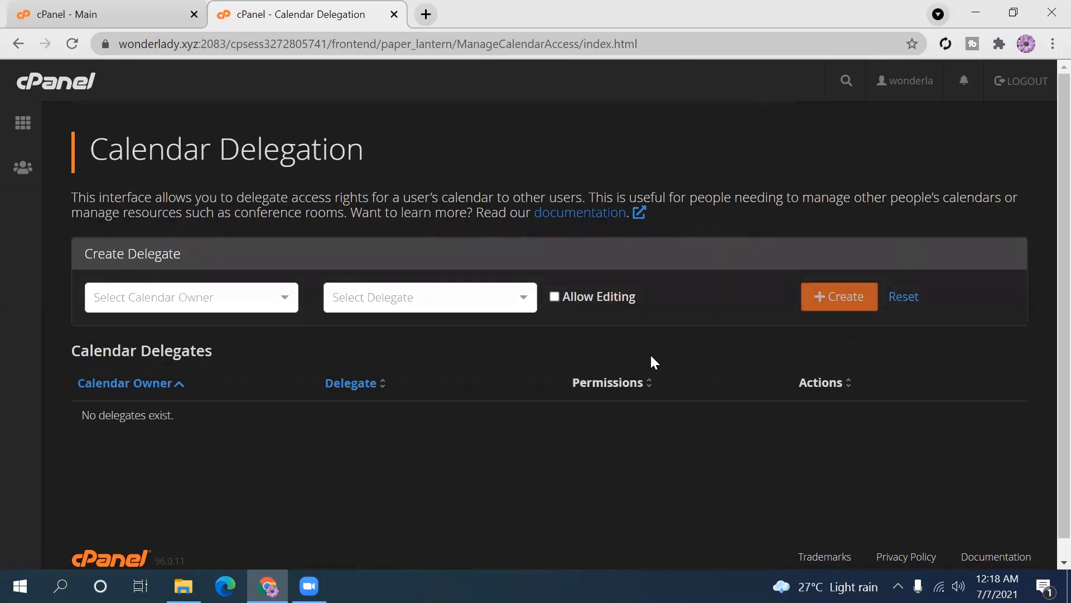
pyautogui.click(218, 304)
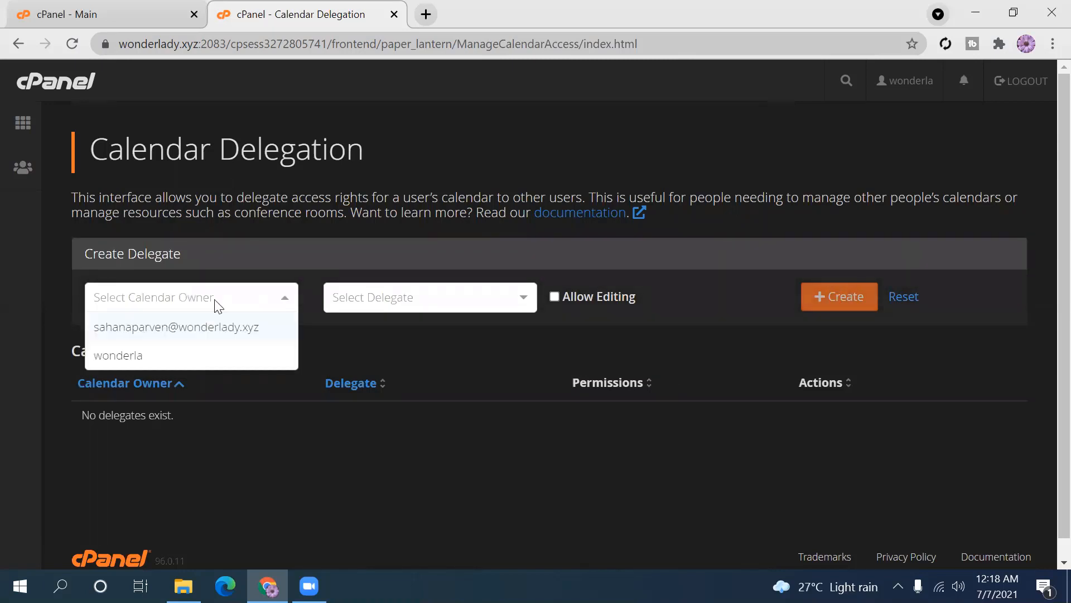
pyautogui.click(211, 336)
pyautogui.click(350, 298)
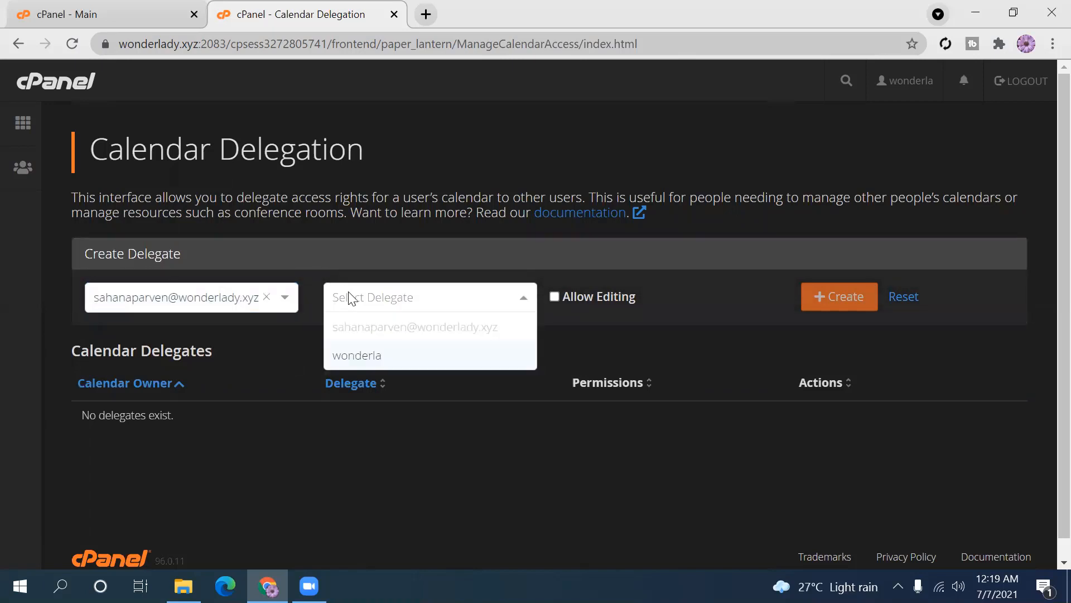
pyautogui.click(367, 356)
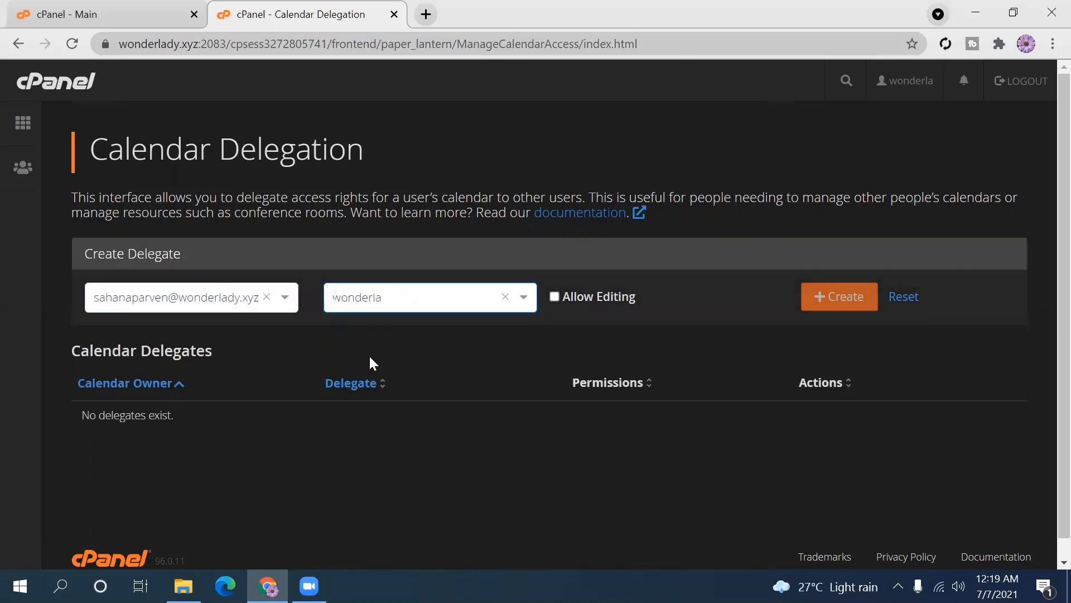
pyautogui.click(556, 296)
pyautogui.click(824, 300)
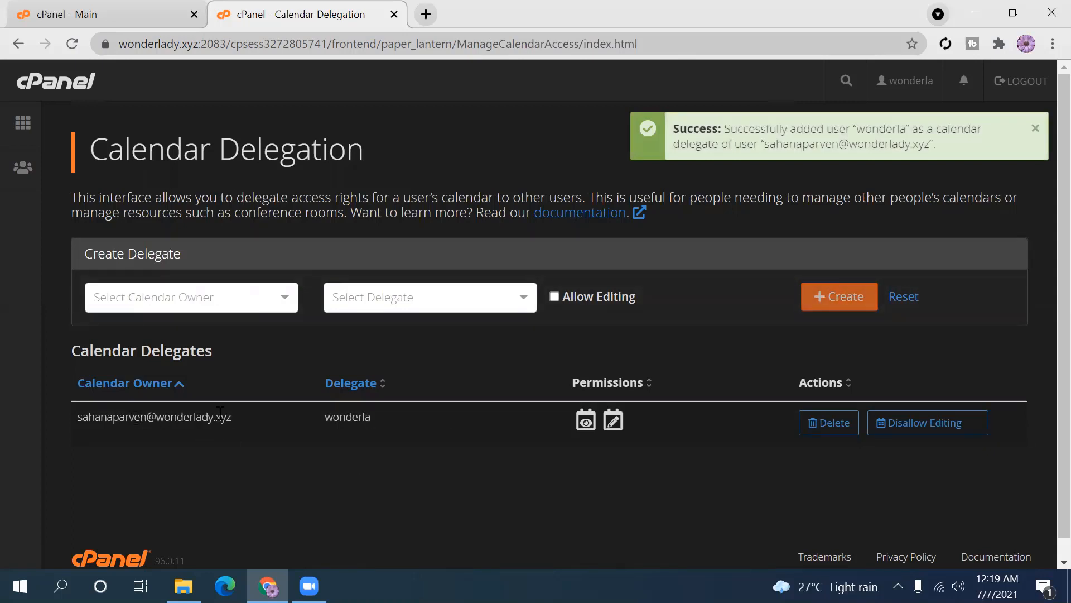
pyautogui.click(278, 297)
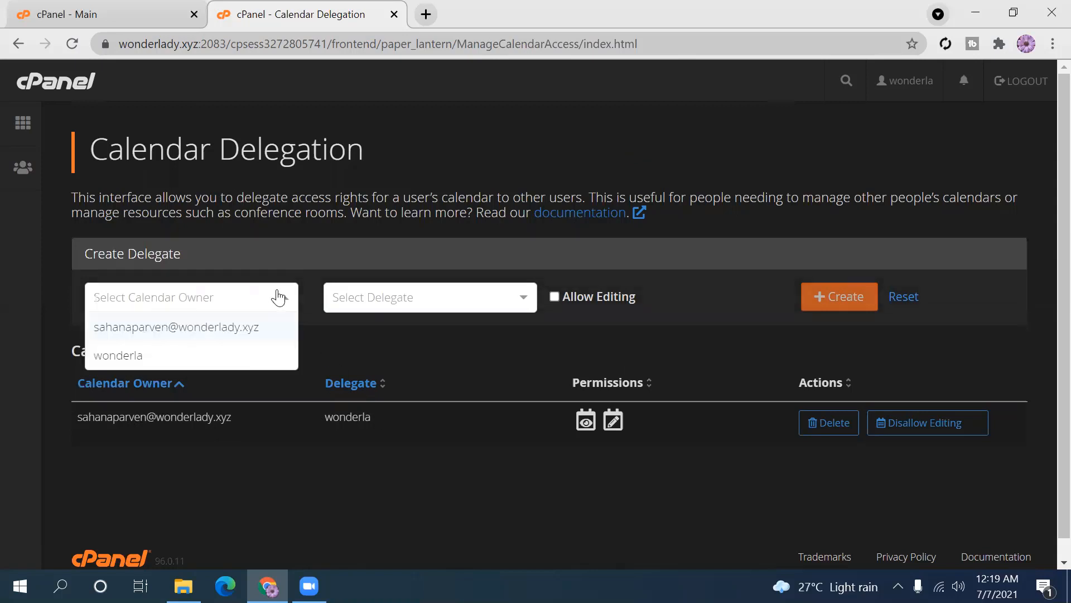
# - Create a view-only delegation giving the email account access to the main user's calendar
pyautogui.click(209, 355)
pyautogui.click(450, 304)
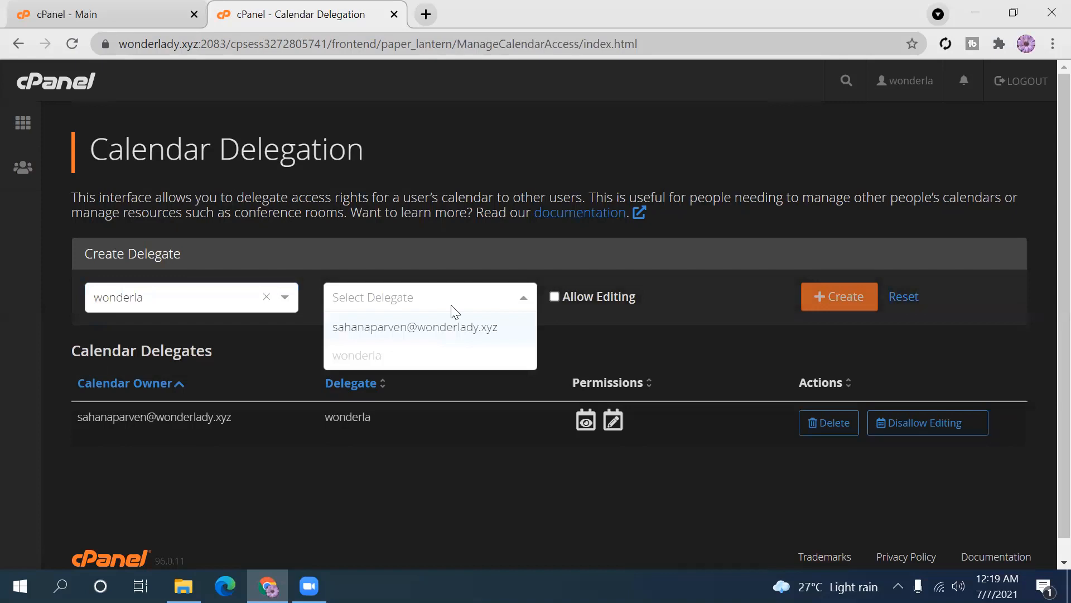
pyautogui.click(400, 324)
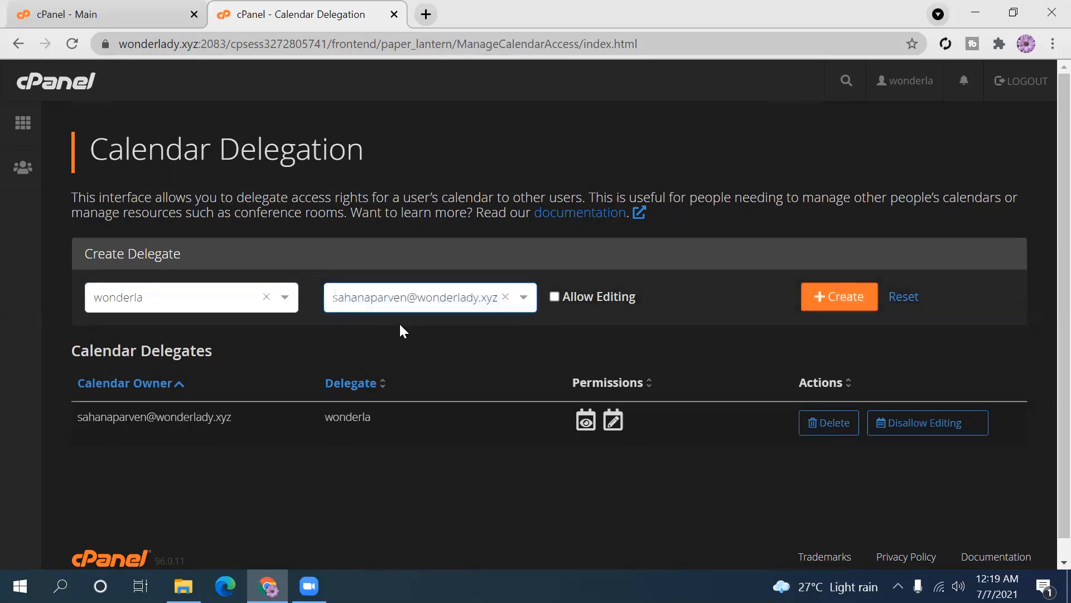
pyautogui.click(841, 296)
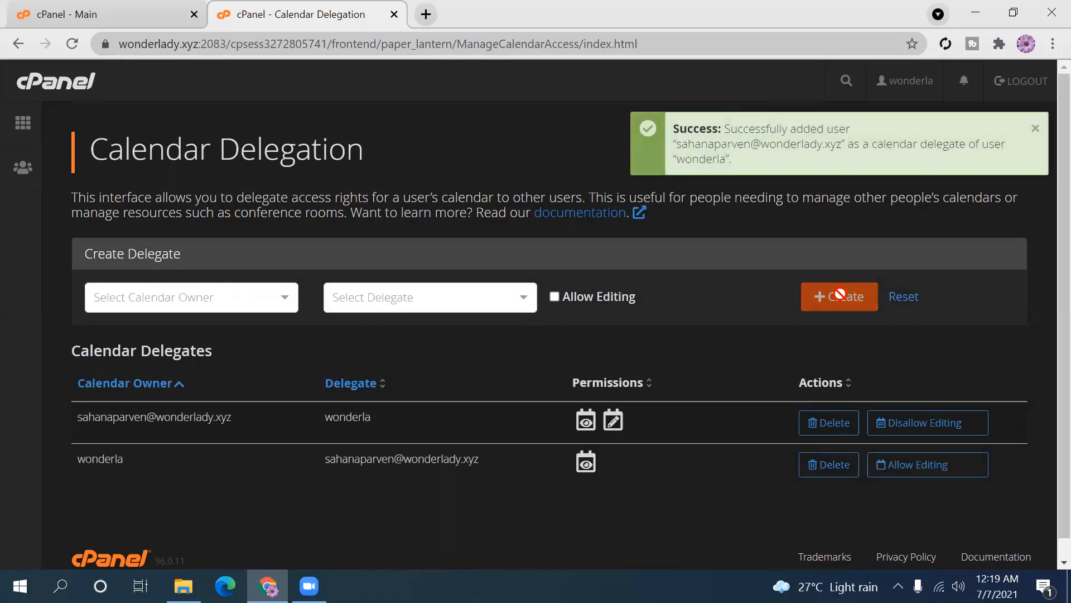
pyautogui.click(1036, 130)
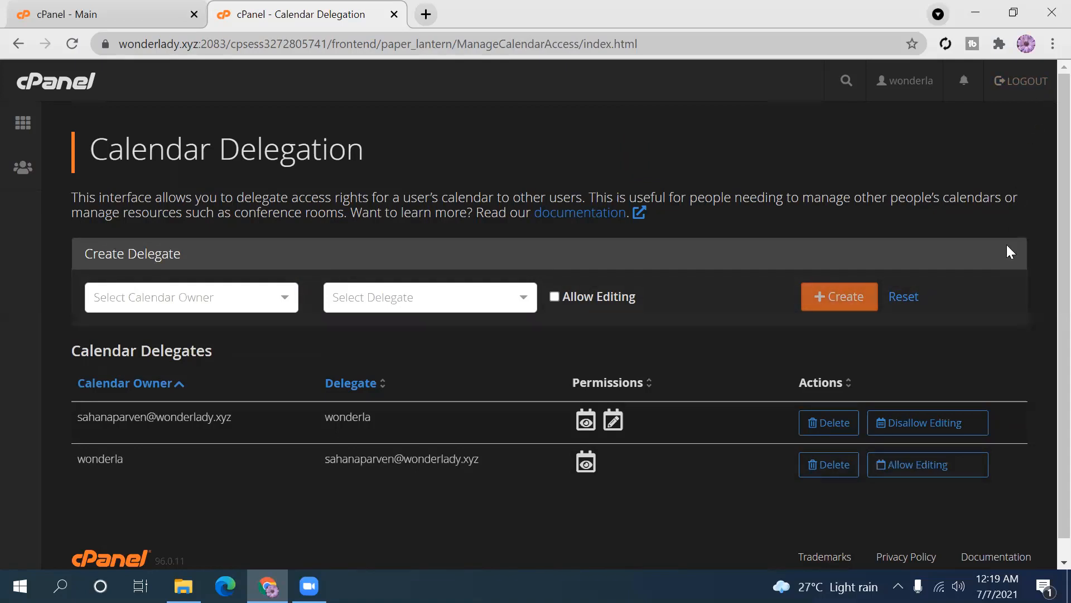
pyautogui.scroll(-1, 1047, 285)
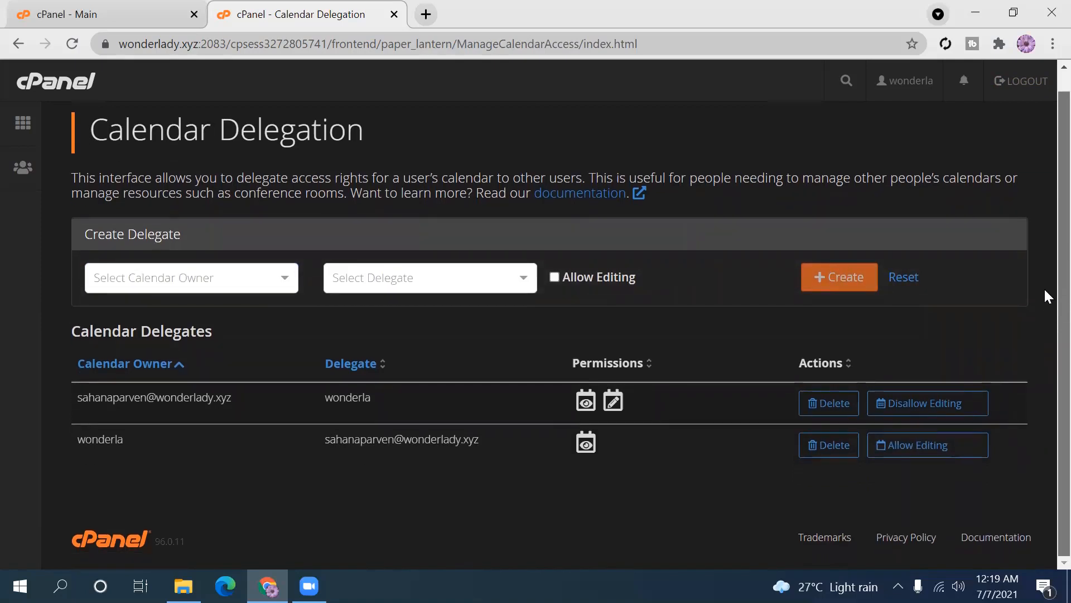
pyautogui.scroll(1, 1044, 251)
pyautogui.scroll(-1, 1047, 374)
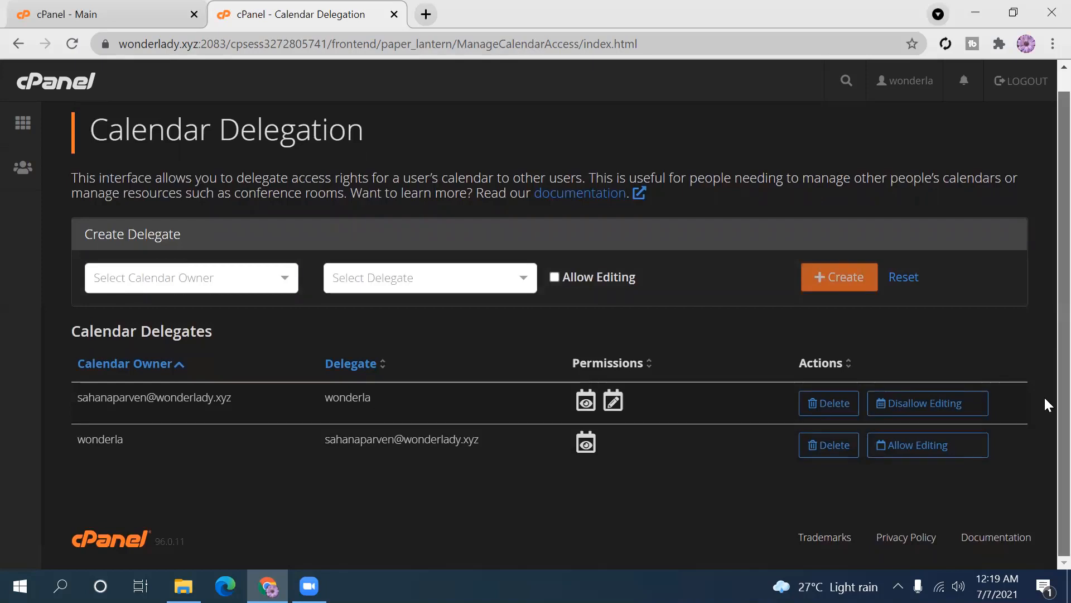
pyautogui.scroll(1, 1047, 187)
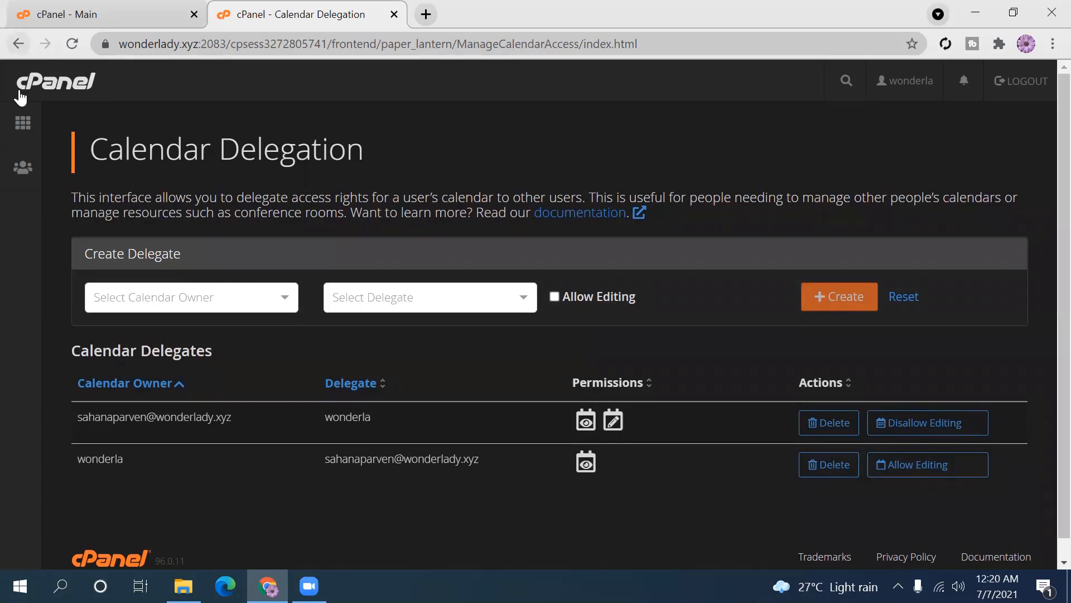
# - Check Email Disk Usage, showing every System Account mailbox at 0 bytes, then return home
pyautogui.click(23, 122)
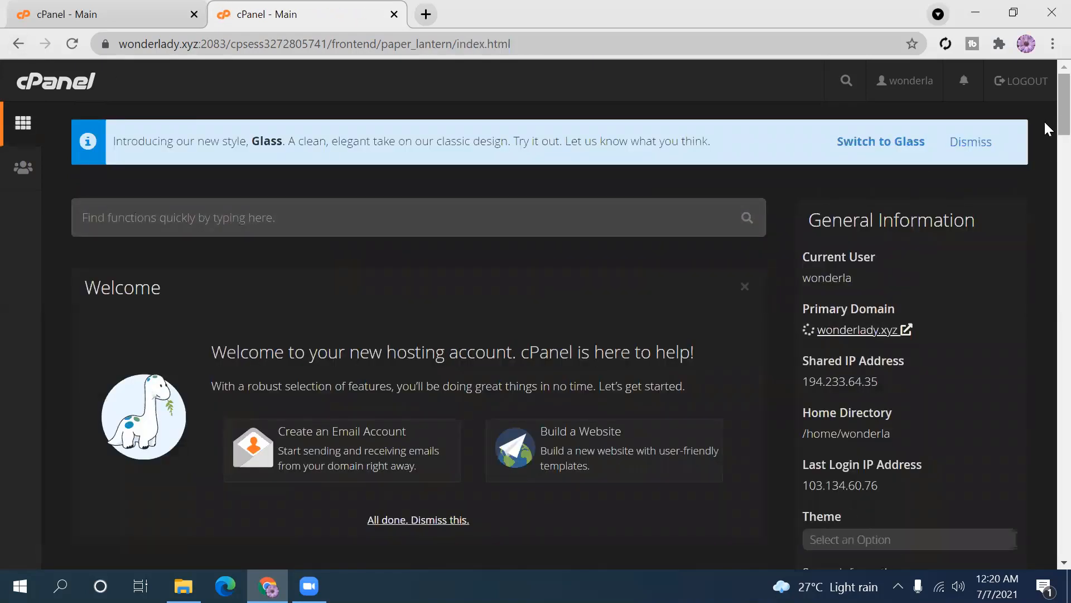
pyautogui.scroll(-6, 1044, 120)
pyautogui.scroll(-4, 1043, 180)
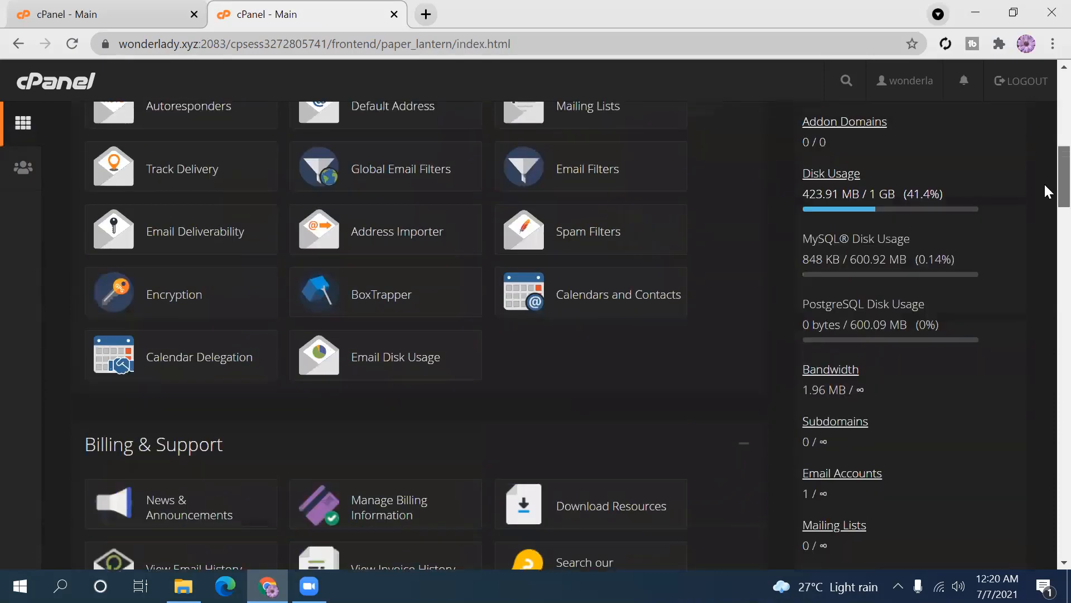
pyautogui.click(408, 381)
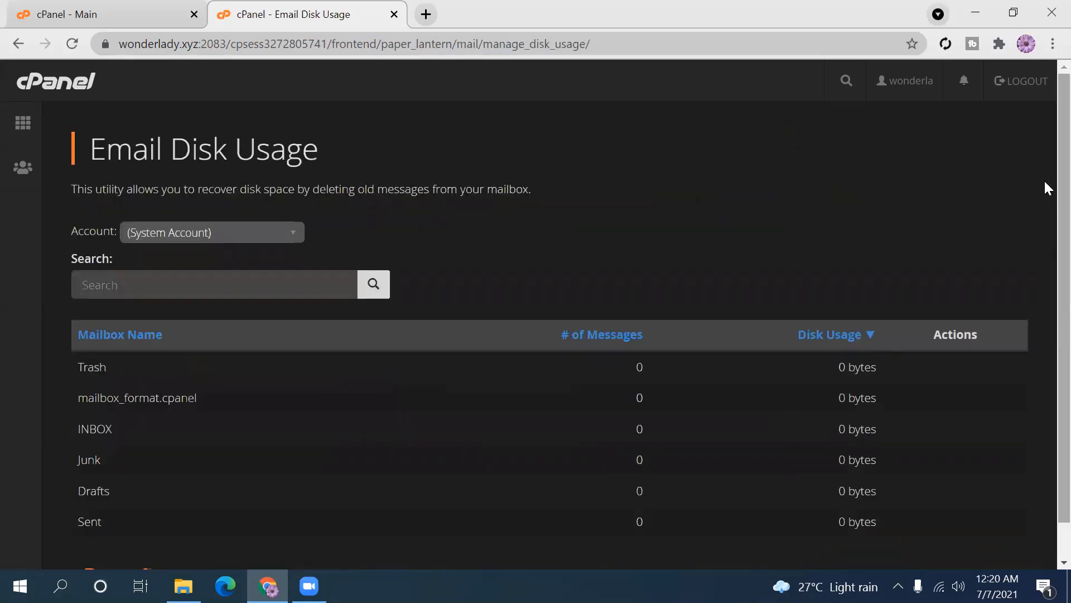
pyautogui.scroll(-2, 1045, 189)
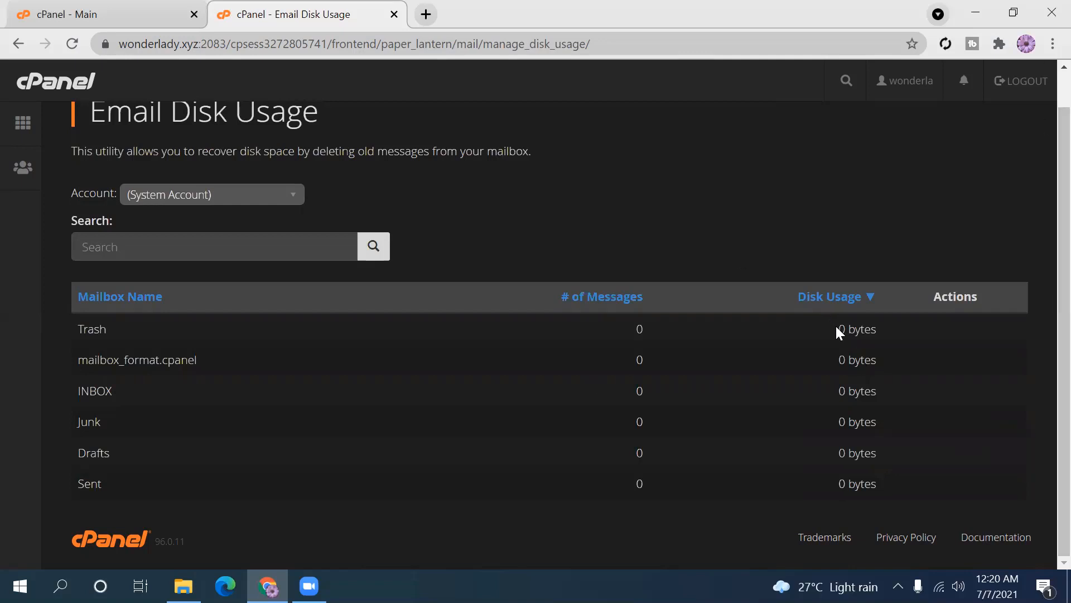
pyautogui.moveTo(835, 327); pyautogui.dragTo(815, 336)
pyautogui.click(815, 337)
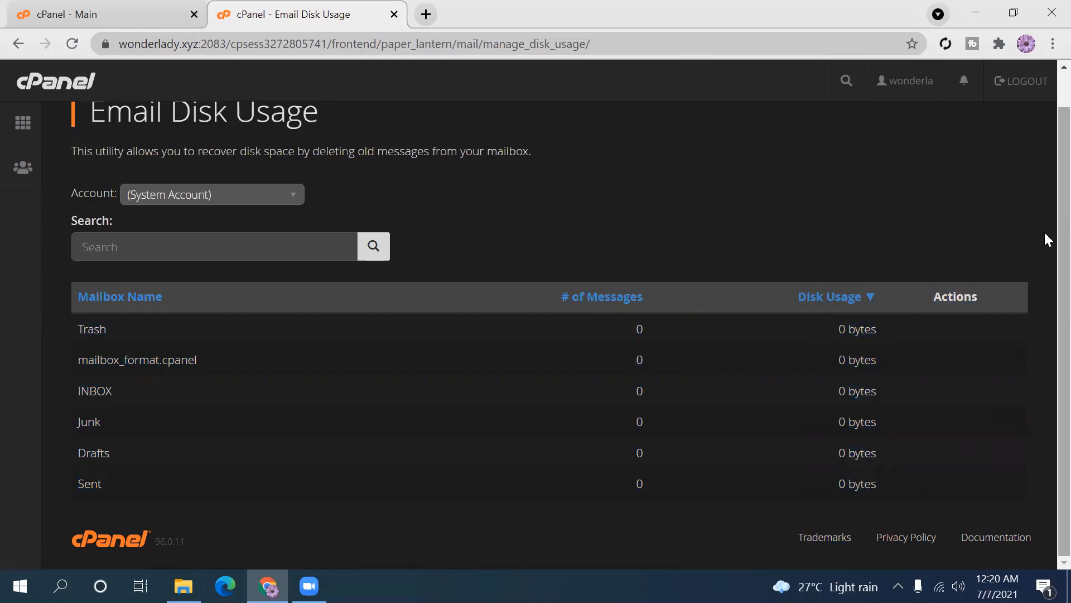
pyautogui.scroll(1, 1047, 139)
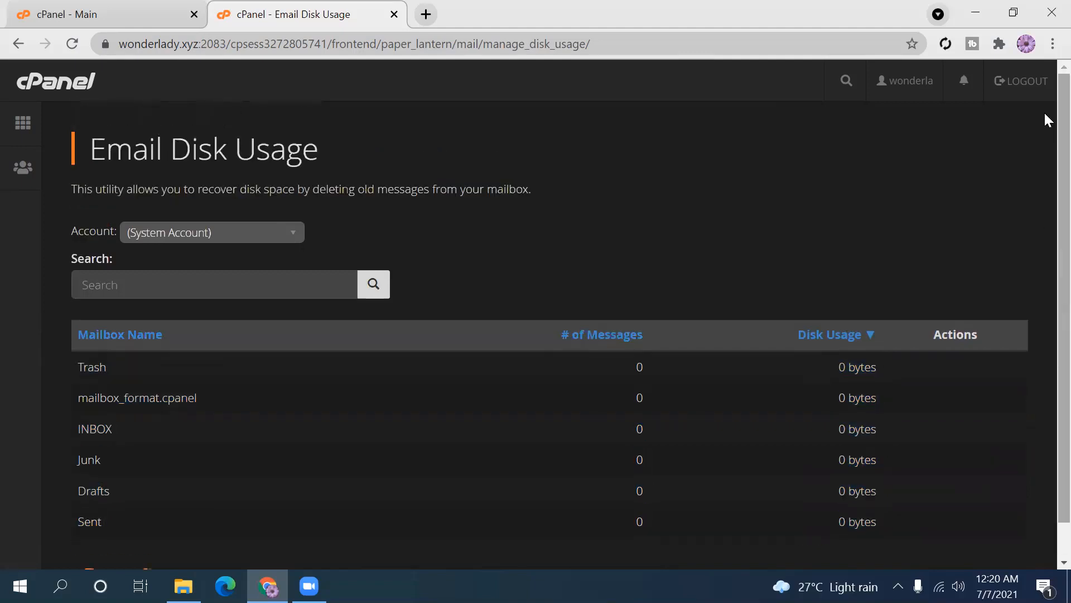
pyautogui.click(17, 46)
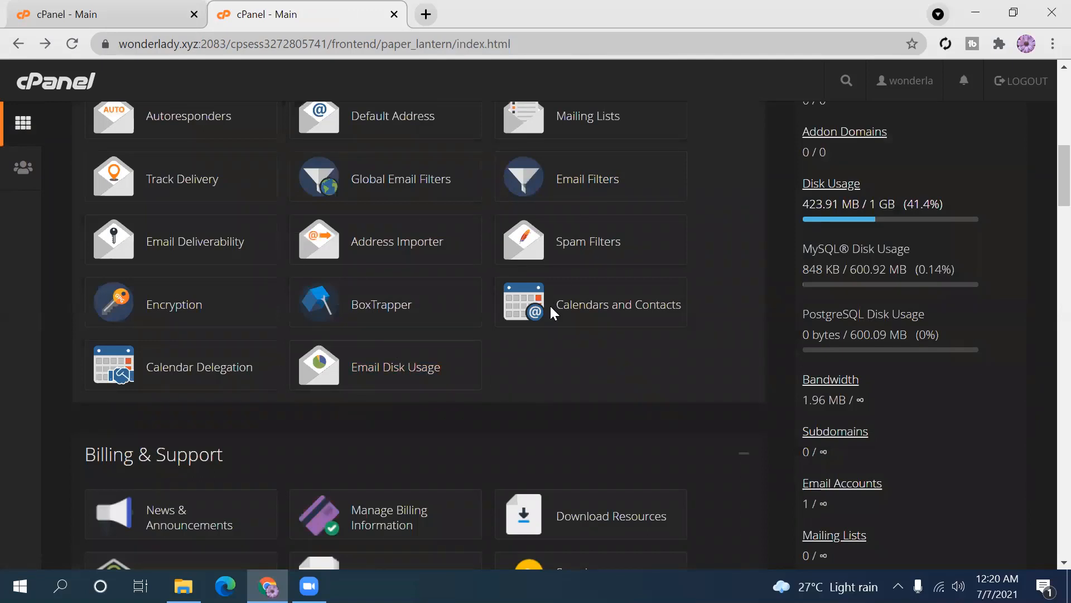
pyautogui.click(608, 318)
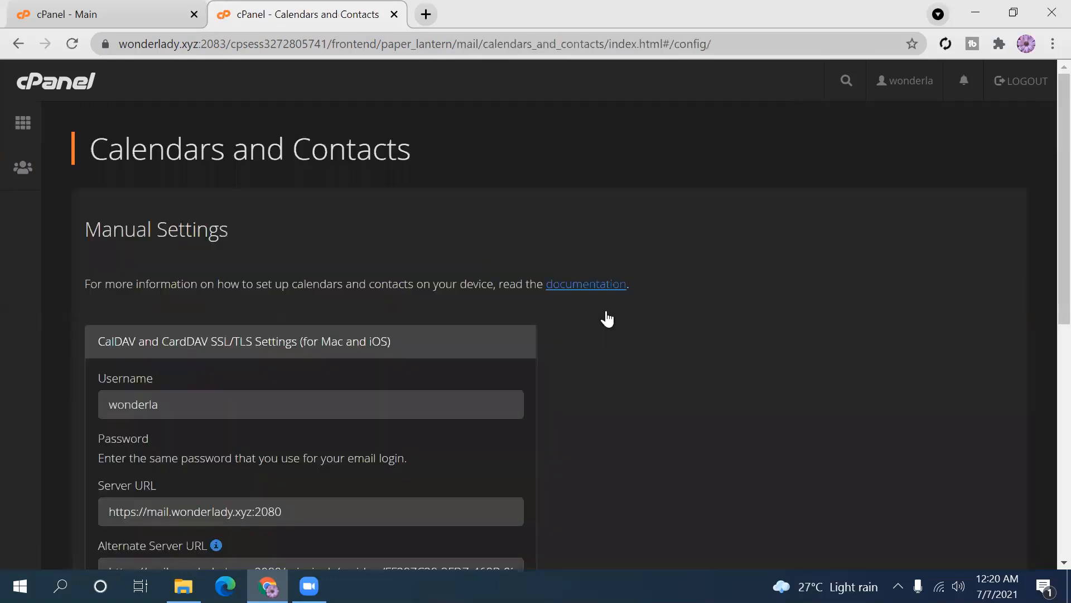
pyautogui.scroll(-3, 1044, 174)
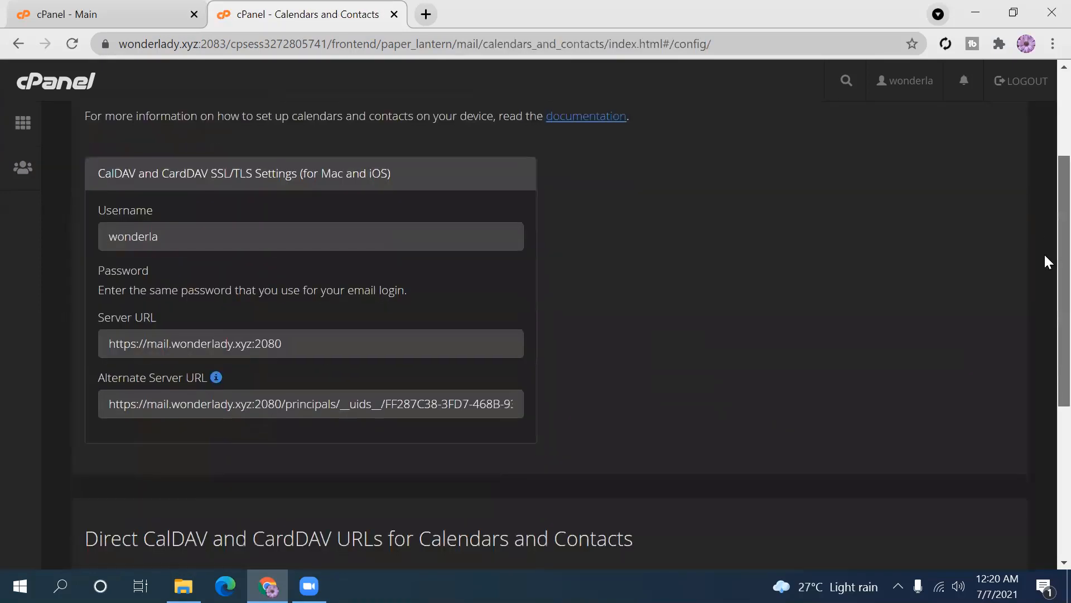
pyautogui.scroll(-5, 1045, 257)
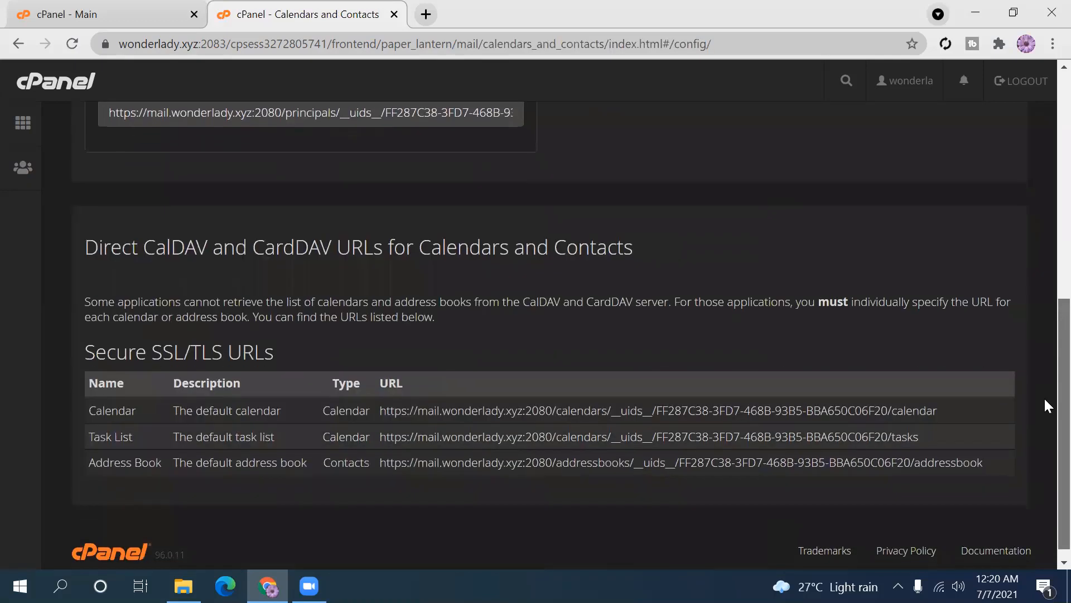
pyautogui.scroll(8, 1045, 396)
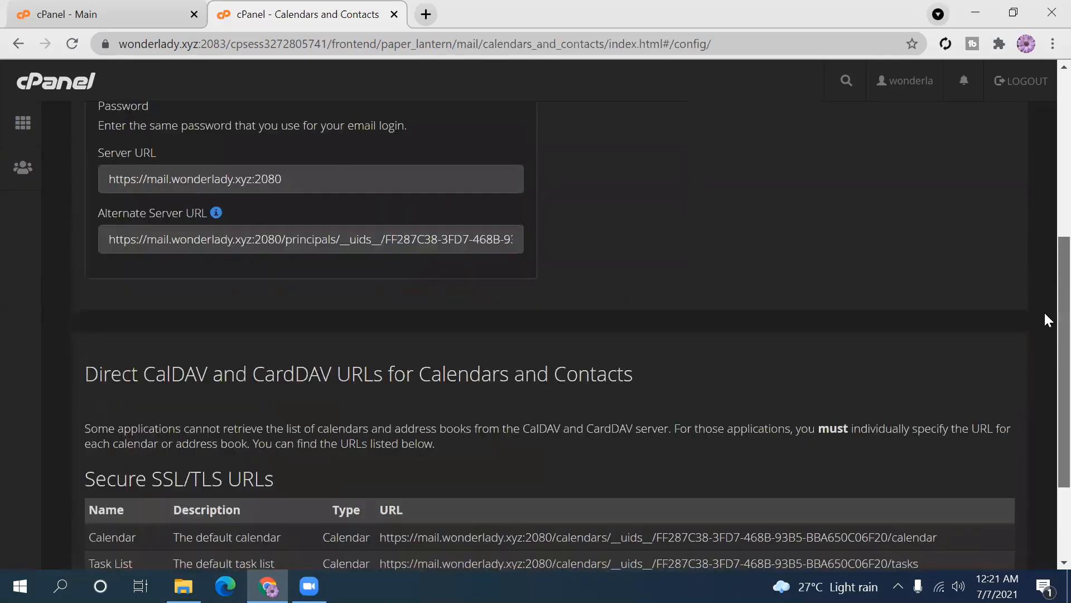
pyautogui.click(20, 47)
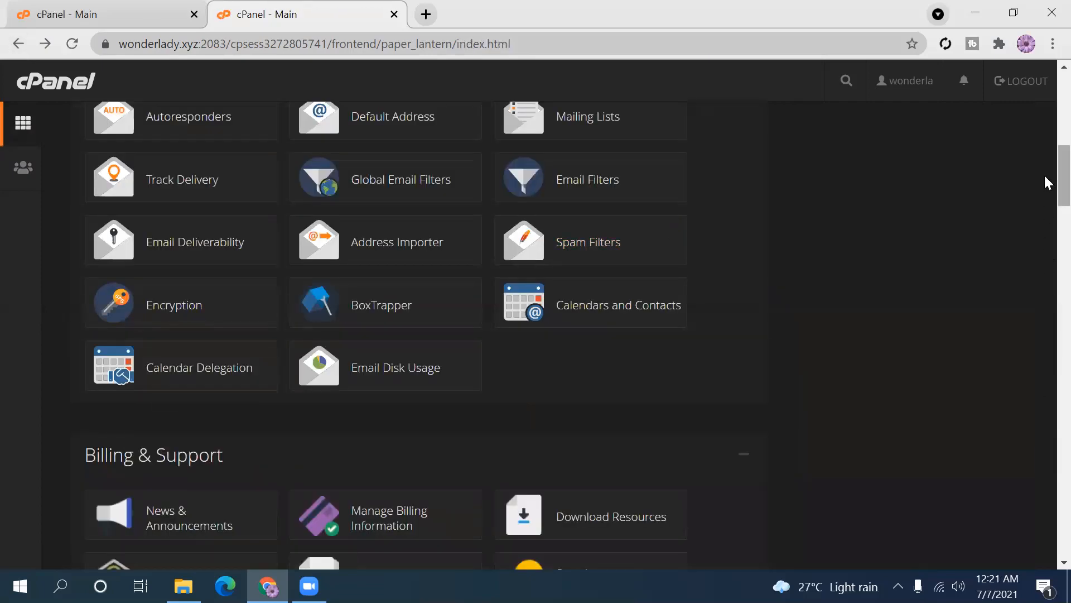
pyautogui.scroll(6, 1045, 143)
pyautogui.scroll(-14, 1045, 167)
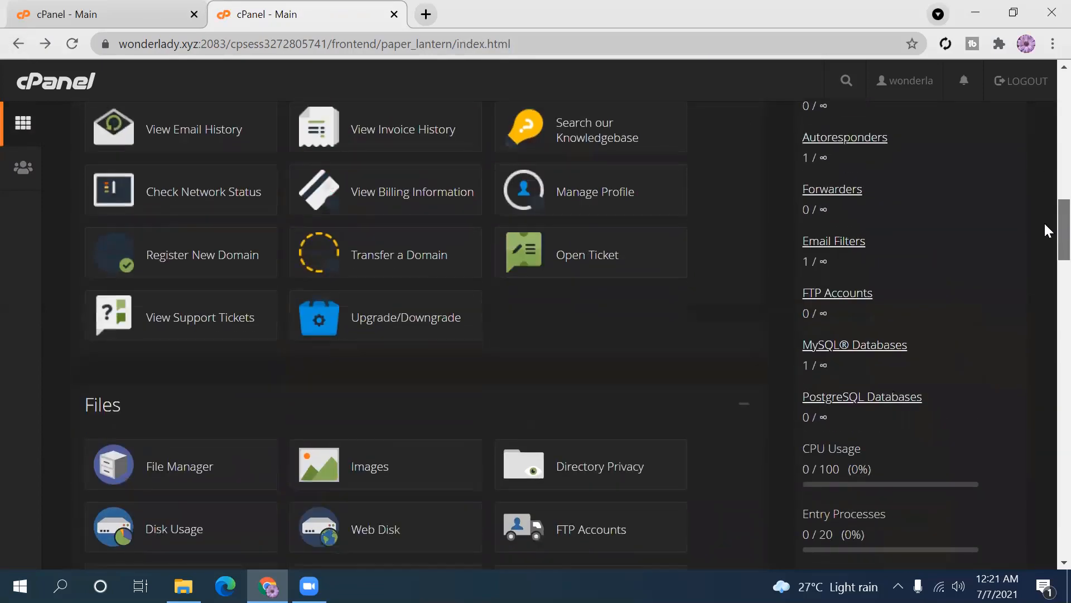
pyautogui.scroll(3, 1043, 221)
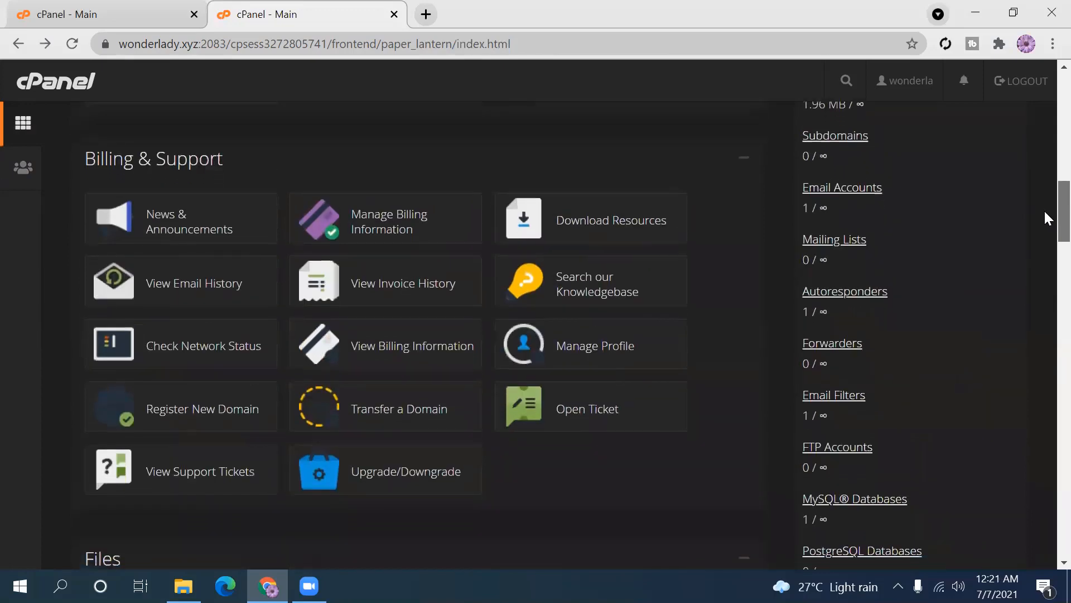
pyautogui.scroll(-1, 1045, 213)
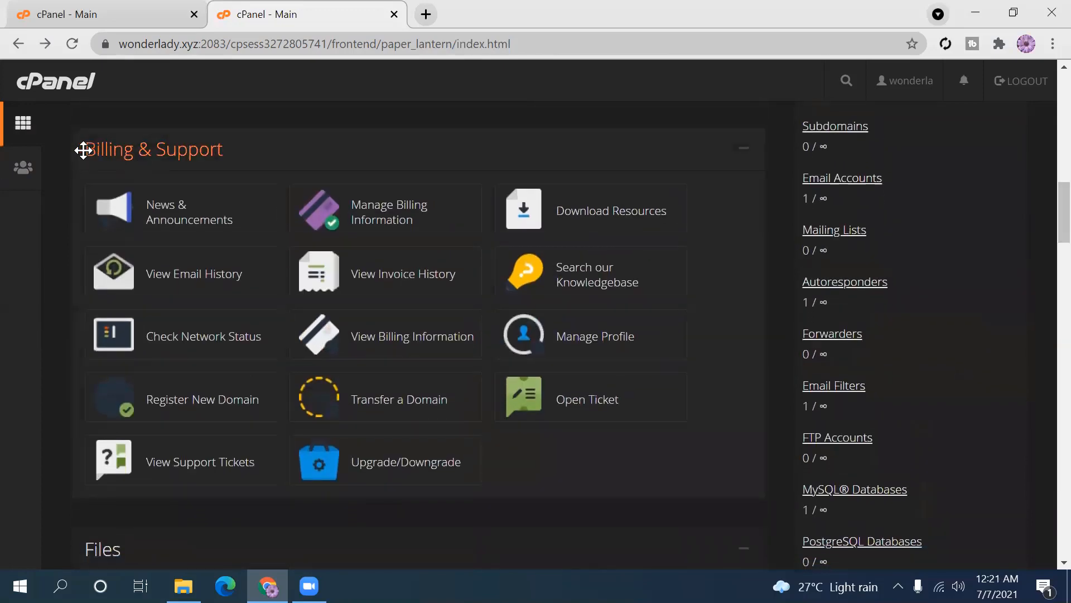
pyautogui.moveTo(85, 145); pyautogui.dragTo(143, 136)
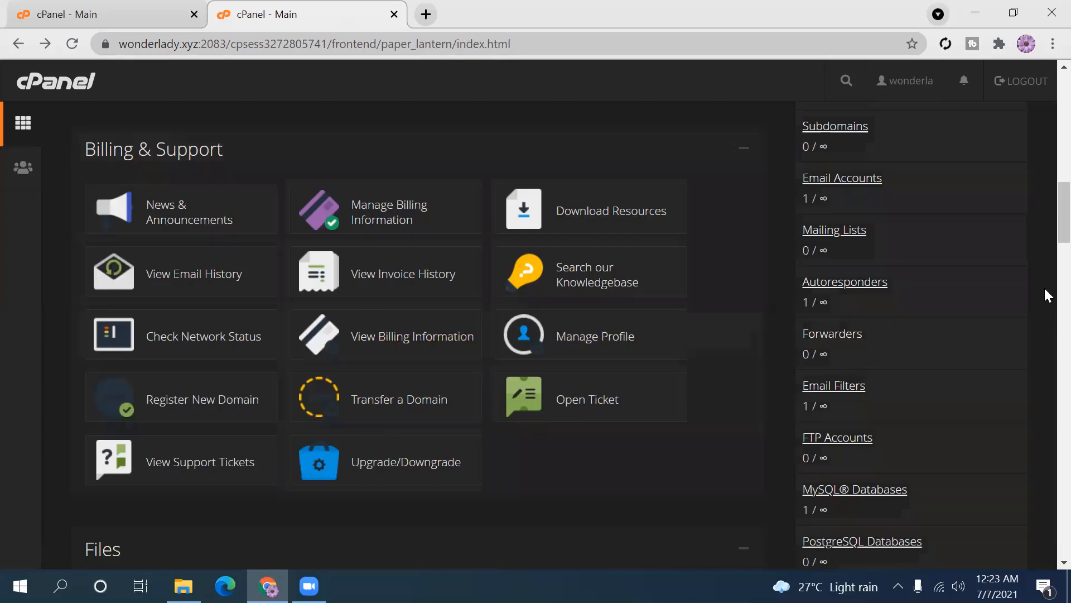
# - Scroll to the Files section and launch File Manager in a new tab
pyautogui.scroll(-2, 1046, 223)
pyautogui.scroll(-5, 1045, 248)
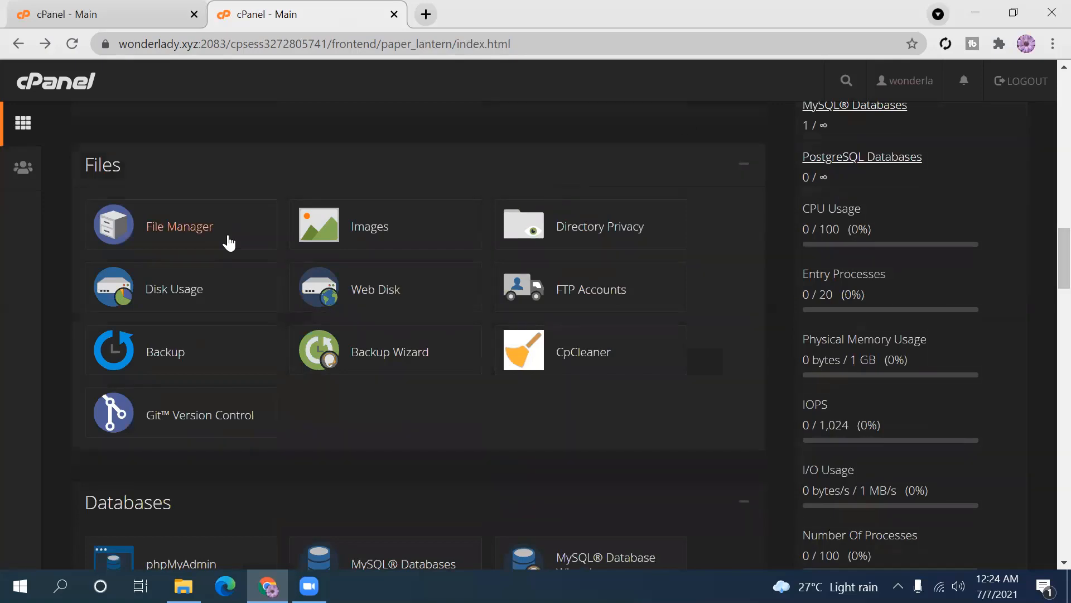
pyautogui.click(190, 240)
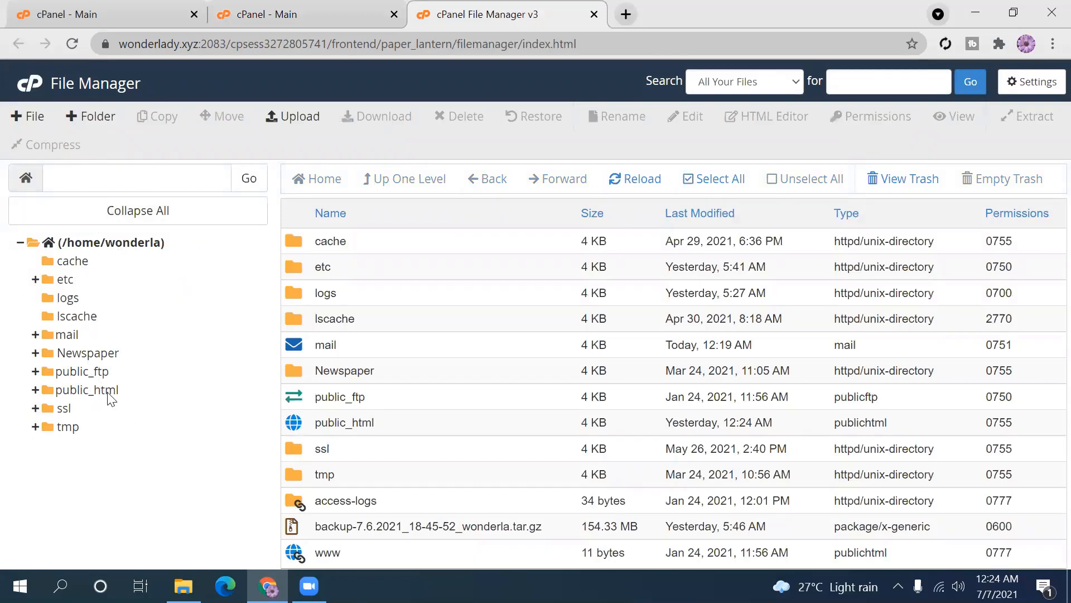
# - Expand public_html in the folder tree to reveal its WordPress subfolders, then collapse it
pyautogui.click(36, 390)
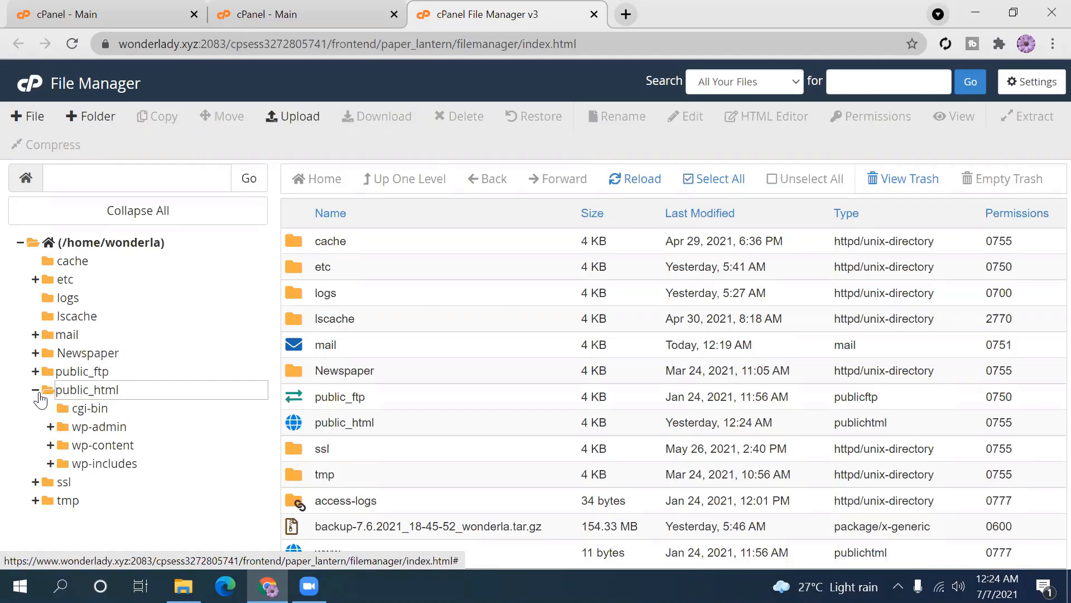
pyautogui.click(35, 391)
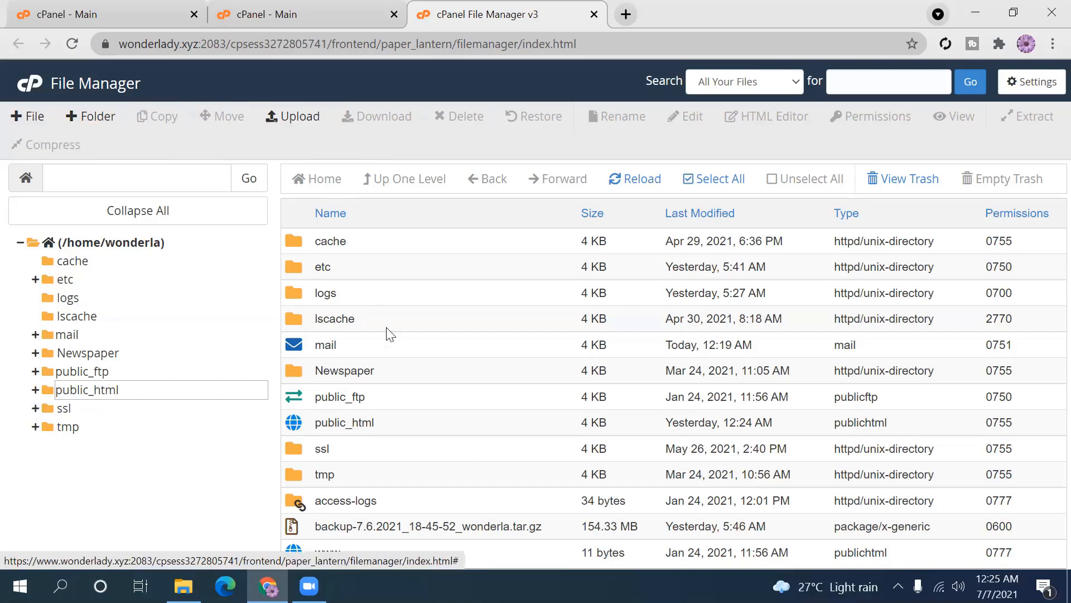
# - Select the lscache folder, then close File Manager and open the Images tools
pyautogui.hotkey('ctrl', 'a')
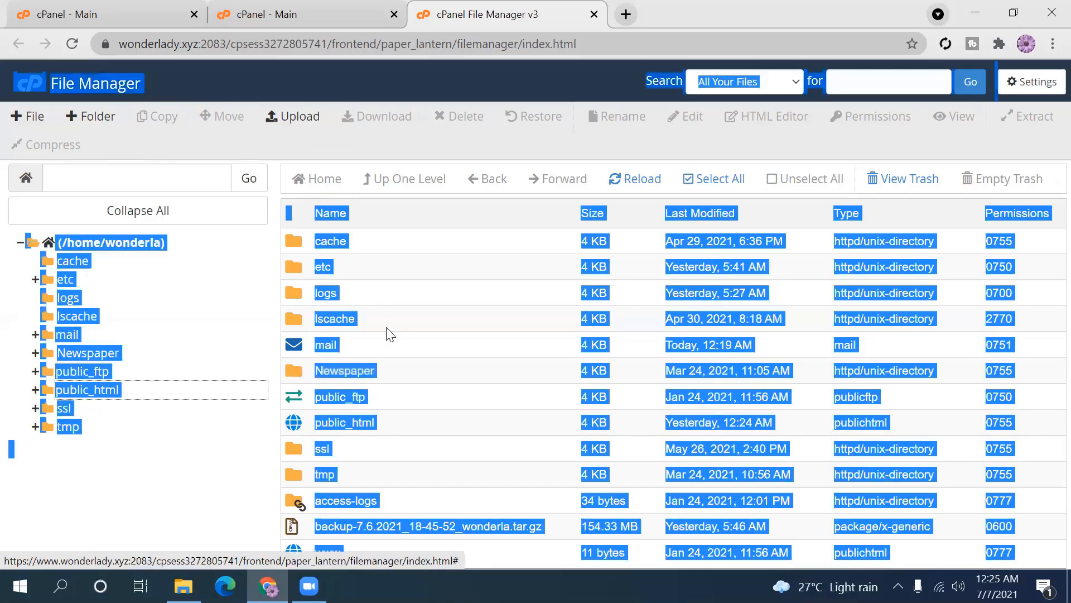
pyautogui.click(411, 317)
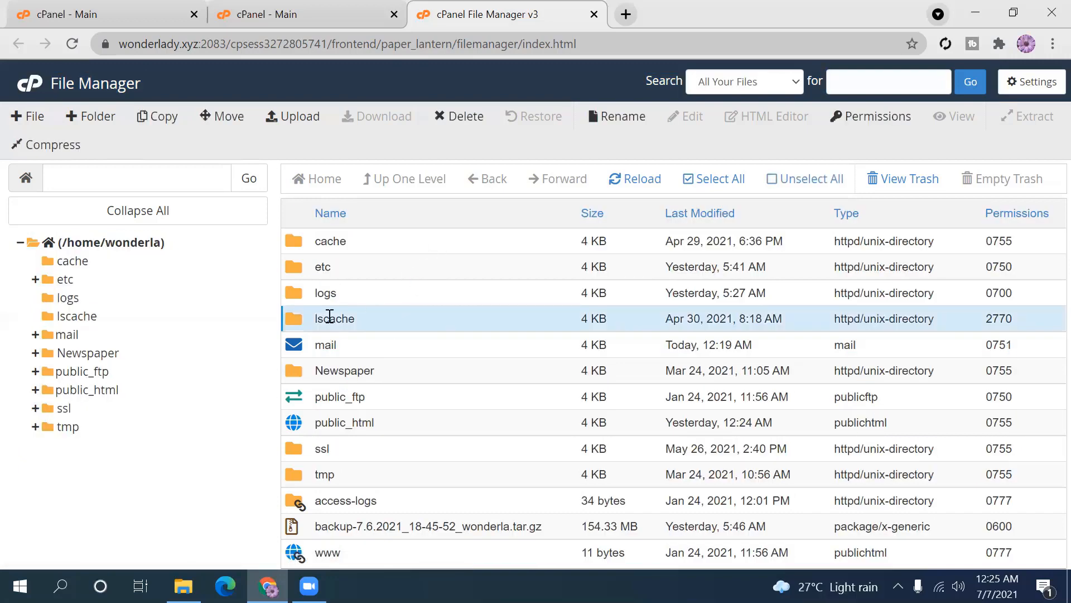
pyautogui.click(403, 320)
pyautogui.click(403, 319)
pyautogui.click(595, 14)
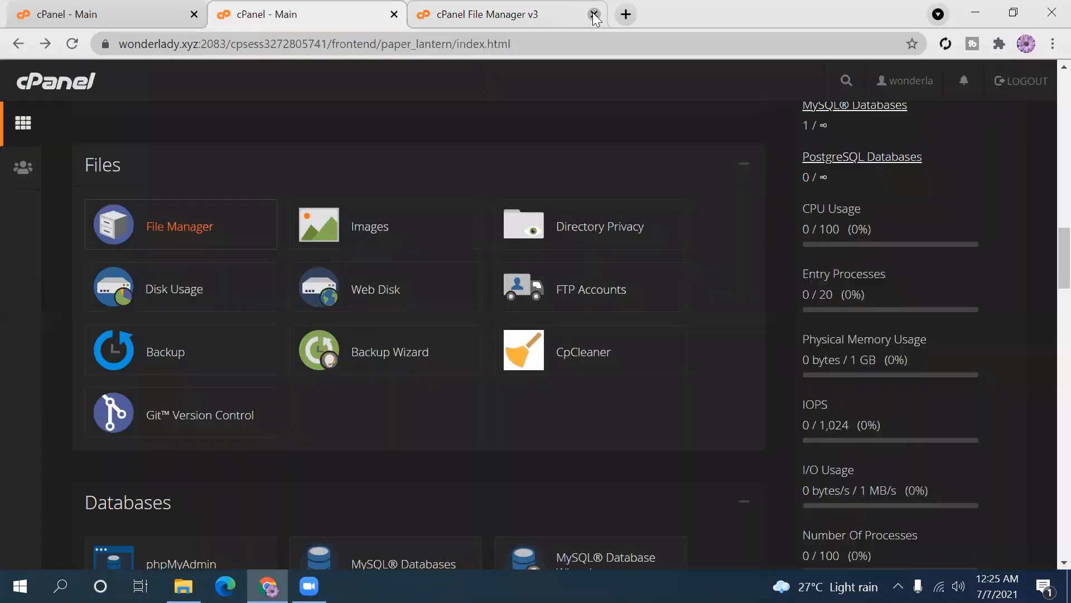
pyautogui.click(384, 233)
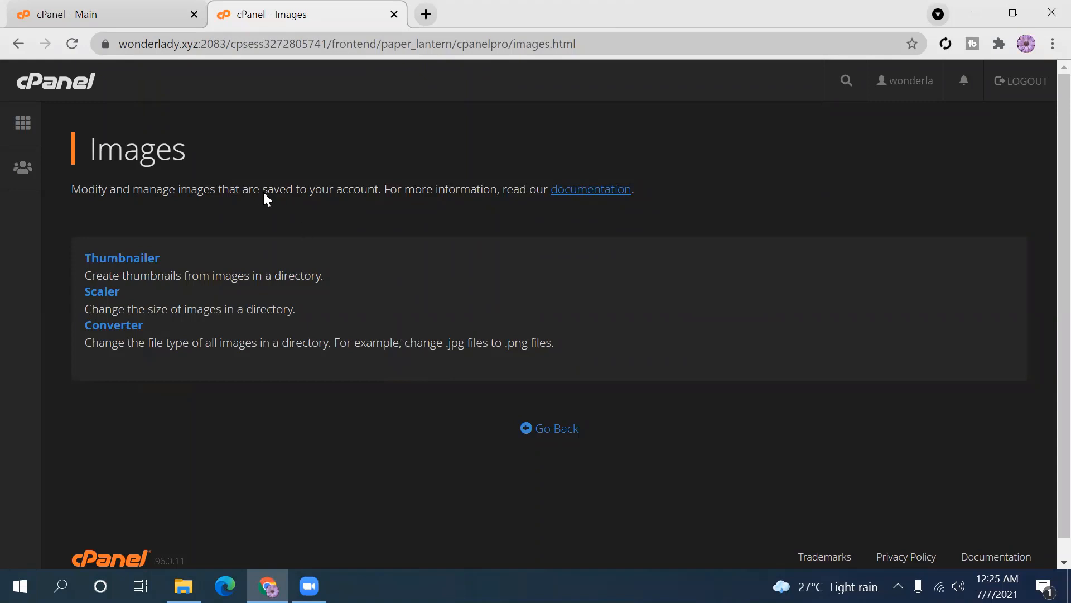
# - Switch to the cPanel - Main tab and close the cPanel - Images tab
pyautogui.click(167, 9)
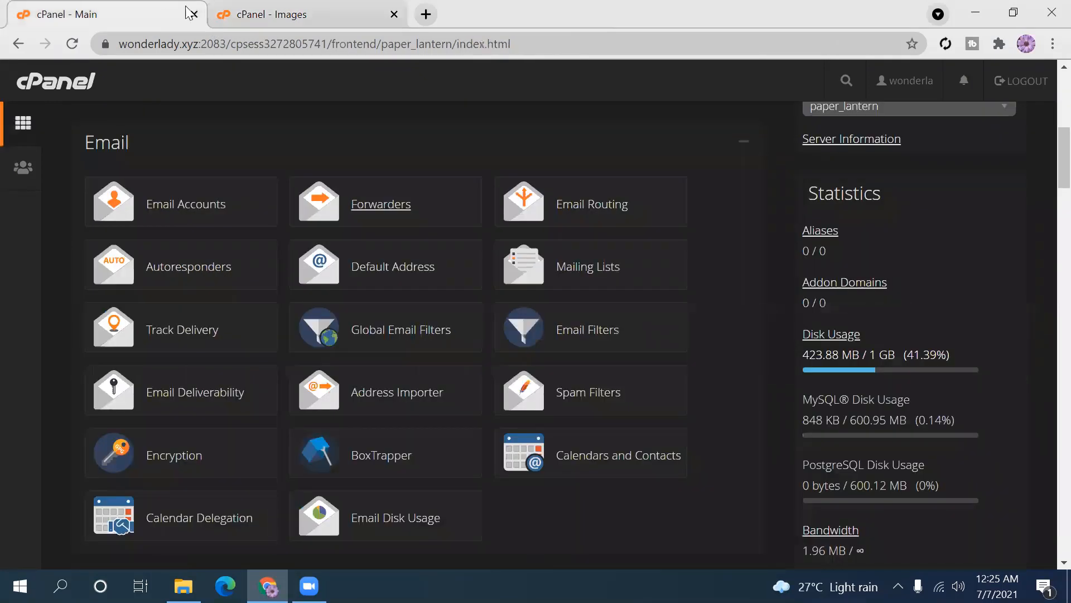
pyautogui.click(394, 14)
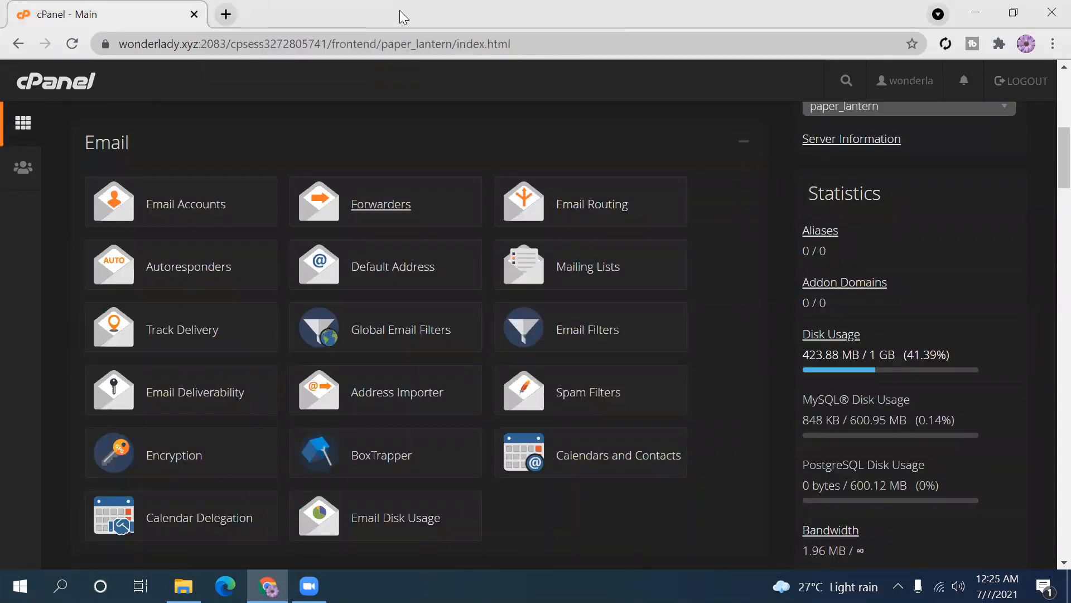
# - Open Email Routing and review the main domain's Local Mail Exchanger setting
pyautogui.click(593, 219)
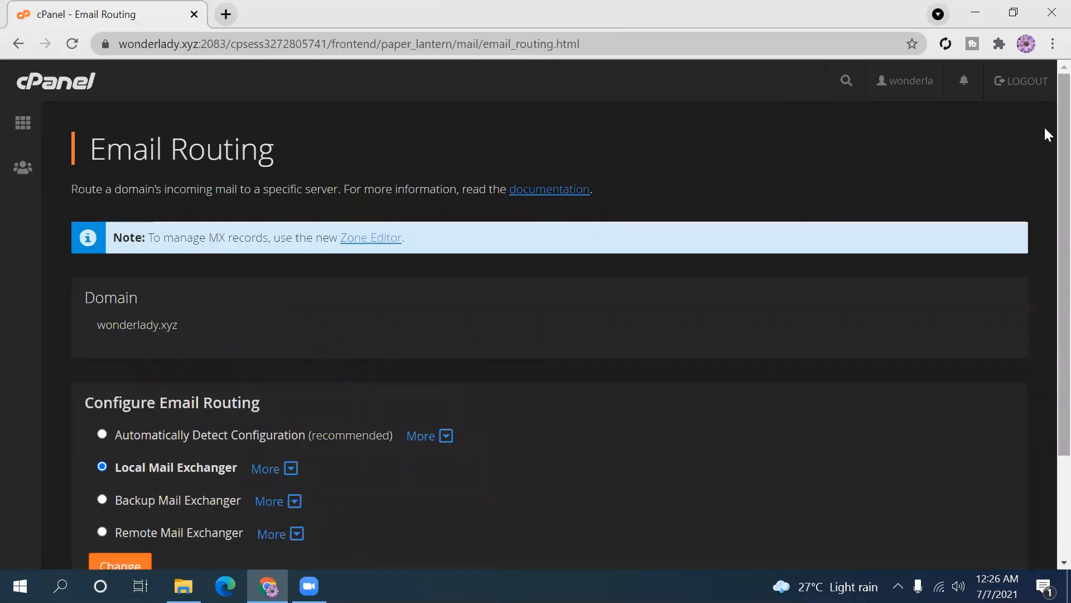
pyautogui.scroll(-2, 1044, 131)
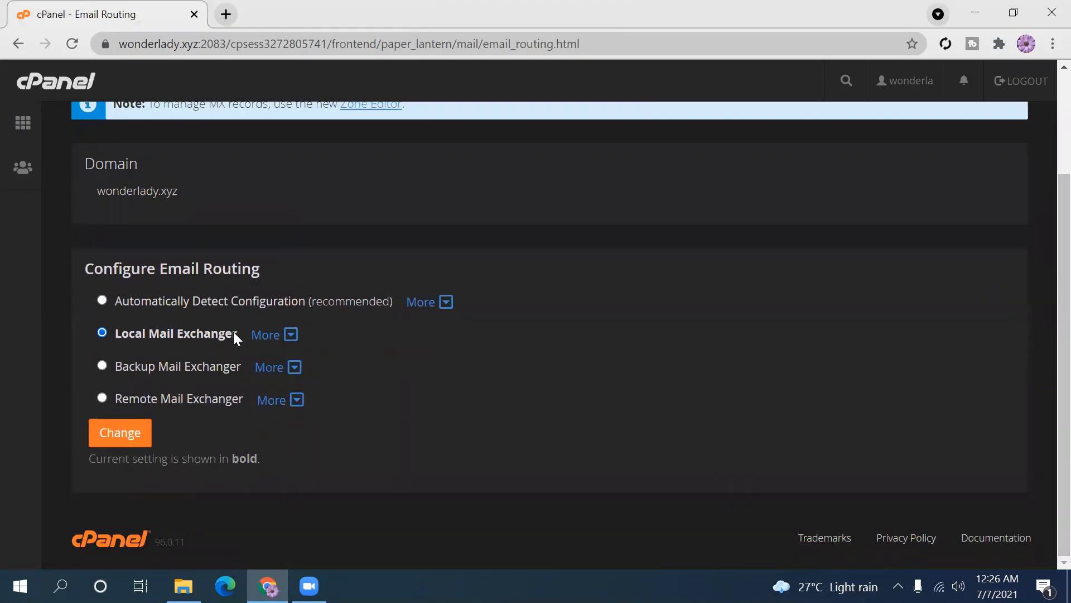
pyautogui.moveTo(233, 334); pyautogui.dragTo(193, 330)
pyautogui.click(360, 347)
pyautogui.moveTo(1061, 250); pyautogui.dragTo(1061, 397)
pyautogui.scroll(3, 1047, 290)
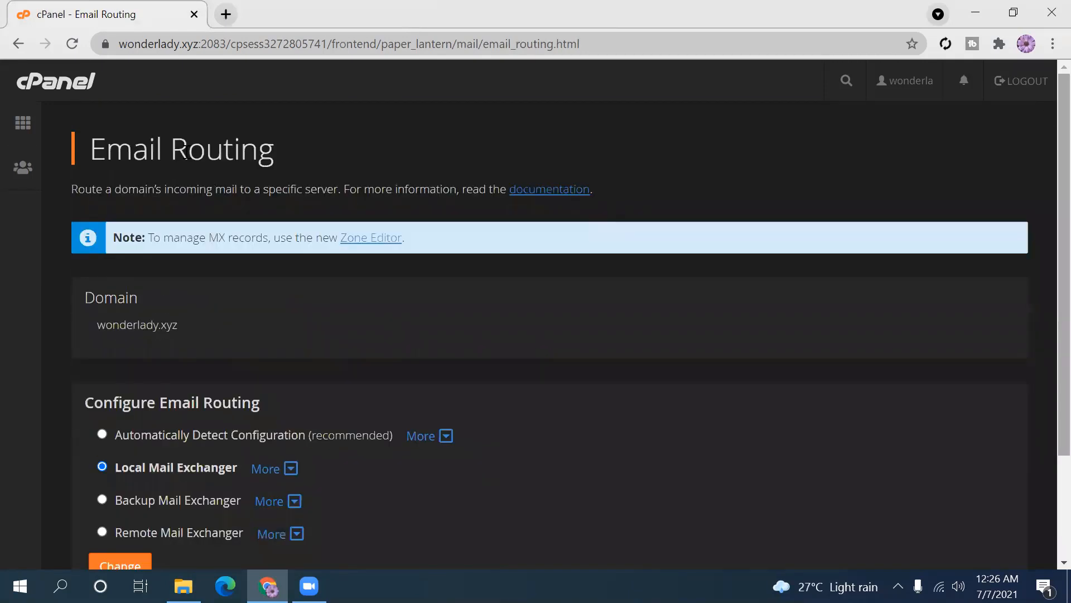
# - Return to the dashboard and open Directory Privacy from the Files section
pyautogui.click(17, 47)
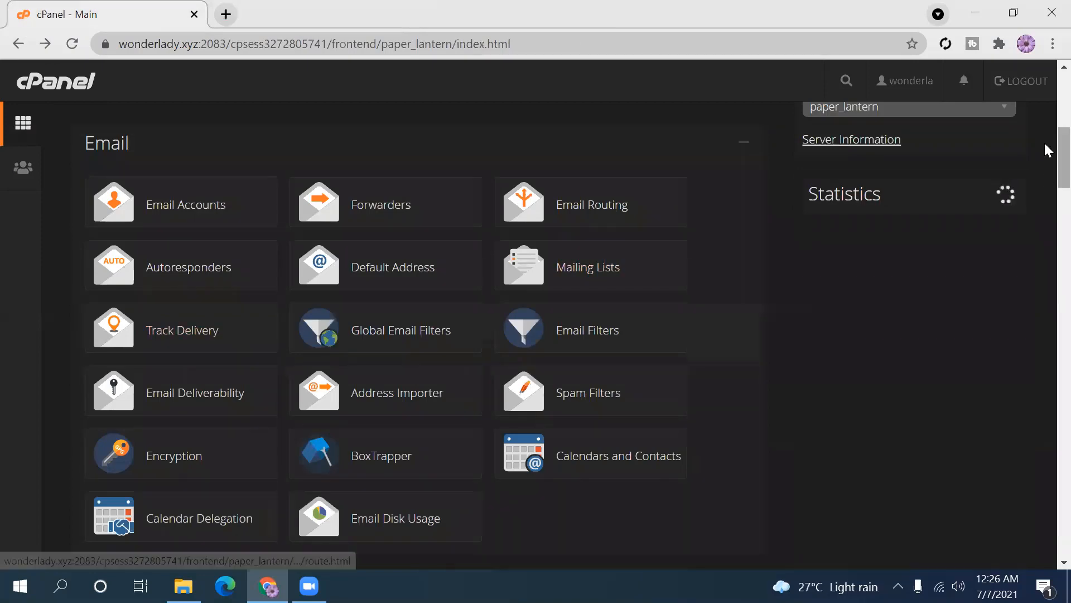
pyautogui.scroll(-9, 1047, 148)
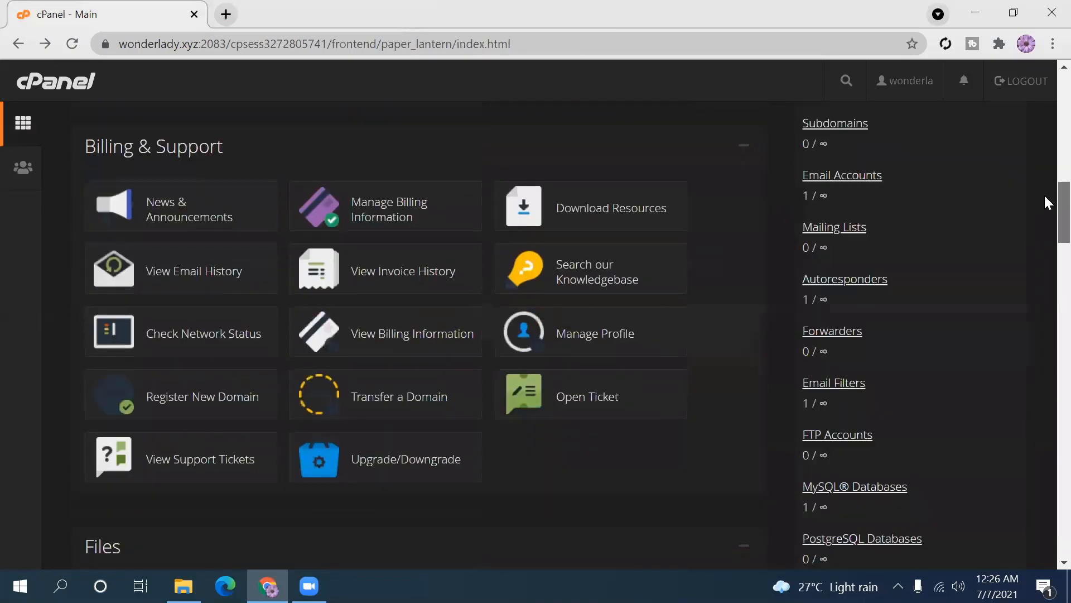
pyautogui.scroll(-4, 1048, 193)
pyautogui.scroll(-2, 1045, 229)
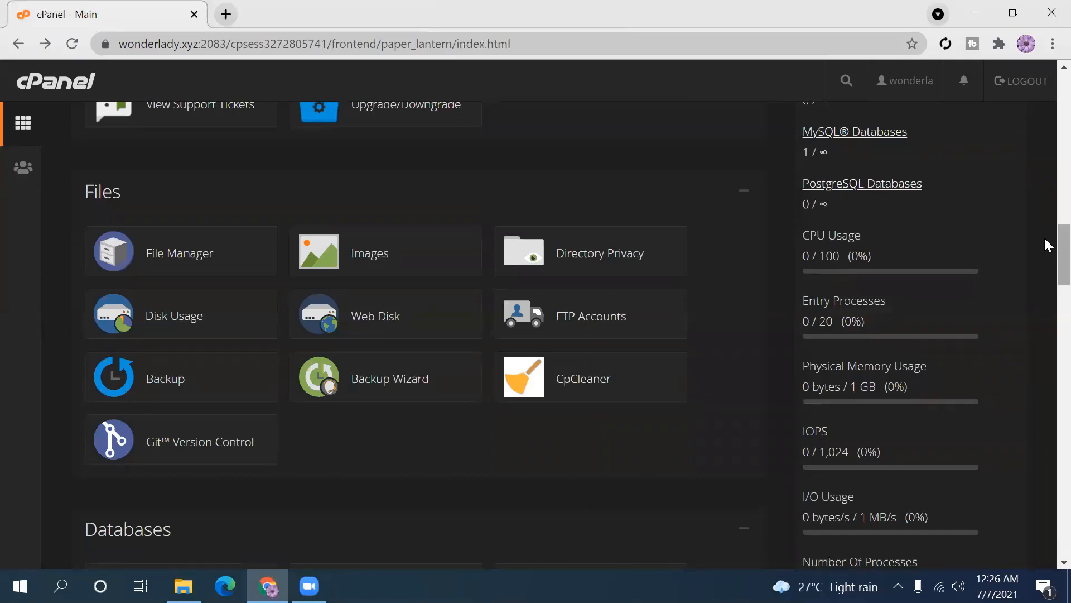
pyautogui.click(616, 260)
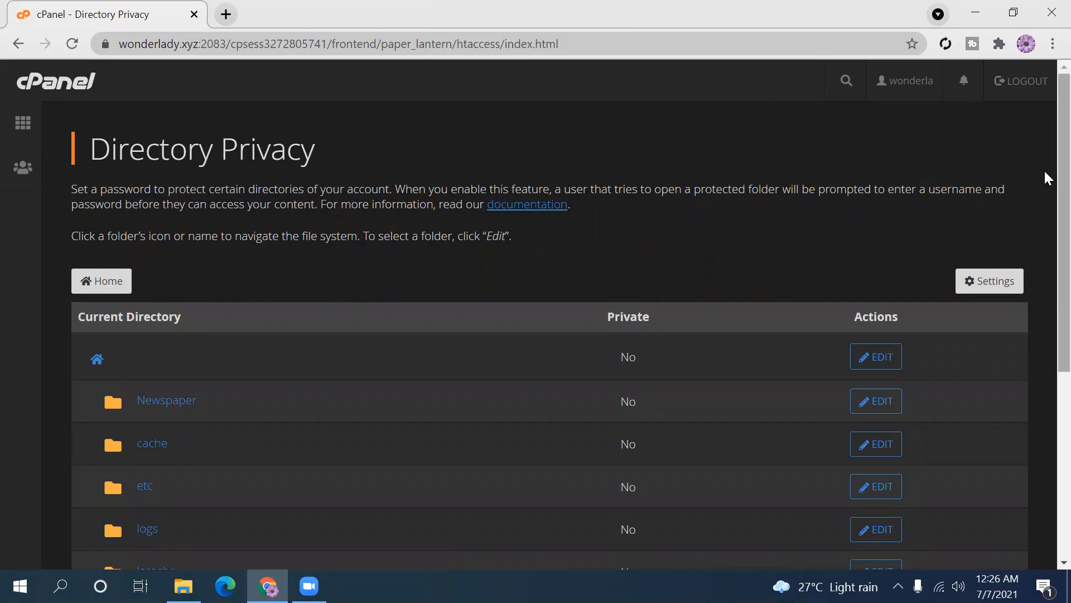
# - Scroll the folder list to public_html, highlight it, then return to the top
pyautogui.scroll(-5, 1045, 239)
pyautogui.scroll(5, 1045, 332)
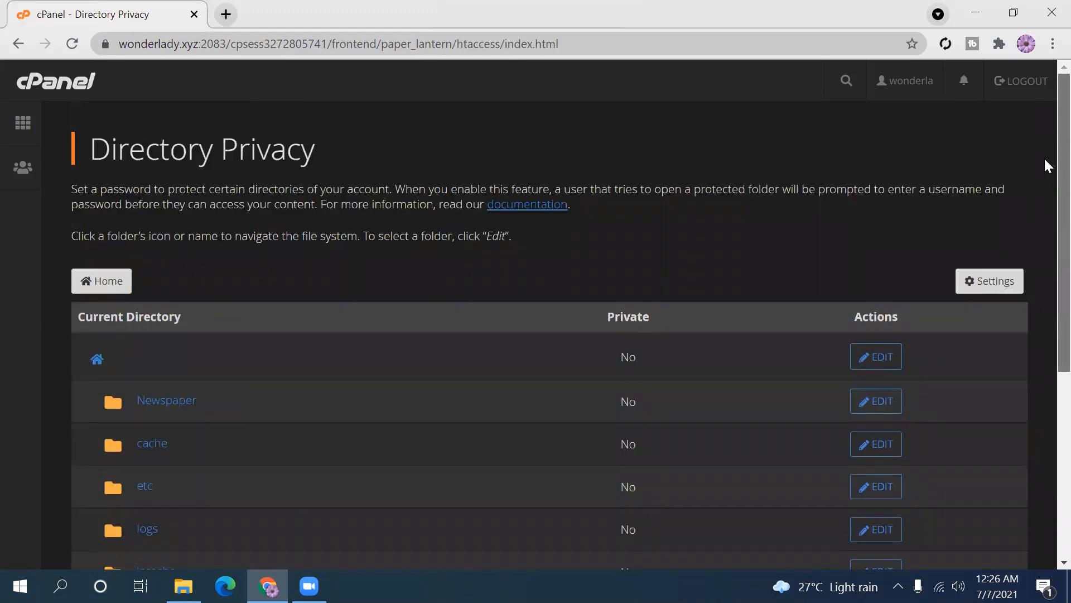
pyautogui.scroll(-2, 1047, 234)
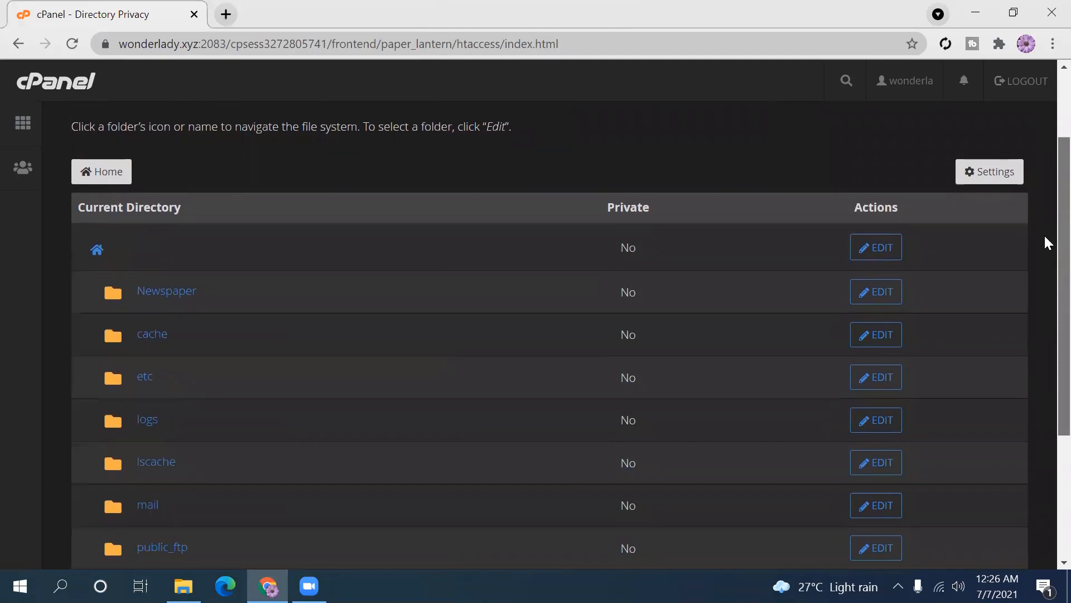
pyautogui.scroll(-3, 1045, 242)
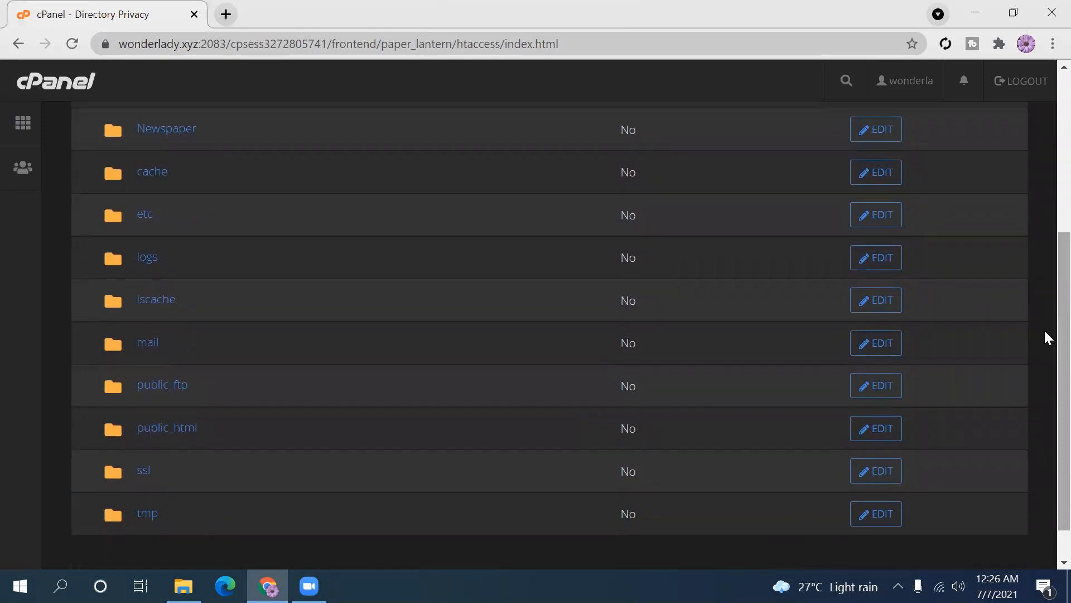
pyautogui.moveTo(213, 423); pyautogui.dragTo(122, 420)
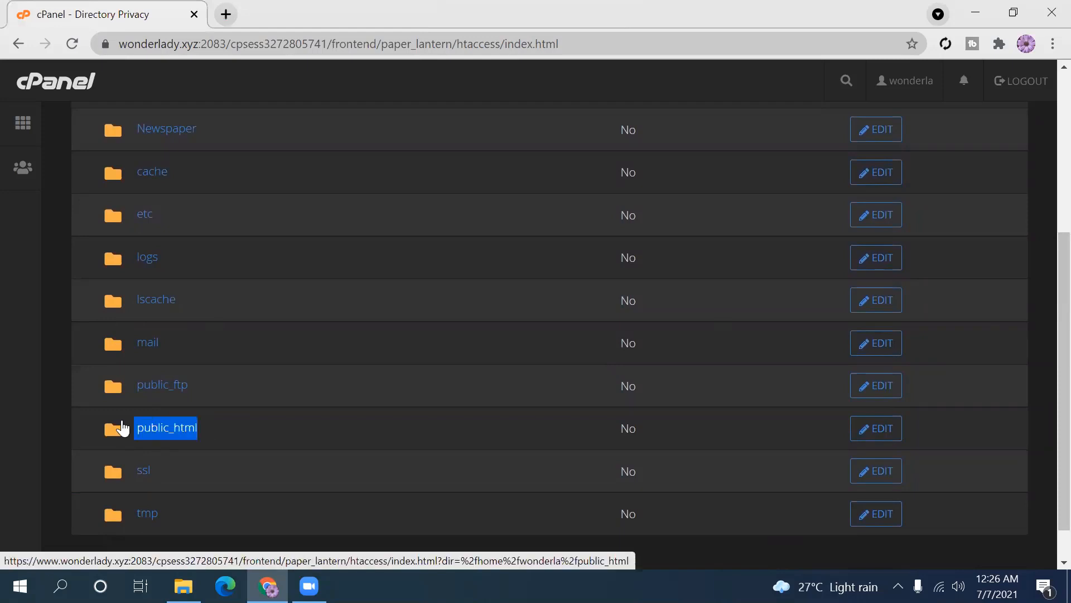
pyautogui.click(241, 437)
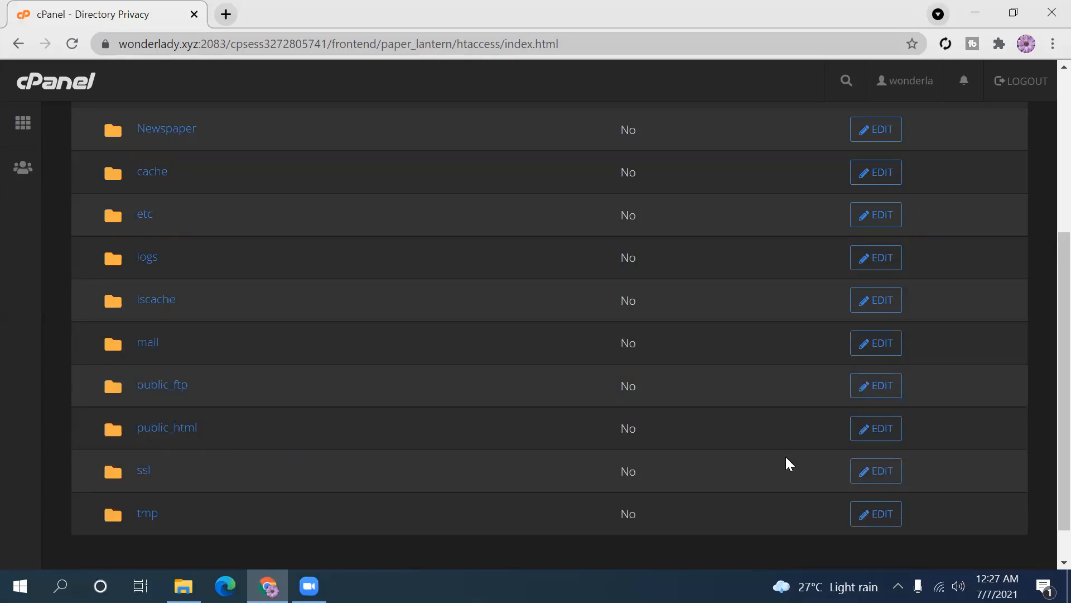
pyautogui.moveTo(1048, 418); pyautogui.dragTo(1047, 118)
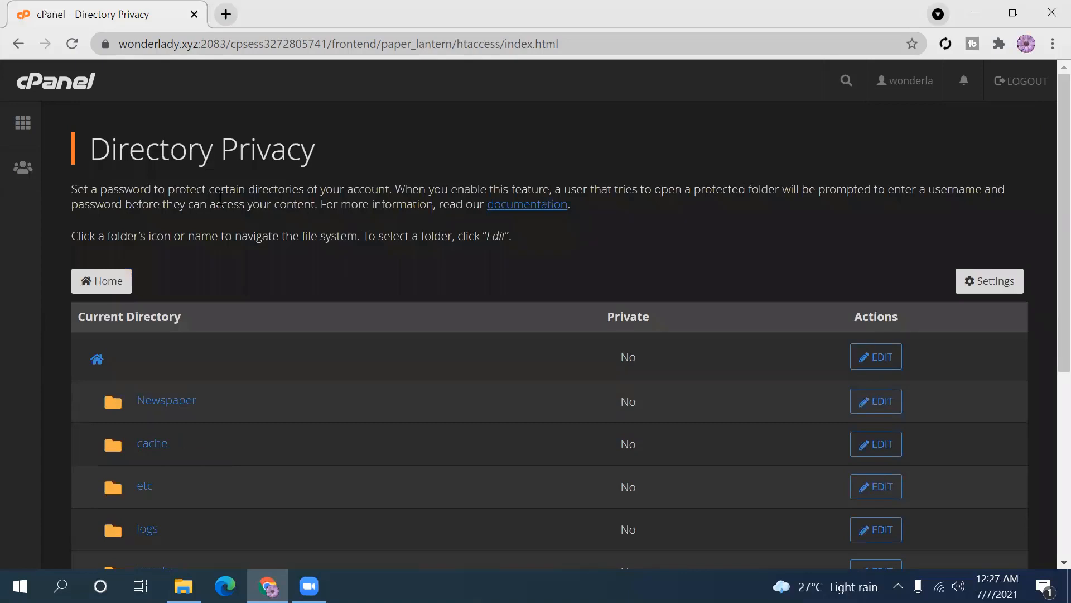
# - Open Disk Usage and highlight the home directory files row at 154.44 MB
pyautogui.click(18, 49)
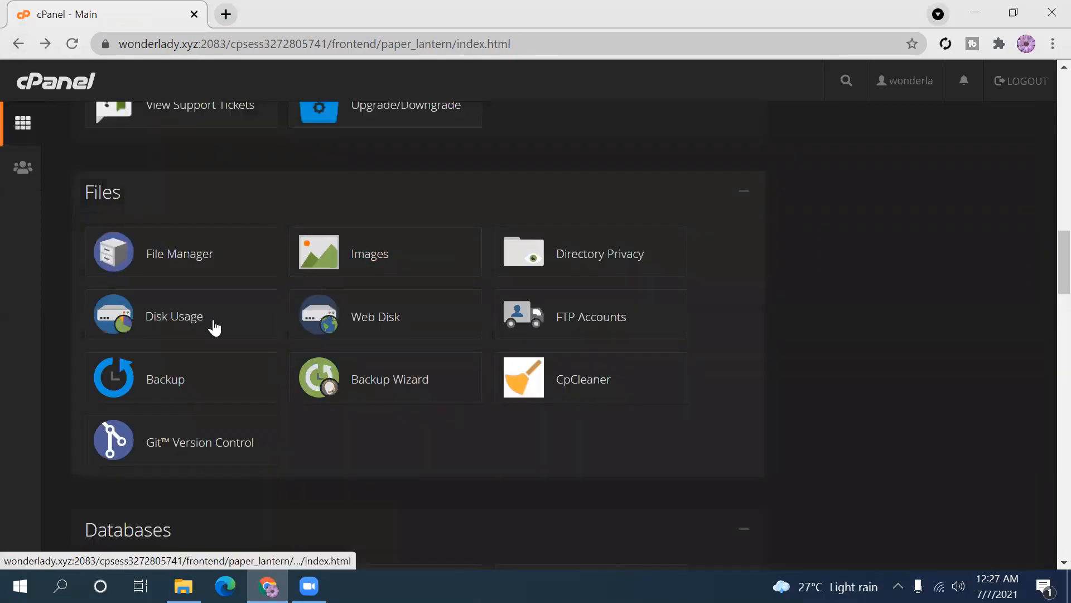
pyautogui.click(192, 324)
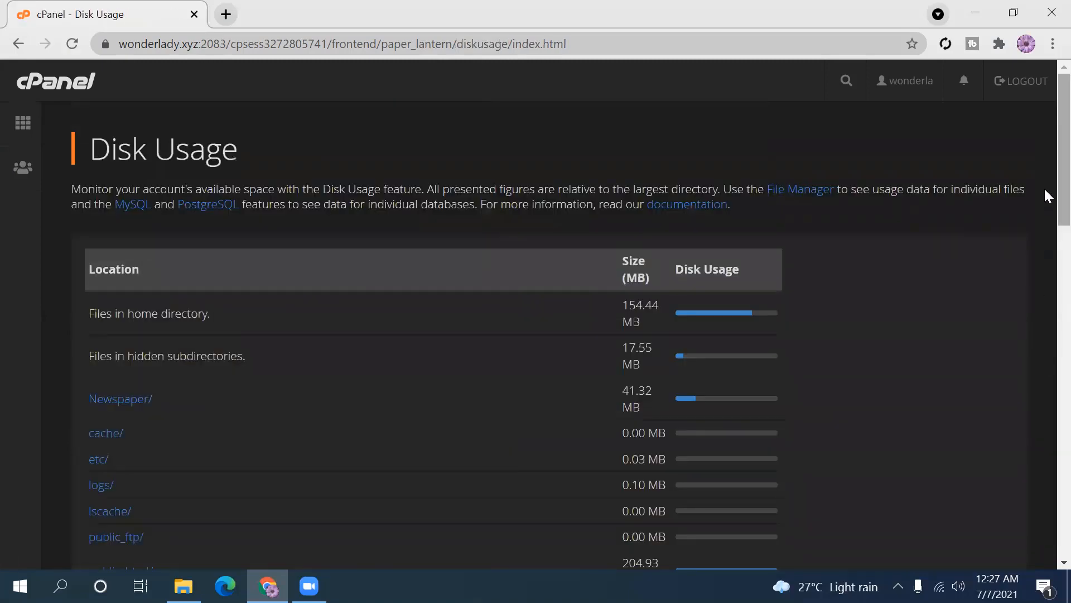
pyautogui.scroll(-3, 1045, 189)
pyautogui.scroll(2, 1046, 240)
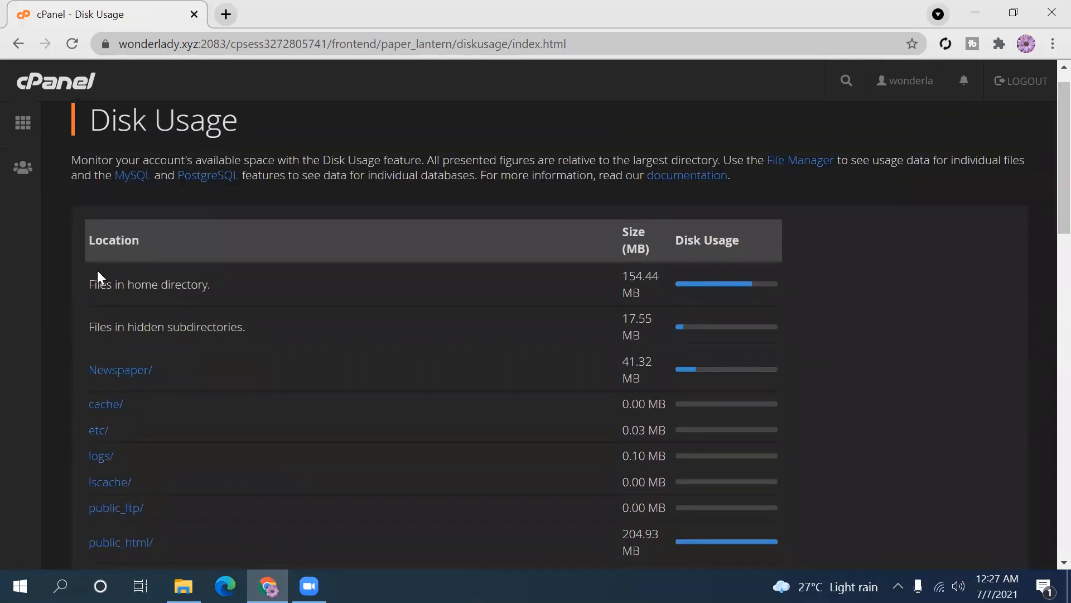
pyautogui.moveTo(89, 284); pyautogui.dragTo(223, 286)
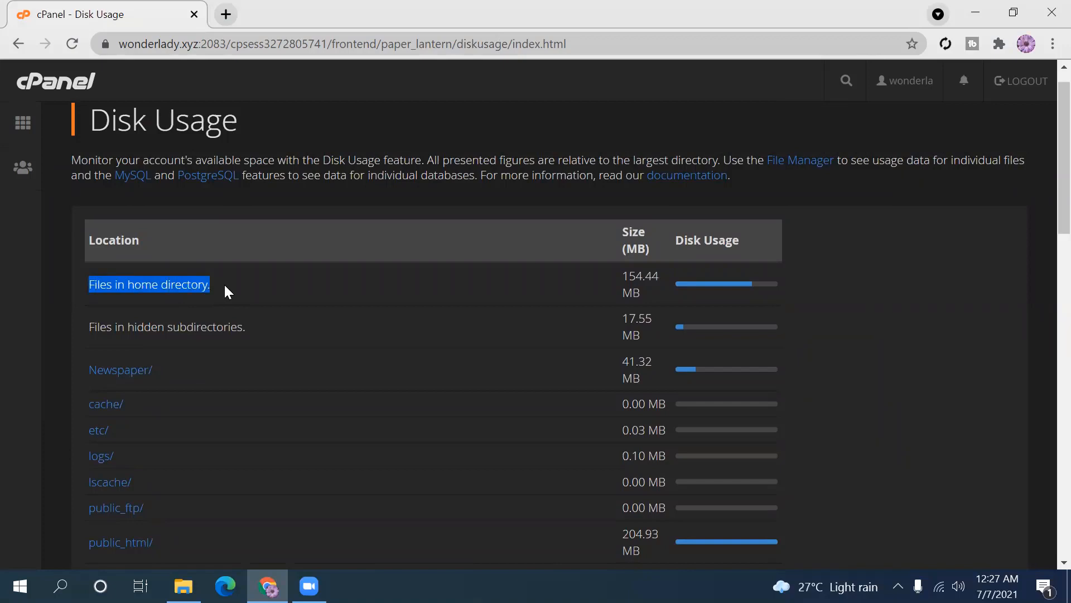
pyautogui.click(223, 283)
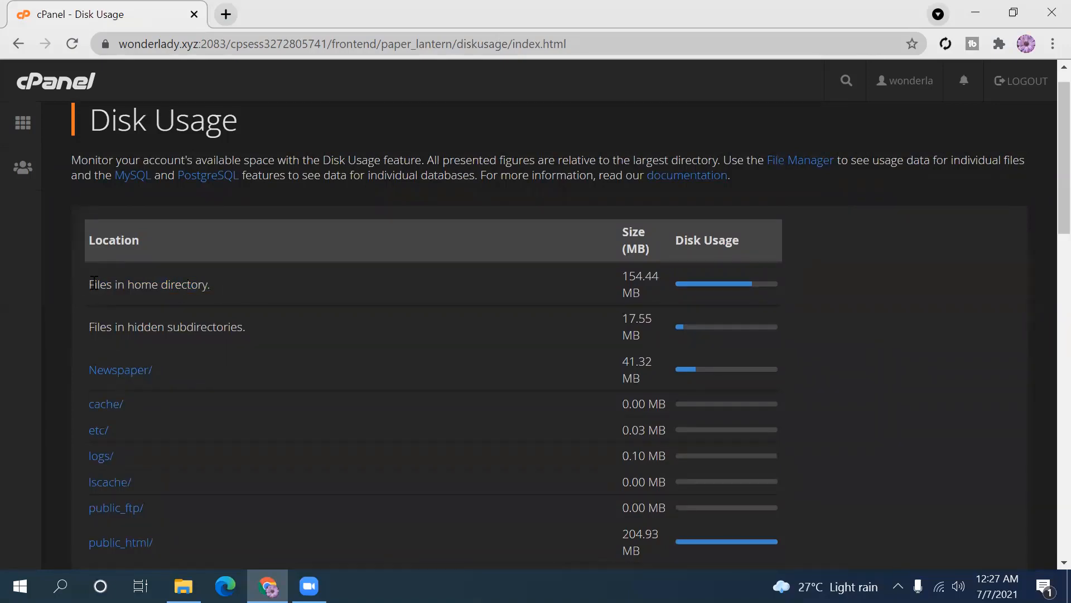
pyautogui.moveTo(94, 284); pyautogui.dragTo(693, 286)
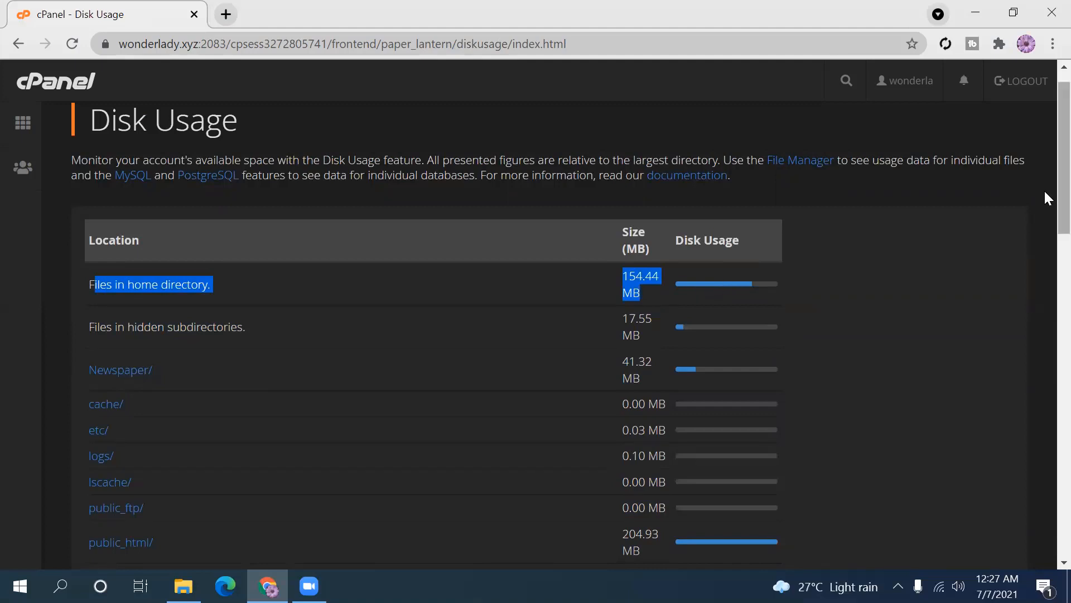
# - Highlight the public_html, ssl, hidden subdirectory and Newspaper/ size rows
pyautogui.scroll(-2, 1048, 210)
pyautogui.scroll(-1, 1045, 225)
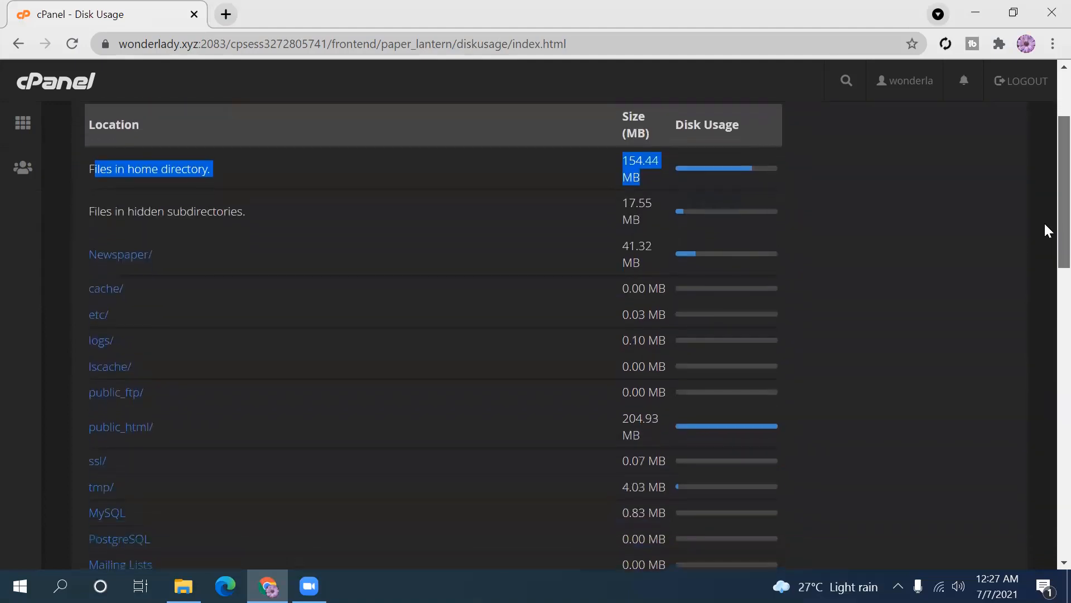
pyautogui.scroll(1, 1043, 221)
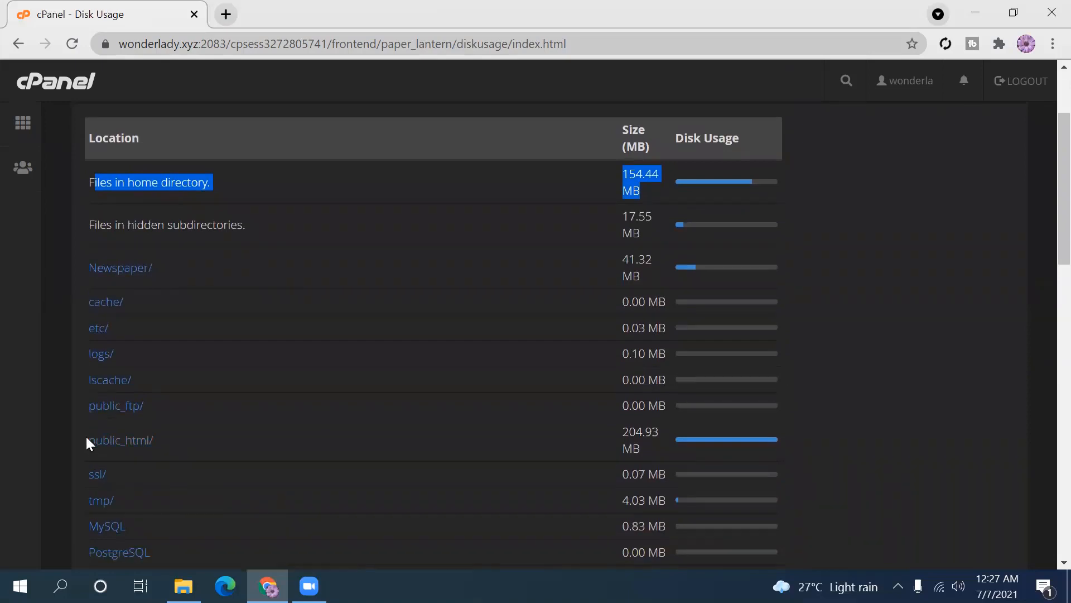
pyautogui.moveTo(87, 440); pyautogui.dragTo(378, 442)
pyautogui.moveTo(585, 423); pyautogui.dragTo(722, 461)
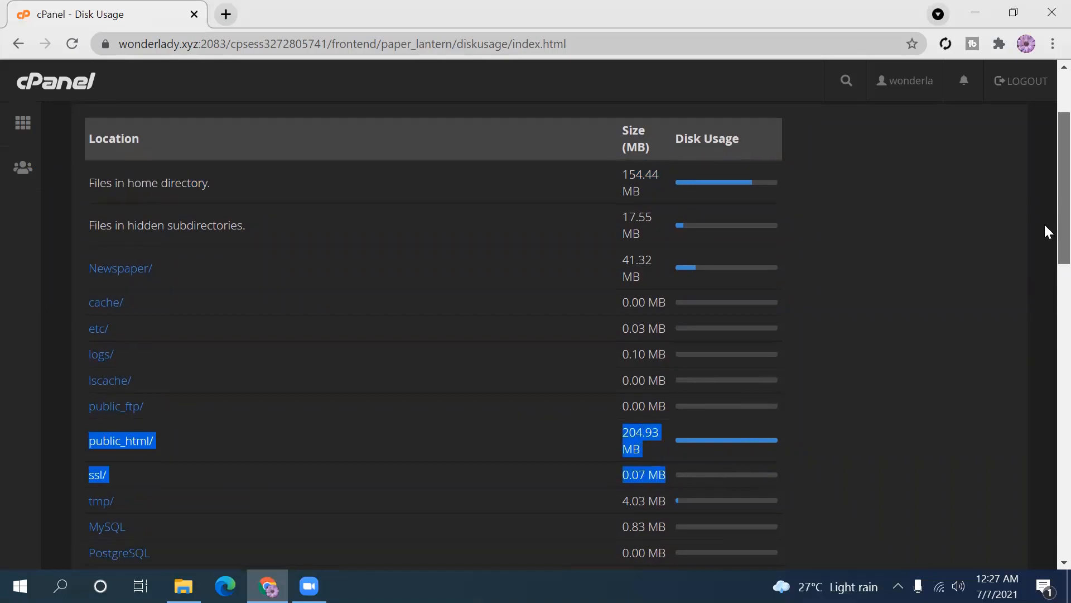
pyautogui.scroll(-4, 1045, 279)
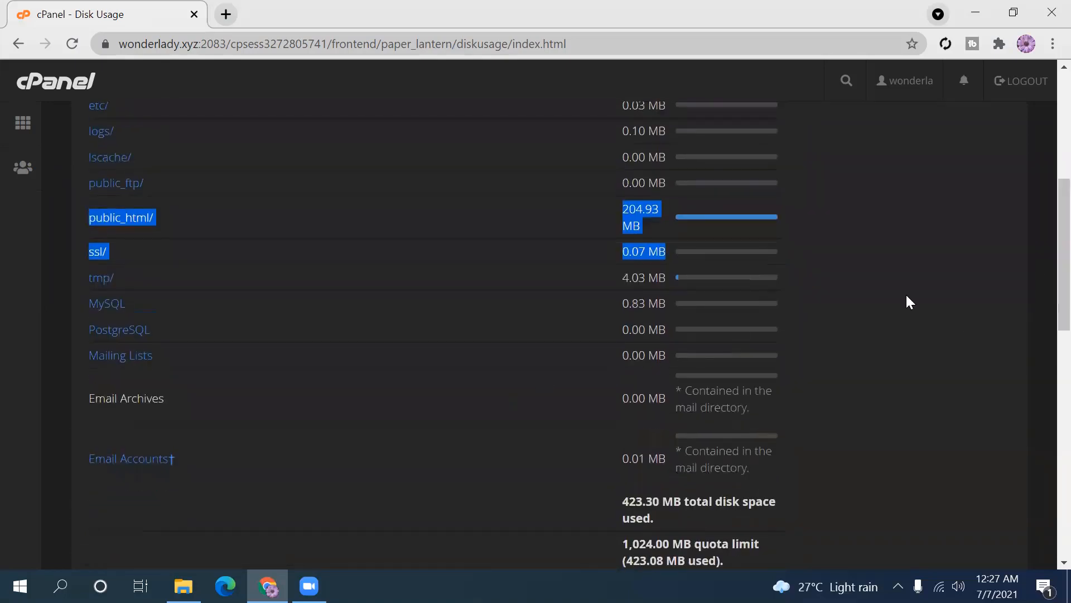
pyautogui.scroll(4, 1044, 262)
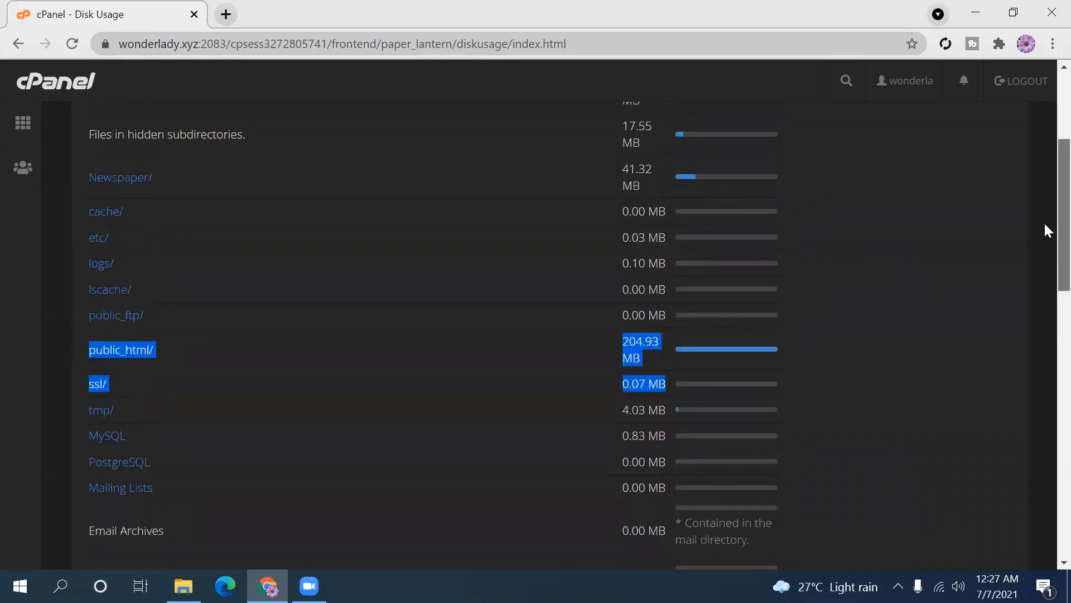
pyautogui.scroll(3, 1045, 167)
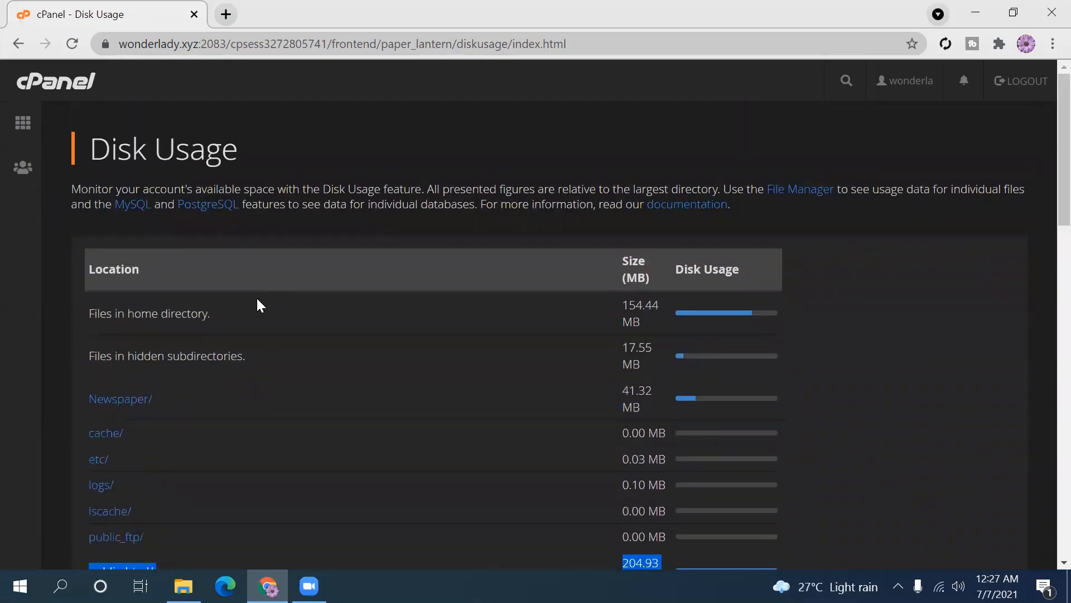
pyautogui.moveTo(84, 345); pyautogui.dragTo(672, 415)
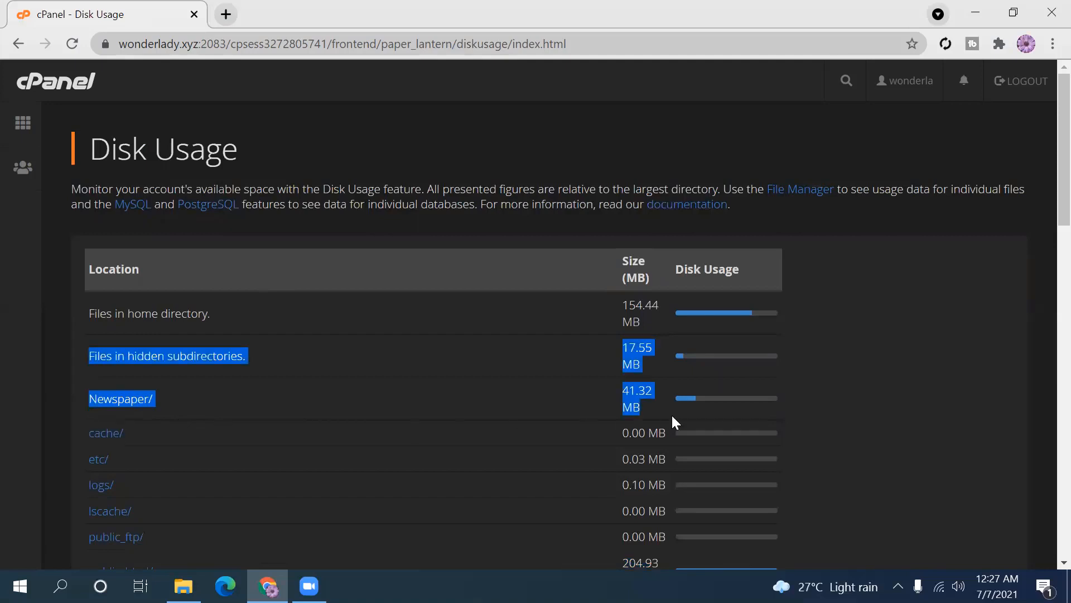
# - View the Web Disk page, showing no additional accounts, then return to the main page
pyautogui.click(16, 44)
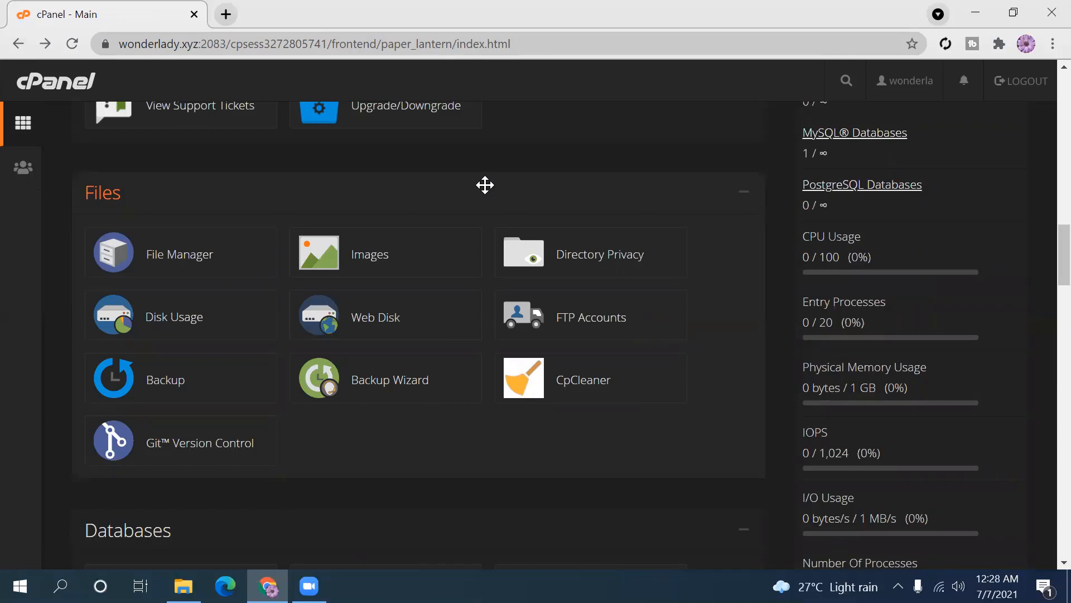
pyautogui.click(364, 324)
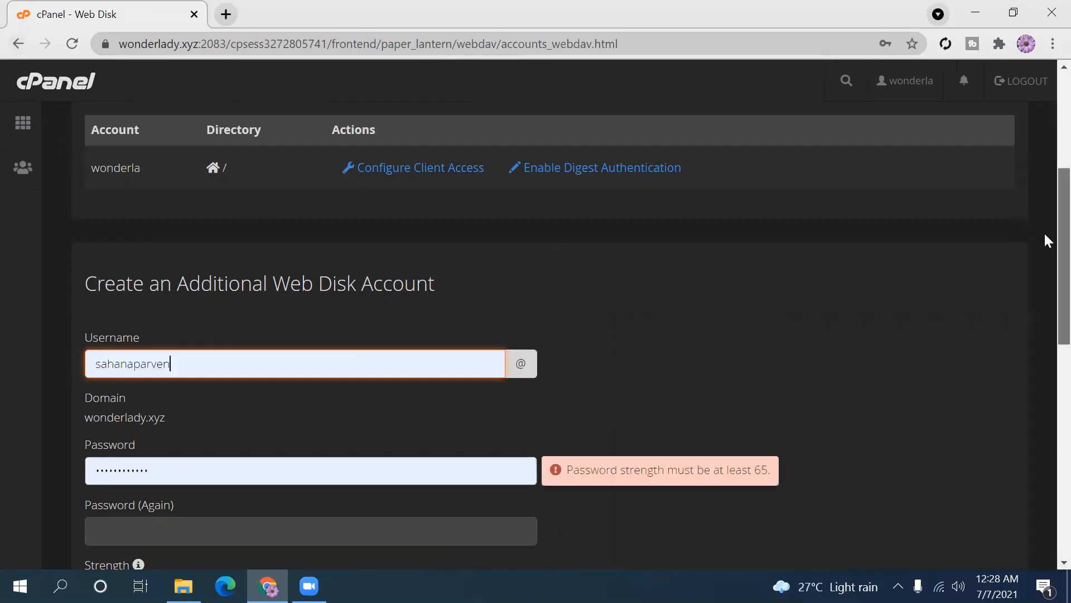
pyautogui.scroll(-7, 1048, 241)
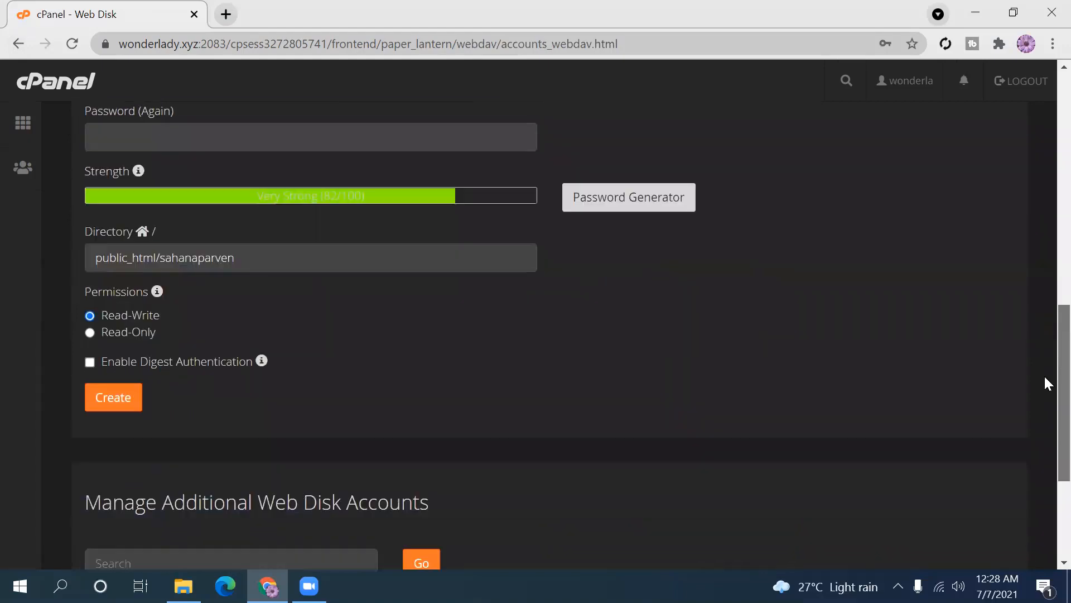
pyautogui.scroll(-3, 1046, 377)
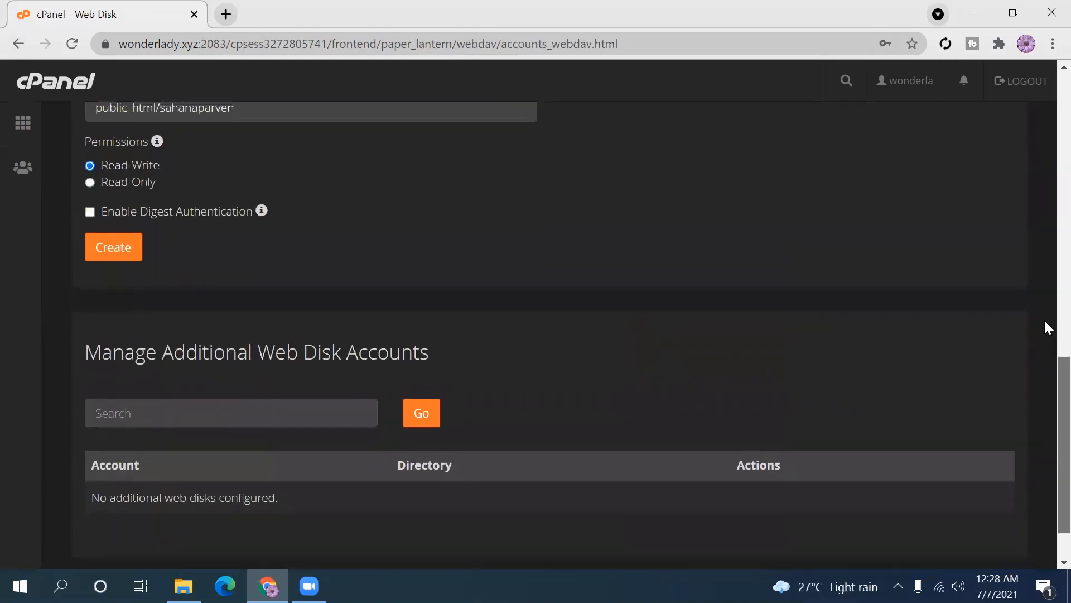
pyautogui.scroll(10, 1047, 327)
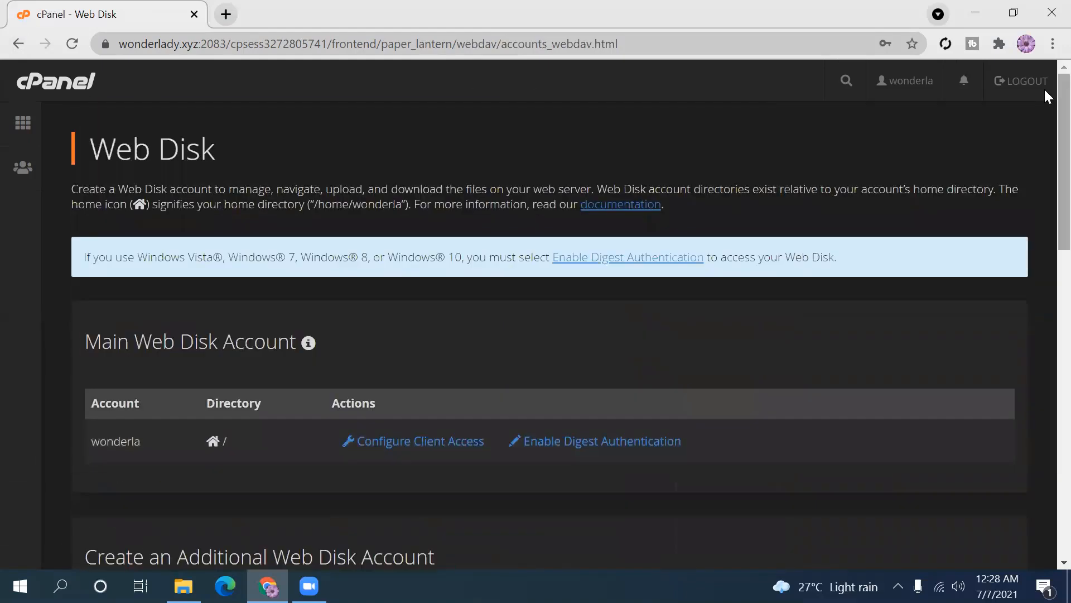
pyautogui.click(20, 44)
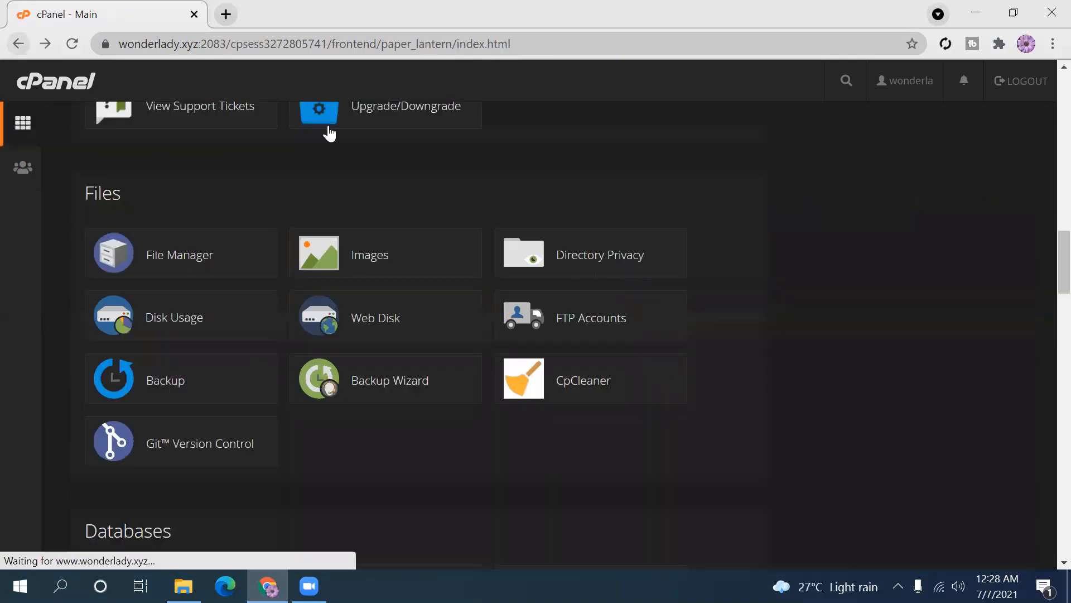
pyautogui.click(598, 326)
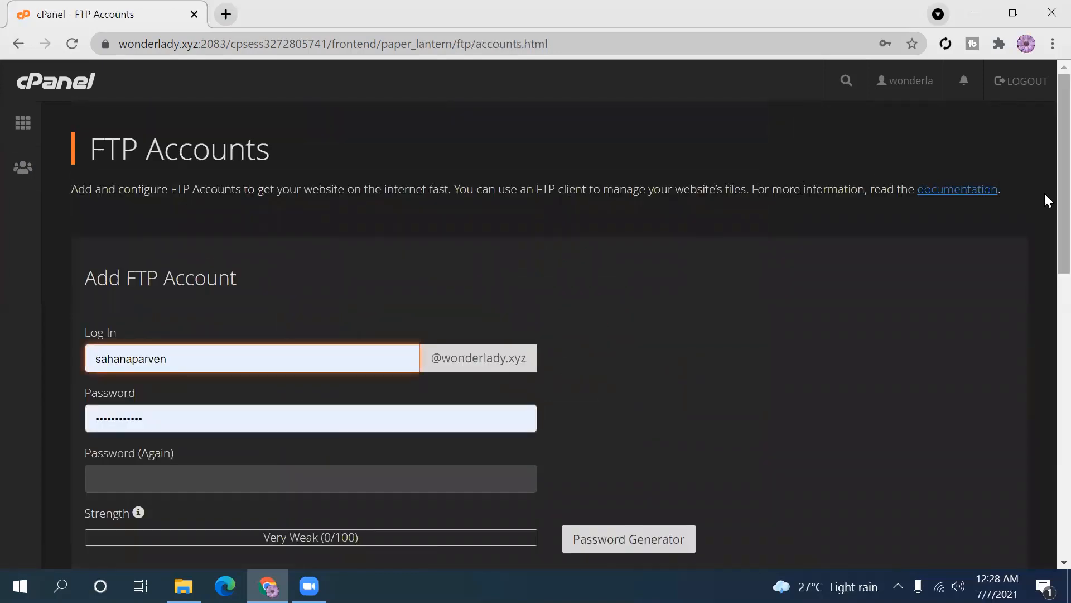
pyautogui.scroll(-10, 1044, 192)
pyautogui.scroll(-3, 1046, 423)
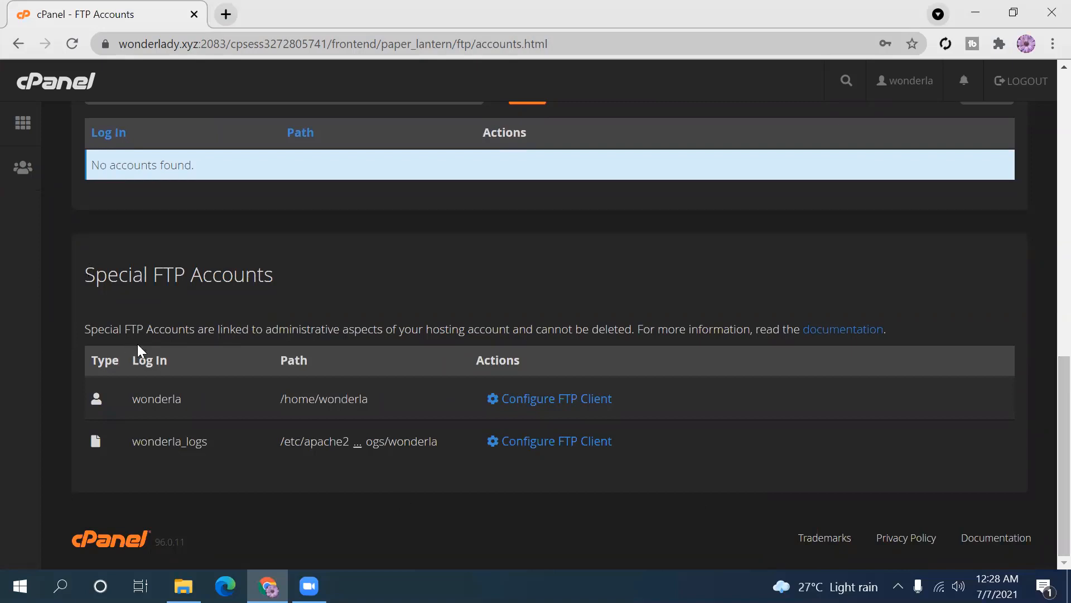
pyautogui.moveTo(230, 329); pyautogui.dragTo(666, 329)
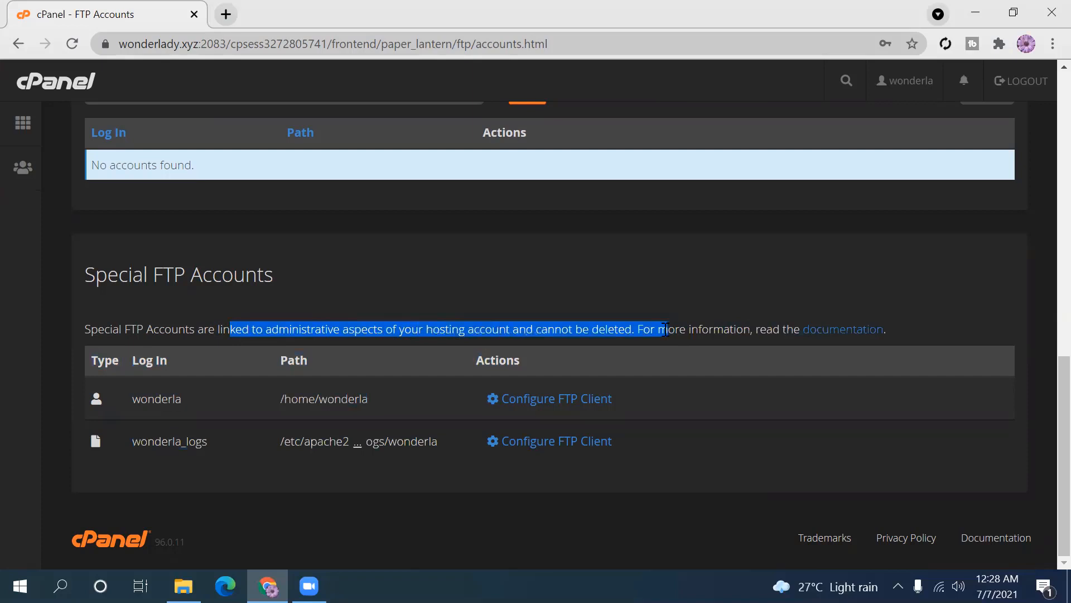
pyautogui.click(709, 311)
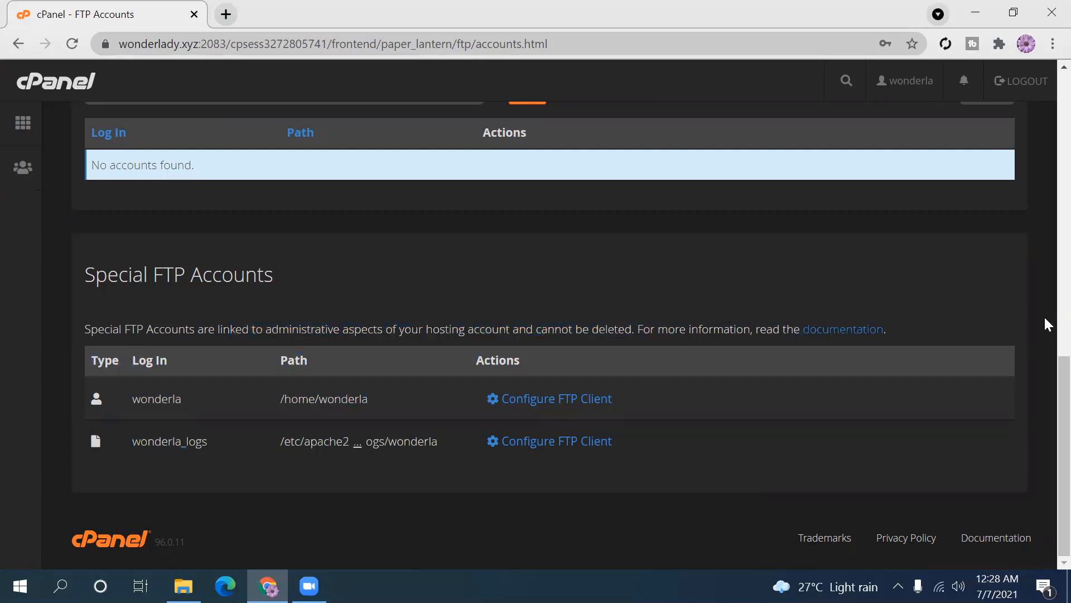
pyautogui.moveTo(1064, 426); pyautogui.dragTo(1064, 98)
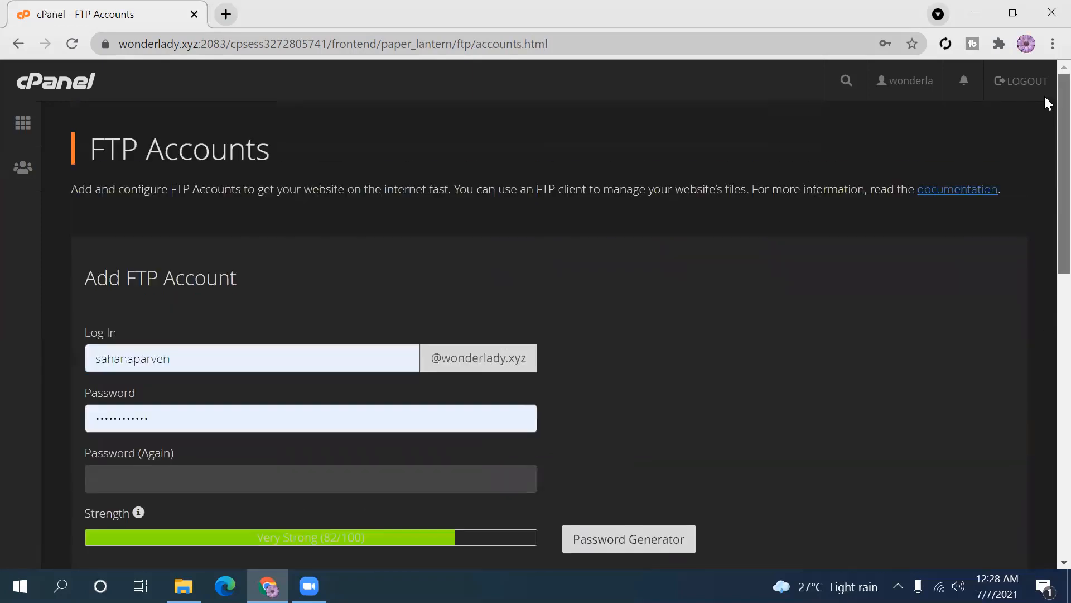
pyautogui.click(14, 47)
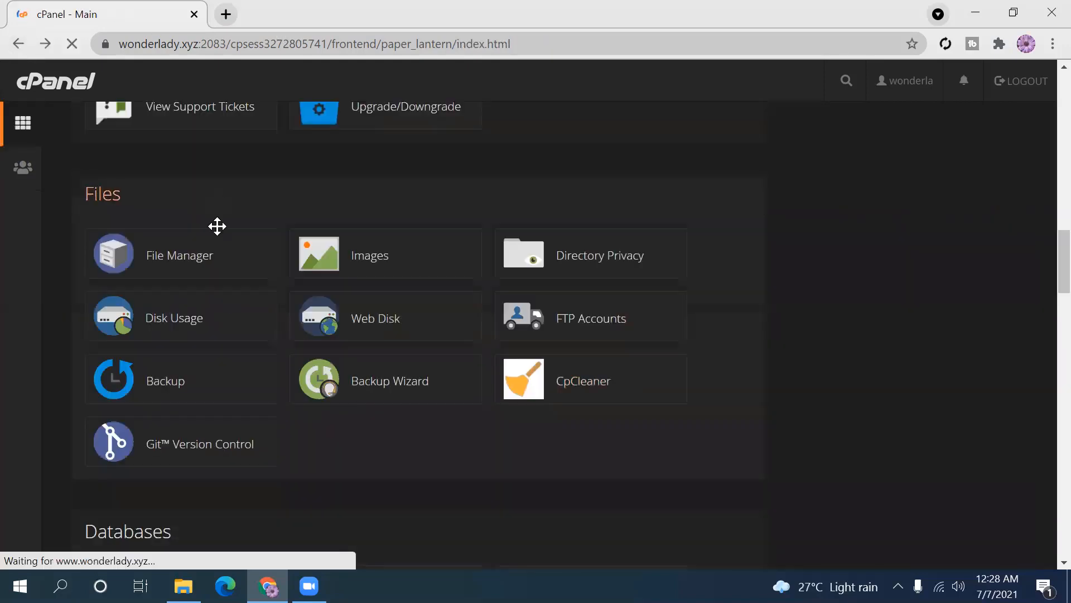
# - Open the Backup page and scroll down to the Partial Backups section
pyautogui.click(184, 393)
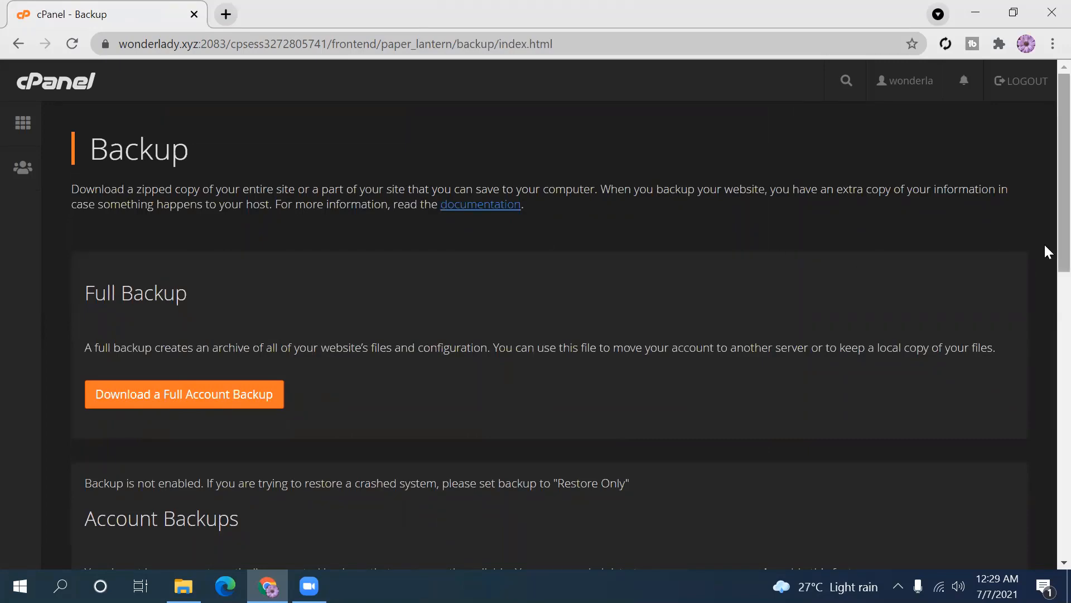
pyautogui.scroll(-2, 1047, 226)
pyautogui.scroll(2, 1045, 260)
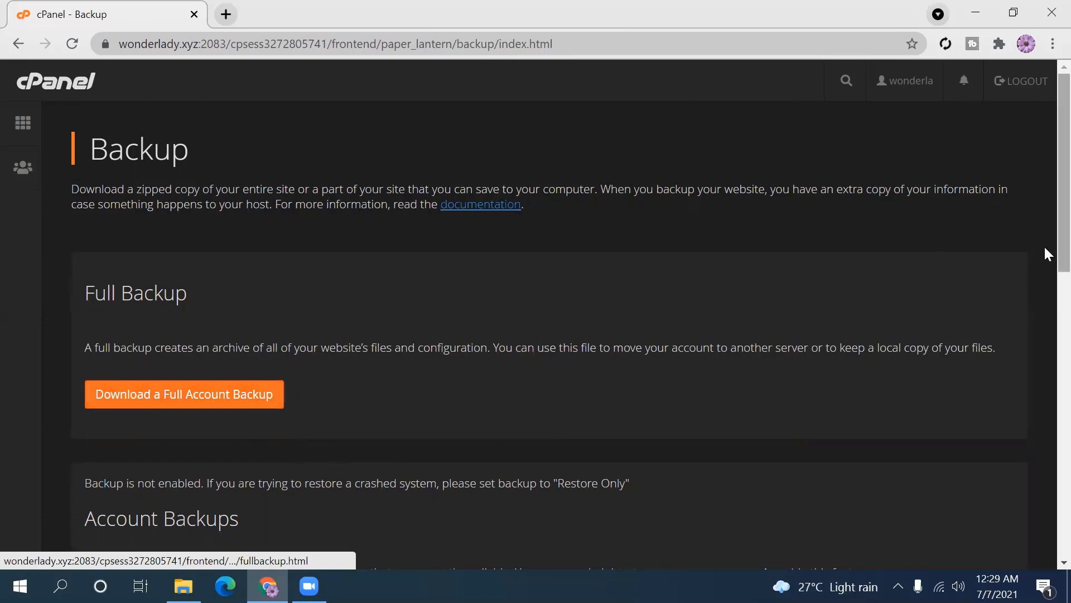
pyautogui.scroll(-5, 1047, 267)
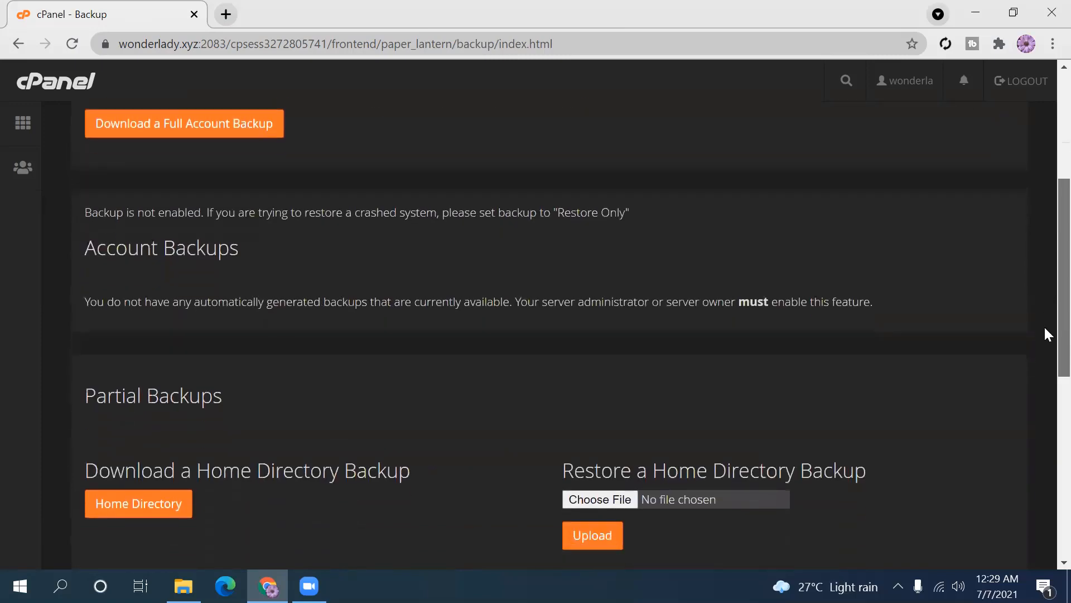
pyautogui.scroll(-2, 1047, 334)
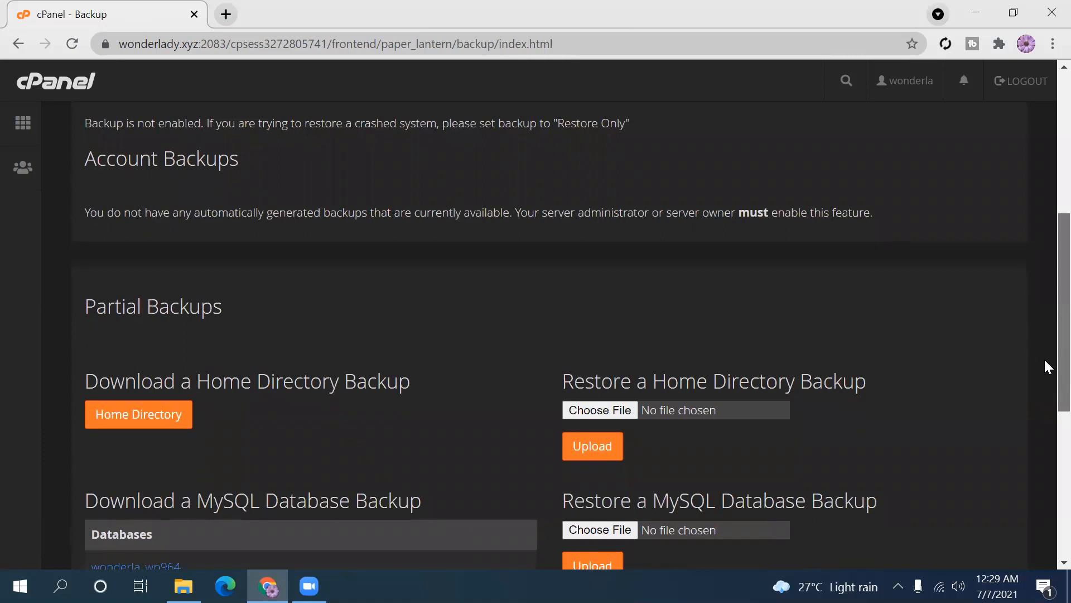
pyautogui.scroll(-1, 1046, 369)
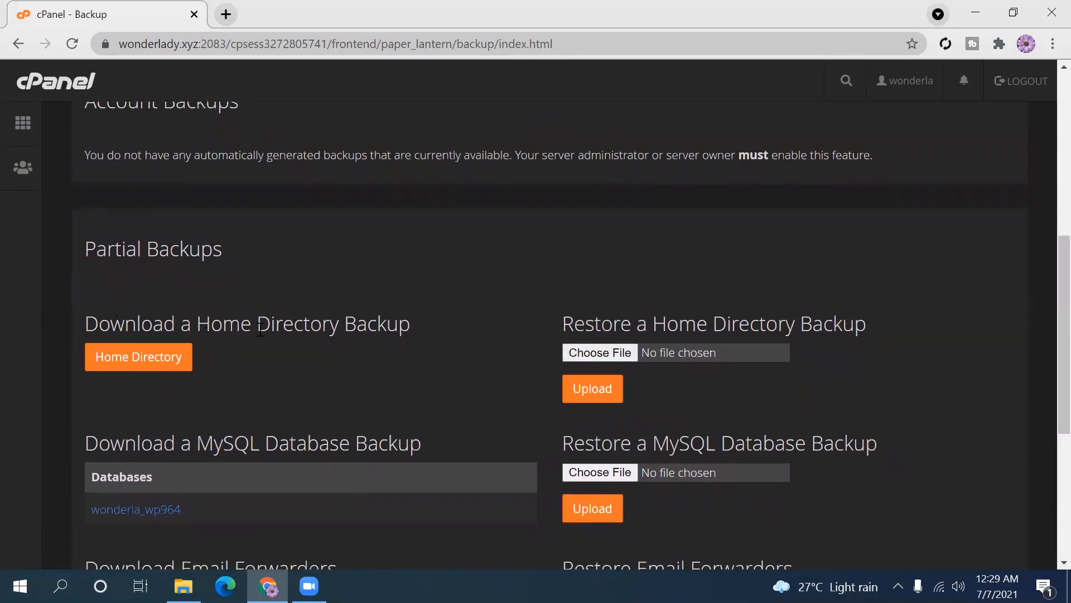
# - Highlight the home directory, MySQL database and email forwarders download headings
pyautogui.moveTo(409, 324); pyautogui.dragTo(52, 296)
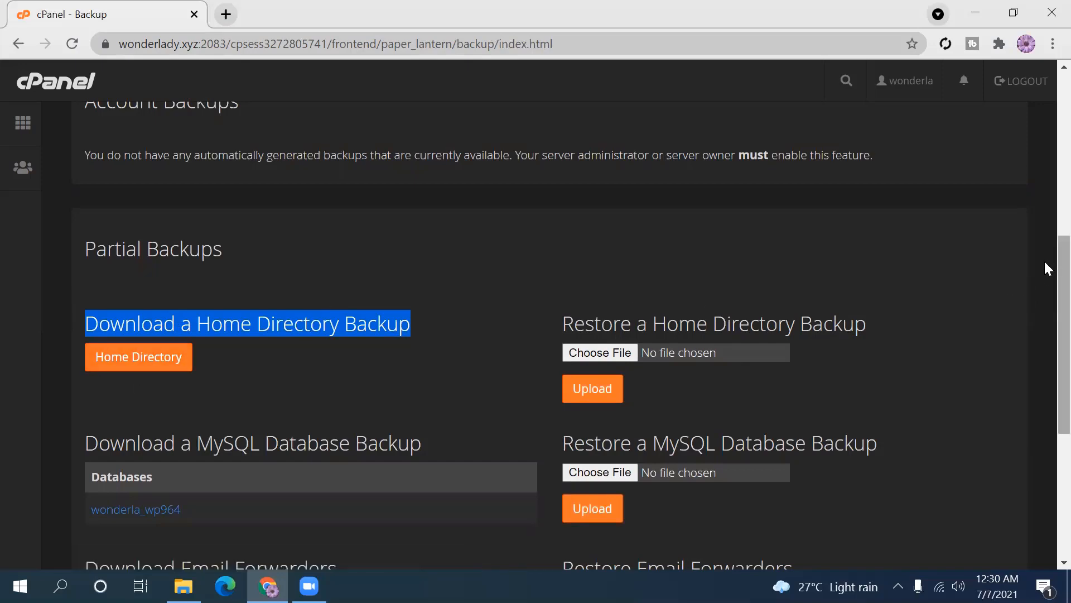
pyautogui.moveTo(1045, 262); pyautogui.dragTo(1045, 349)
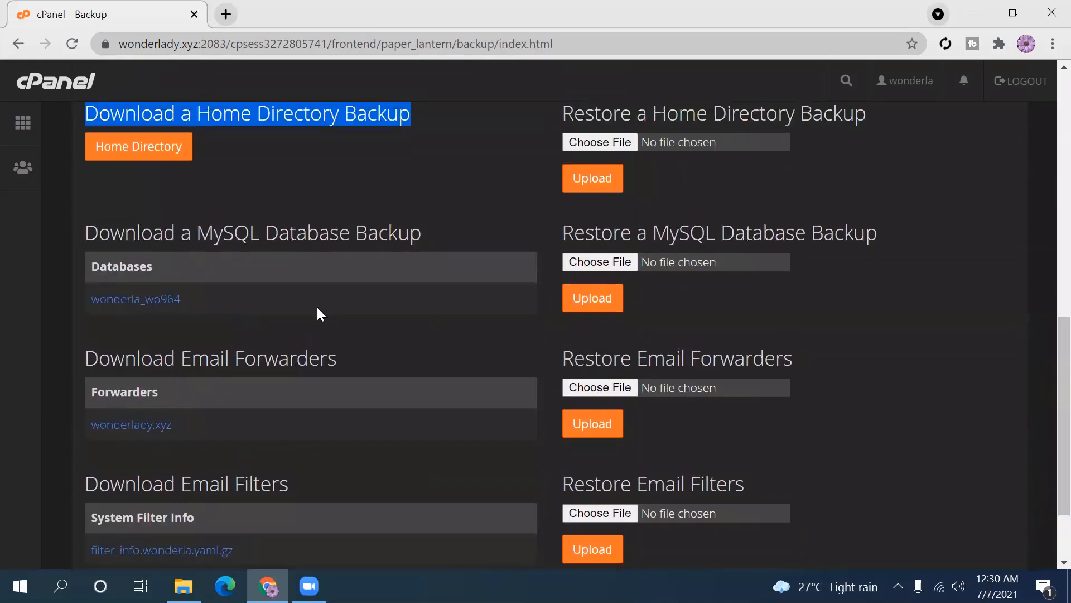
pyautogui.moveTo(89, 228); pyautogui.dragTo(182, 306)
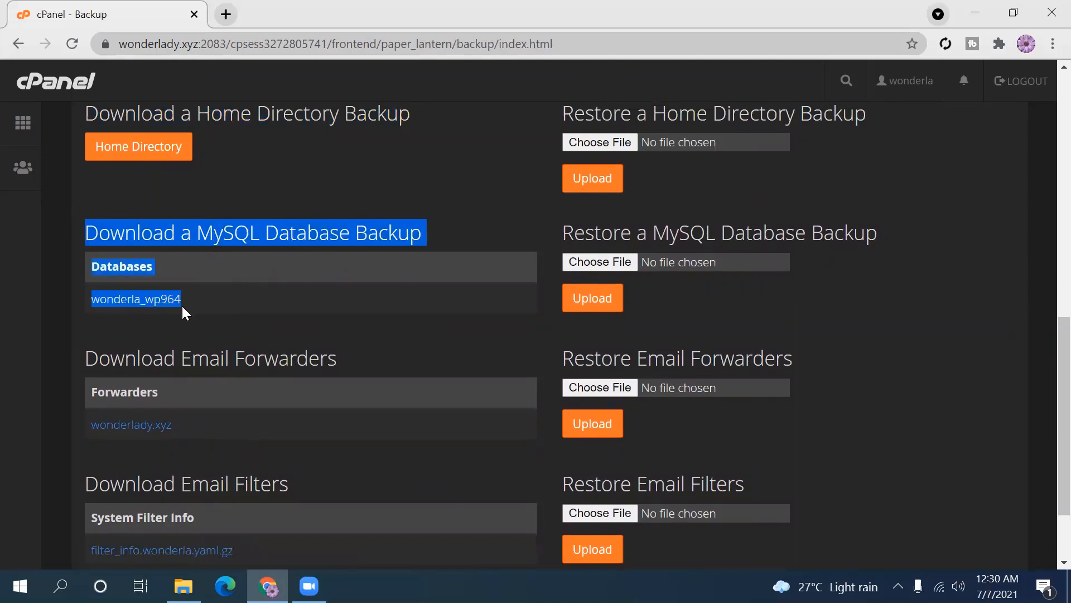
pyautogui.click(189, 326)
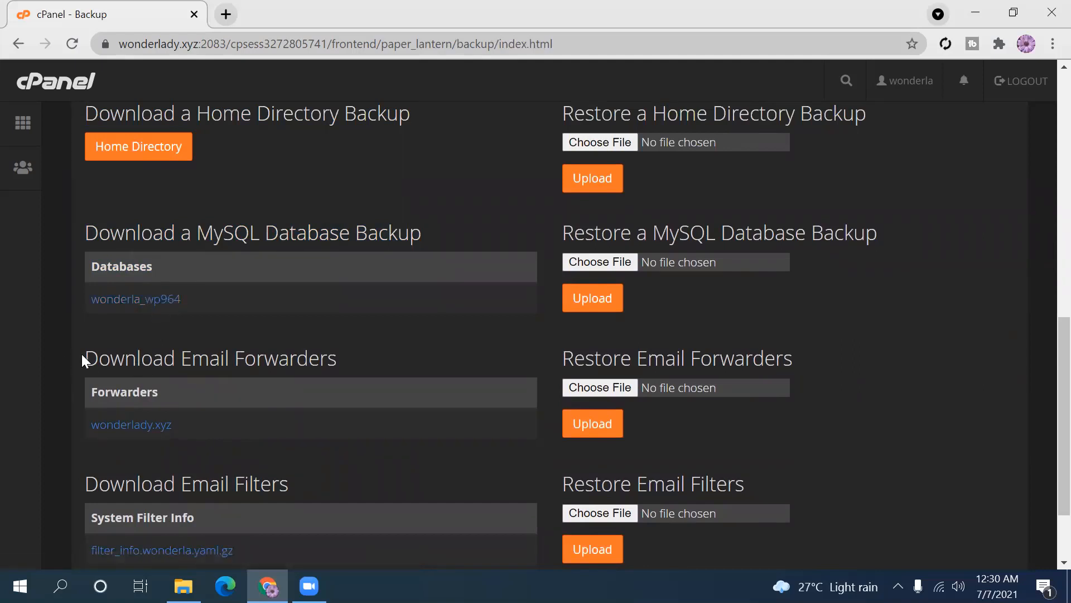
pyautogui.moveTo(83, 356); pyautogui.dragTo(397, 353)
pyautogui.click(396, 354)
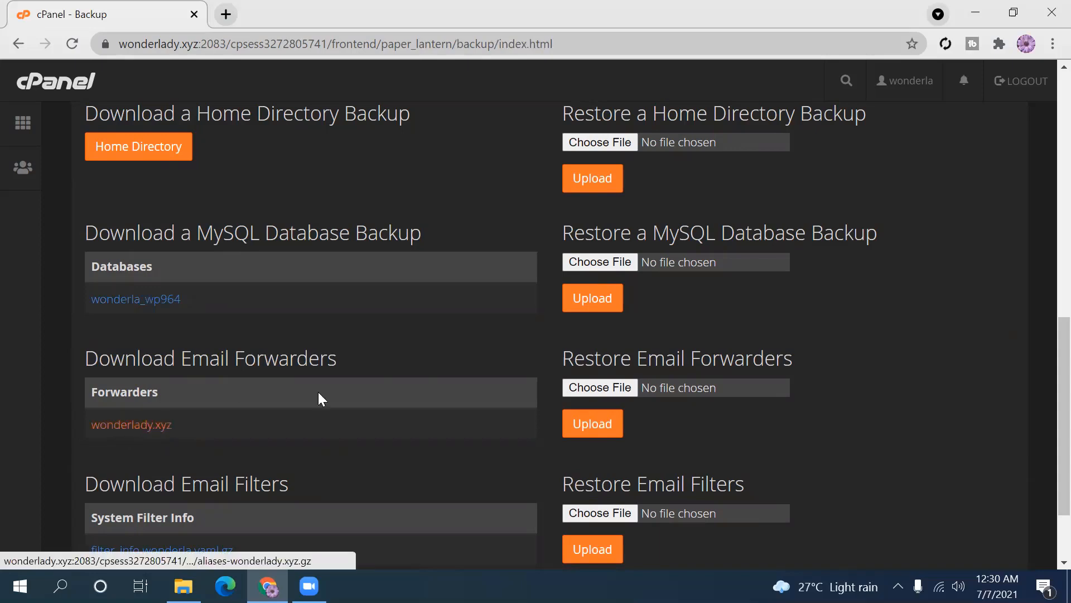
pyautogui.scroll(-3, 1046, 334)
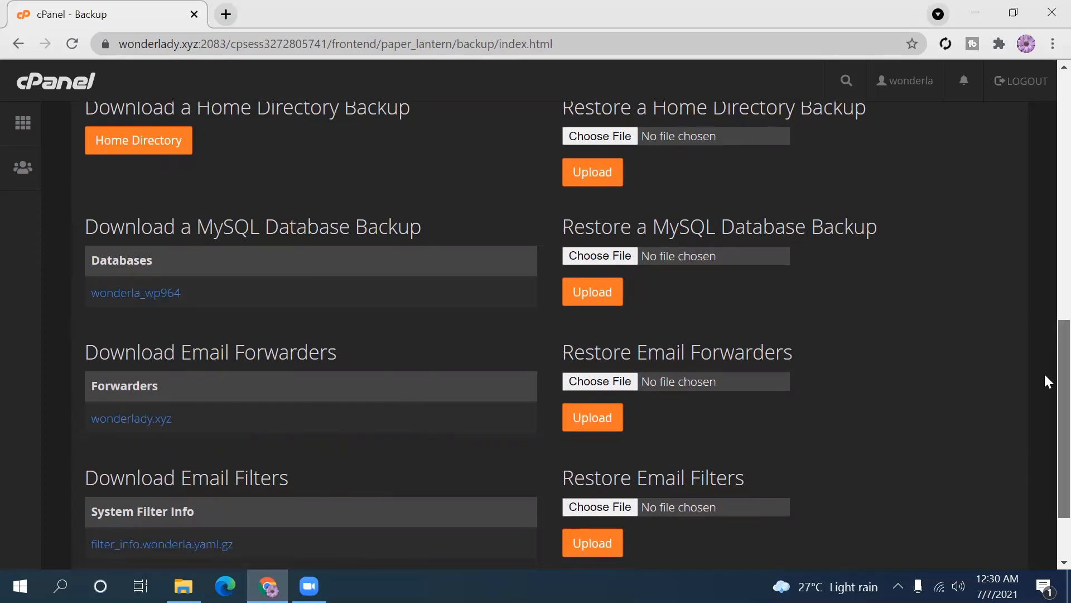
pyautogui.scroll(5, 1045, 363)
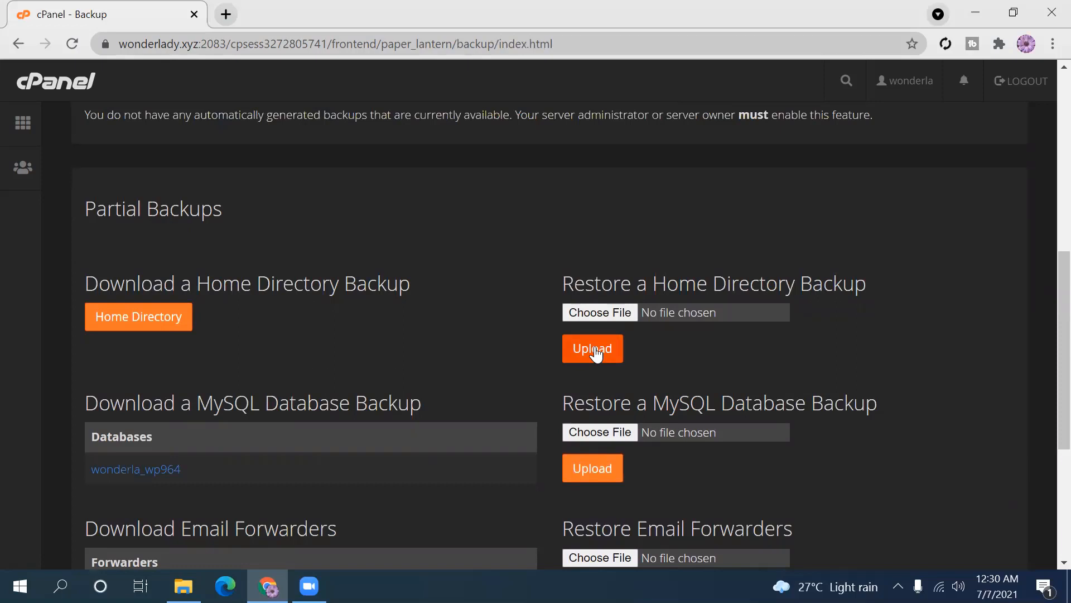
# - Highlight the MySQL and Email Forwarders restore headings, then return to the main page
pyautogui.scroll(-1, 1043, 291)
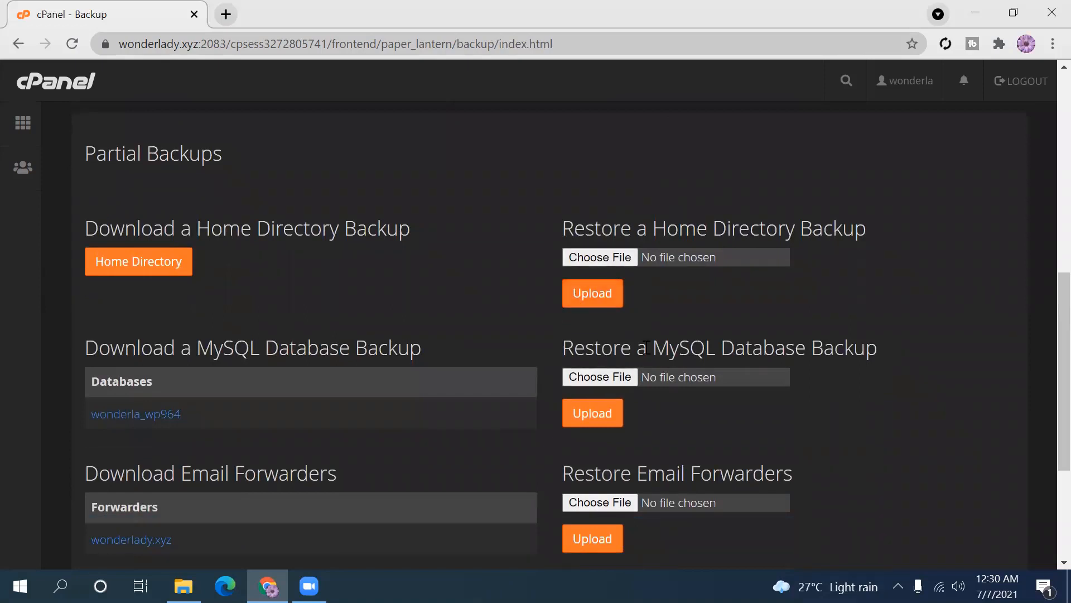
pyautogui.moveTo(668, 346); pyautogui.dragTo(852, 348)
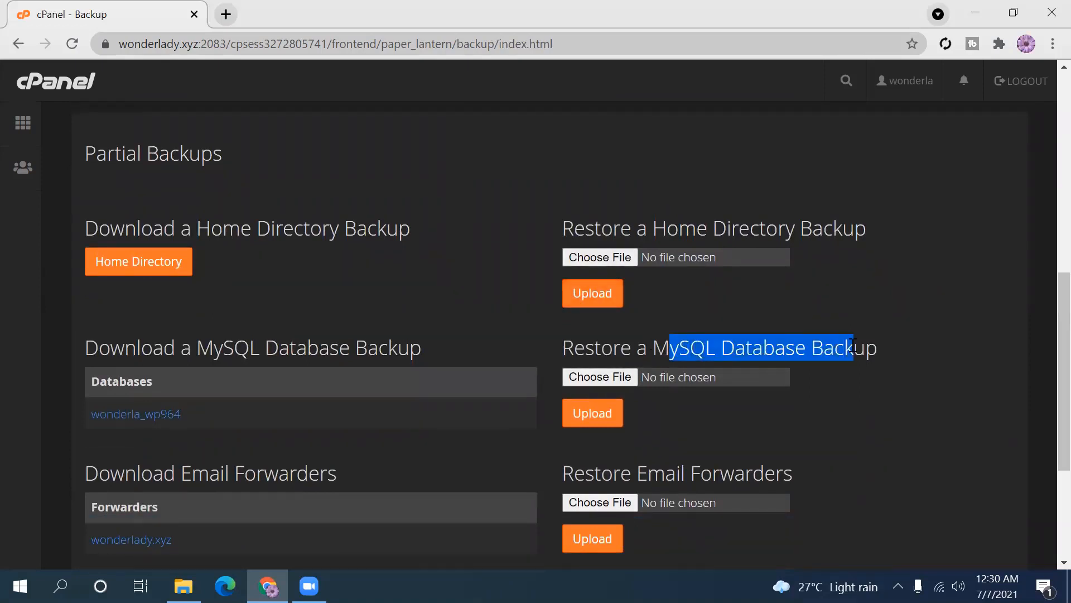
pyautogui.moveTo(638, 473); pyautogui.dragTo(823, 479)
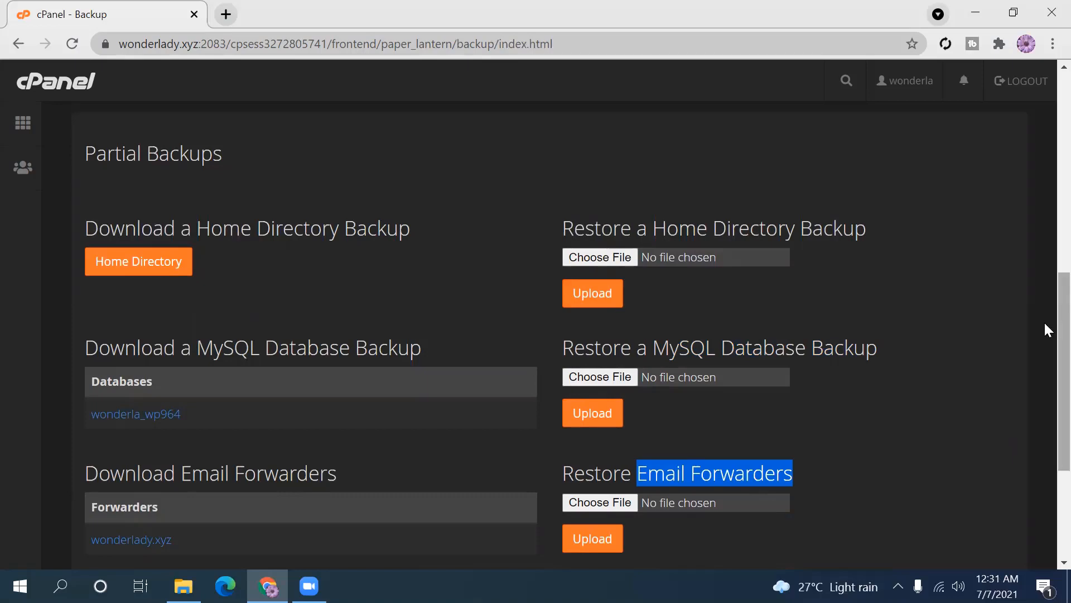
pyautogui.moveTo(1045, 321); pyautogui.dragTo(1030, 3)
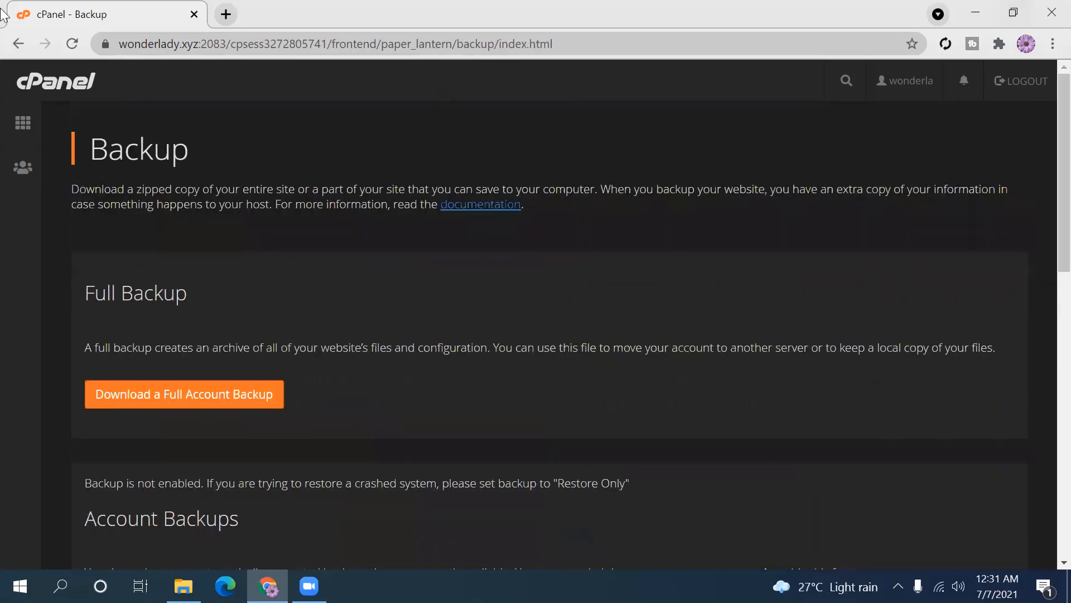
pyautogui.click(19, 43)
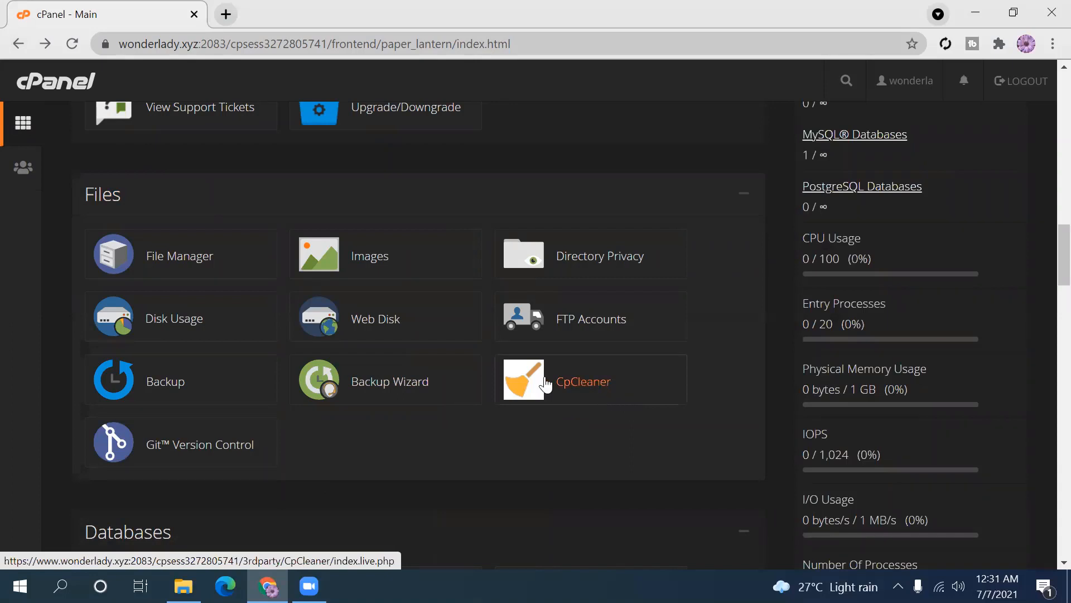
pyautogui.click(419, 384)
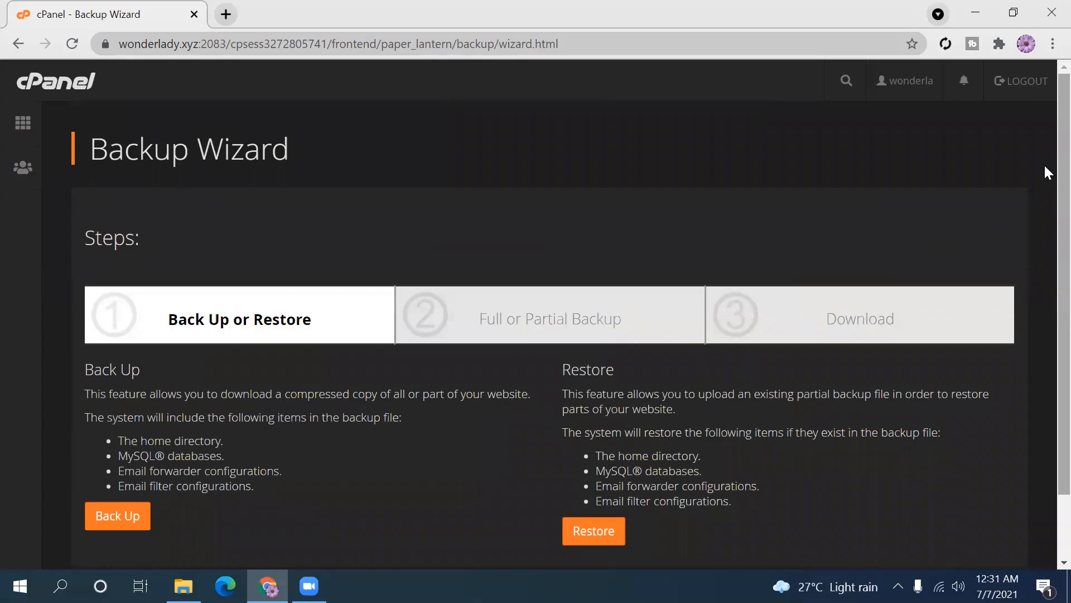
pyautogui.scroll(-2, 1045, 287)
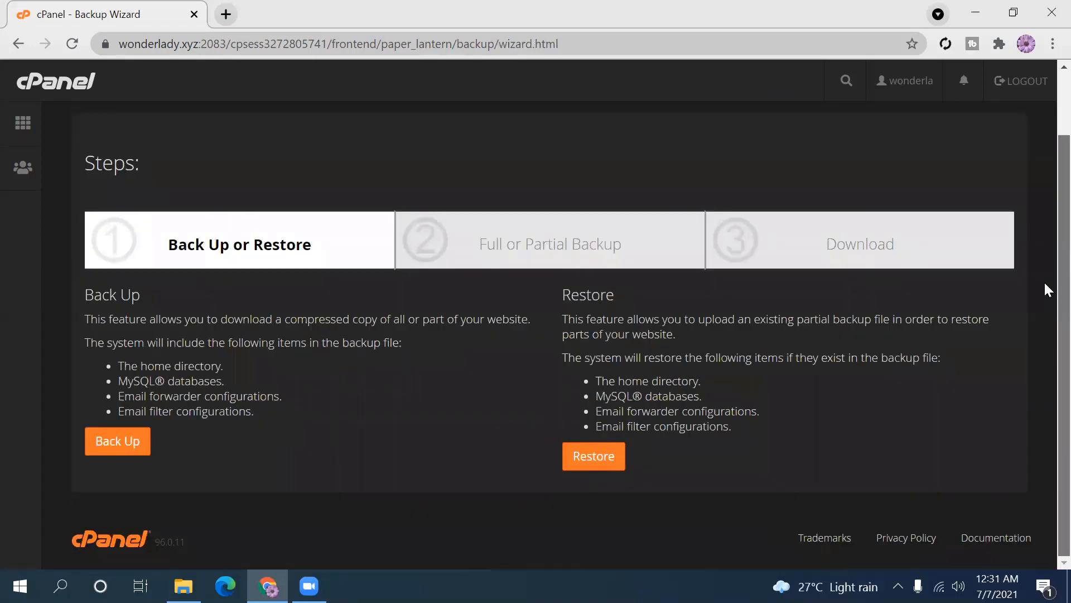
pyautogui.scroll(1, 1044, 212)
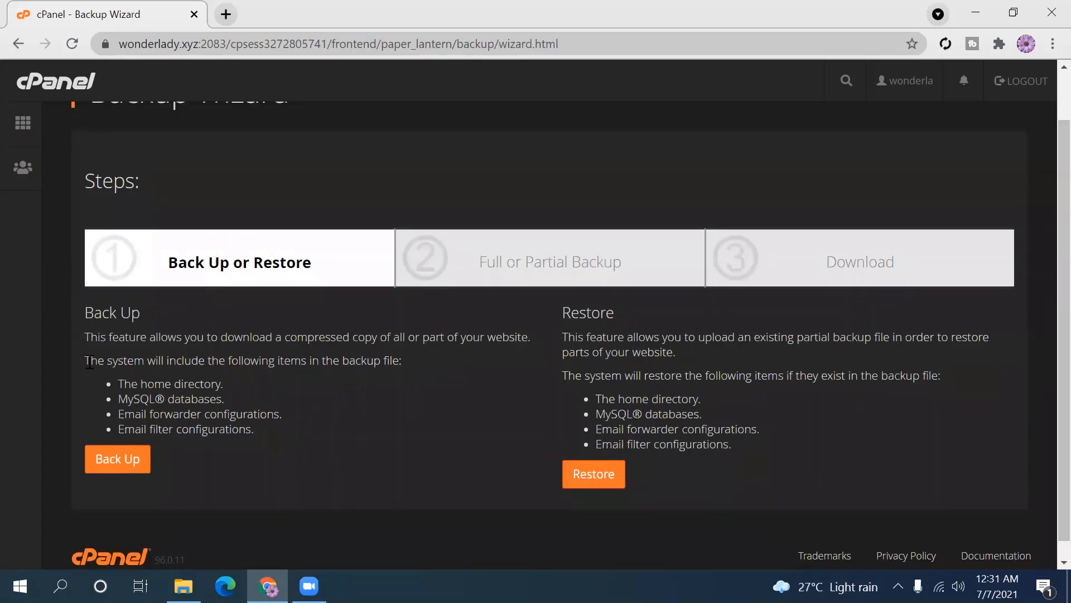
pyautogui.moveTo(121, 381); pyautogui.dragTo(199, 413)
pyautogui.click(199, 412)
pyautogui.moveTo(130, 385); pyautogui.dragTo(253, 426)
pyautogui.click(251, 426)
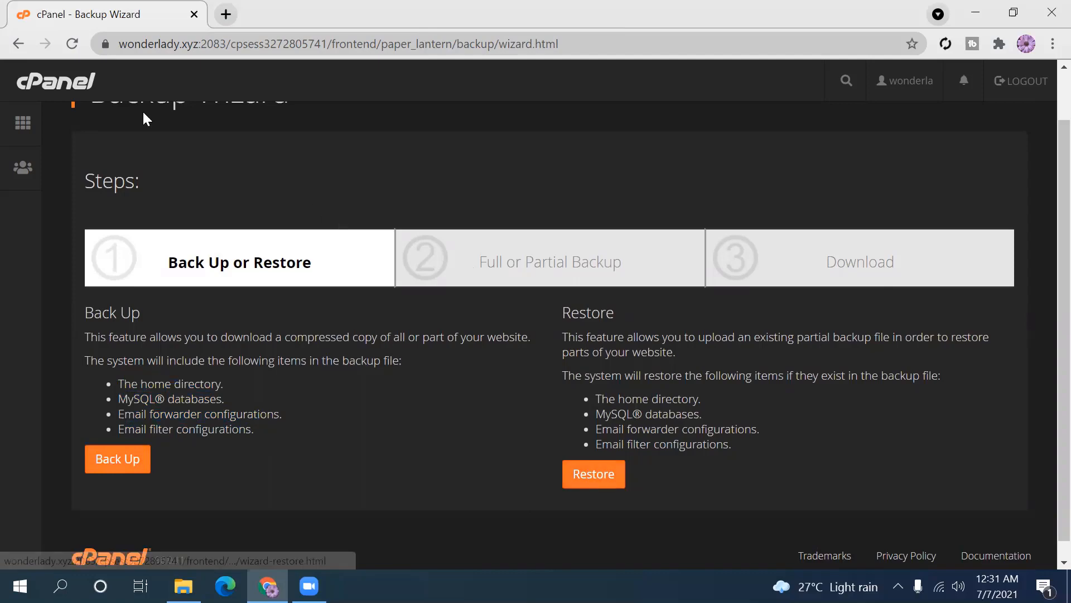
pyautogui.click(23, 123)
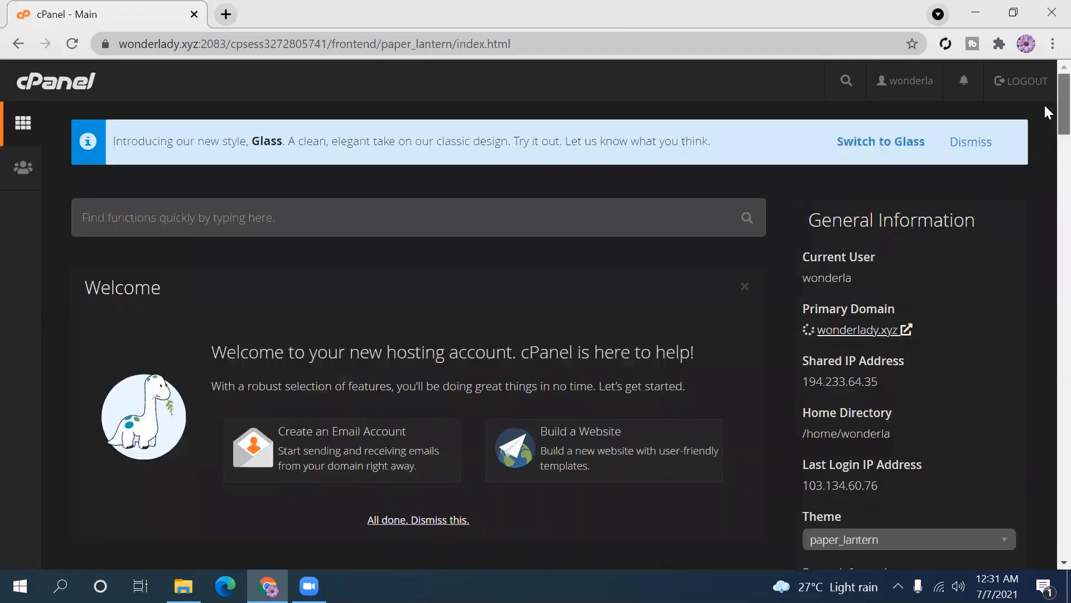
# - View CpCleaner's default error_log, archive, /tmp and /.trash scan, then return to Main
pyautogui.scroll(-10, 1044, 265)
pyautogui.scroll(3, 1032, 251)
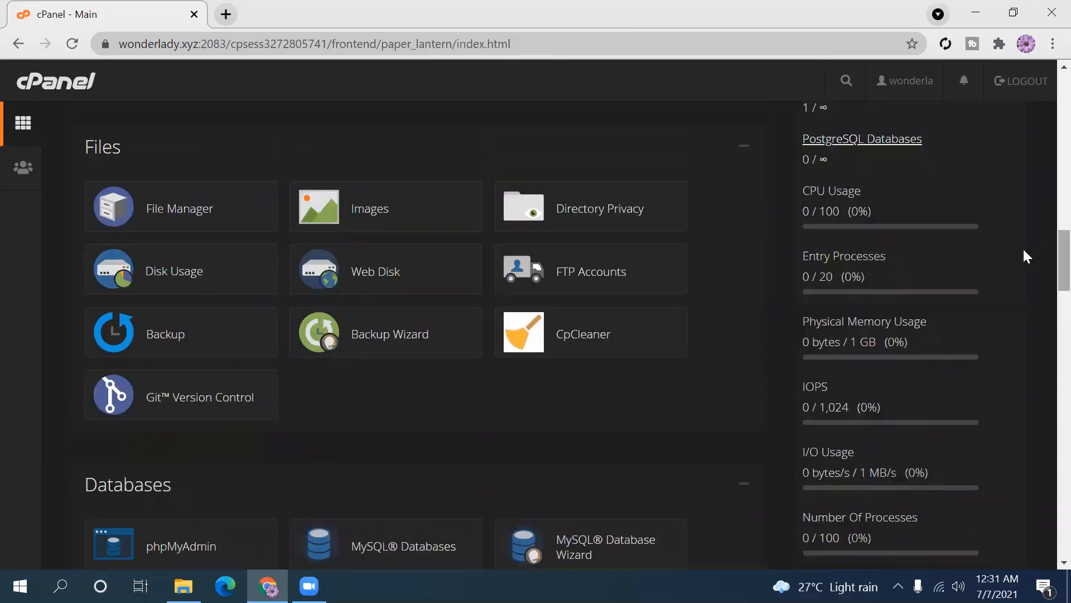
pyautogui.click(580, 346)
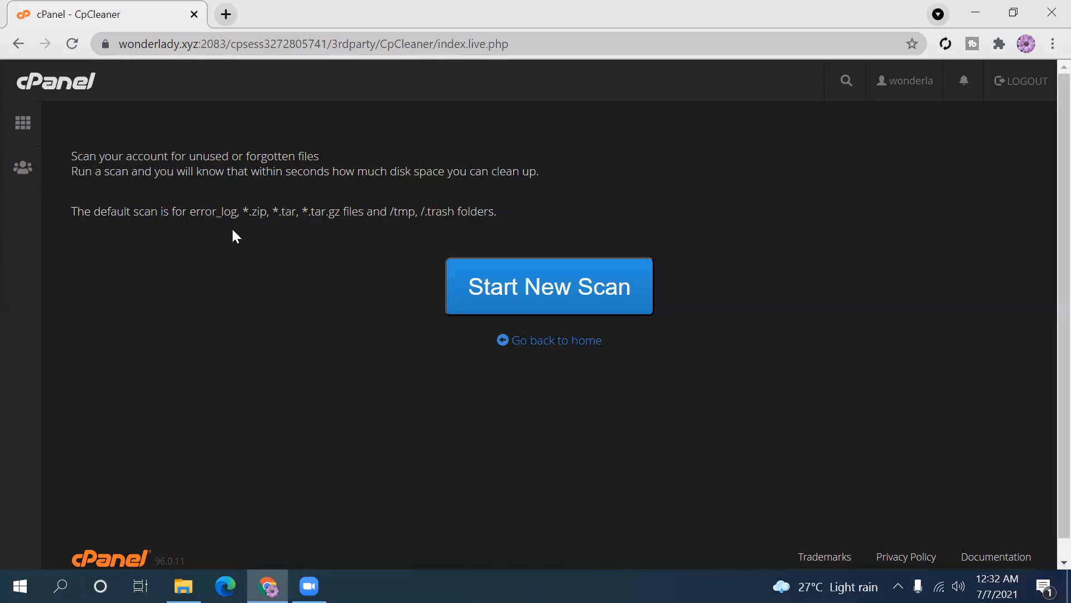
pyautogui.click(21, 46)
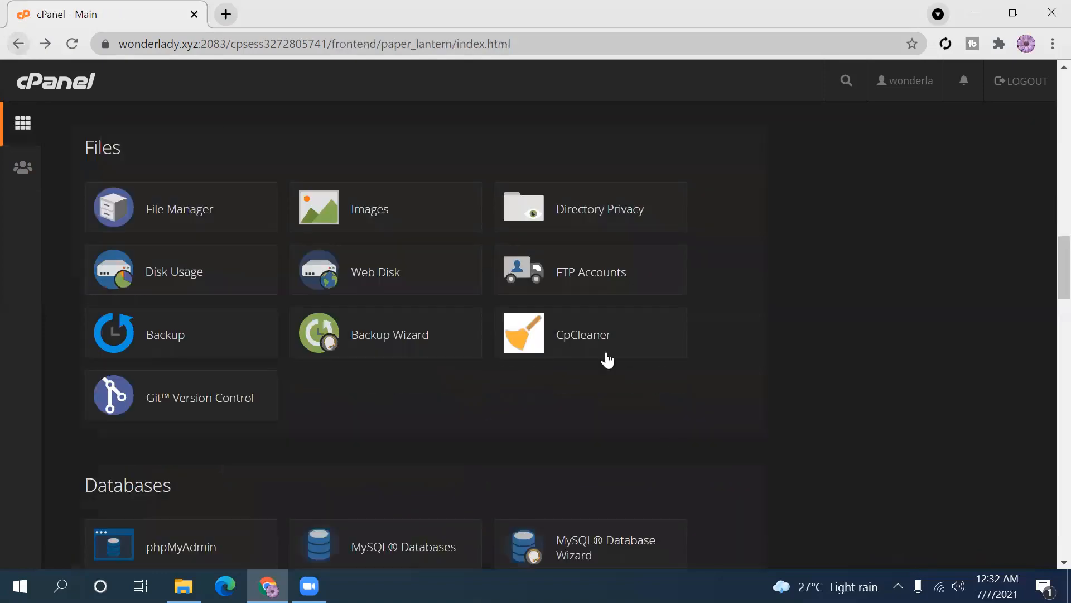
# - Scroll the cPanel main page down to the Databases tools and select MySQL® Databases
pyautogui.scroll(-5, 1043, 264)
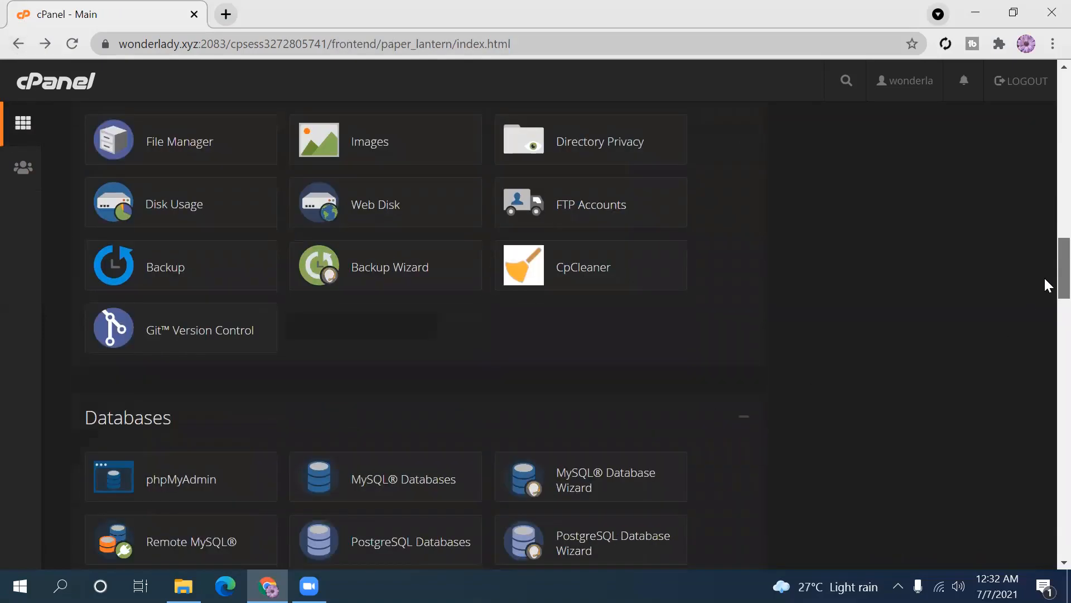
pyautogui.scroll(-1, 1046, 305)
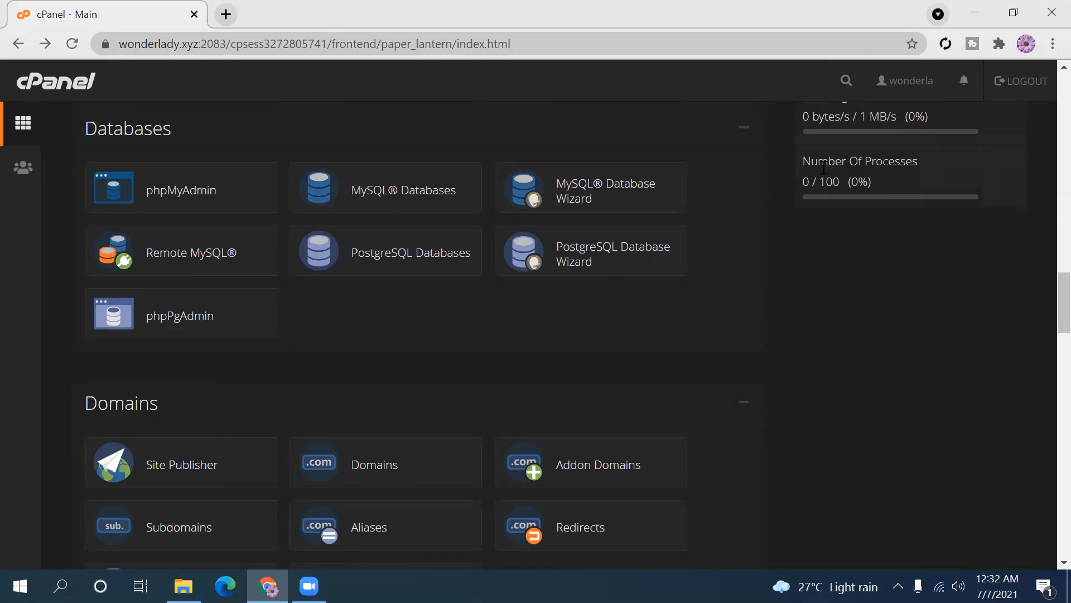
pyautogui.click(323, 183)
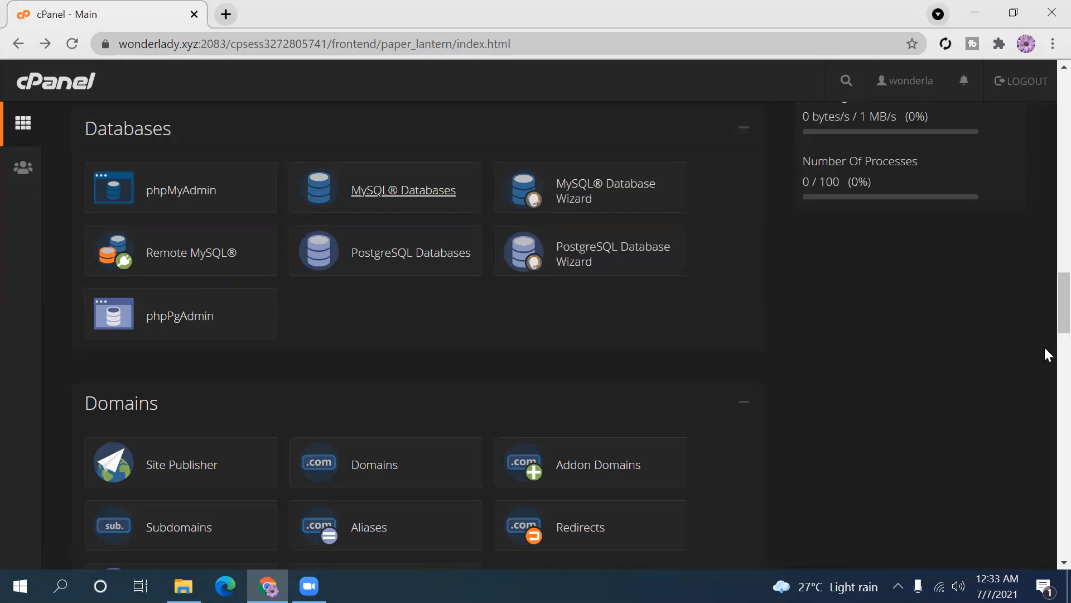
pyautogui.scroll(-5, 1045, 295)
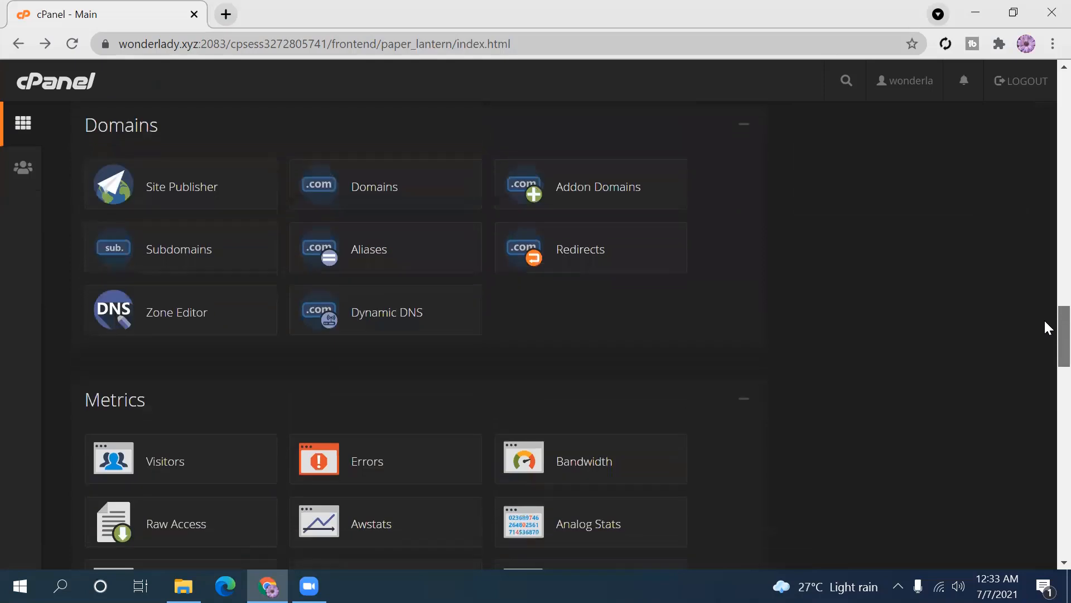
pyautogui.moveTo(1045, 321); pyautogui.dragTo(1045, 318)
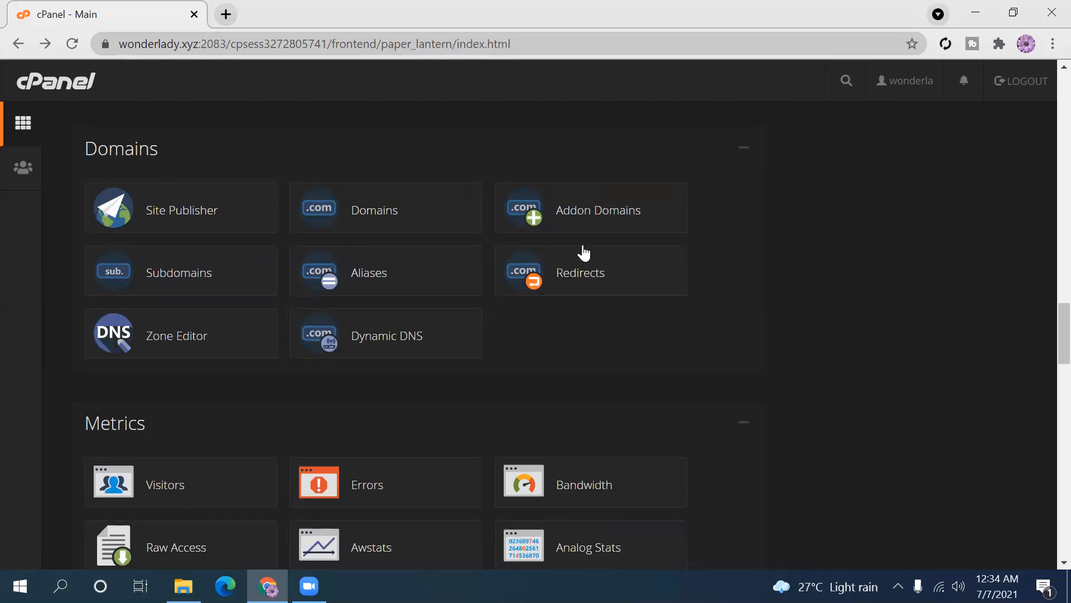
pyautogui.click(143, 221)
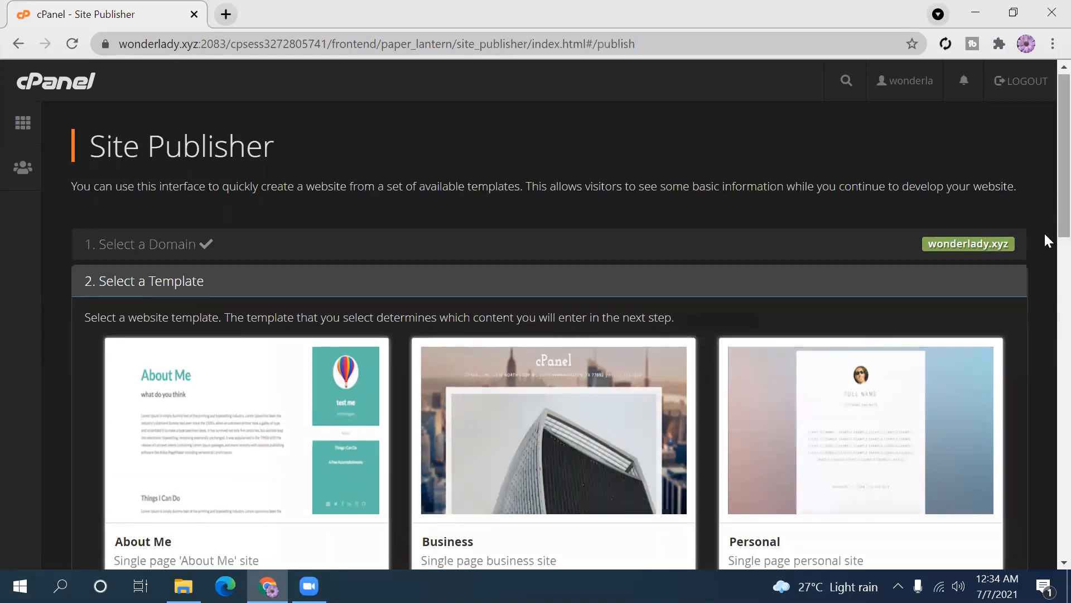
pyautogui.scroll(-6, 1045, 279)
pyautogui.scroll(-8, 1045, 312)
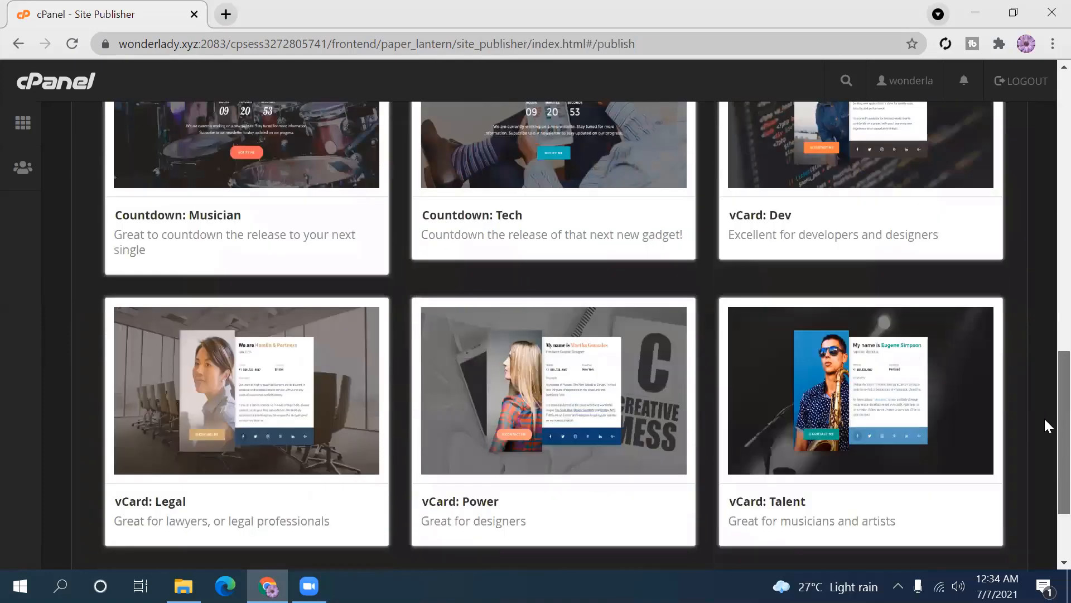
pyautogui.scroll(15, 1045, 470)
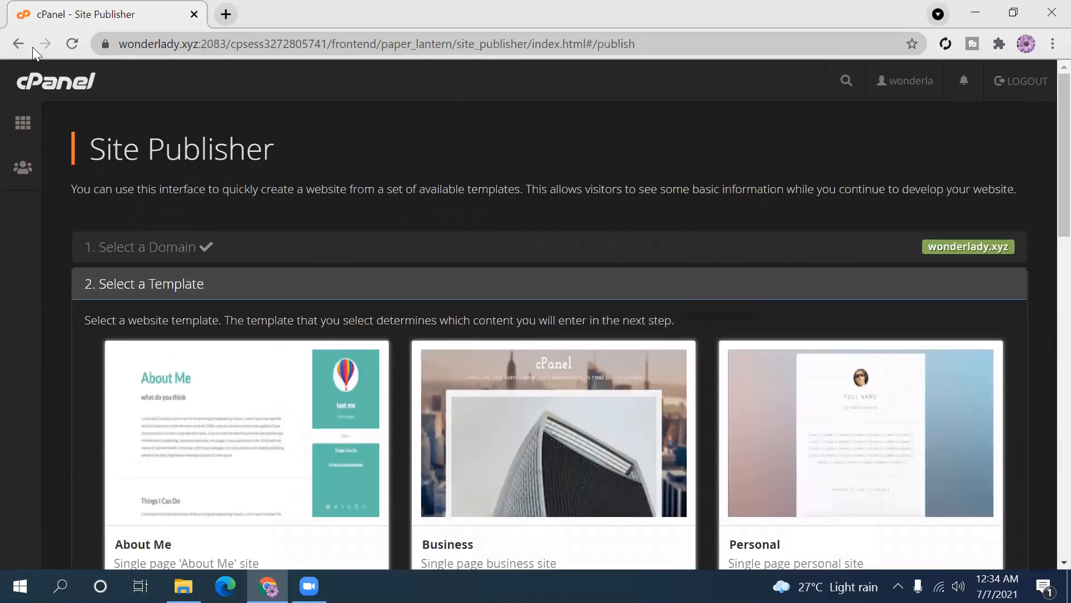
pyautogui.click(21, 42)
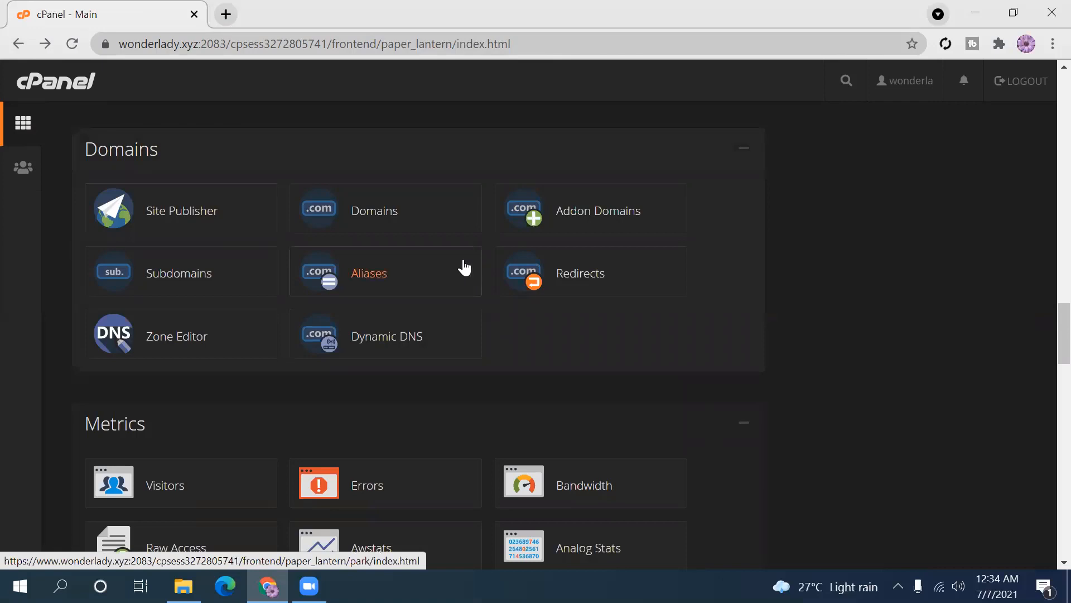
pyautogui.click(386, 221)
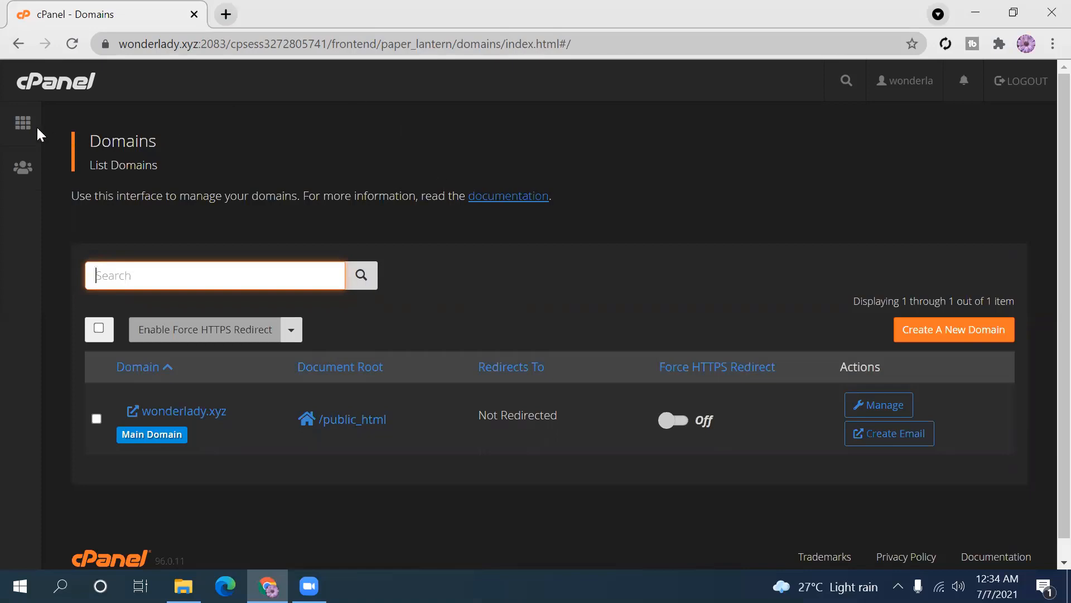
pyautogui.click(22, 124)
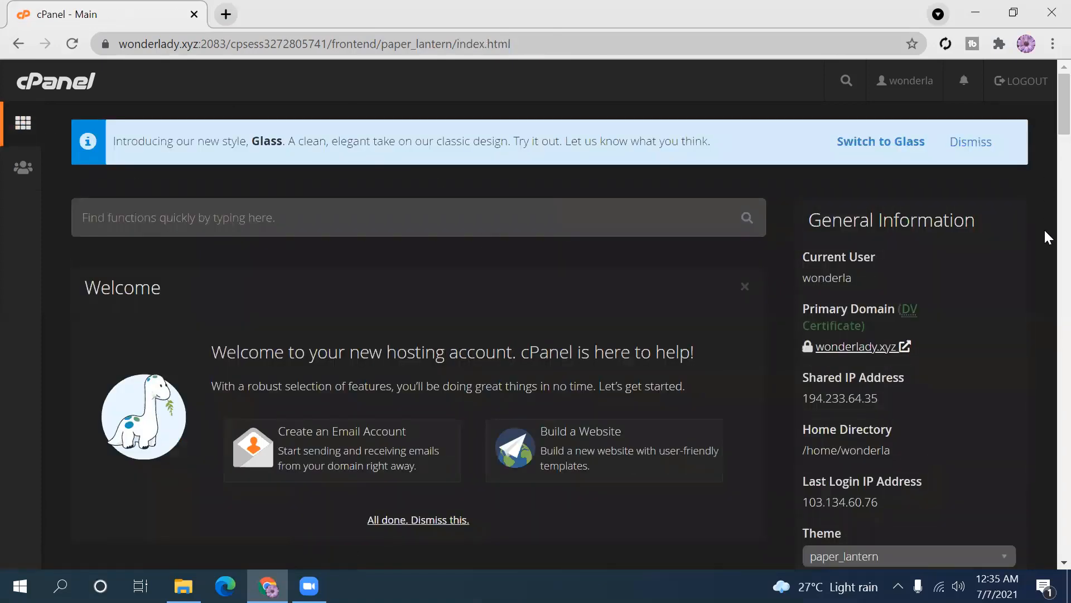
pyautogui.scroll(-6, 1045, 244)
pyautogui.scroll(-12, 1043, 189)
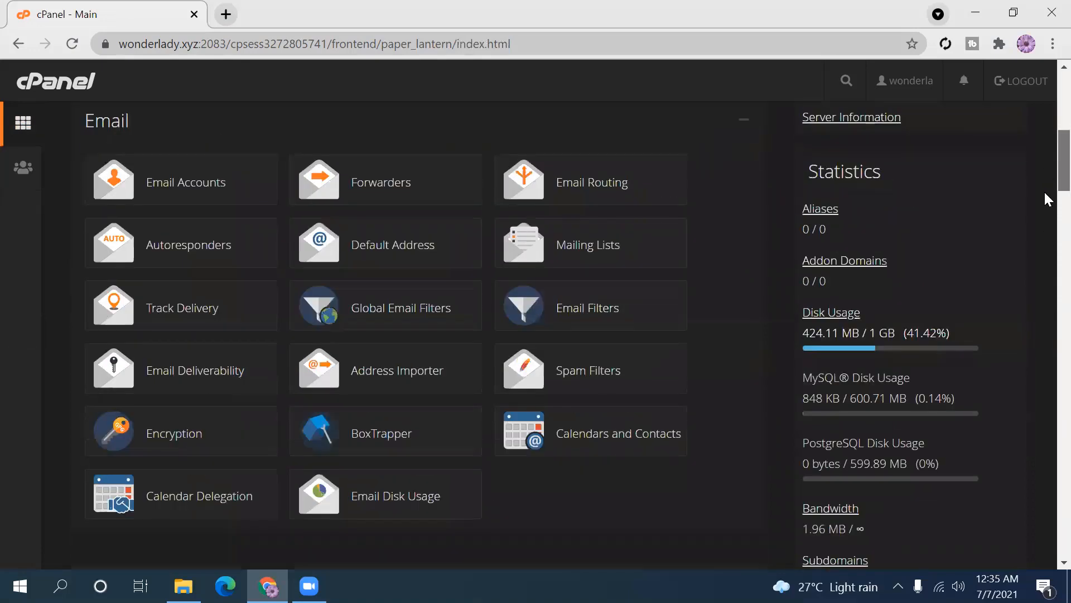
pyautogui.scroll(5, 1045, 240)
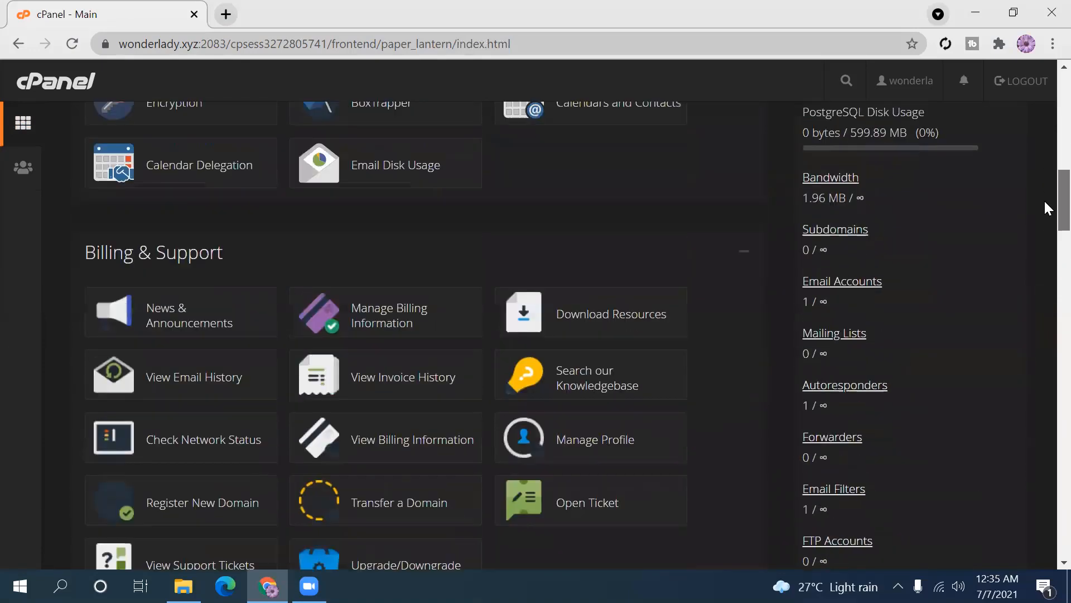
pyautogui.scroll(-10, 1046, 203)
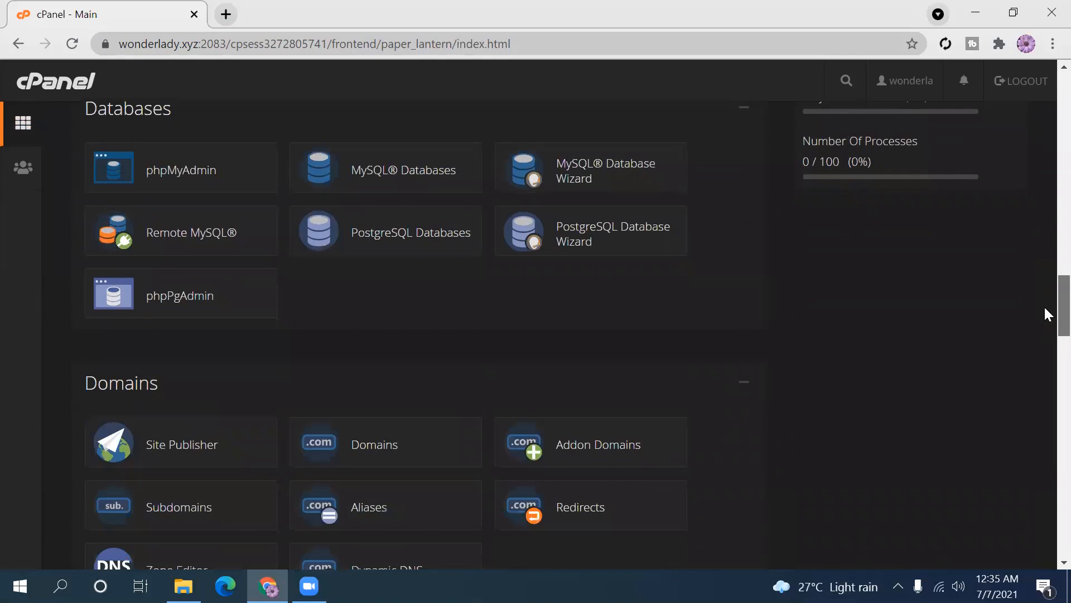
pyautogui.scroll(-3, 1045, 324)
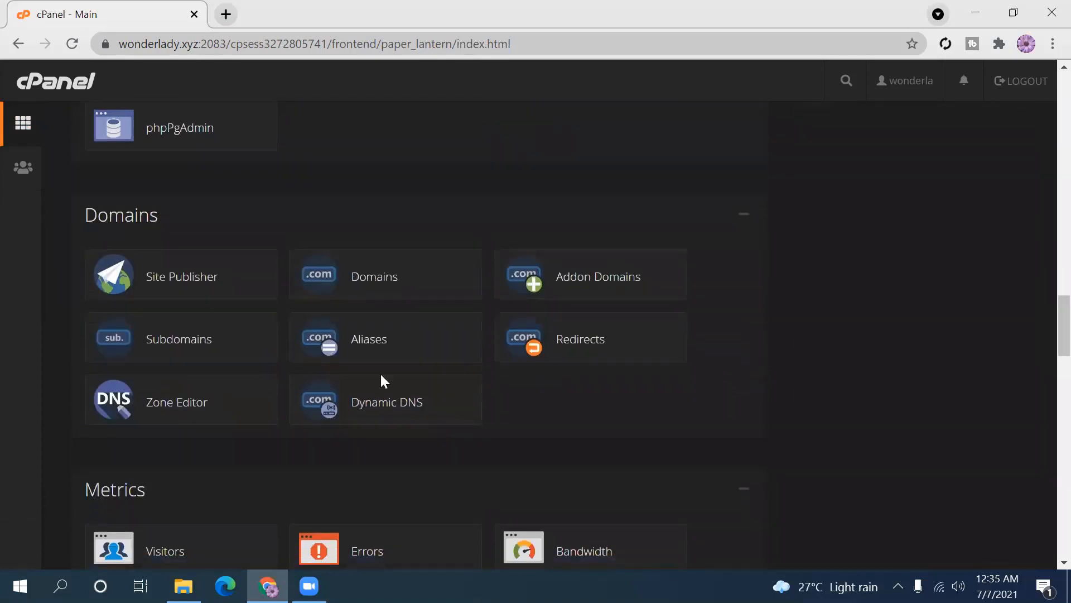
# - Open the Subdomains page and look over its Create a Subdomain form
pyautogui.click(160, 347)
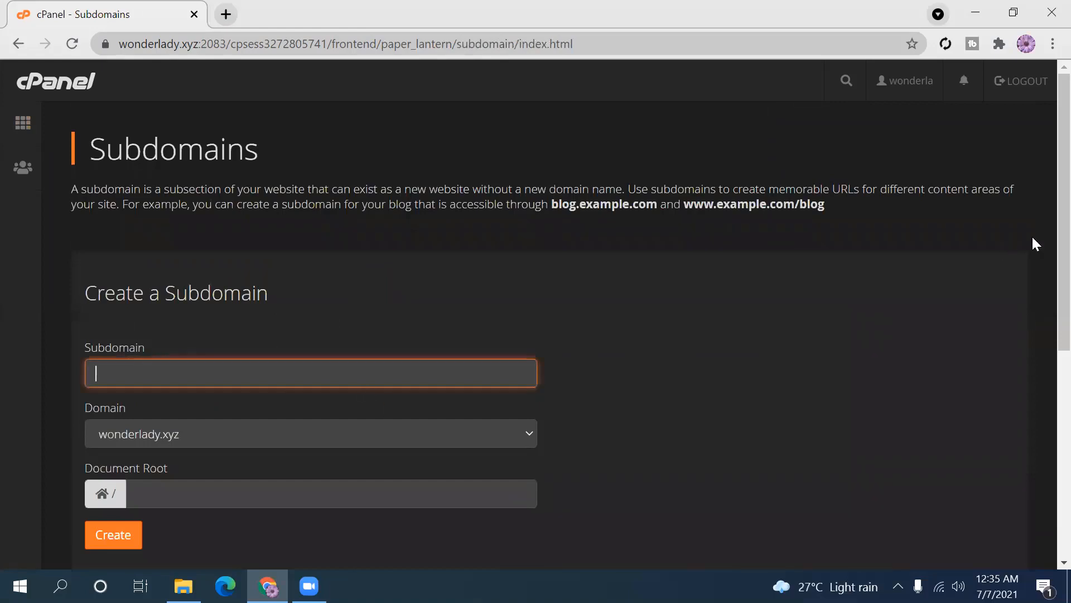
pyautogui.scroll(-2, 1044, 246)
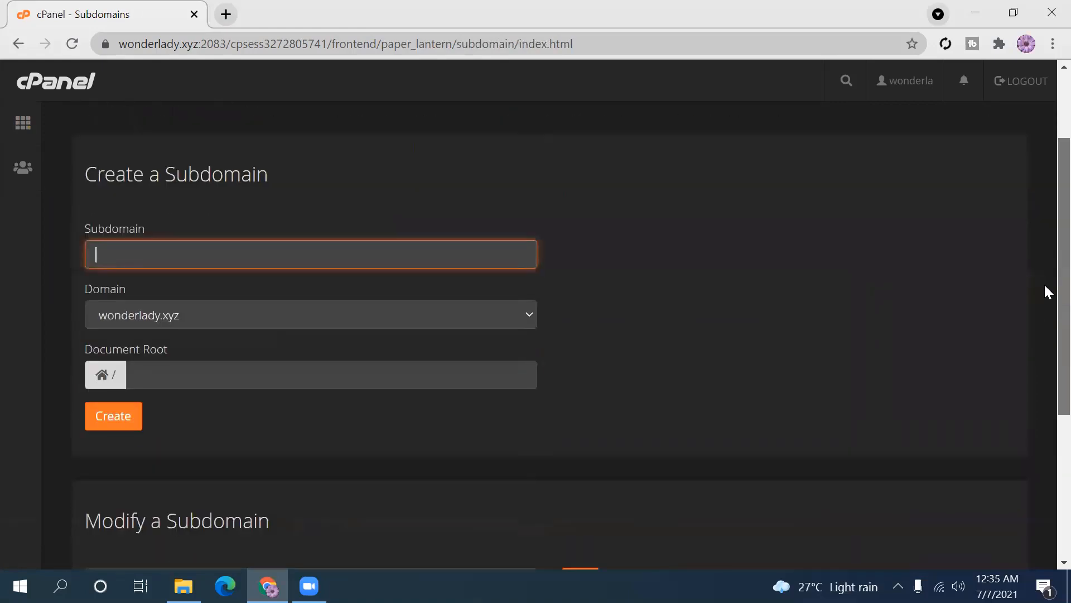
pyautogui.scroll(1, 1043, 263)
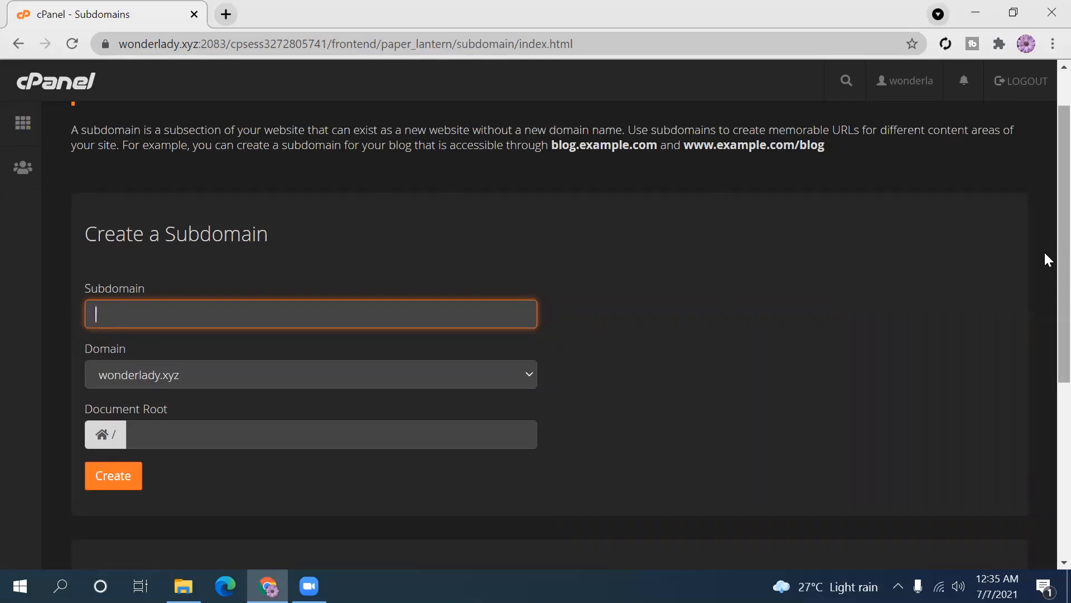
# - Enter a new shop subdomain name under wonderlady.xyz, then erase it and begin retyping
pyautogui.write('Sahana')
pyautogui.write('Shop')
pyautogui.press('BackSpace')
pyautogui.press('BackSpace')
pyautogui.press('BackSpace')
pyautogui.press('BackSpace')
pyautogui.press('BackSpace')
pyautogui.press('BackSpace')
pyautogui.press('BackSpace')
pyautogui.press('BackSpace')
pyautogui.press('BackSpace')
pyautogui.press('BackSpace')
pyautogui.write('sa')
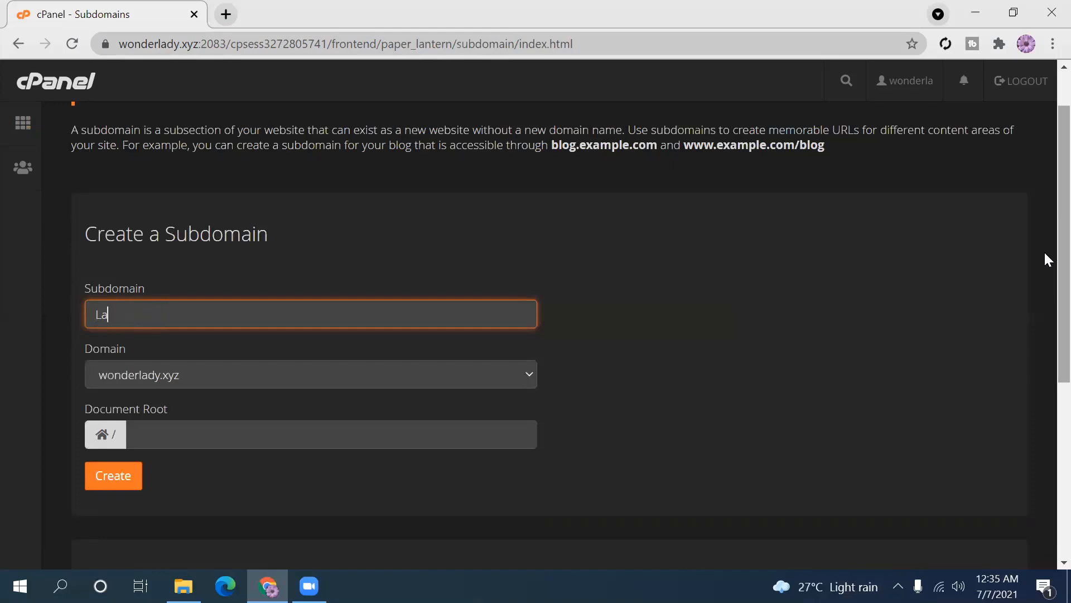